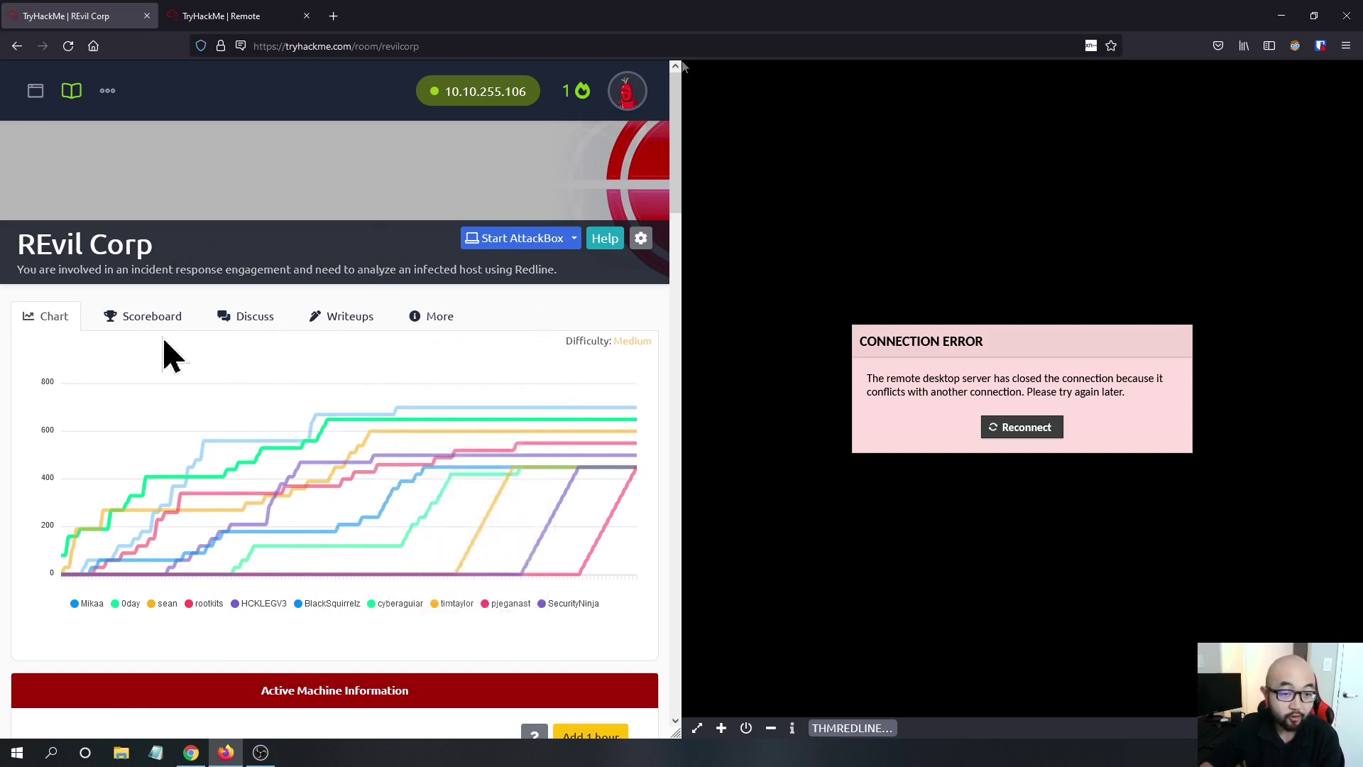
Read the REvil Corp room's Task 1 scenario, investigation instructions and connection details down to the question list.
{"action": "scroll", "coordinate": [506, 404], "scroll_direction": "down", "scroll_amount": 3}
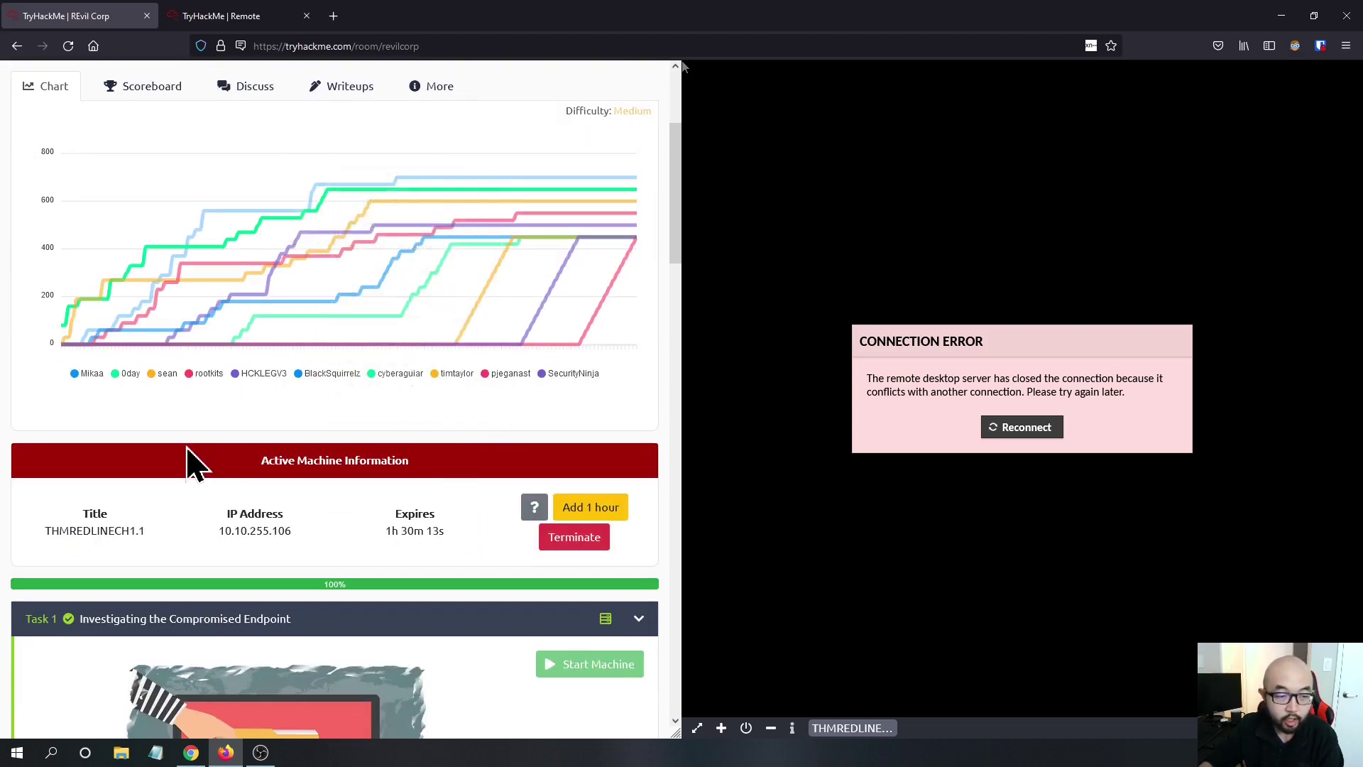
{"action": "scroll", "coordinate": [440, 398], "scroll_direction": "down", "scroll_amount": 2}
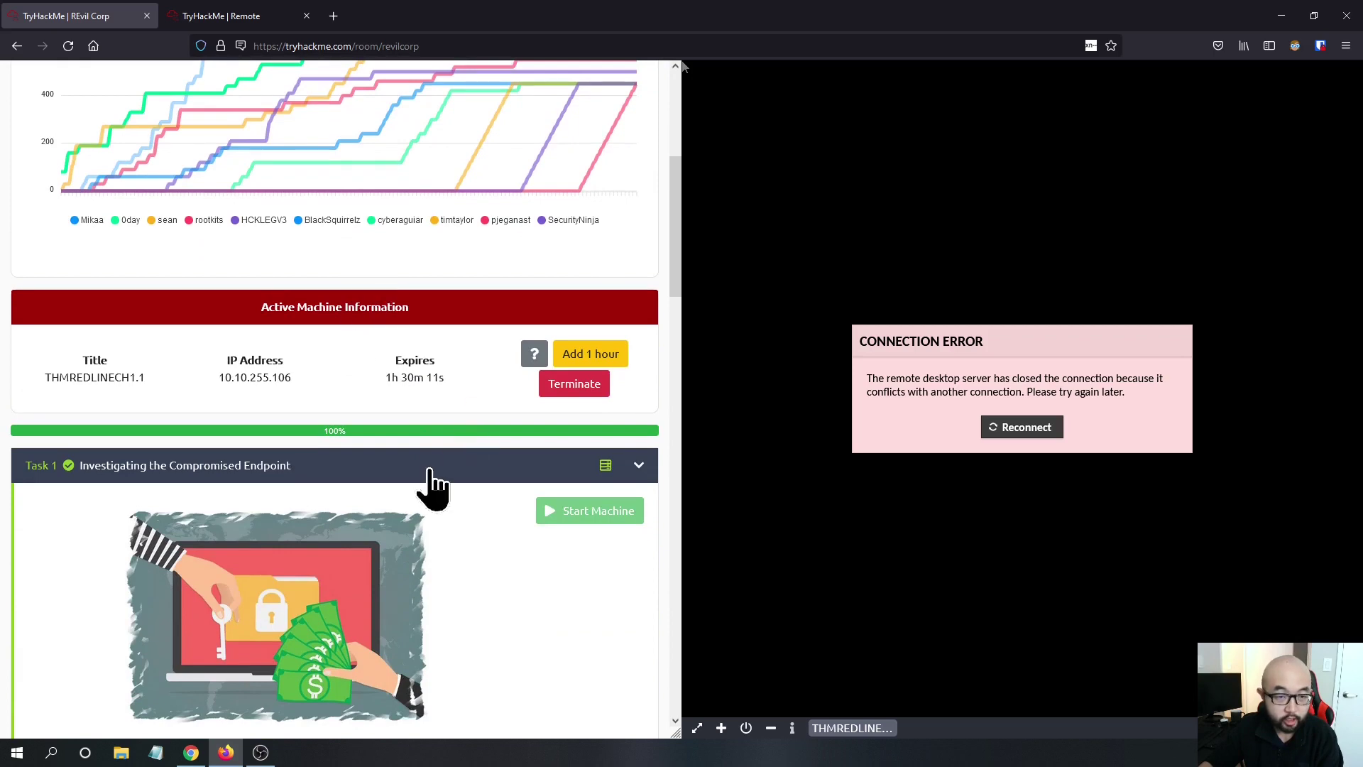
{"action": "scroll", "coordinate": [426, 479], "scroll_direction": "down", "scroll_amount": 3}
{"action": "scroll", "coordinate": [383, 469], "scroll_direction": "down", "scroll_amount": 3}
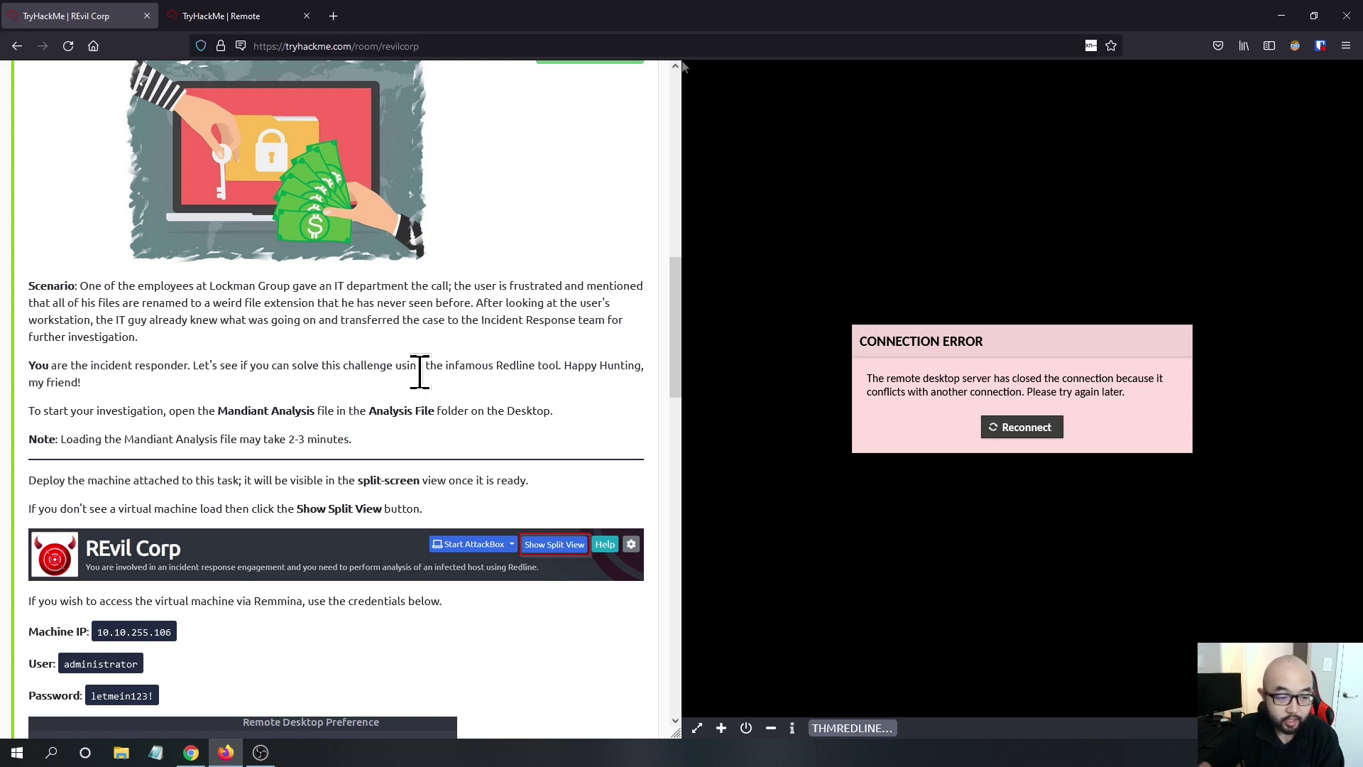
{"action": "scroll", "coordinate": [418, 396], "scroll_direction": "down", "scroll_amount": 2}
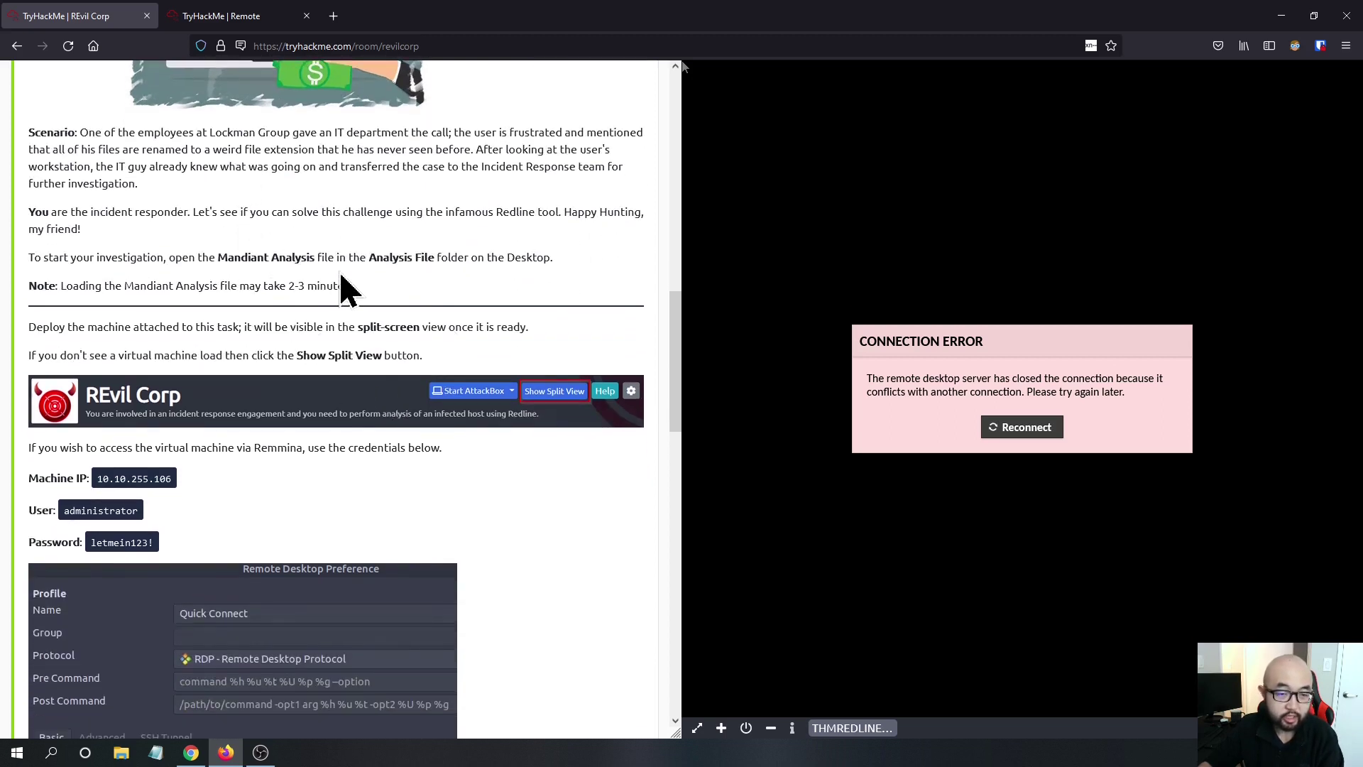
{"action": "scroll", "coordinate": [546, 288], "scroll_direction": "up", "scroll_amount": 2}
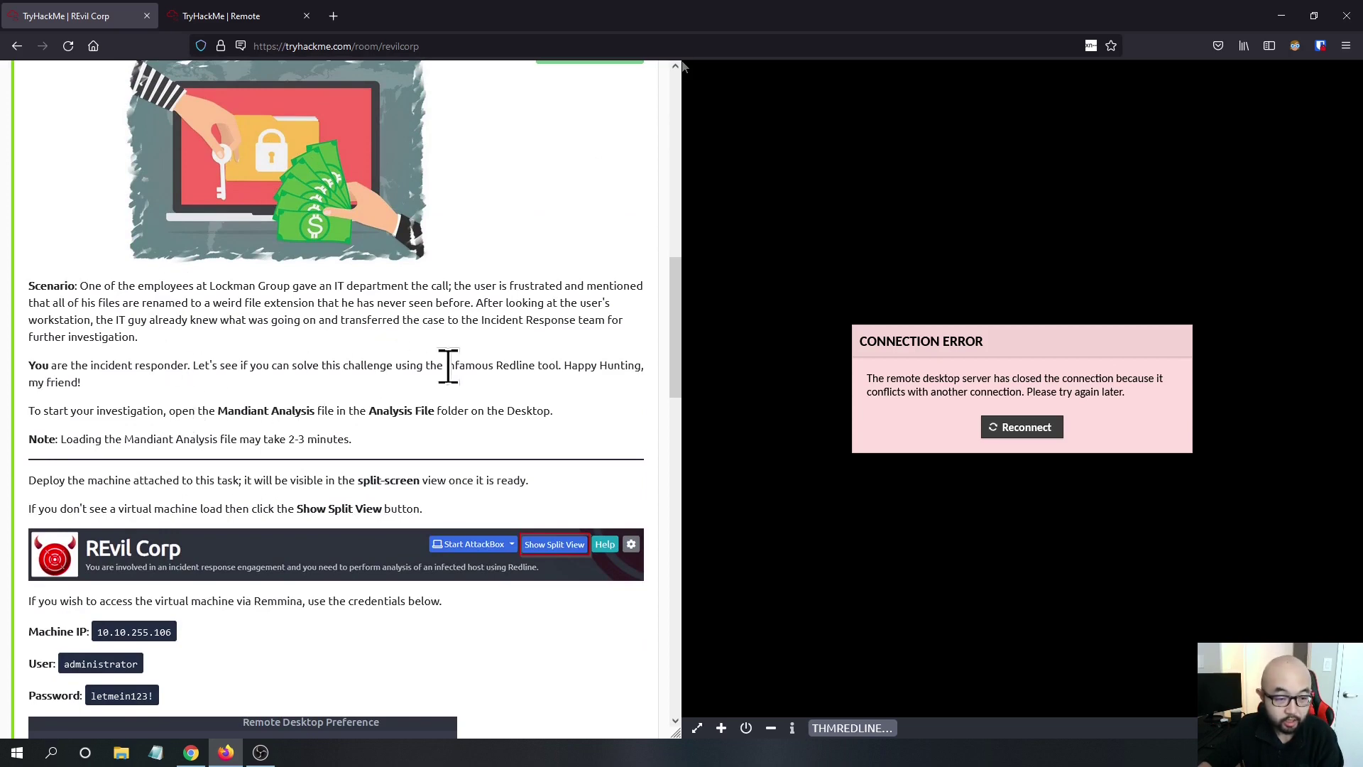
{"action": "scroll", "coordinate": [461, 373], "scroll_direction": "down", "scroll_amount": 4}
{"action": "scroll", "coordinate": [525, 380], "scroll_direction": "down", "scroll_amount": 5}
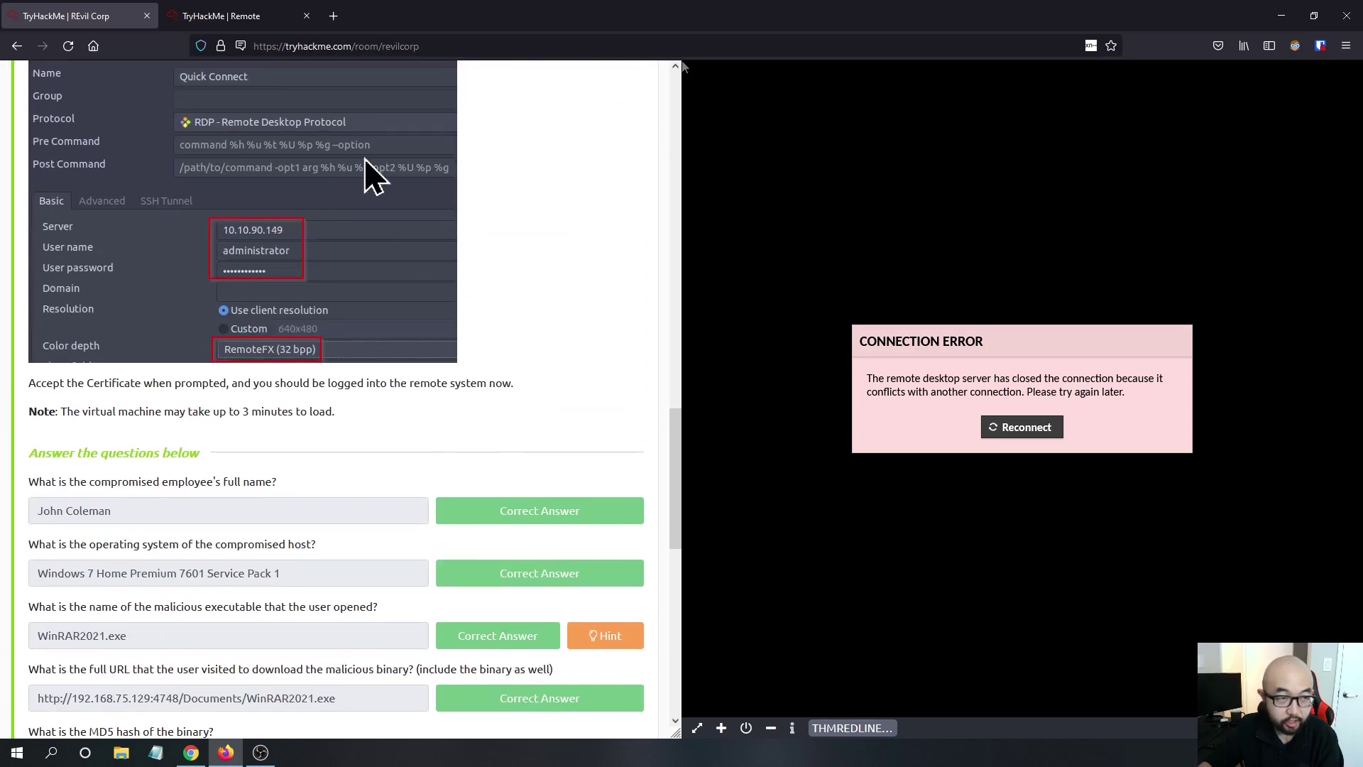
Switch to the remote machine and look over its desktop, the open Redline analysis session and the Analysis File folder.
{"action": "left_click", "coordinate": [252, 20]}
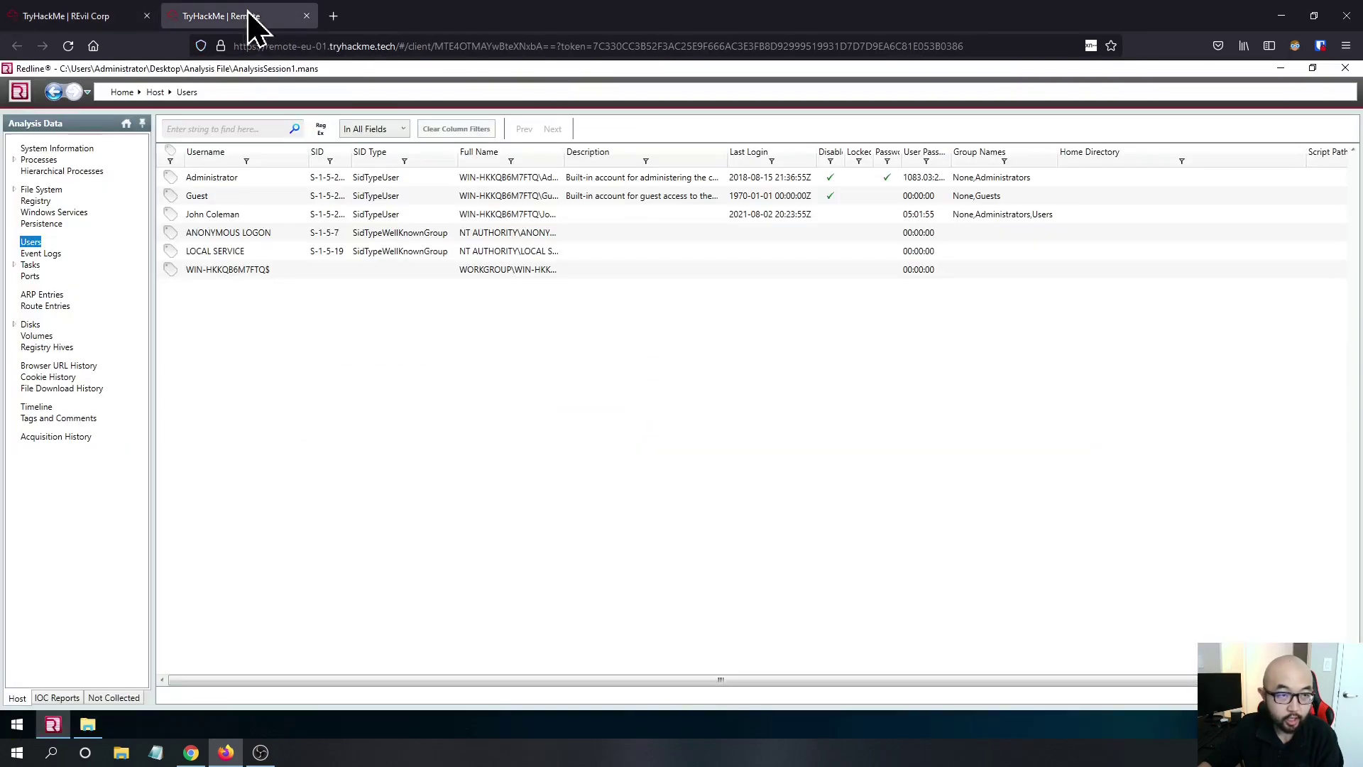
{"action": "left_click", "coordinate": [1280, 68]}
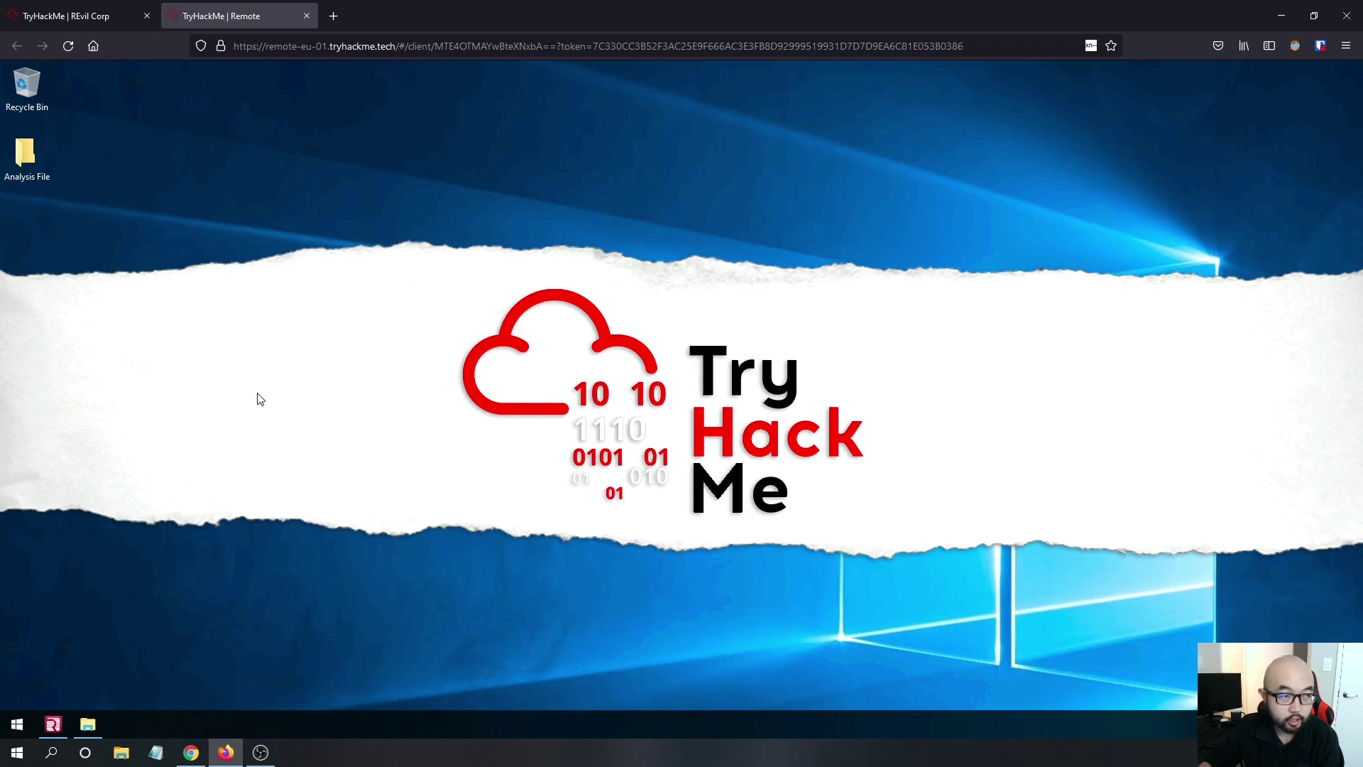
{"action": "left_click", "coordinate": [54, 724]}
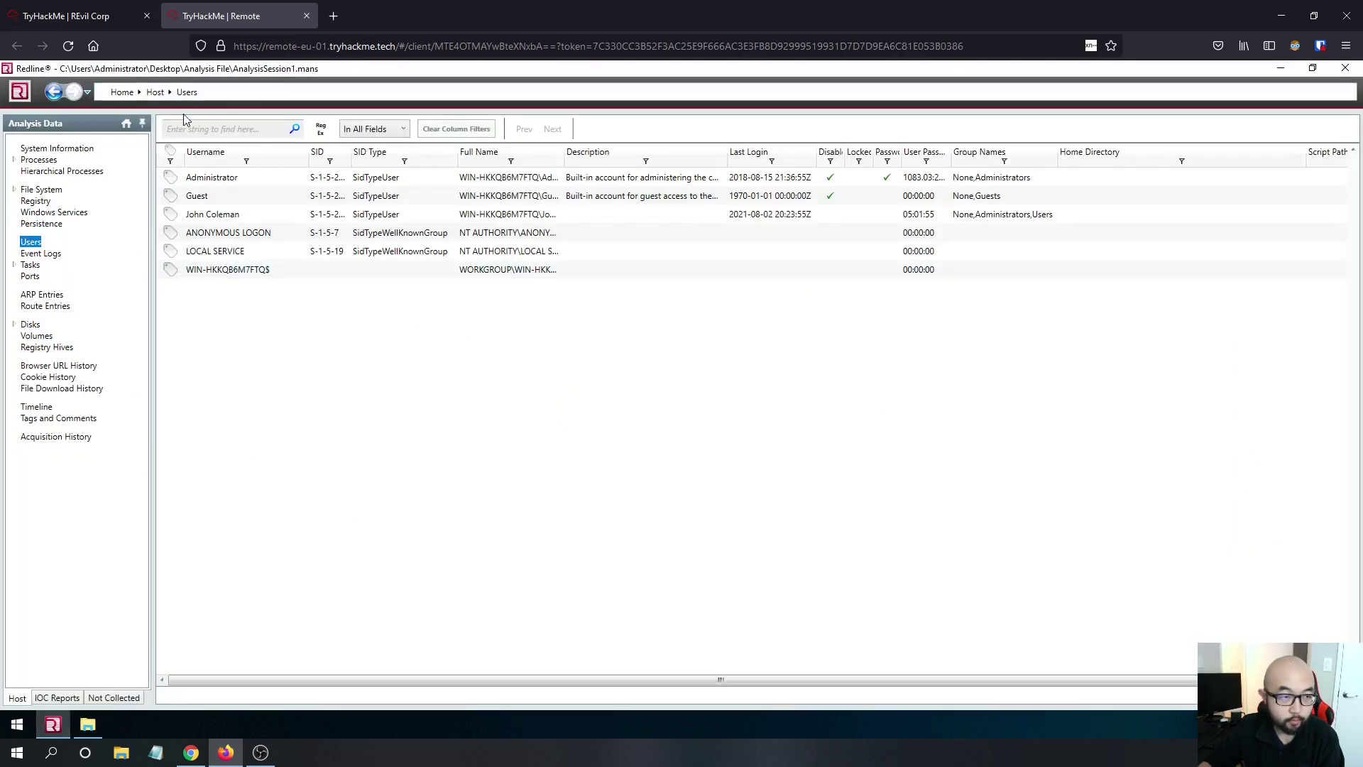
{"action": "left_click", "coordinate": [91, 726]}
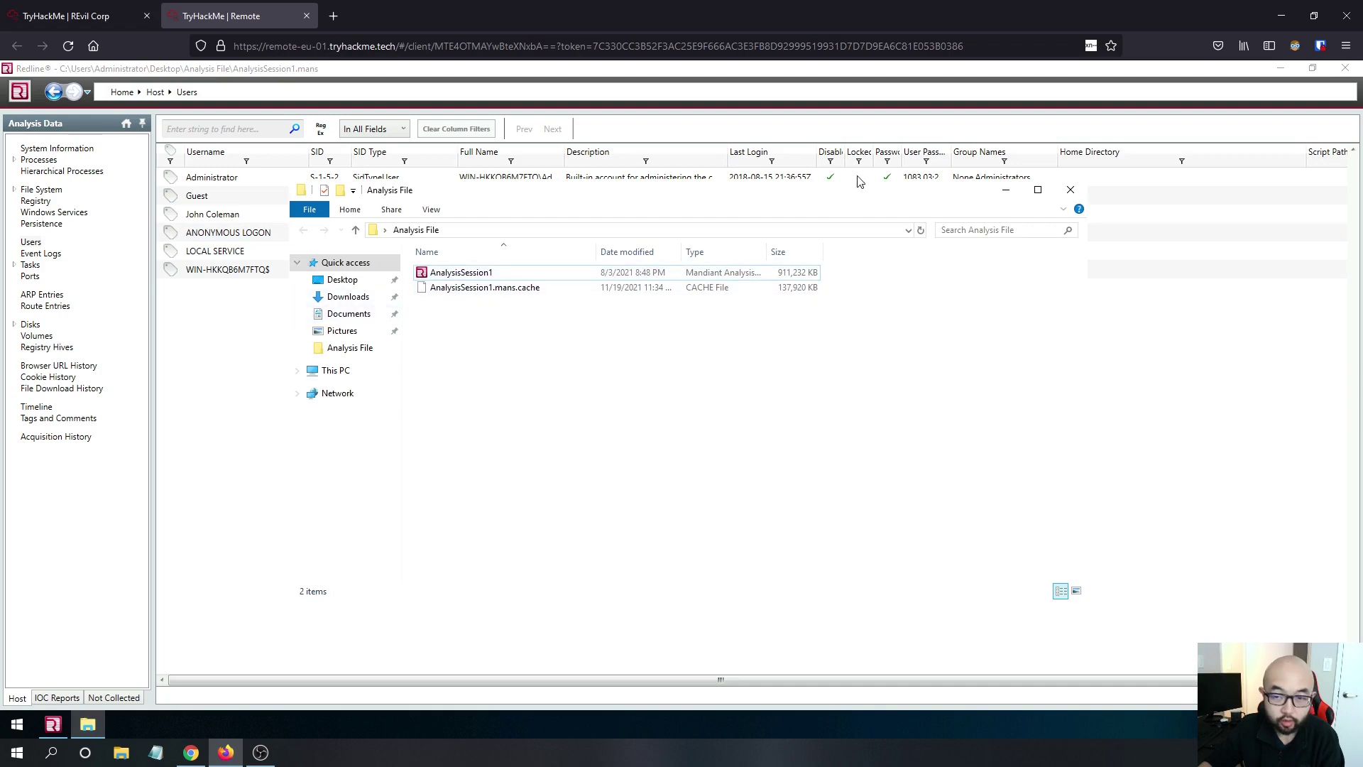
{"action": "left_click", "coordinate": [1008, 193]}
Review the question about the compromised employee's full name and inspect that employee's account in Redline's user list.
{"action": "left_click", "coordinate": [140, 18]}
{"action": "scroll", "coordinate": [497, 327], "scroll_direction": "up", "scroll_amount": 4}
{"action": "scroll", "coordinate": [497, 327], "scroll_direction": "down", "scroll_amount": 6}
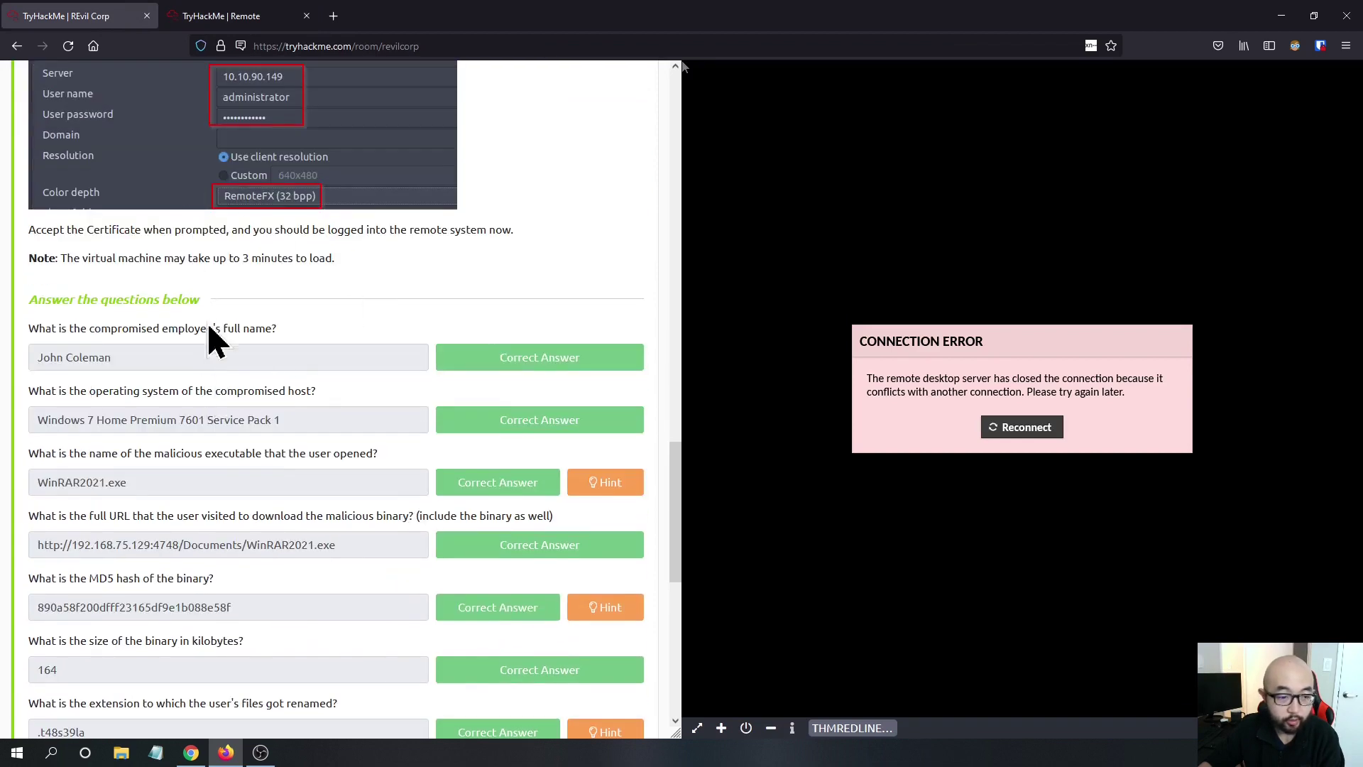
{"action": "scroll", "coordinate": [222, 295], "scroll_direction": "down", "scroll_amount": 1}
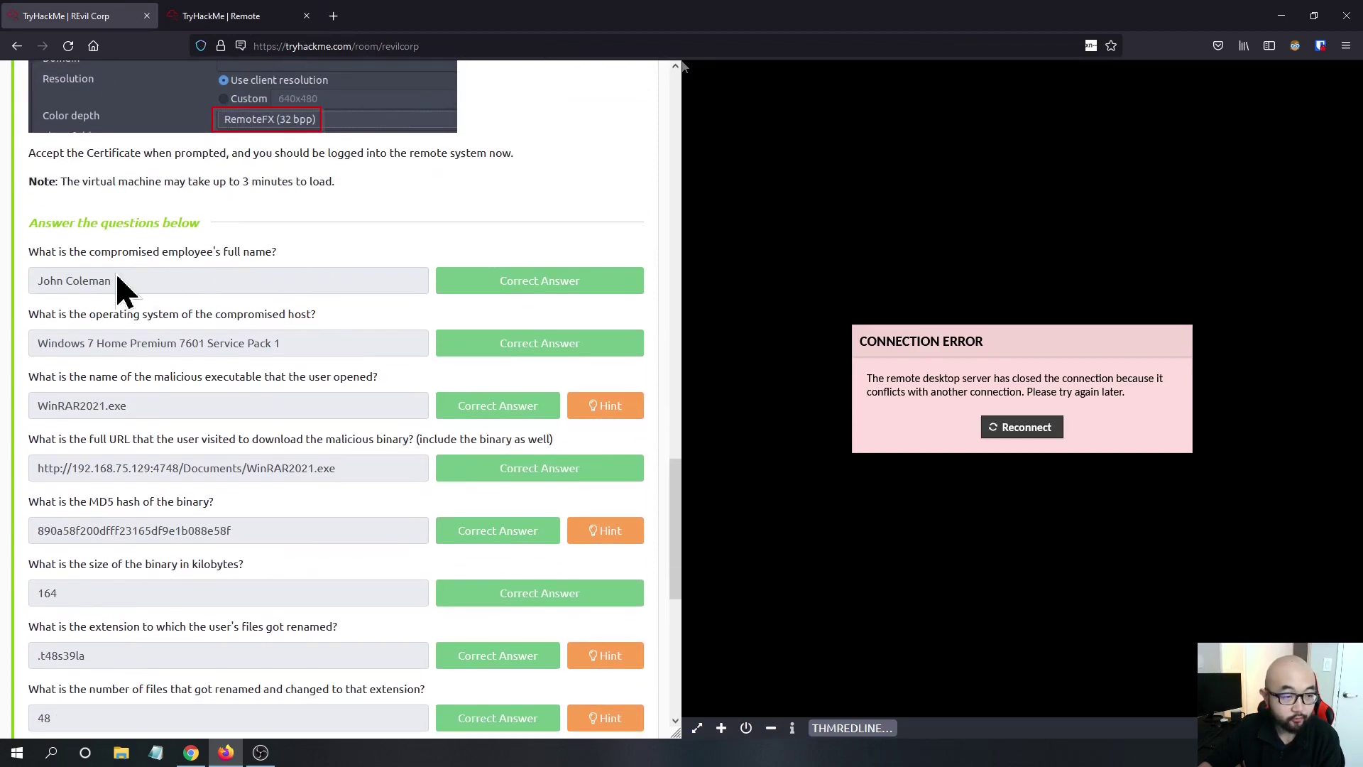
{"action": "left_click_drag", "start_coordinate": [22, 254], "coordinate": [284, 260]}
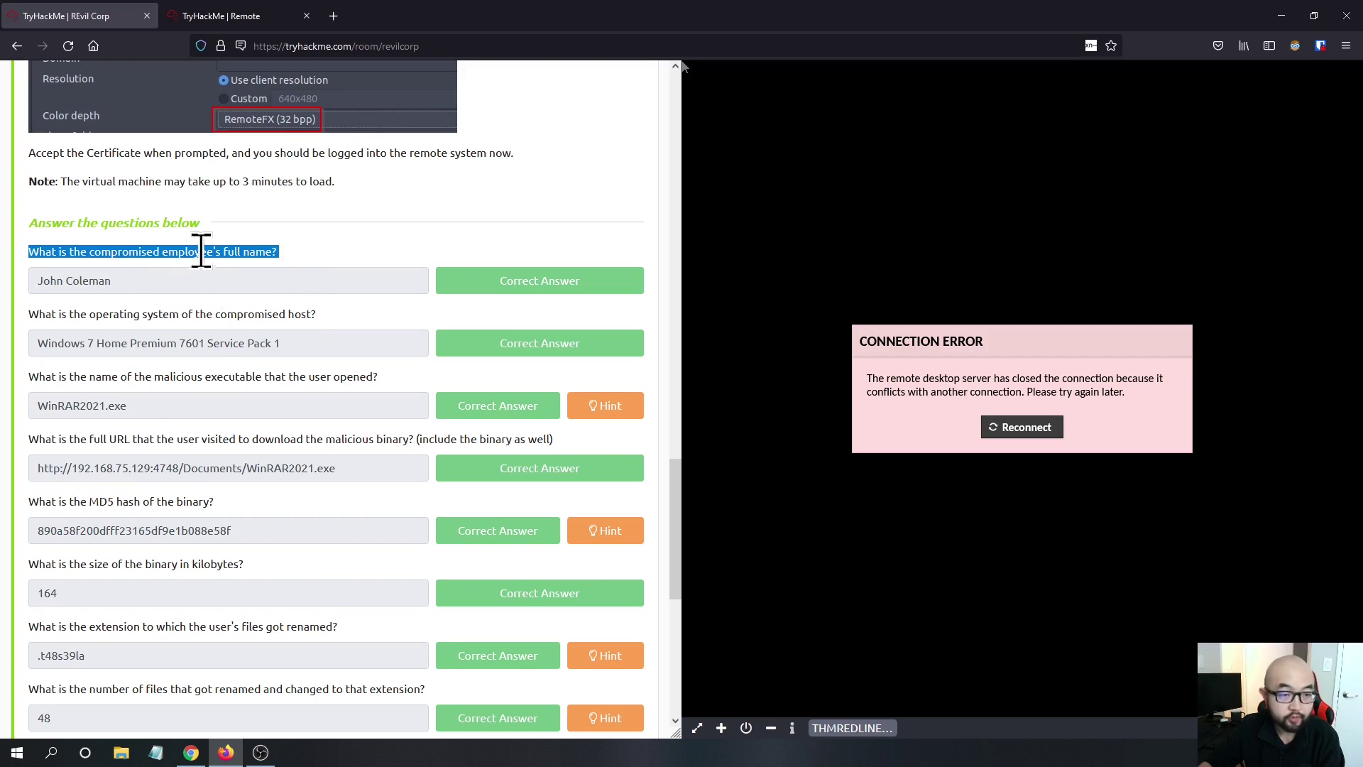
{"action": "left_click", "coordinate": [234, 14]}
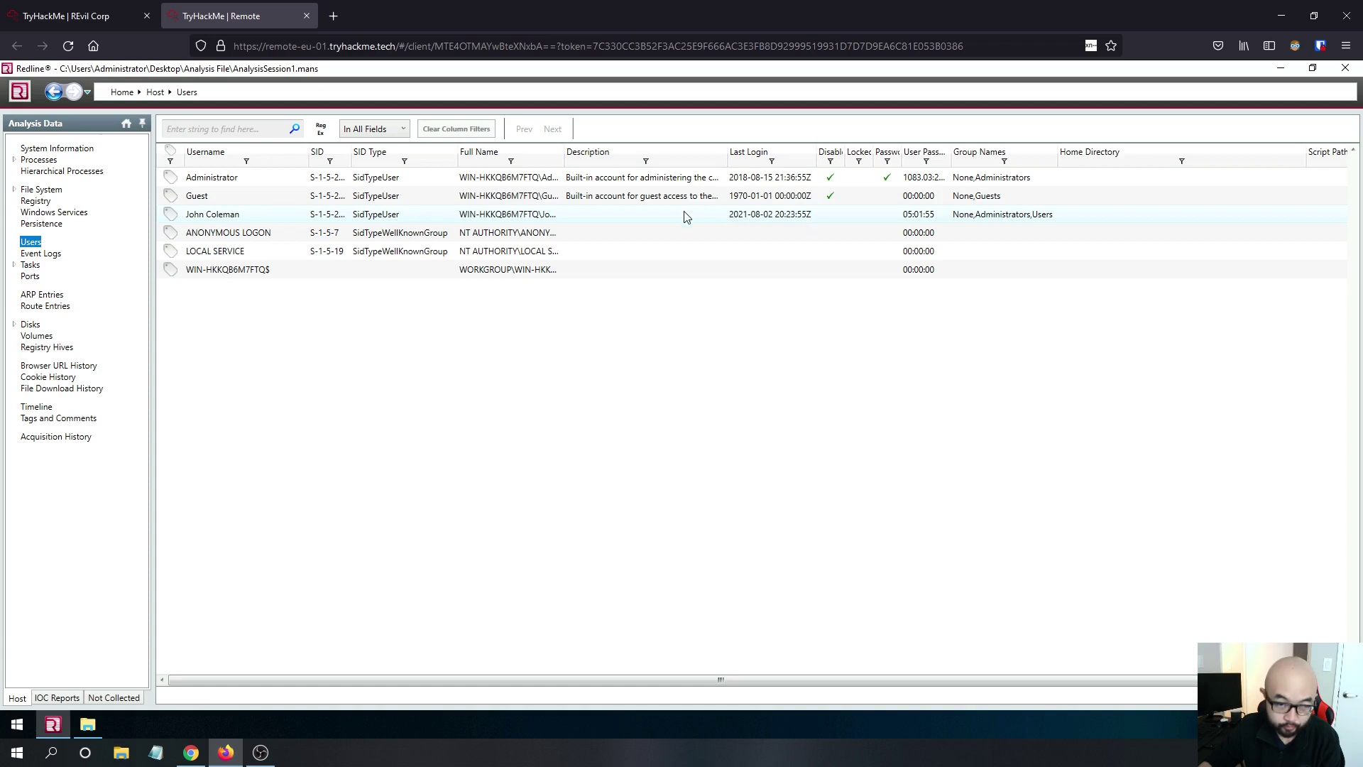
{"action": "left_click", "coordinate": [756, 219]}
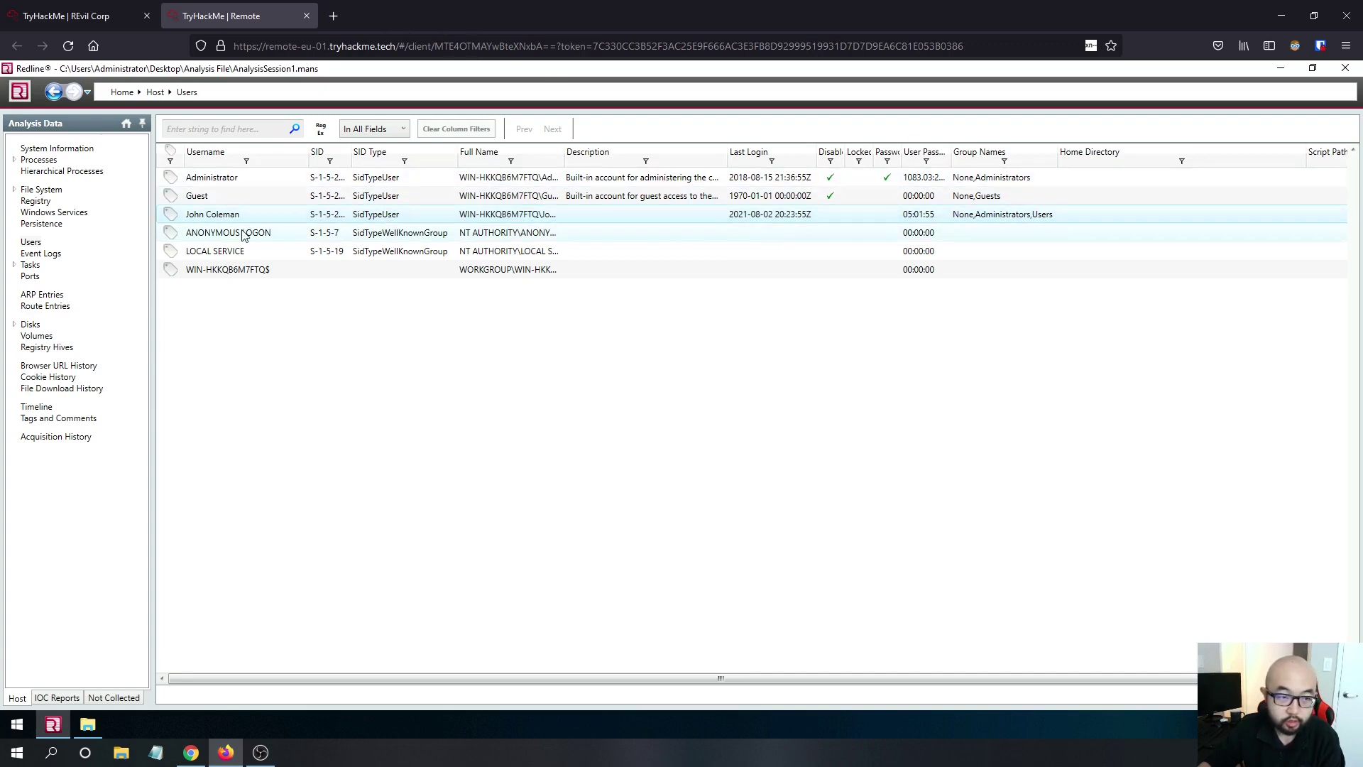
Look up the compromised host's operating system in Redline's System Information and compare it with the room's answer.
{"action": "left_click", "coordinate": [92, 17]}
{"action": "scroll", "coordinate": [263, 404], "scroll_direction": "down", "scroll_amount": 2}
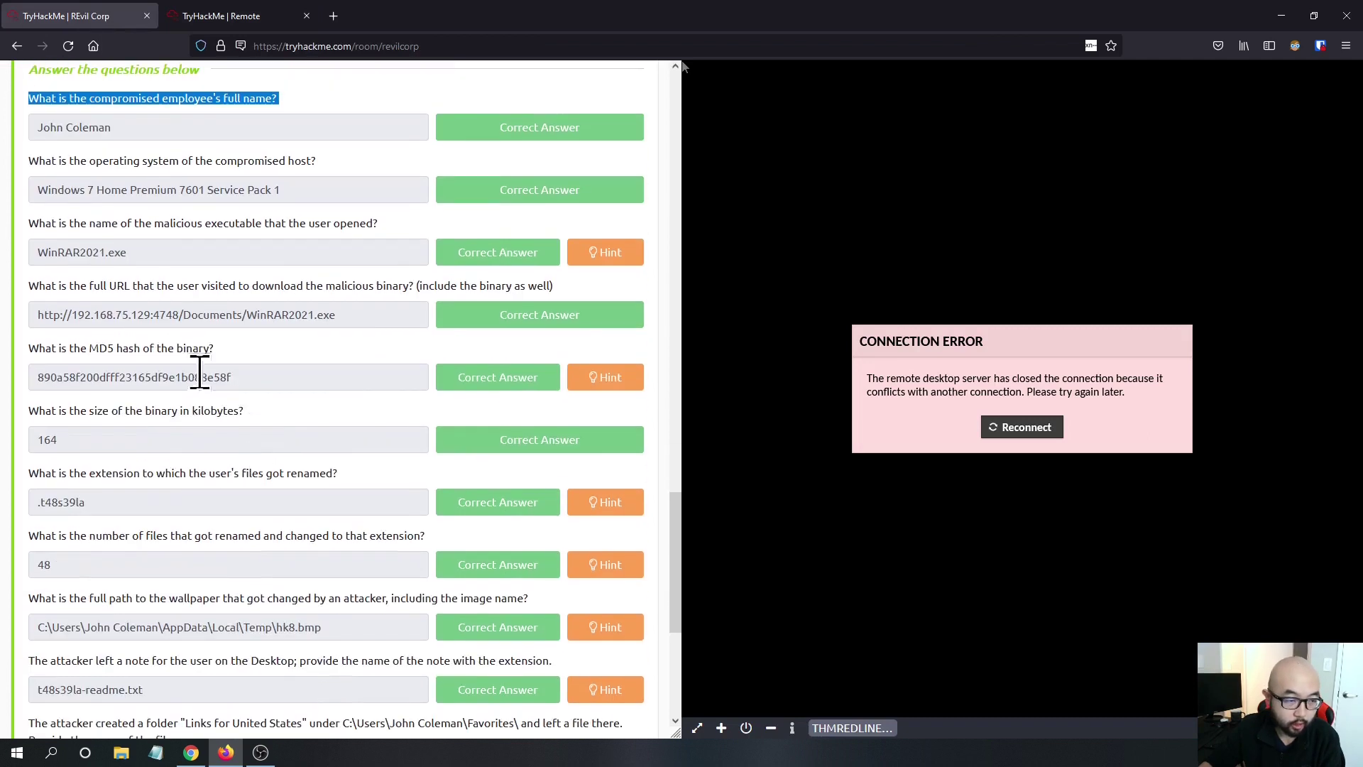
{"action": "scroll", "coordinate": [334, 171], "scroll_direction": "up", "scroll_amount": 2}
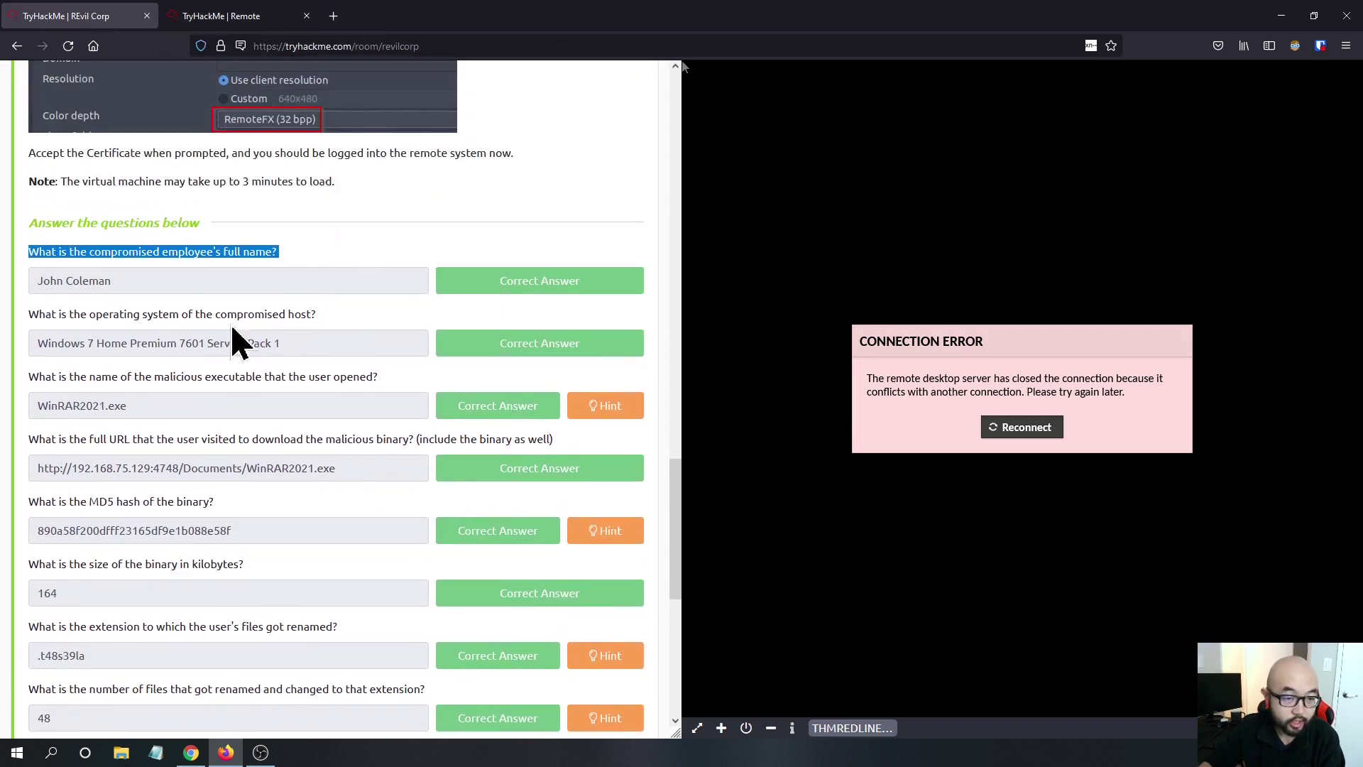
{"action": "left_click_drag", "start_coordinate": [29, 315], "coordinate": [220, 314]}
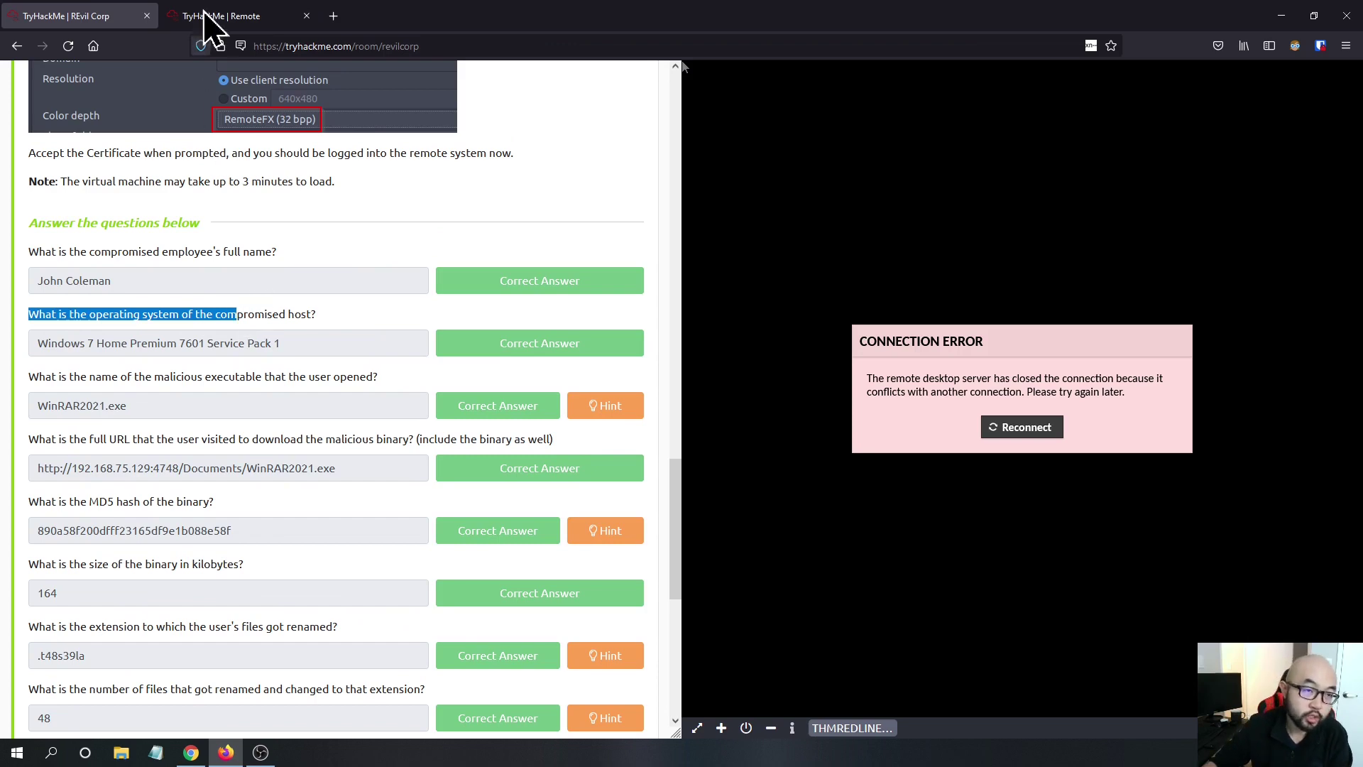
{"action": "left_click", "coordinate": [223, 16]}
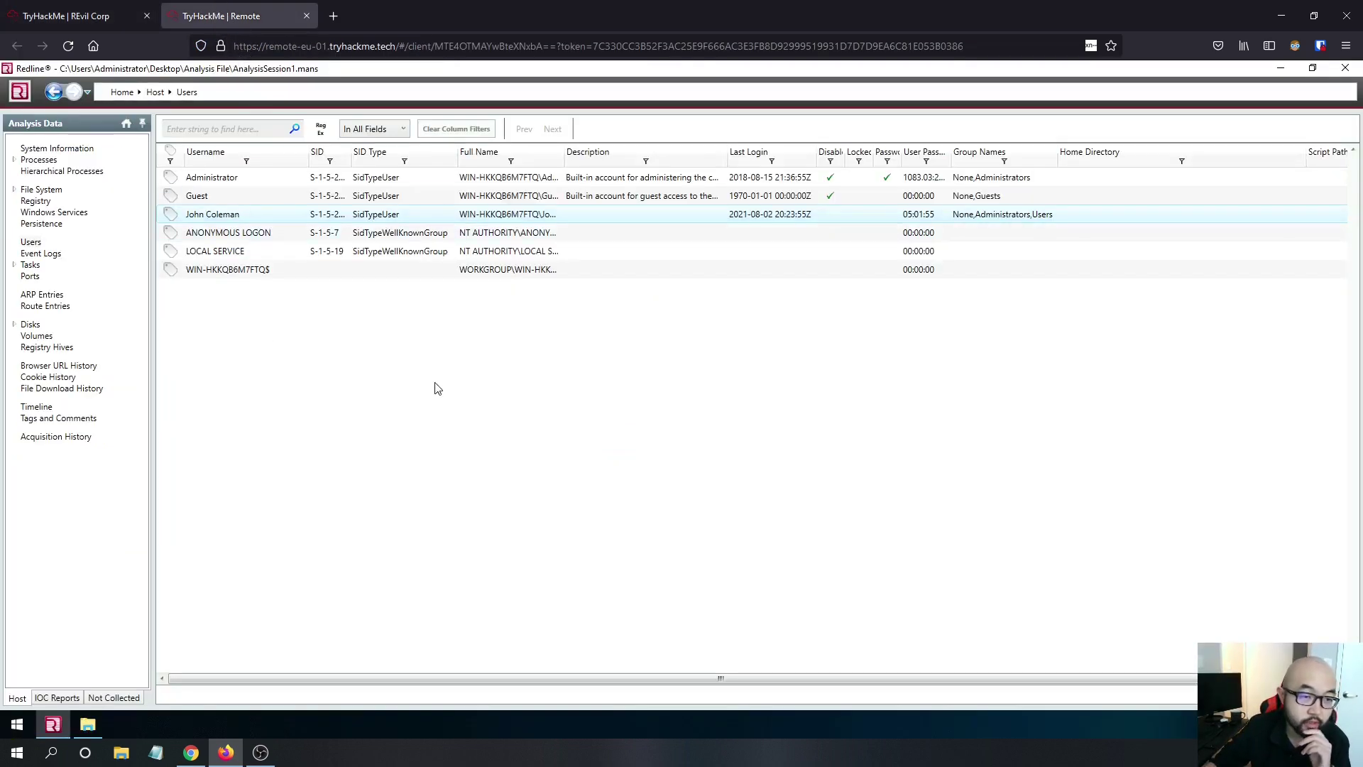
{"action": "left_click", "coordinate": [41, 189]}
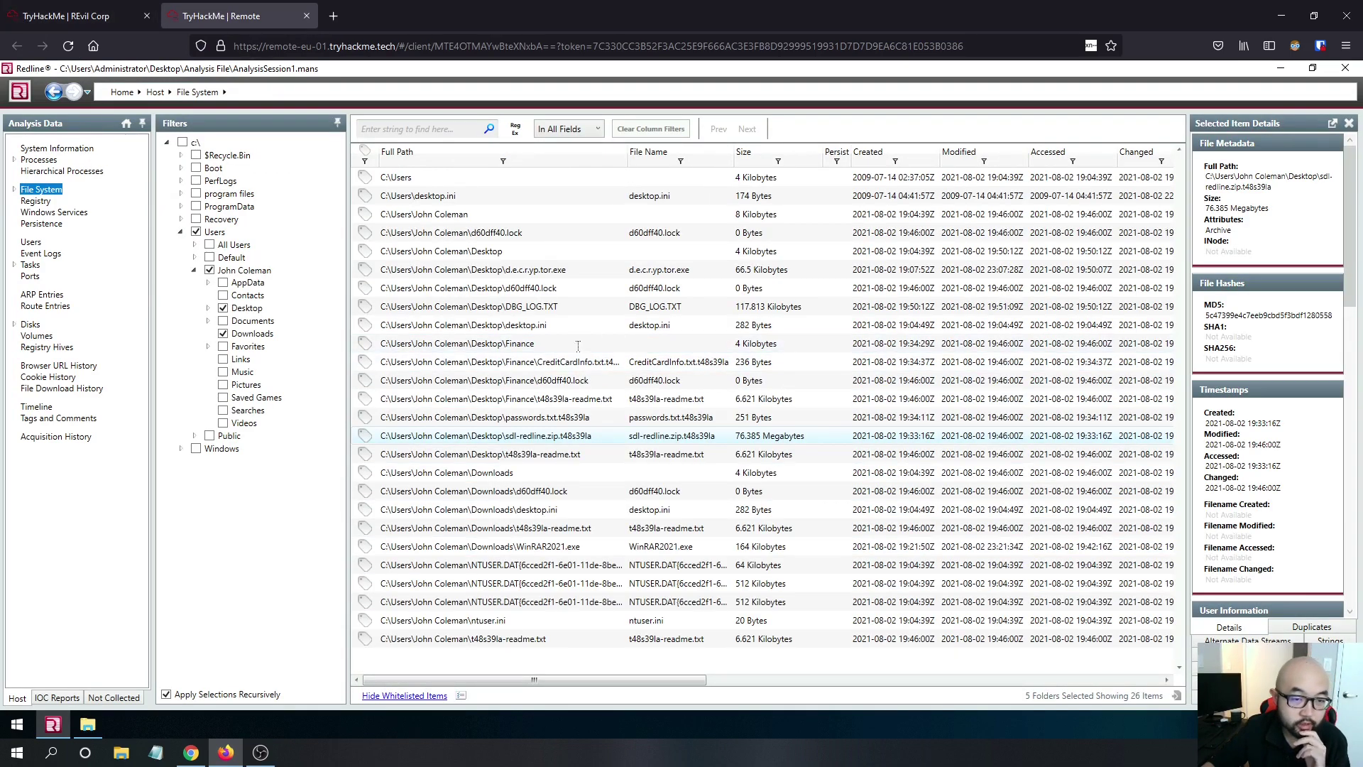
{"action": "key", "text": "Home"}
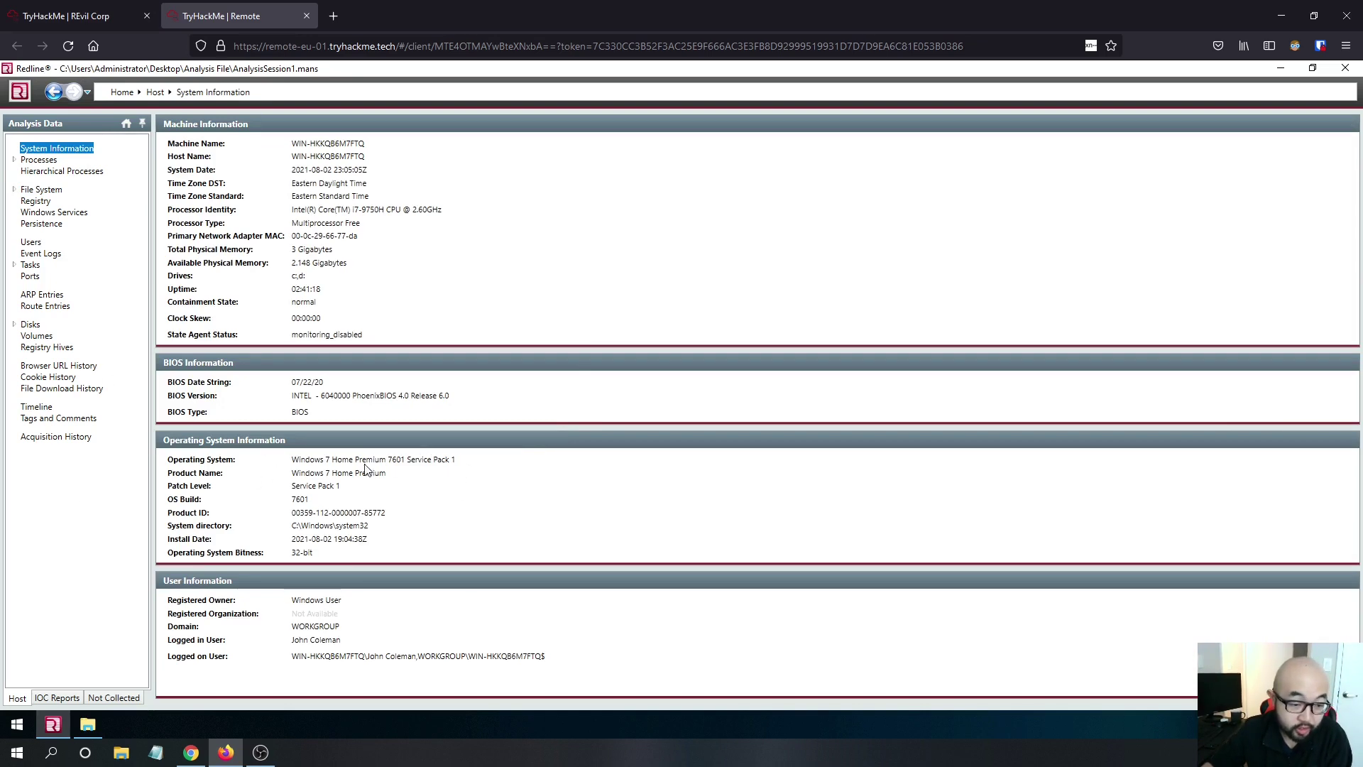
{"action": "left_click_drag", "start_coordinate": [455, 459], "coordinate": [334, 467]}
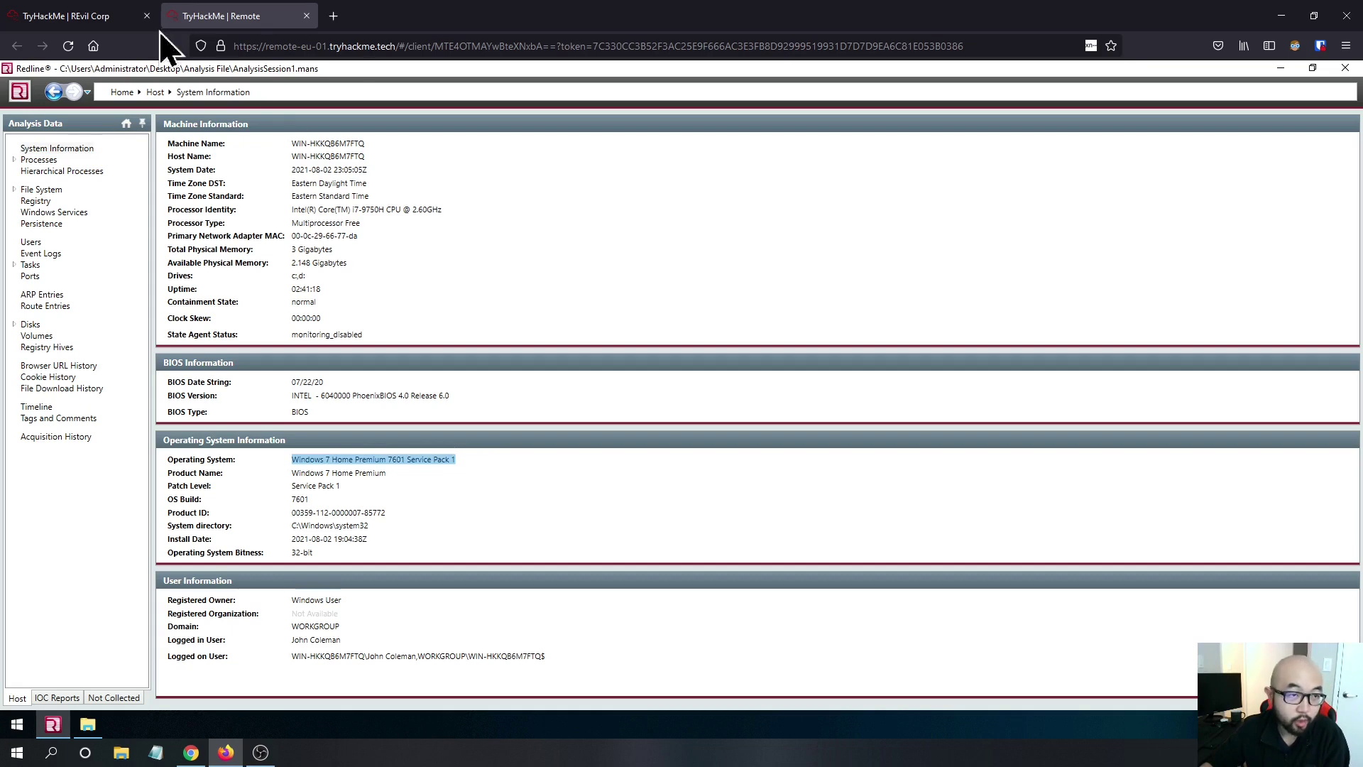
{"action": "left_click", "coordinate": [142, 17]}
{"action": "left_click_drag", "start_coordinate": [323, 345], "coordinate": [30, 348]}
Review the malicious executable question and select WinRAR2021.exe in the user's Downloads folder within Redline's File System listing.
{"action": "scroll", "coordinate": [170, 362], "scroll_direction": "down", "scroll_amount": 2}
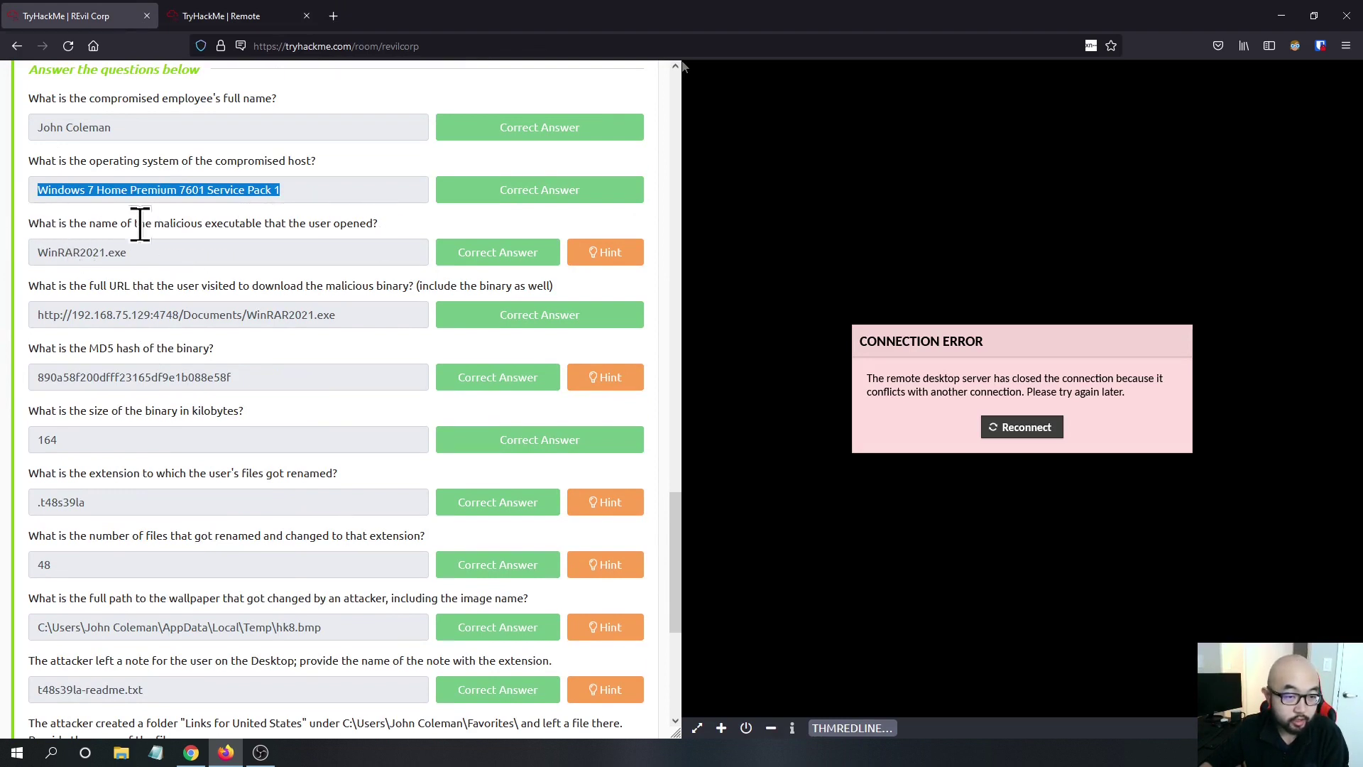
{"action": "left_click_drag", "start_coordinate": [378, 225], "coordinate": [28, 224]}
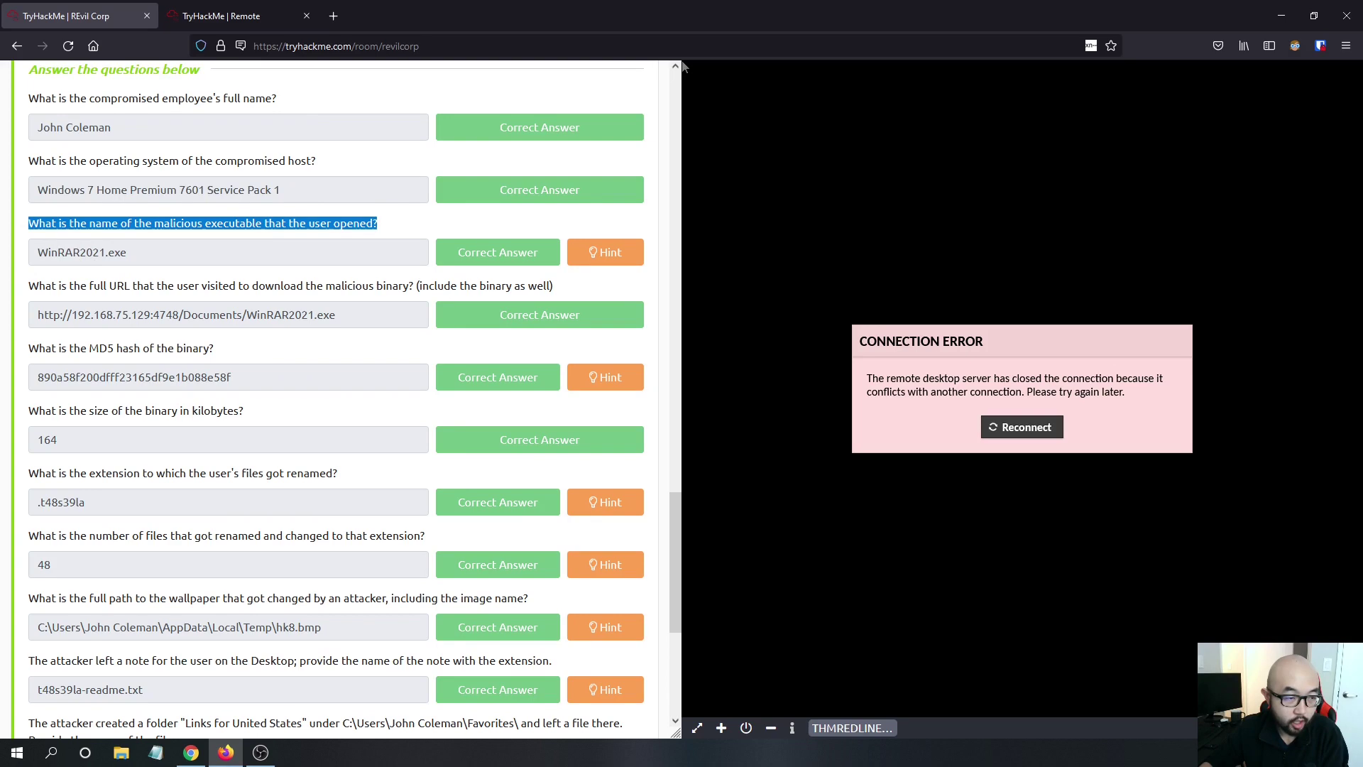
{"action": "left_click", "coordinate": [275, 9]}
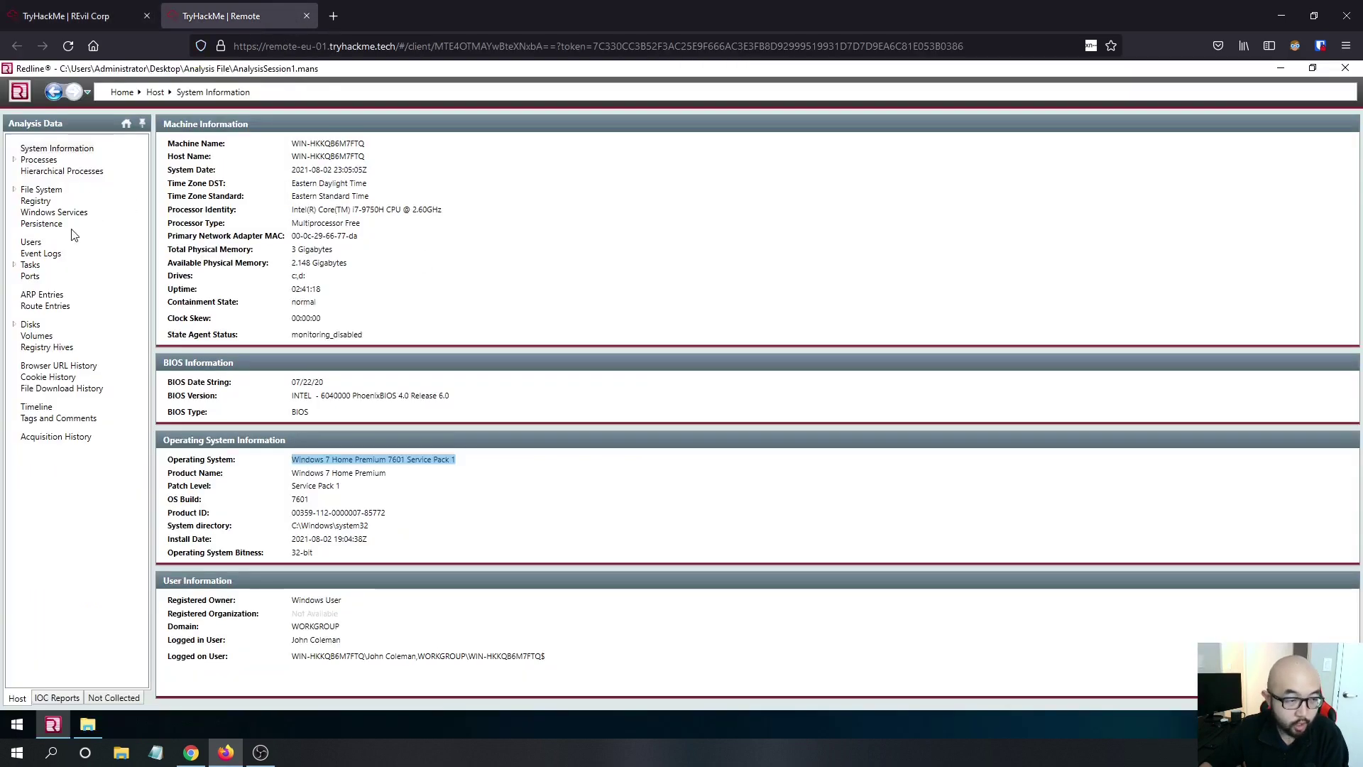
{"action": "left_click", "coordinate": [32, 190]}
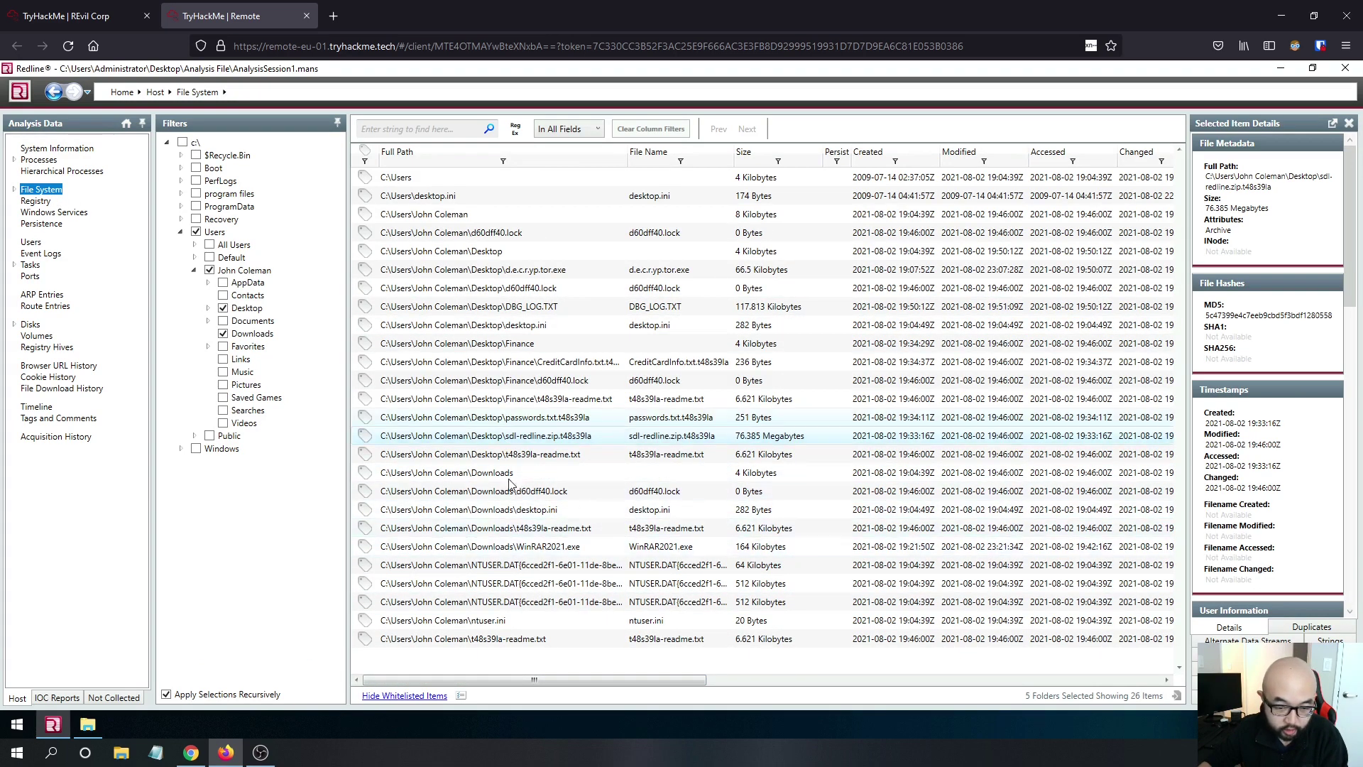
{"action": "left_click", "coordinate": [509, 552]}
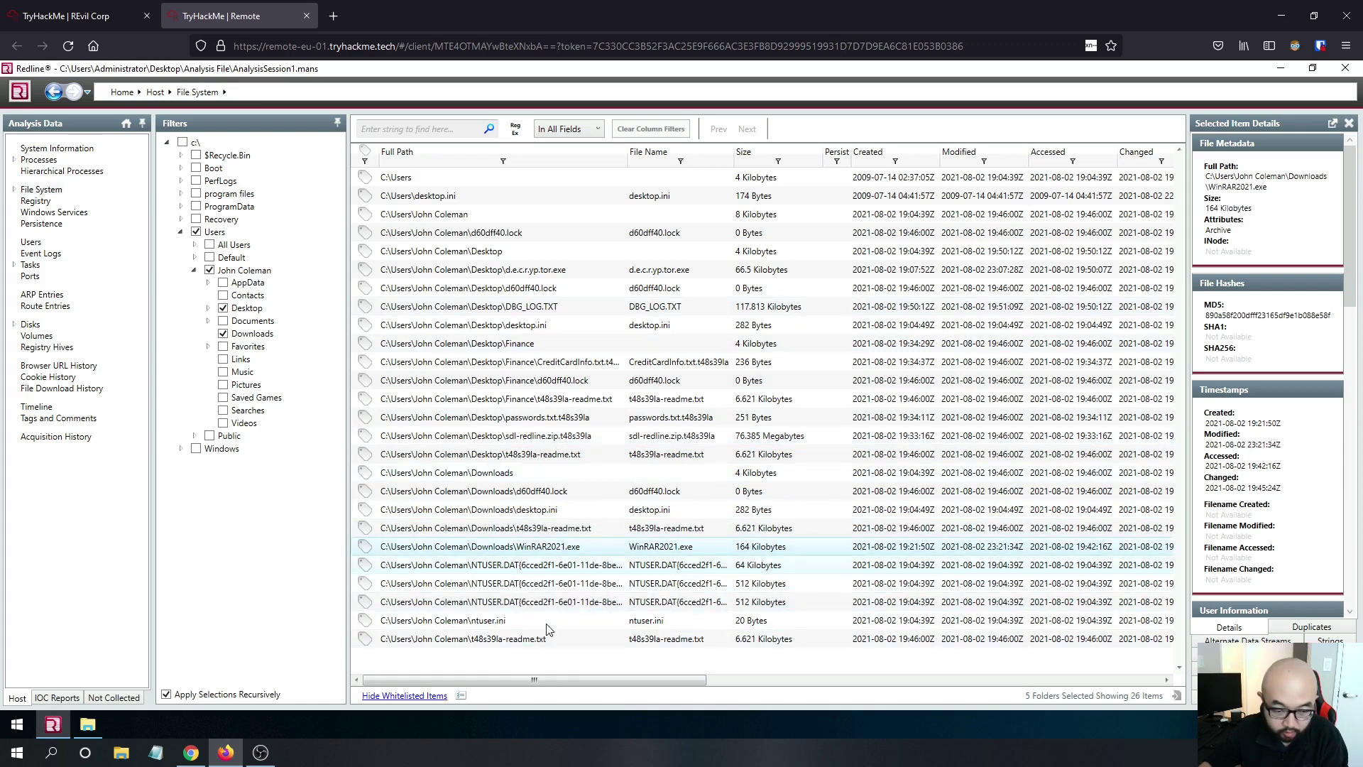
Examine the file attributes of WinRAR2021.exe and copy its MD5 hash from the file details.
{"action": "left_click_drag", "start_coordinate": [536, 684], "coordinate": [754, 685]}
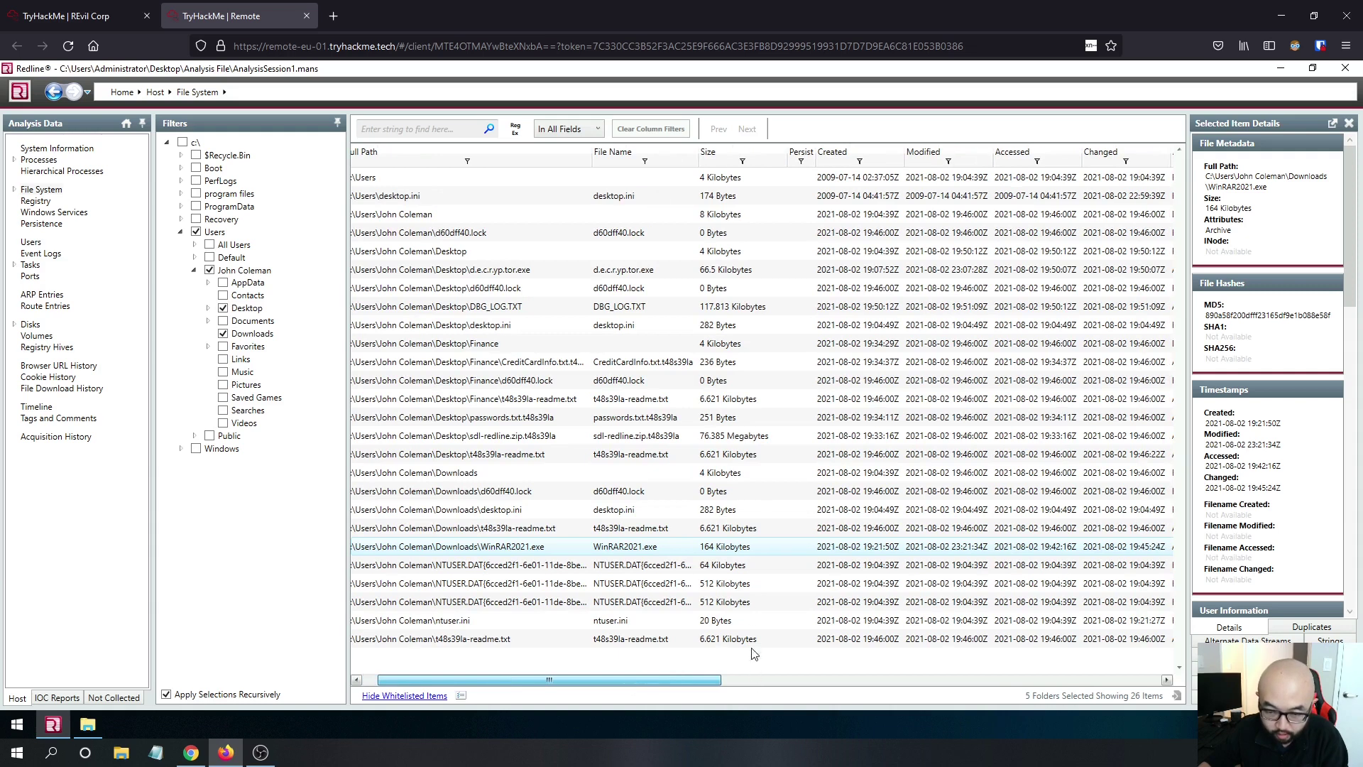
{"action": "scroll", "coordinate": [786, 582], "scroll_direction": "right", "scroll_amount": 5}
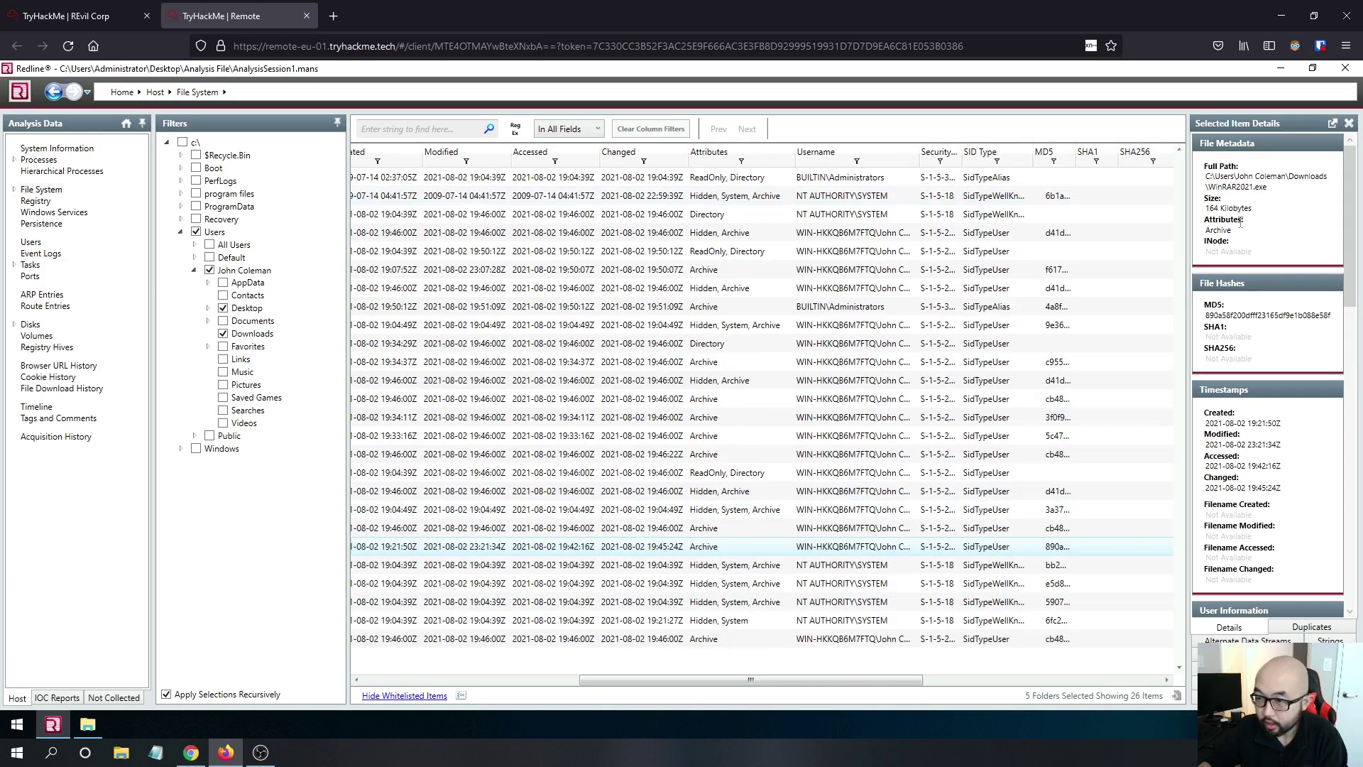
{"action": "double_click", "coordinate": [1217, 314]}
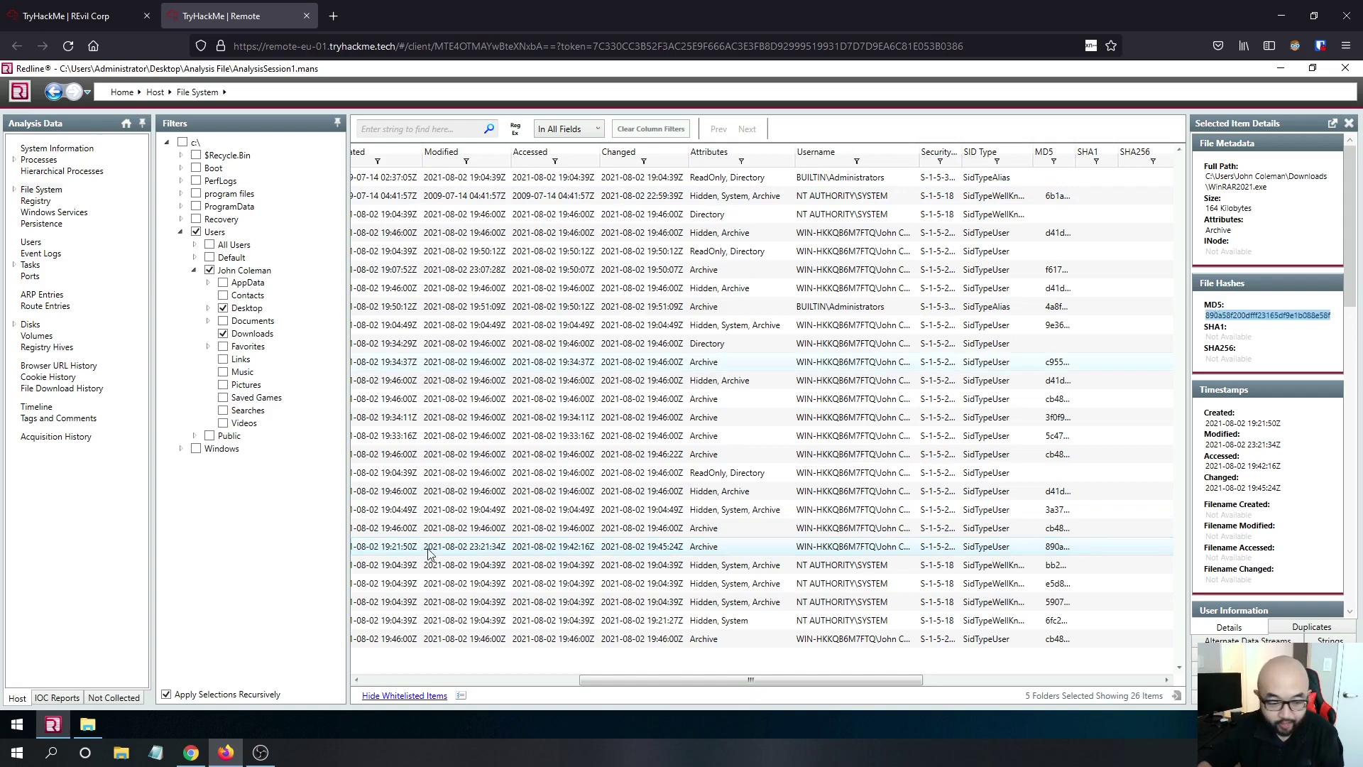
Switch to VirusTotal in Chrome, search for the hash 890a58f200dfff23165df9e1b088e58f and review the security vendors' detections.
{"action": "left_click", "coordinate": [191, 753]}
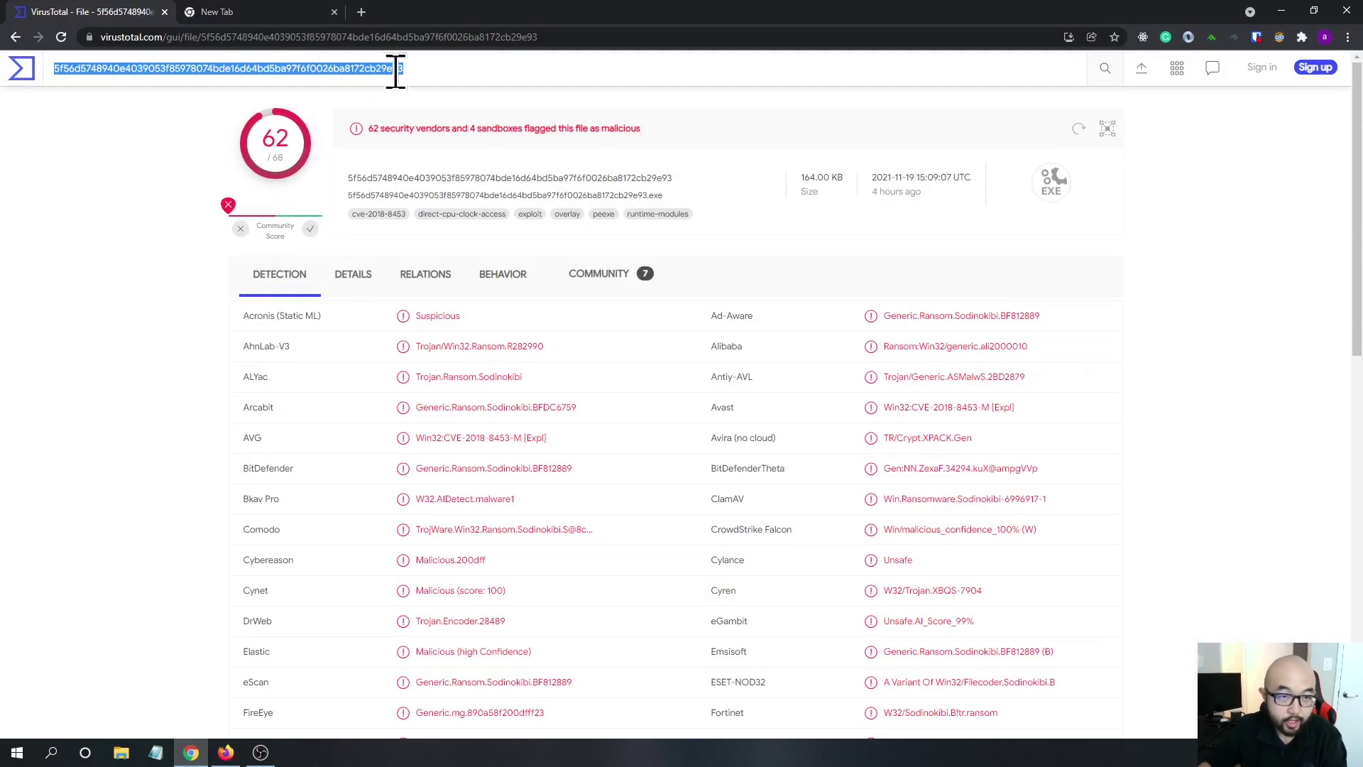
{"action": "type", "text": "890a58f200dfff23165df9e1b088e58f"}
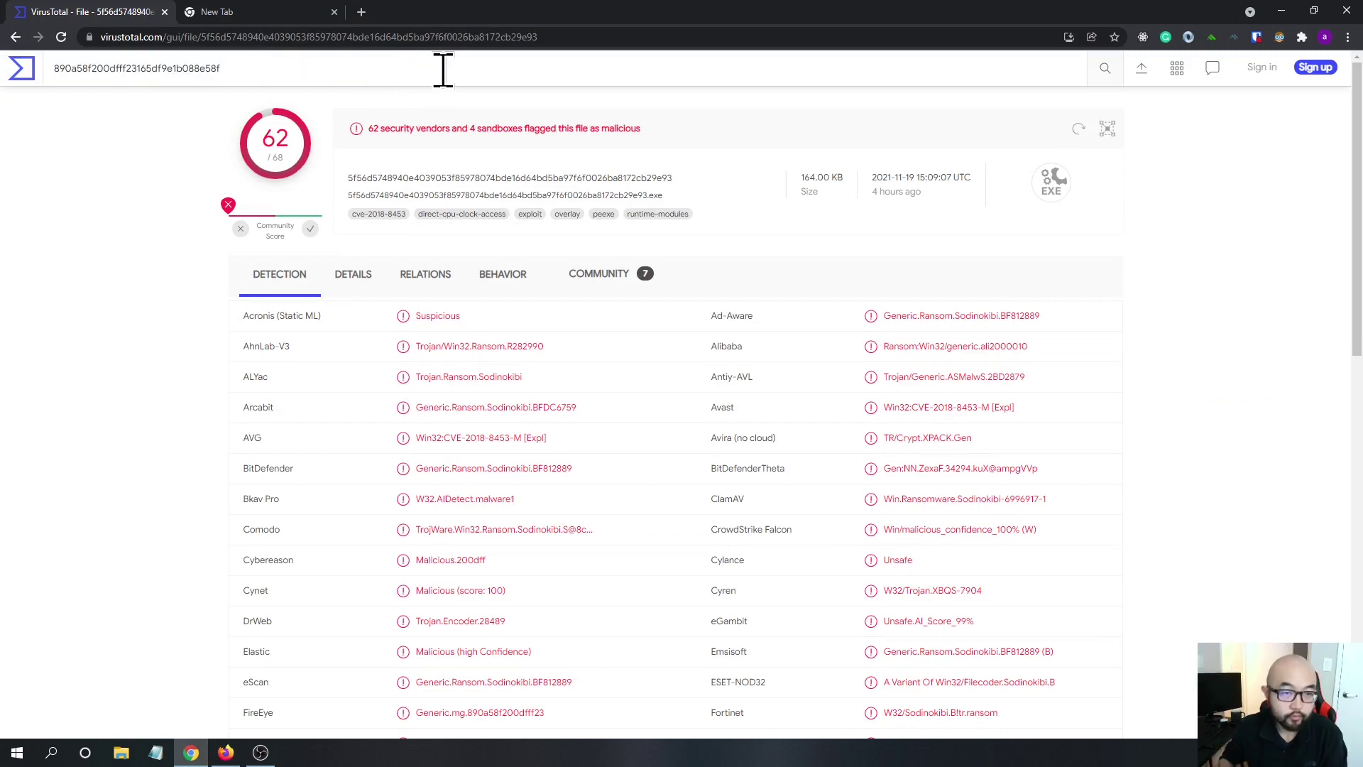
{"action": "key", "text": "Return"}
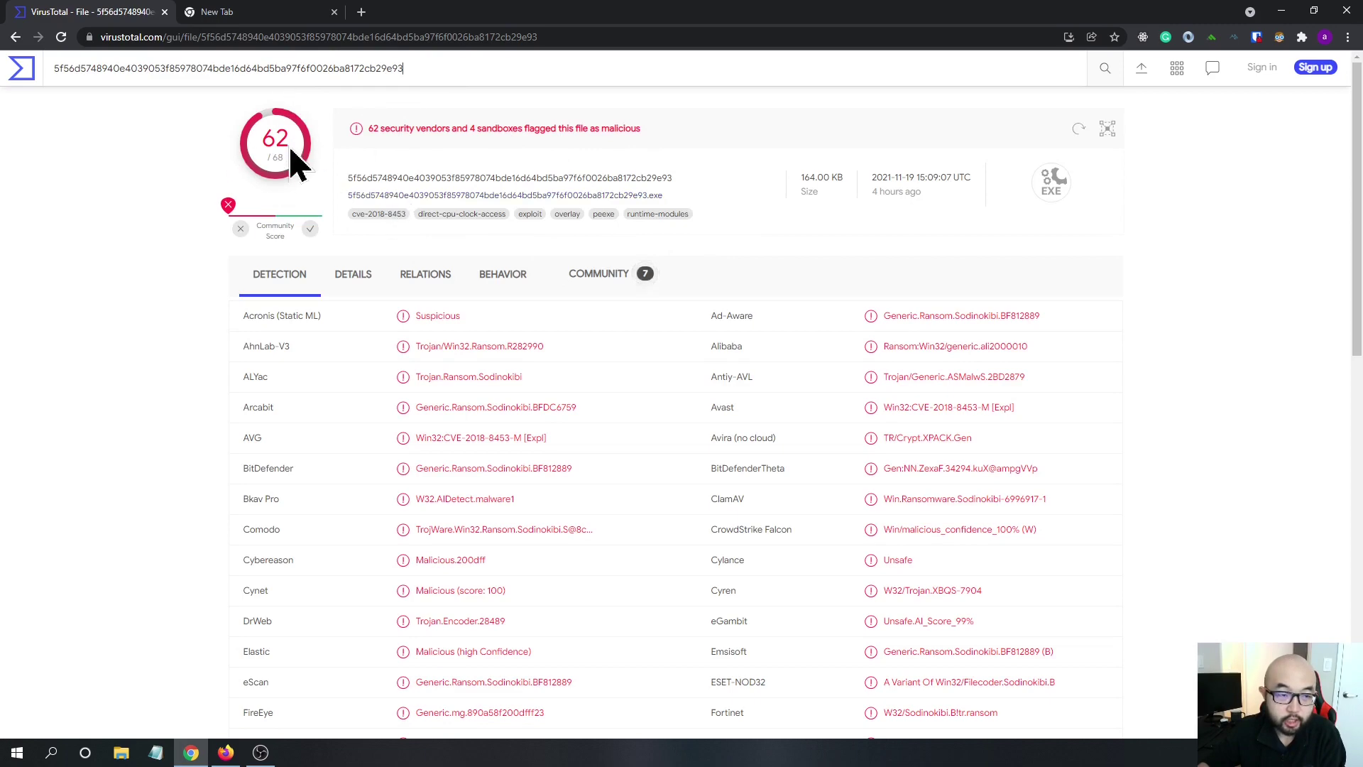
{"action": "scroll", "coordinate": [475, 168], "scroll_direction": "down", "scroll_amount": 3}
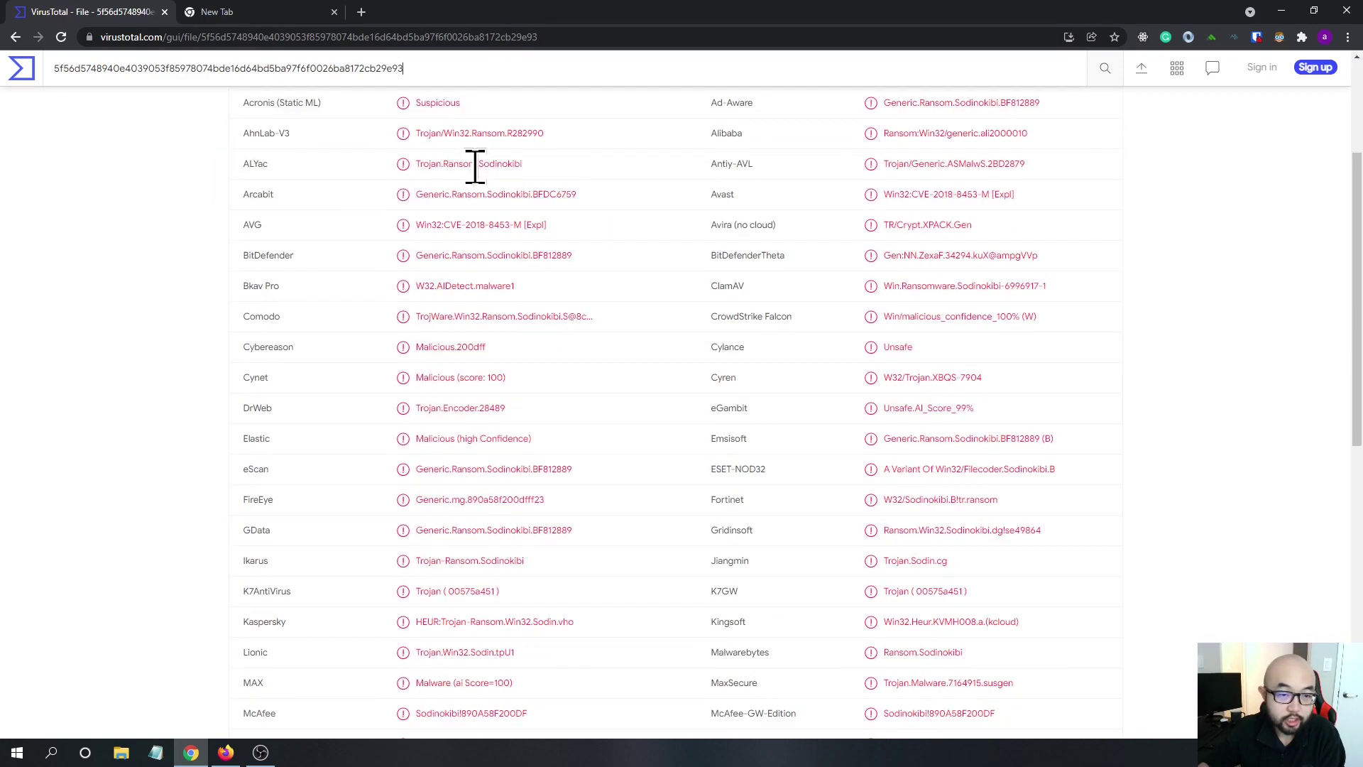
{"action": "scroll", "coordinate": [411, 183], "scroll_direction": "down", "scroll_amount": 2}
{"action": "scroll", "coordinate": [718, 220], "scroll_direction": "up", "scroll_amount": 4}
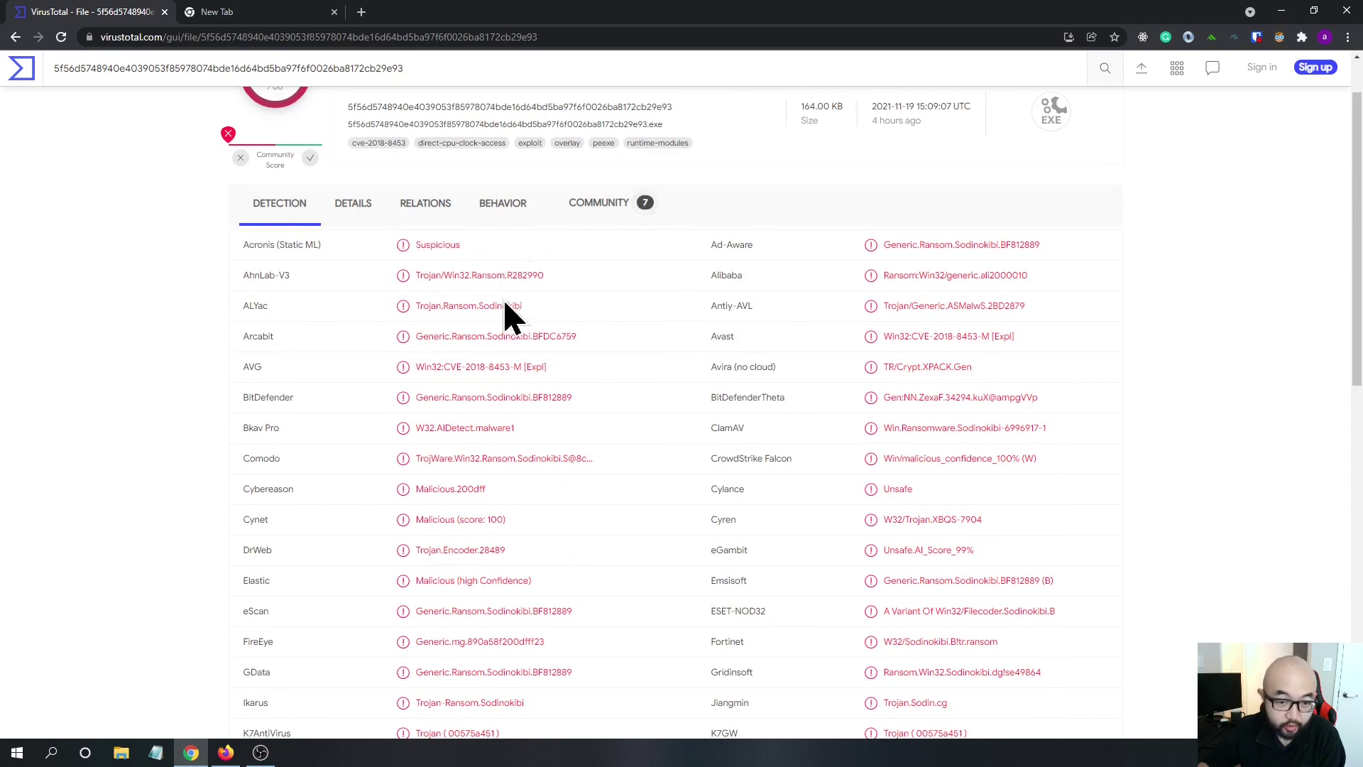
Highlight the Sodinokibi name in ALYac's detection and examine the other vendors' detection names.
{"action": "left_click_drag", "start_coordinate": [535, 313], "coordinate": [485, 310]}
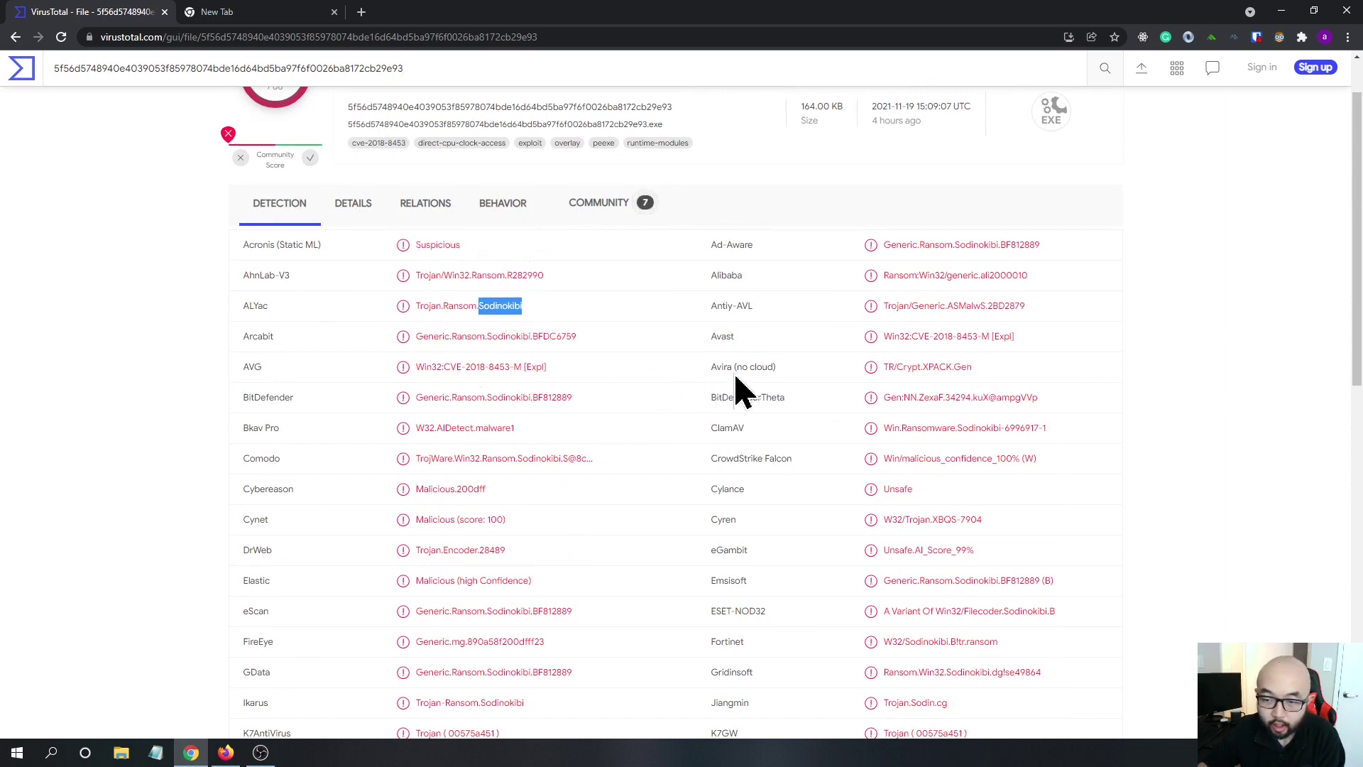
{"action": "scroll", "coordinate": [532, 395], "scroll_direction": "down", "scroll_amount": 2}
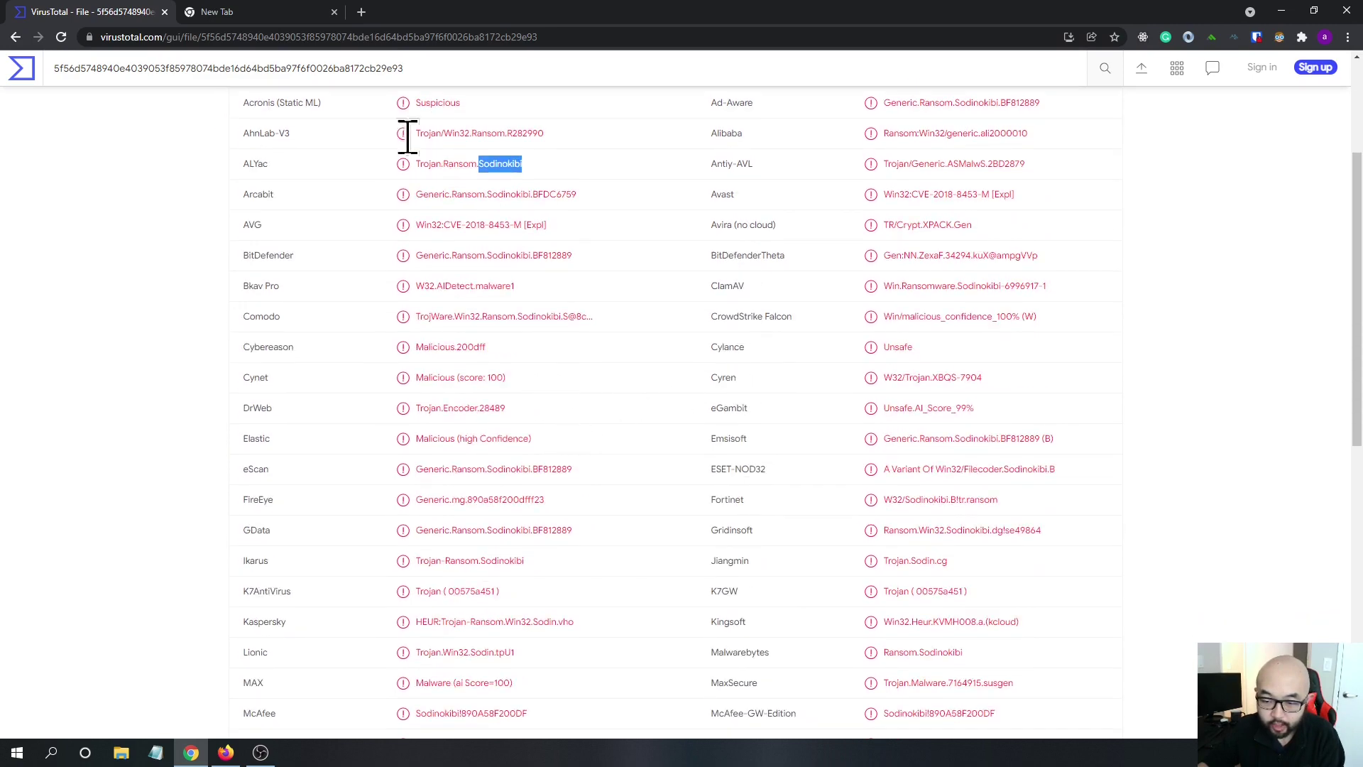
{"action": "scroll", "coordinate": [451, 355], "scroll_direction": "down", "scroll_amount": 3}
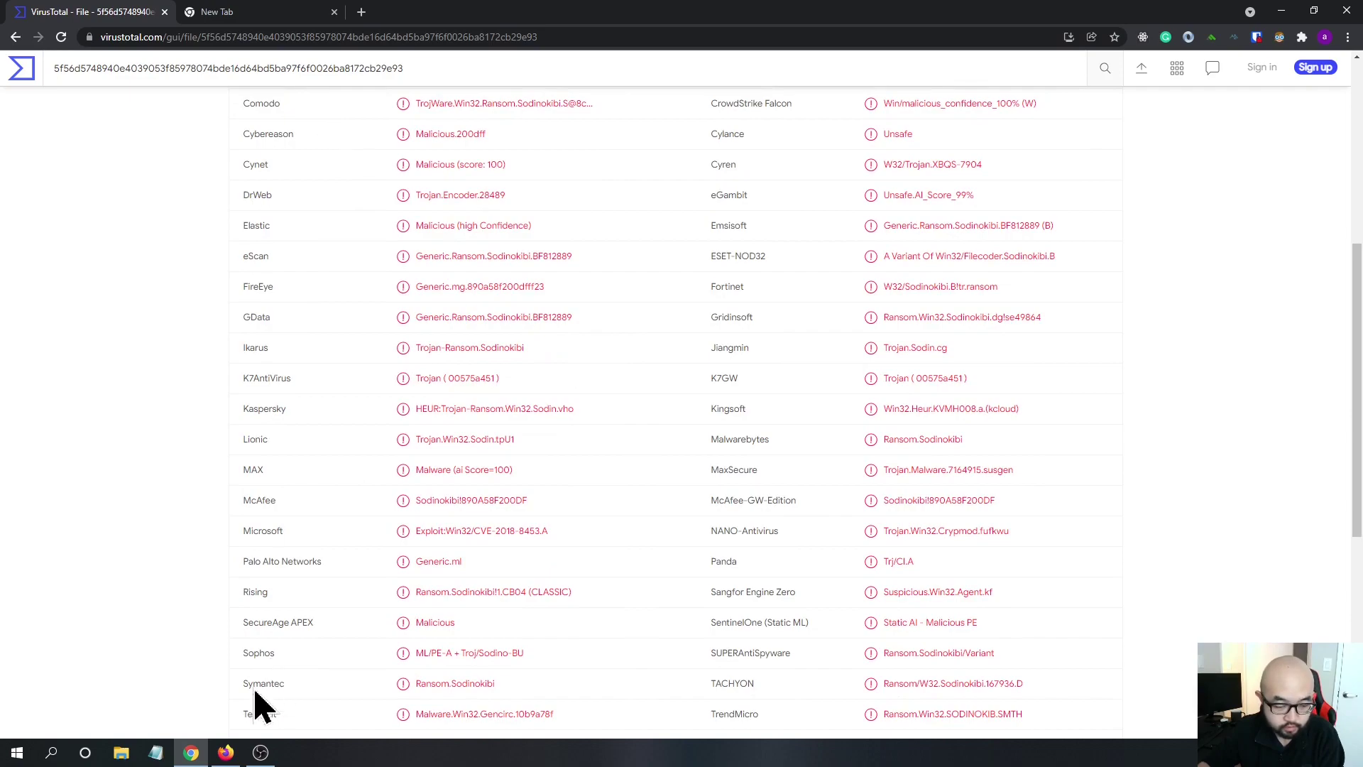
Switch to the TryHackMe room in Firefox and highlight the answer naming the malicious executable the user opened.
{"action": "left_click", "coordinate": [225, 753]}
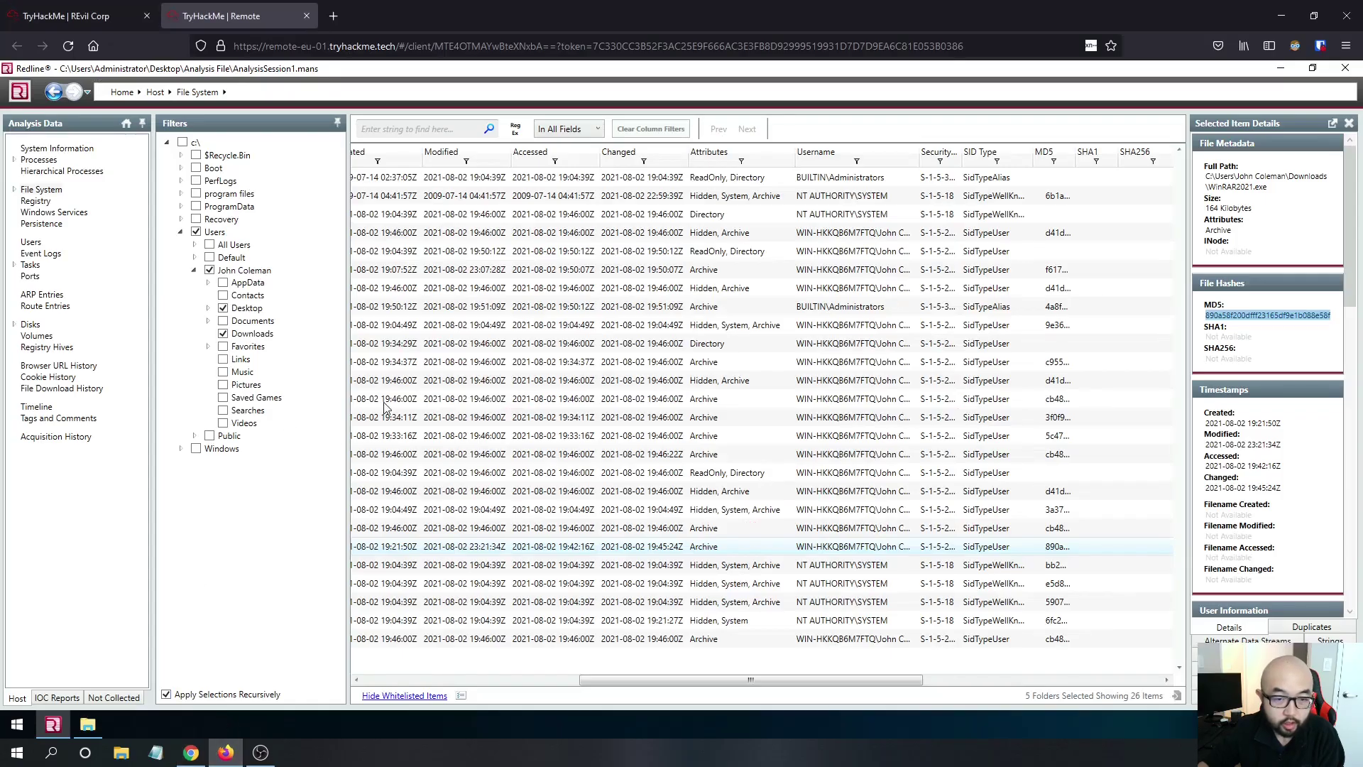
{"action": "left_click", "coordinate": [79, 16]}
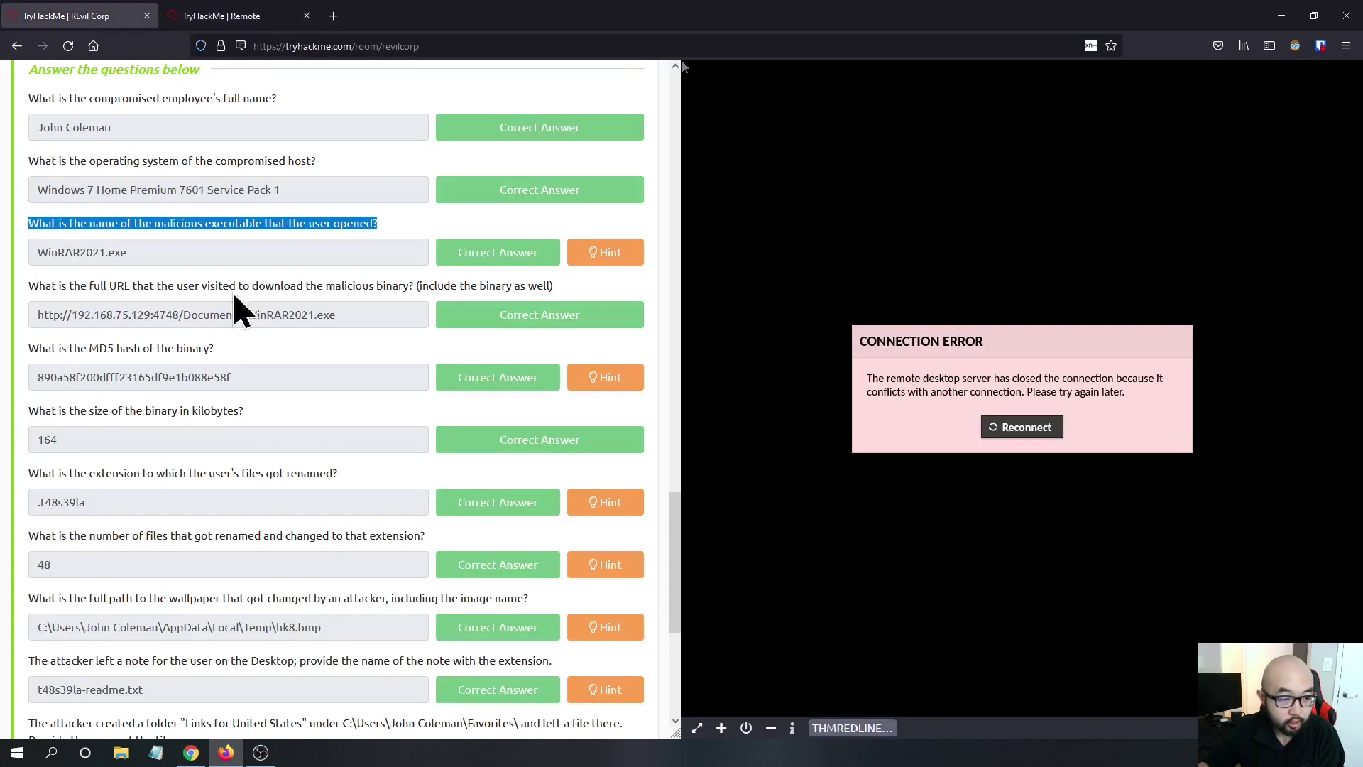
{"action": "scroll", "coordinate": [243, 264], "scroll_direction": "up", "scroll_amount": 1}
{"action": "left_click_drag", "start_coordinate": [168, 334], "coordinate": [35, 332]}
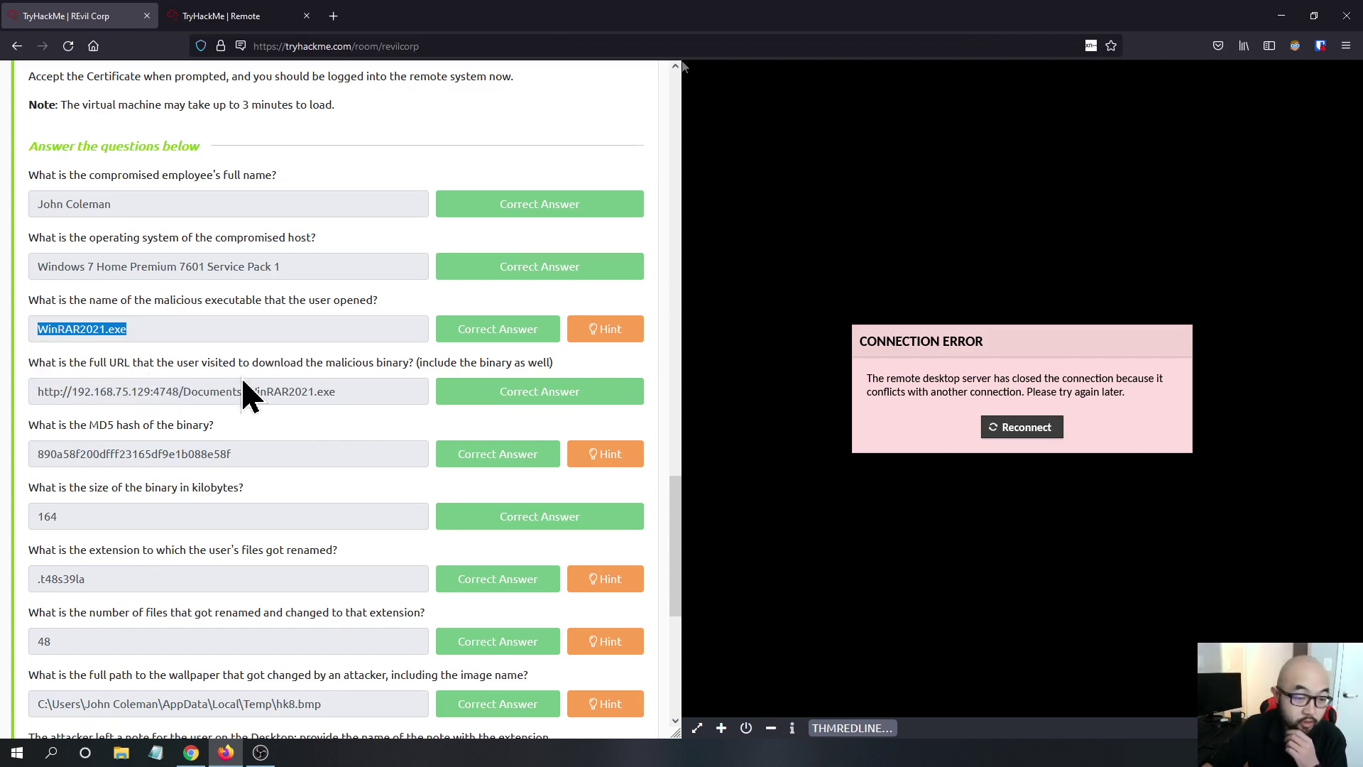
Look up the source URL of WinRAR2021.exe in Redline's File Download History and compare it with the room's download URL answer.
{"action": "left_click", "coordinate": [244, 17]}
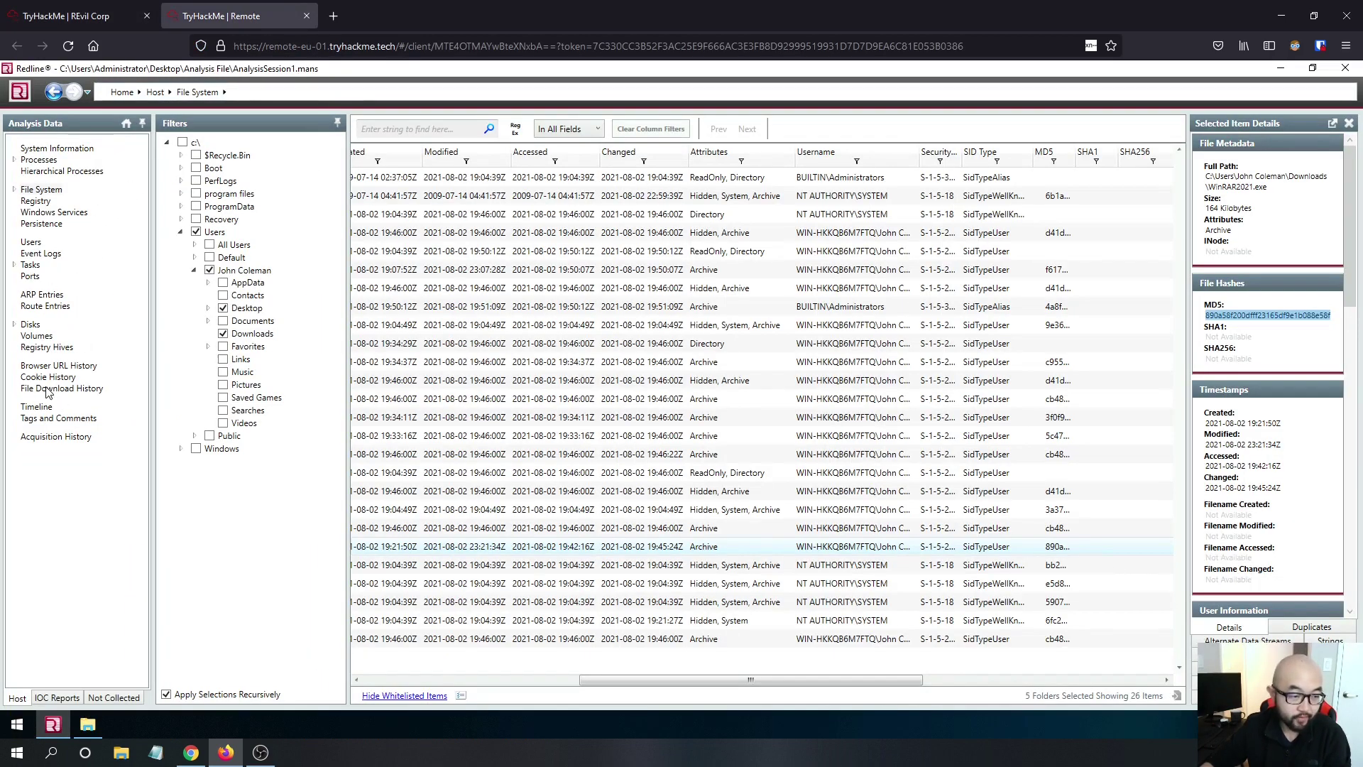
{"action": "left_click", "coordinate": [98, 387]}
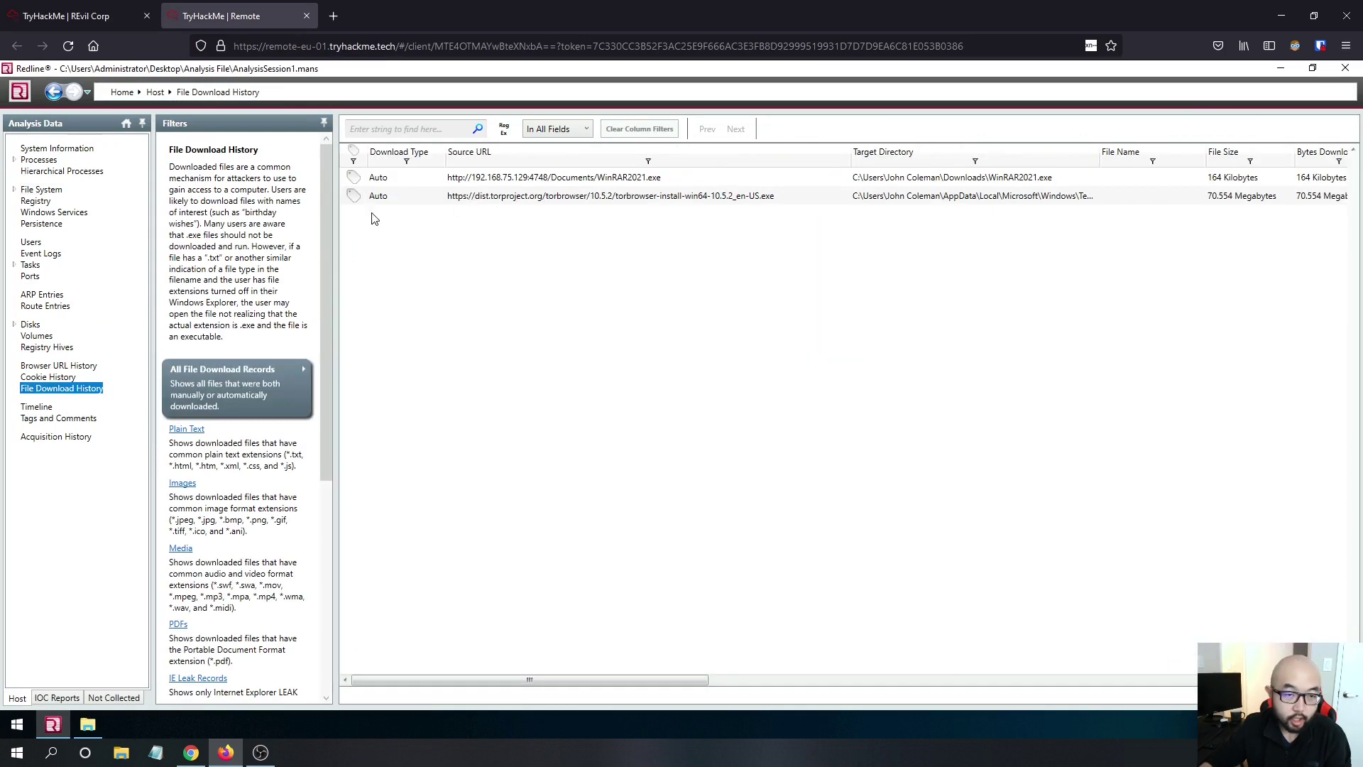
{"action": "left_click", "coordinate": [657, 182]}
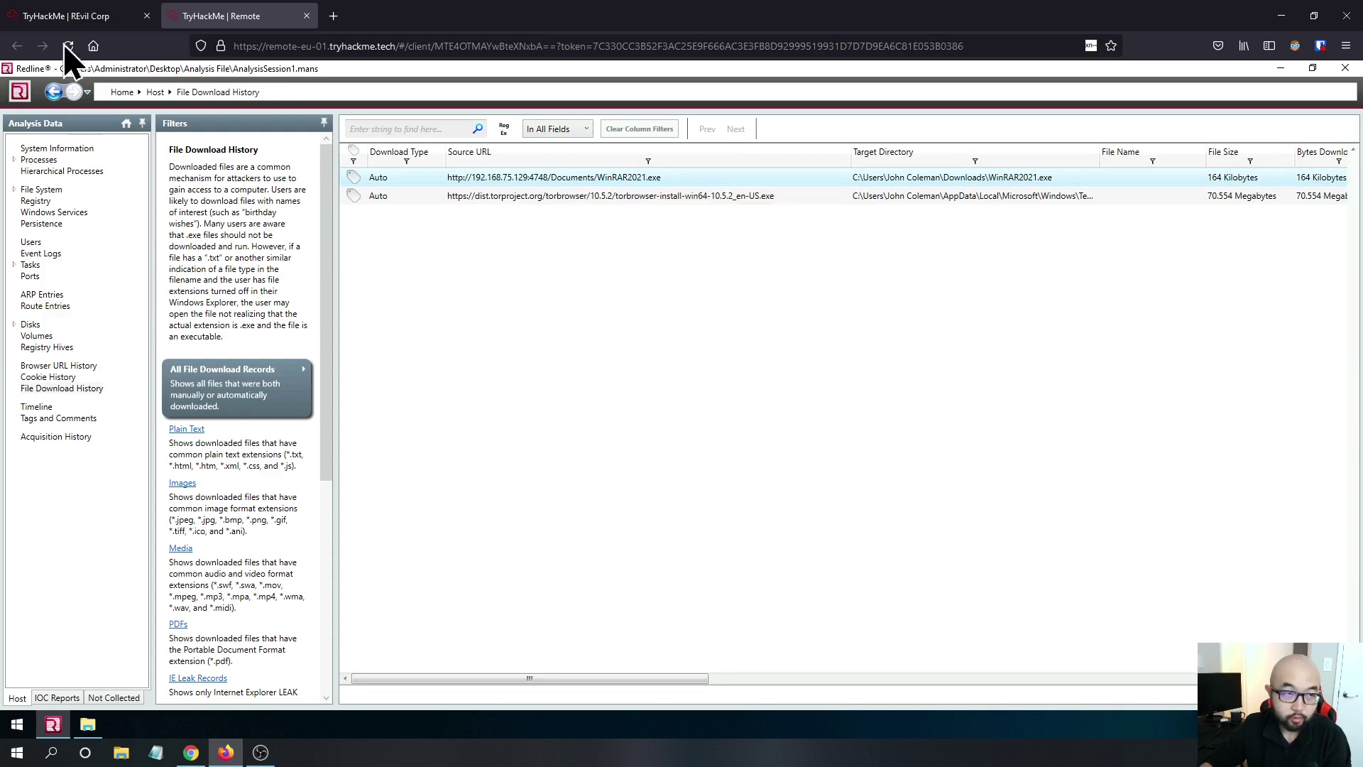
{"action": "left_click", "coordinate": [79, 15]}
{"action": "scroll", "coordinate": [213, 340], "scroll_direction": "down", "scroll_amount": 1}
{"action": "left_click", "coordinate": [198, 350]}
{"action": "scroll", "coordinate": [241, 362], "scroll_direction": "down", "scroll_amount": 1}
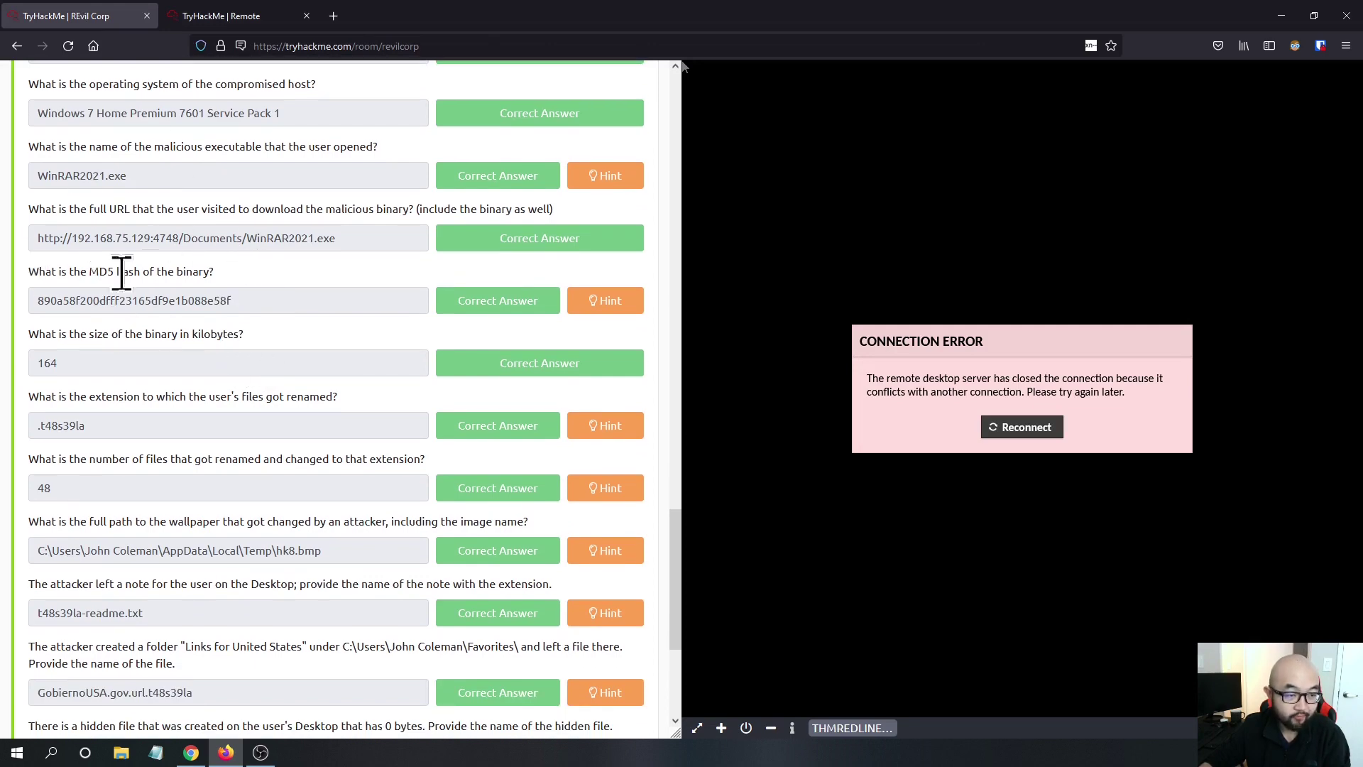
Switch to VirusTotal in Chrome, close the empty New Tab and review the file's hash and detection summary.
{"action": "left_click", "coordinate": [191, 753]}
{"action": "left_click_drag", "start_coordinate": [491, 69], "coordinate": [43, 68]}
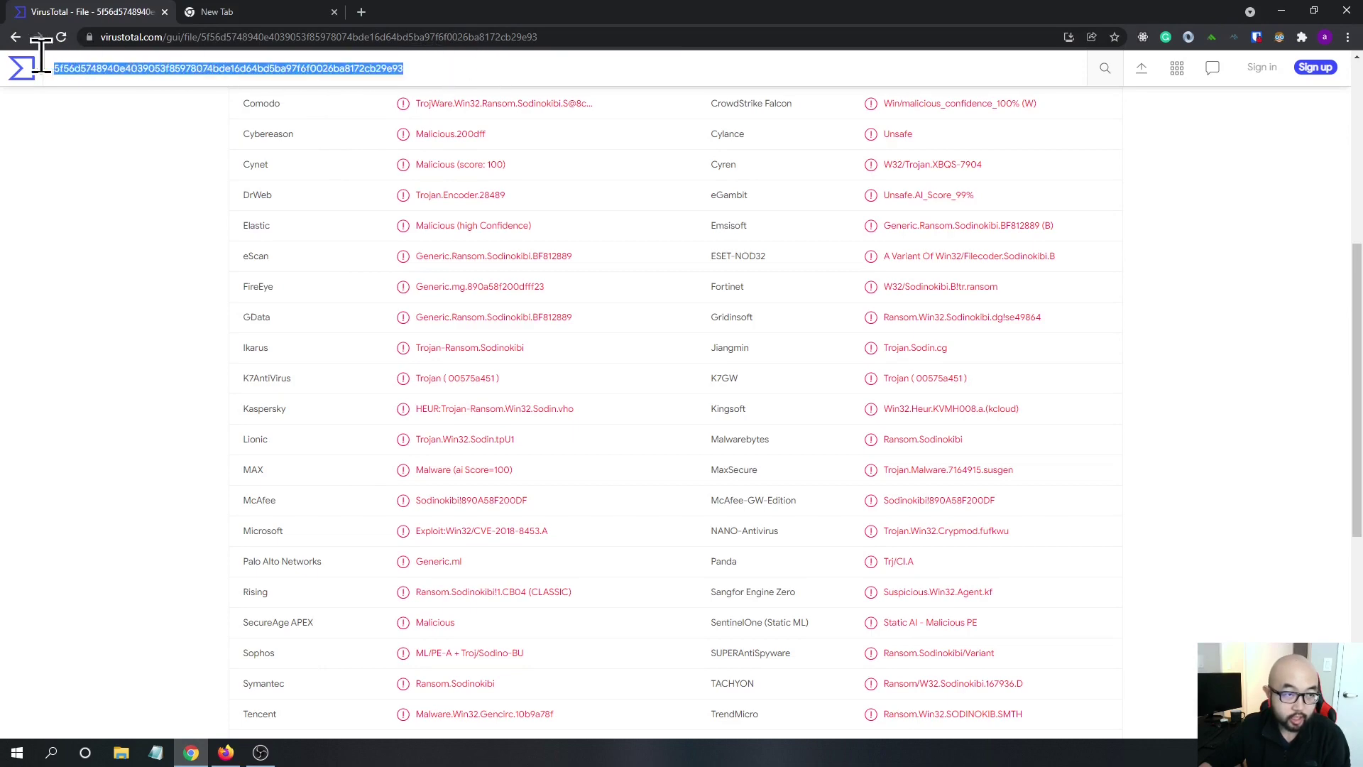
{"action": "left_click", "coordinate": [334, 12]}
{"action": "scroll", "coordinate": [326, 343], "scroll_direction": "up", "scroll_amount": 4}
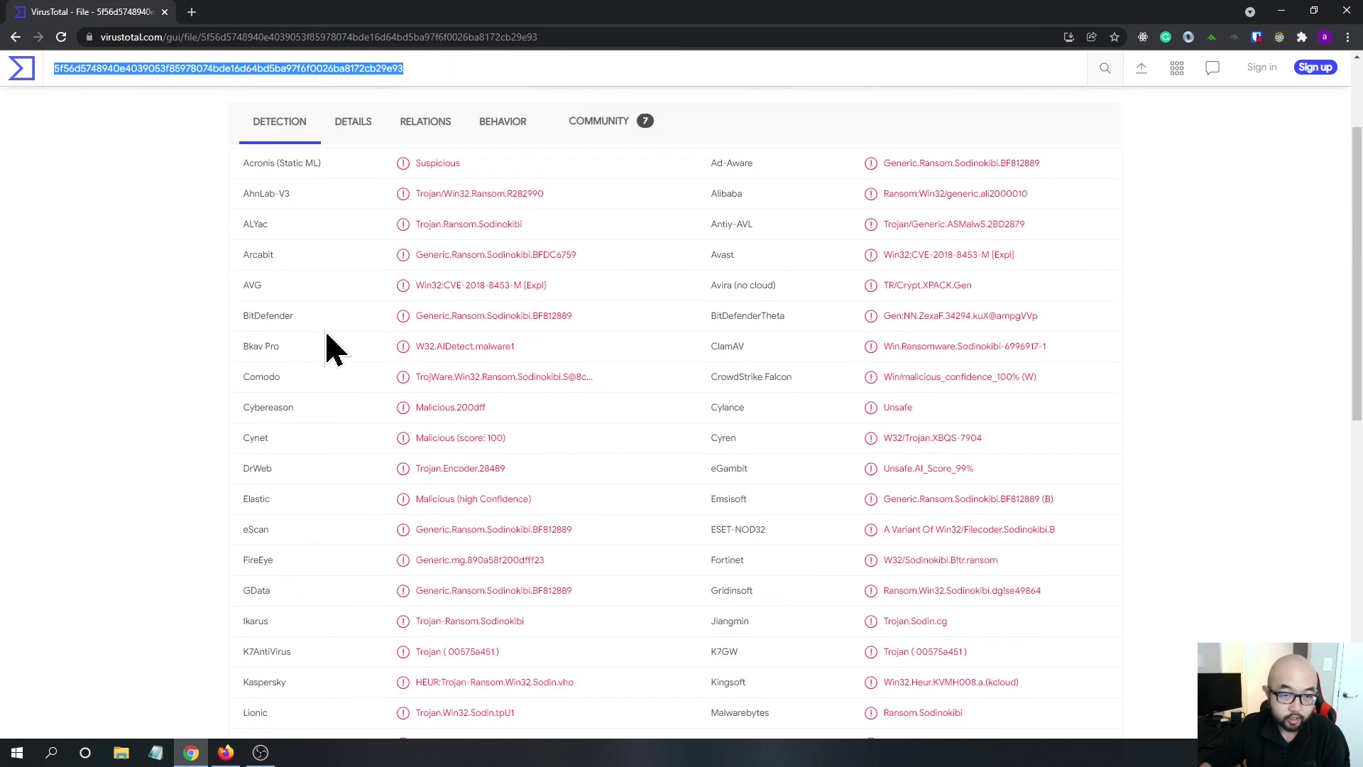
{"action": "scroll", "coordinate": [600, 291], "scroll_direction": "up", "scroll_amount": 2}
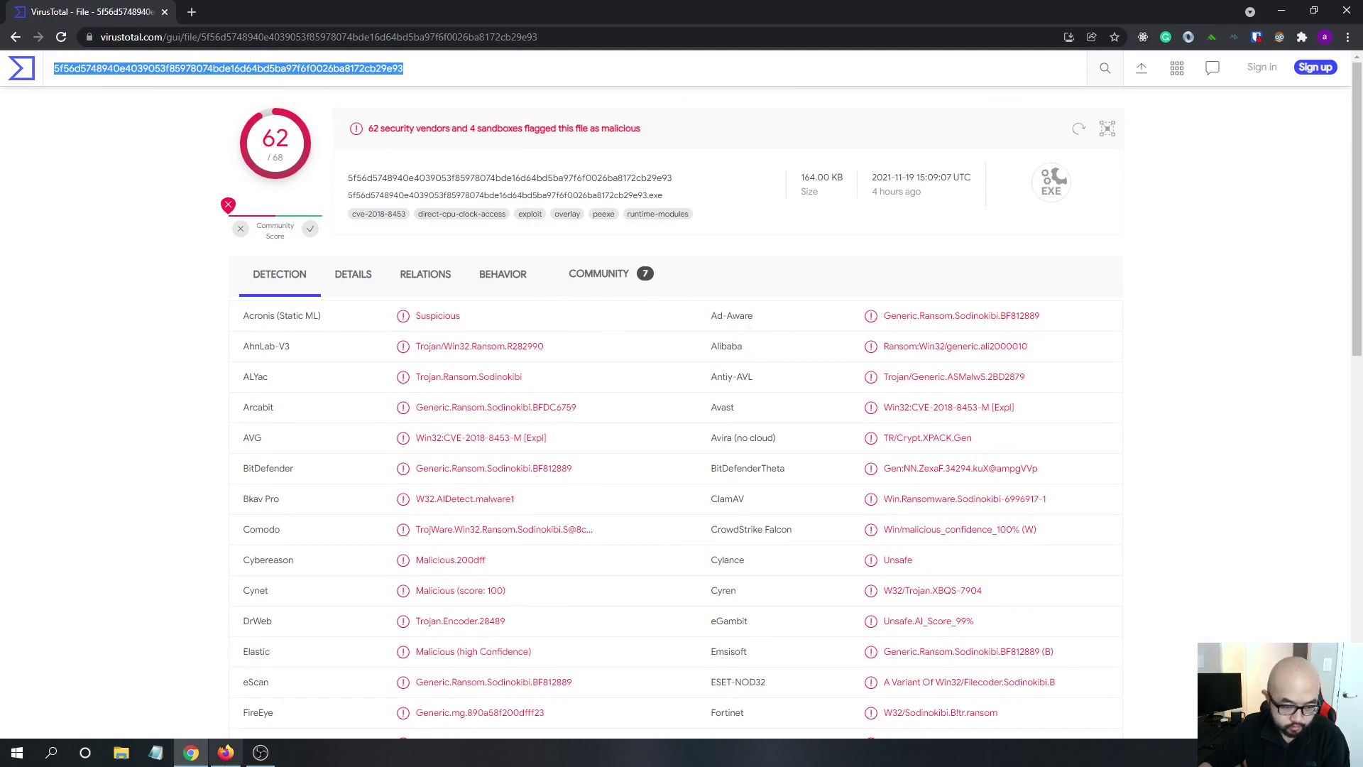
Review the room's binary size question in Firefox and check the size of WinRAR2021.exe in Redline's file details.
{"action": "left_click", "coordinate": [226, 752]}
{"action": "scroll", "coordinate": [274, 289], "scroll_direction": "down", "scroll_amount": 2}
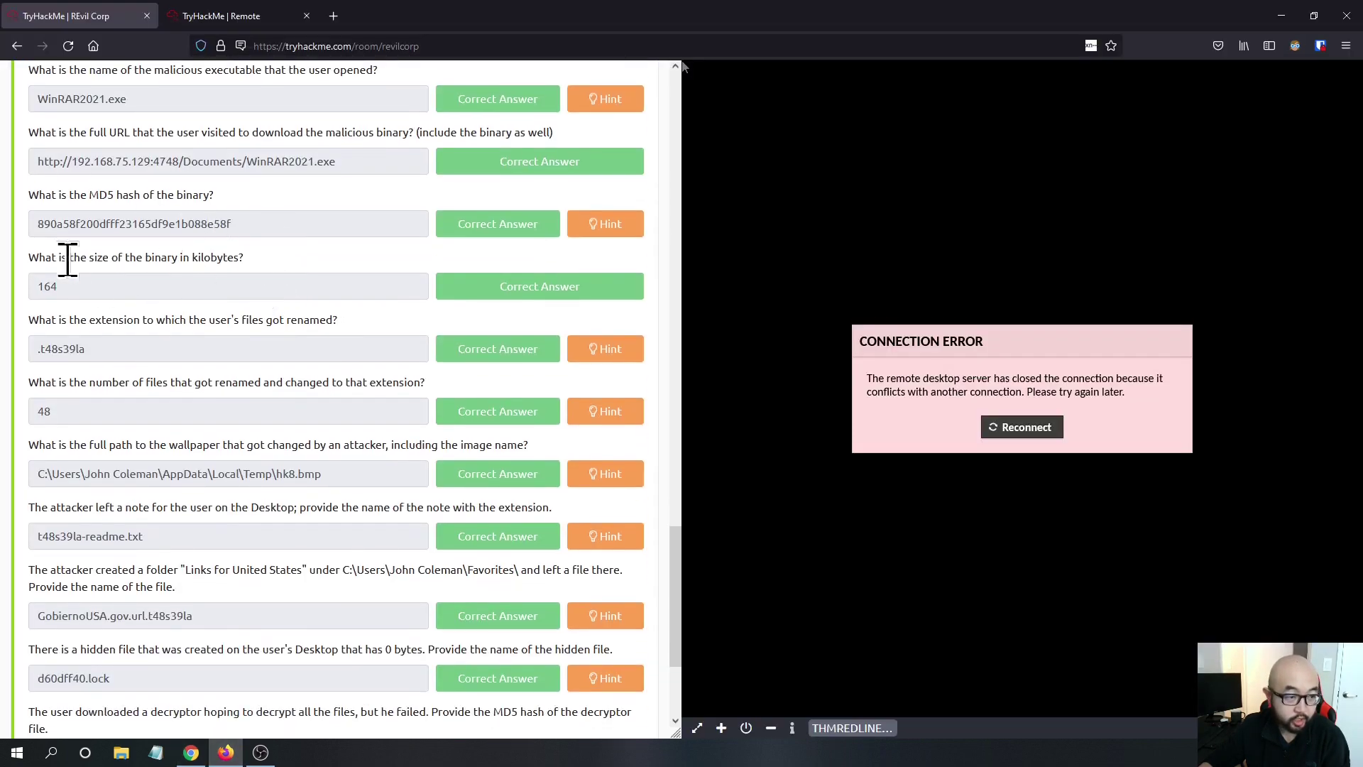
{"action": "left_click_drag", "start_coordinate": [30, 274], "coordinate": [252, 276]}
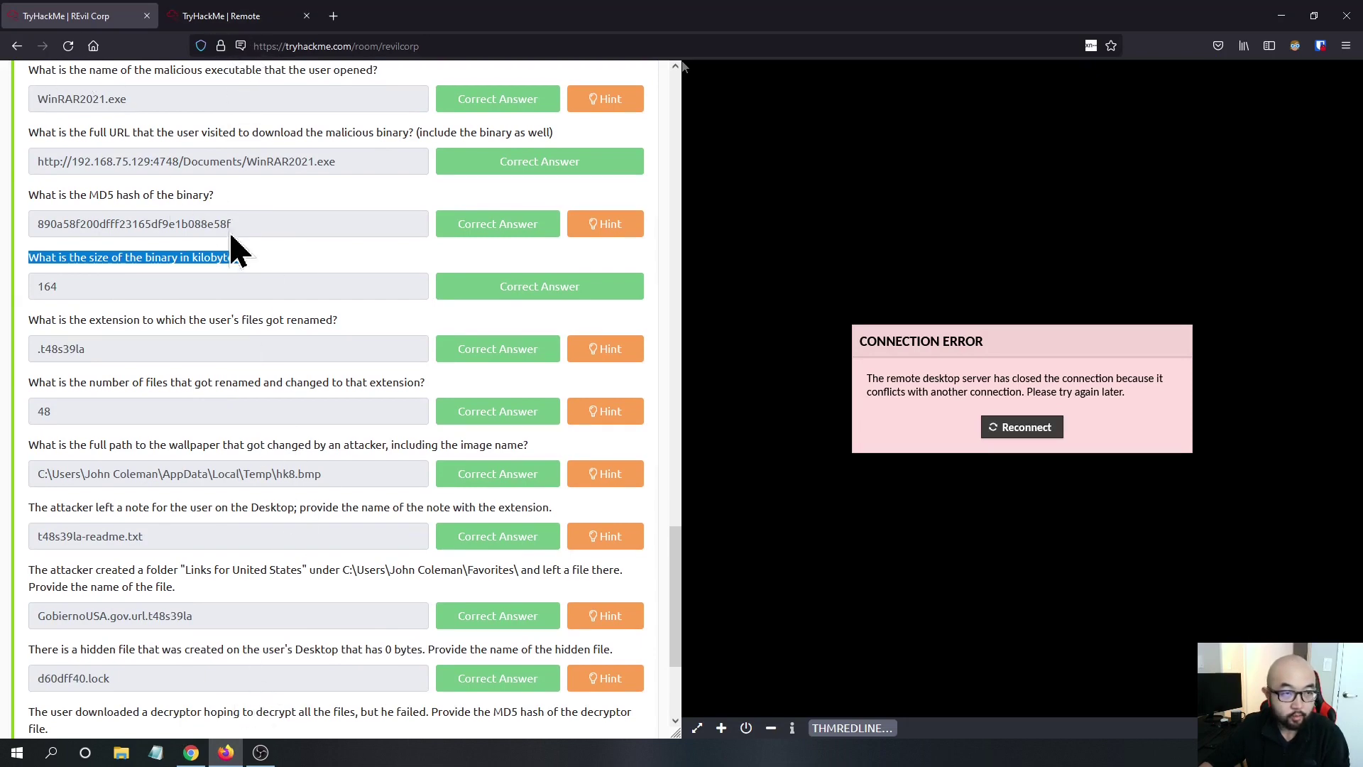
{"action": "left_click", "coordinate": [252, 19]}
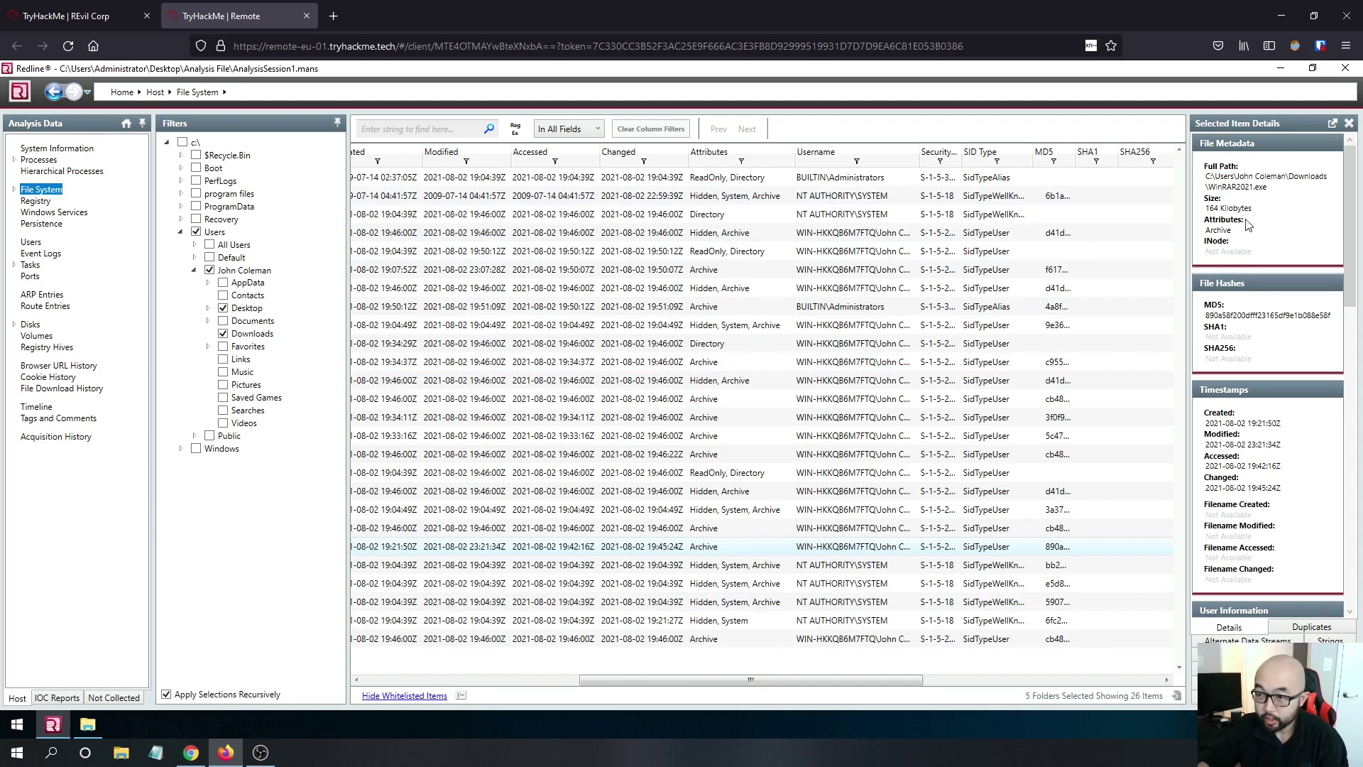
{"action": "left_click_drag", "start_coordinate": [1262, 209], "coordinate": [1206, 208]}
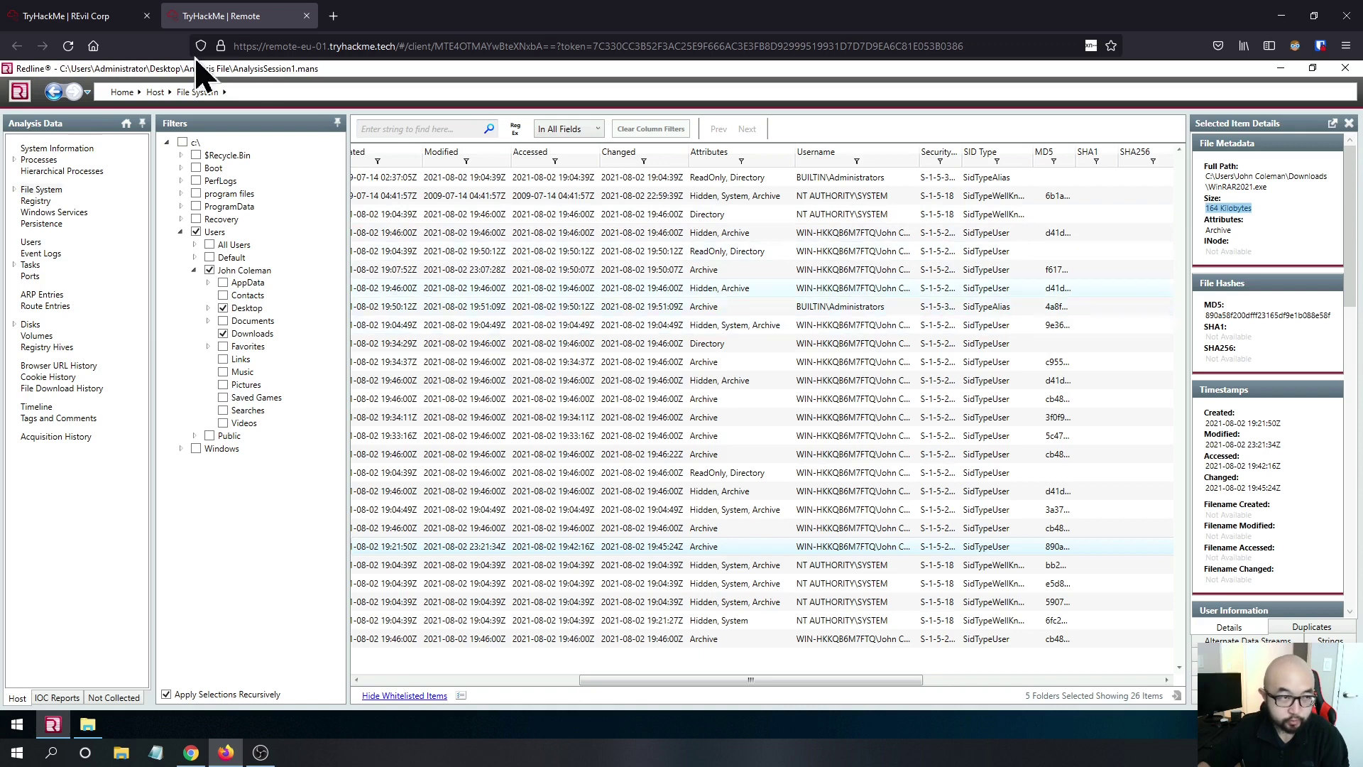
{"action": "left_click", "coordinate": [106, 17]}
{"action": "scroll", "coordinate": [288, 328], "scroll_direction": "up", "scroll_amount": 3}
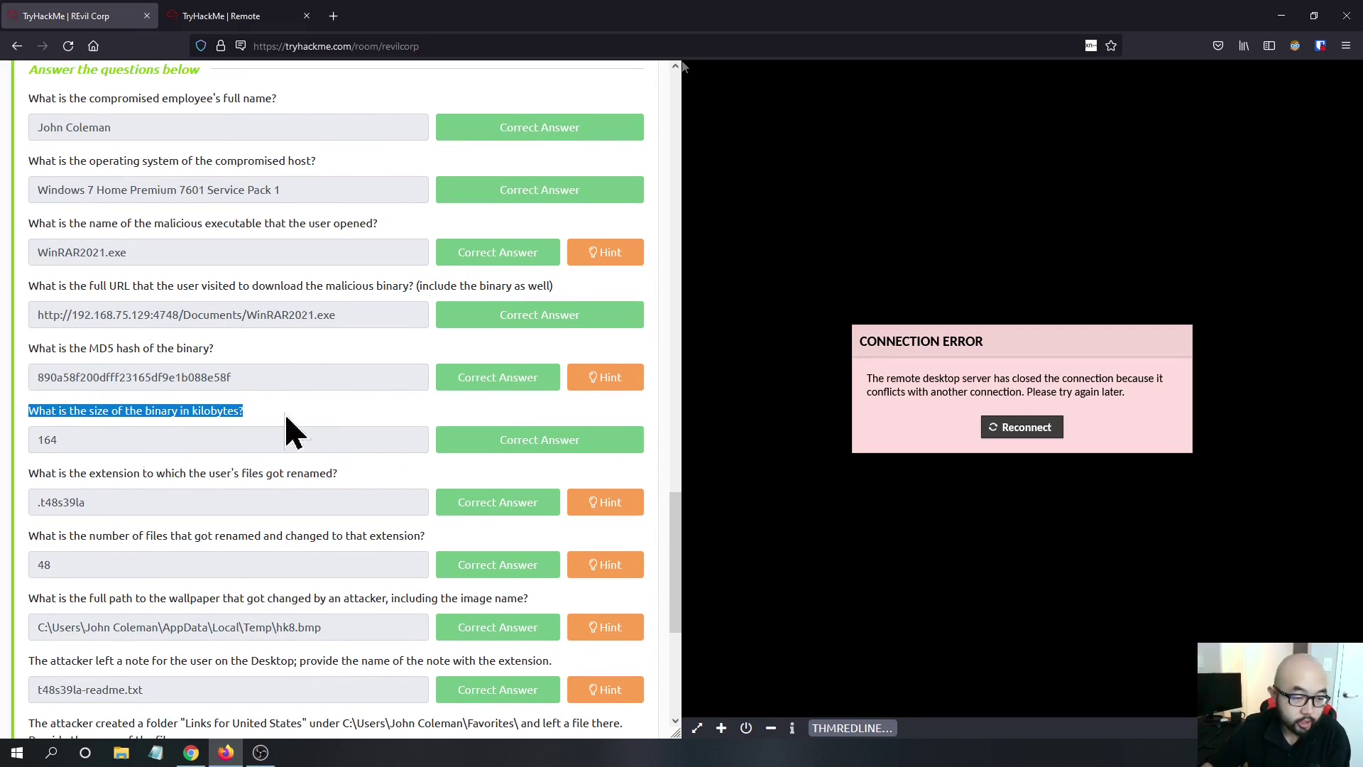
Inspect the user's Desktop files in Redline's File System listing for the renamed extension and compare it with the room's answer.
{"action": "scroll", "coordinate": [241, 451], "scroll_direction": "down", "scroll_amount": 3}
{"action": "left_click_drag", "start_coordinate": [30, 320], "coordinate": [380, 340]}
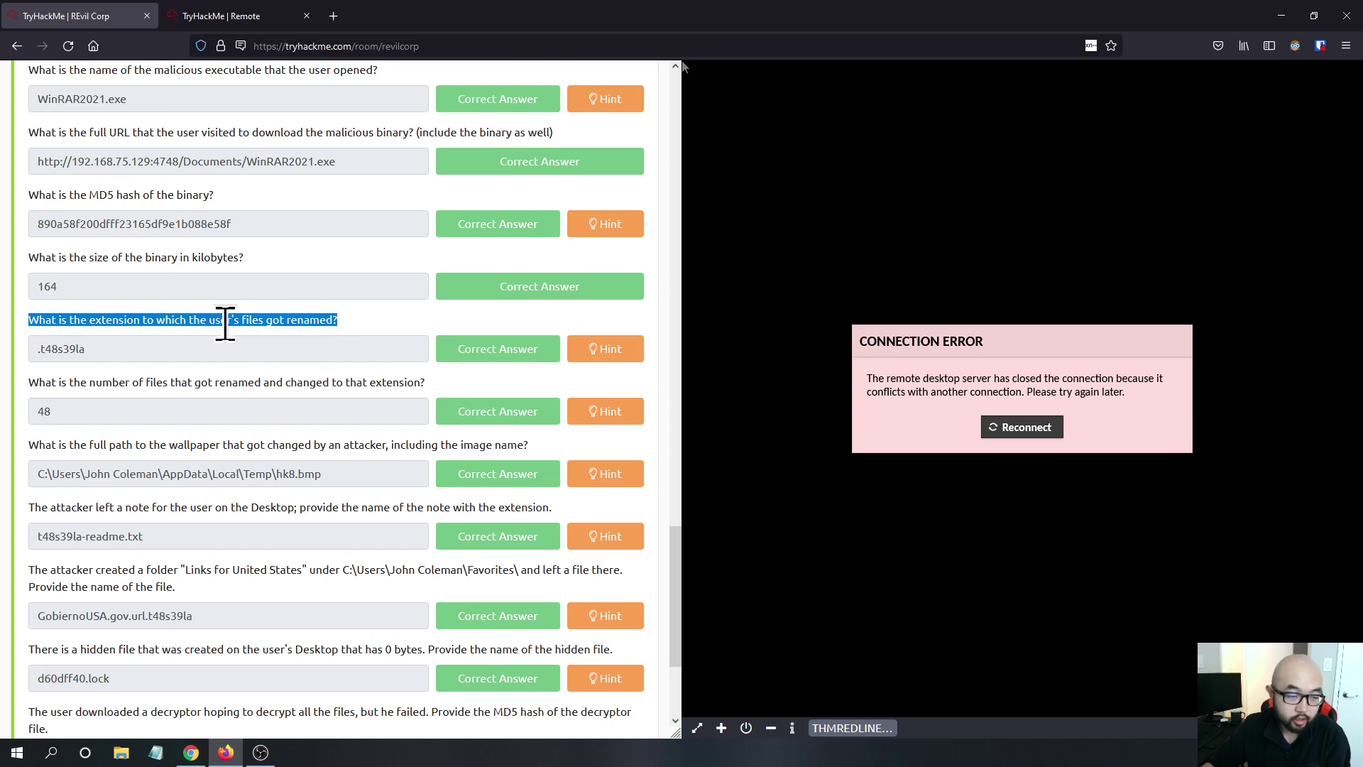
{"action": "left_click", "coordinate": [227, 17]}
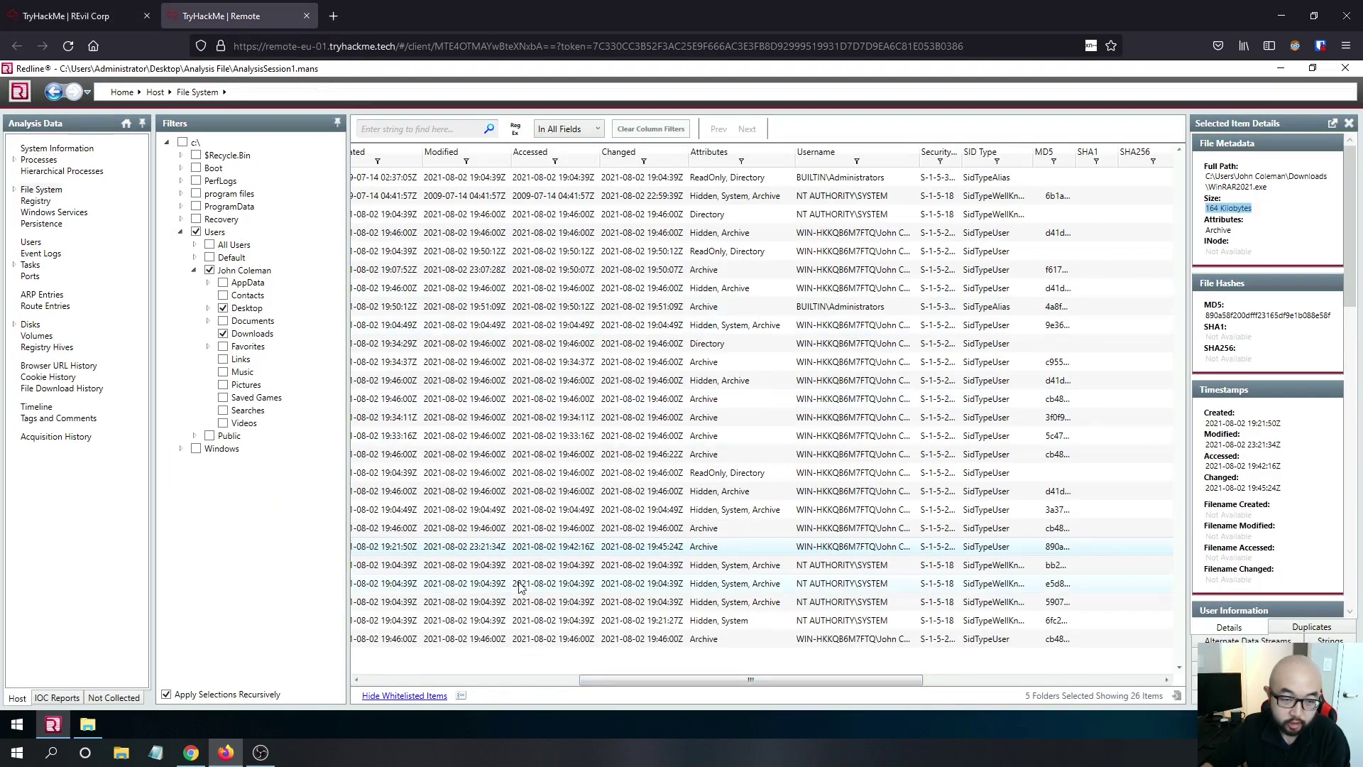
{"action": "scroll", "coordinate": [465, 683], "scroll_direction": "left", "scroll_amount": 3}
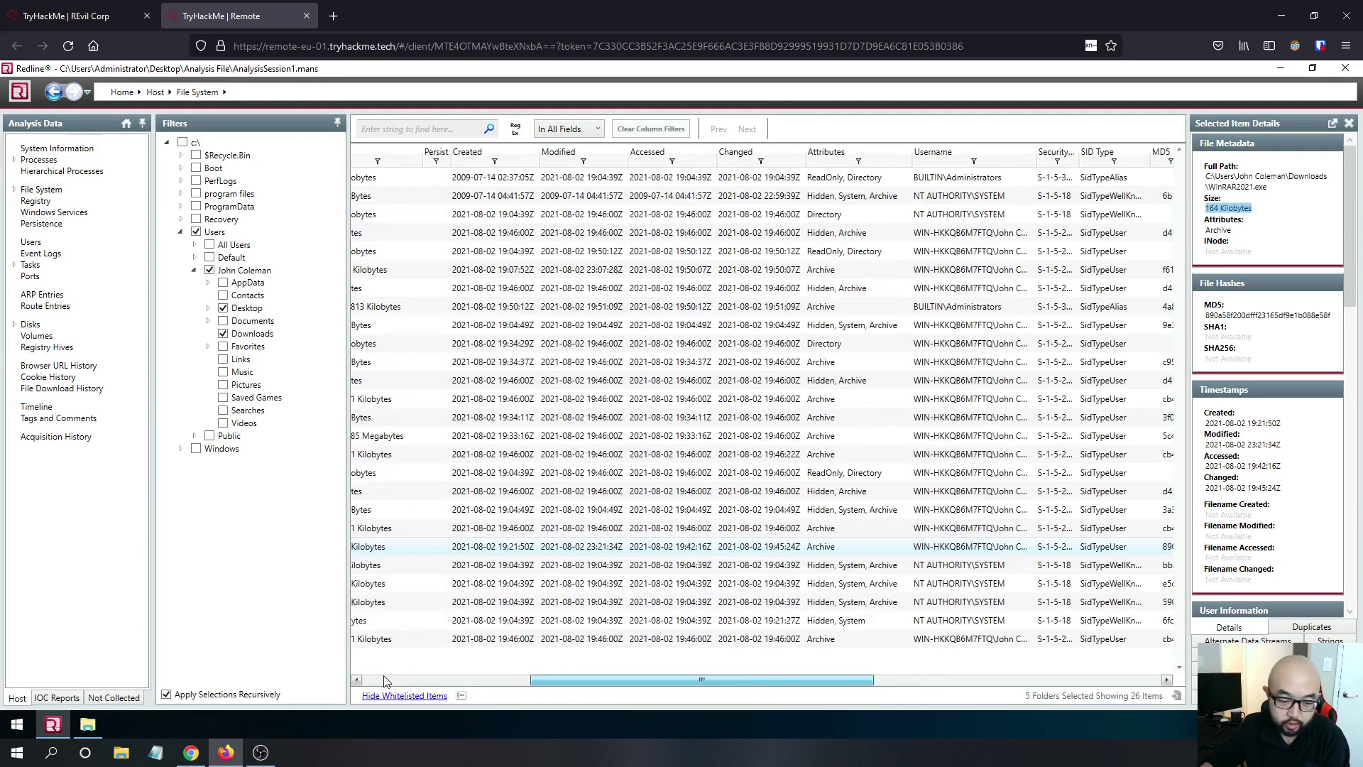
{"action": "scroll", "coordinate": [385, 681], "scroll_direction": "left", "scroll_amount": 10}
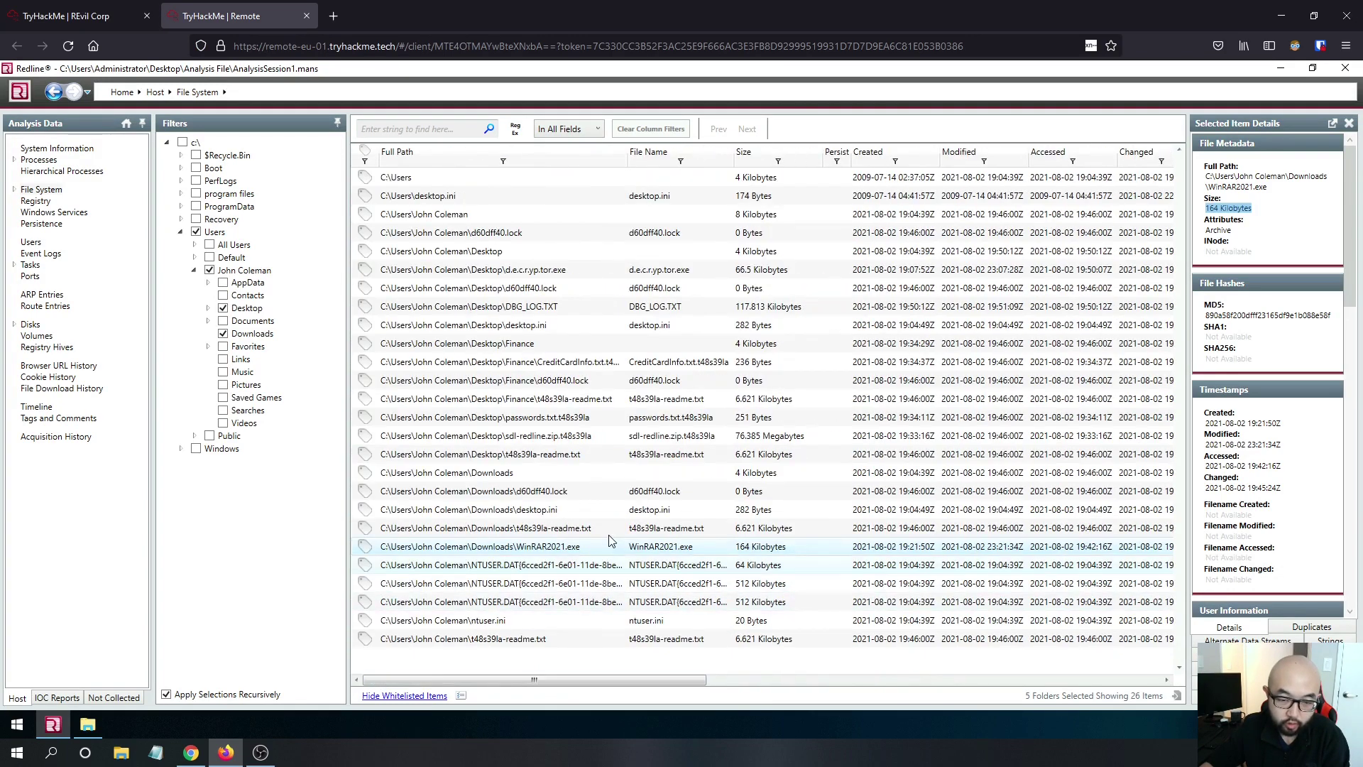
{"action": "left_click", "coordinate": [572, 419]}
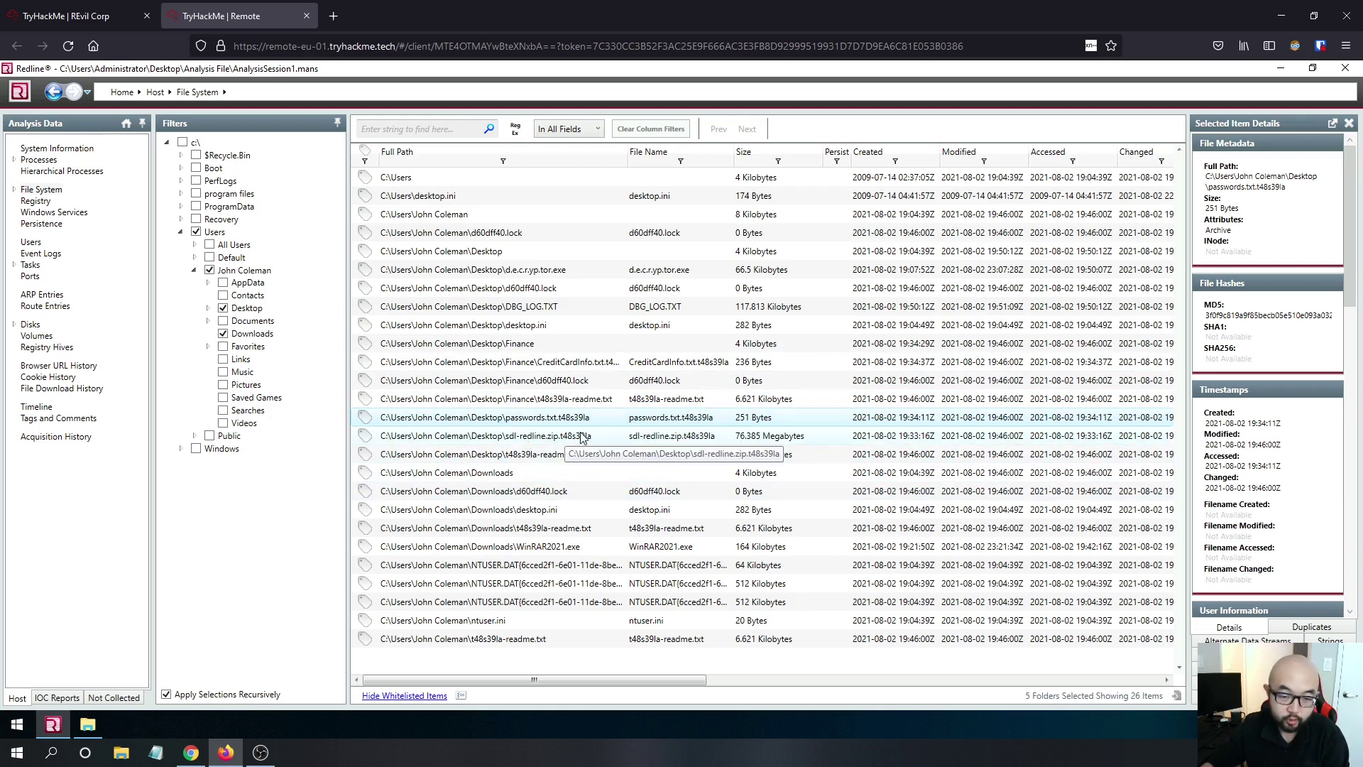
{"action": "left_click", "coordinate": [70, 16]}
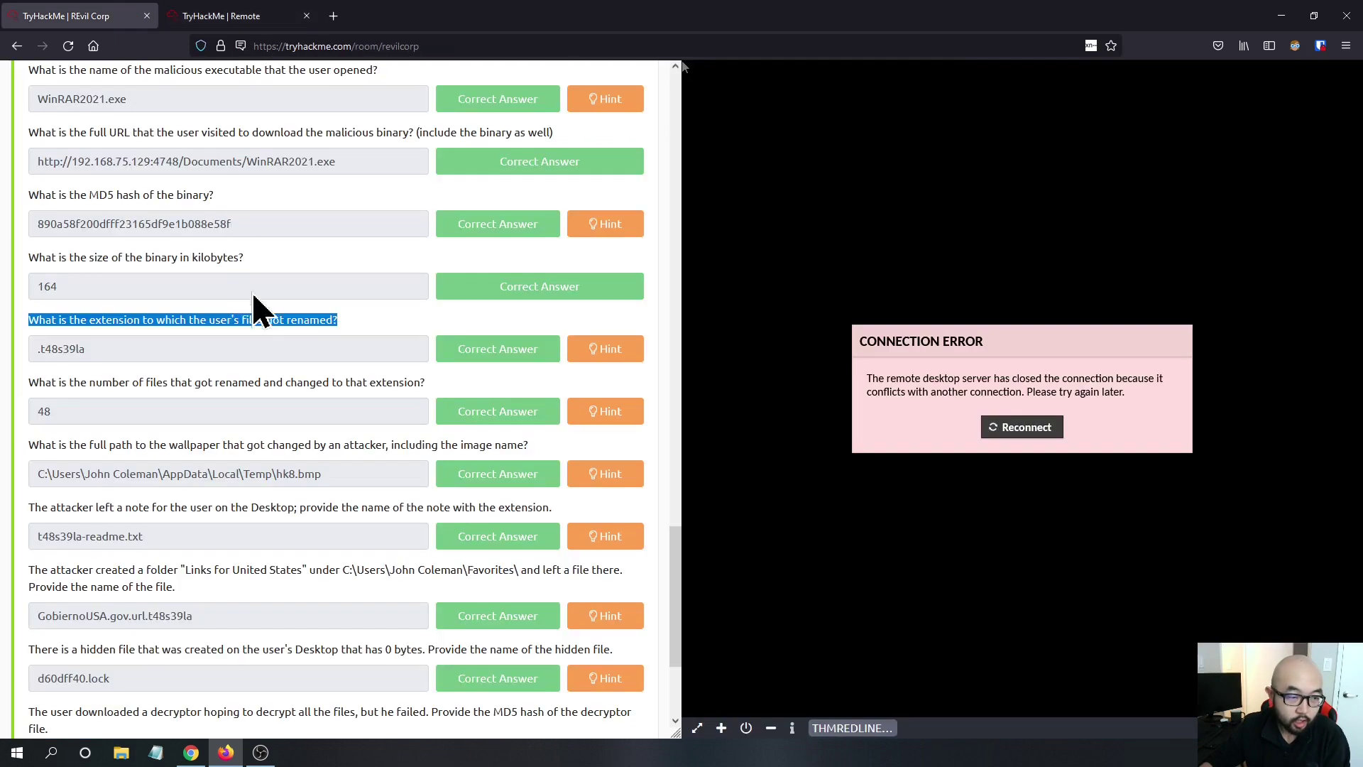
{"action": "triple_click", "coordinate": [134, 352]}
Limit Redline's Timeline to file Modified and Changed events and clear the bmp search text.
{"action": "scroll", "coordinate": [200, 412], "scroll_direction": "down", "scroll_amount": 2}
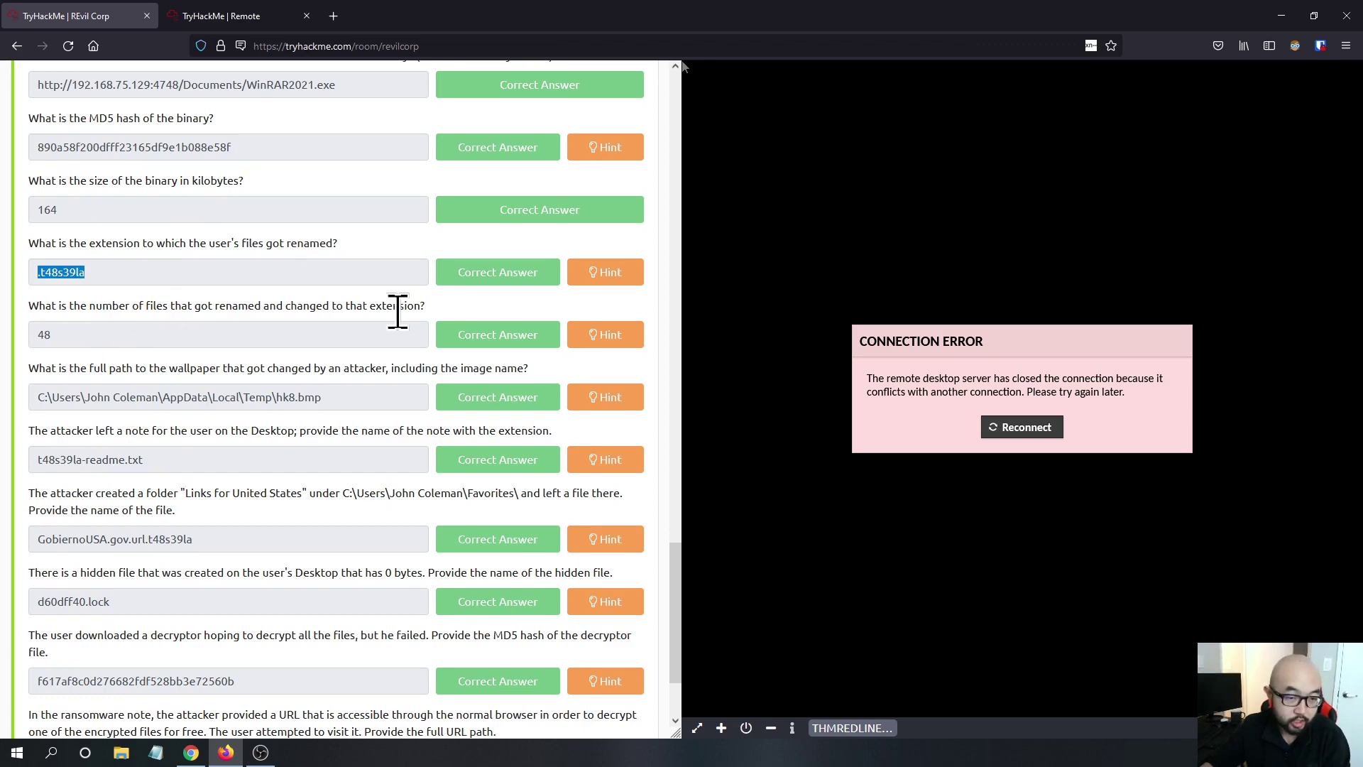
{"action": "left_click", "coordinate": [245, 17]}
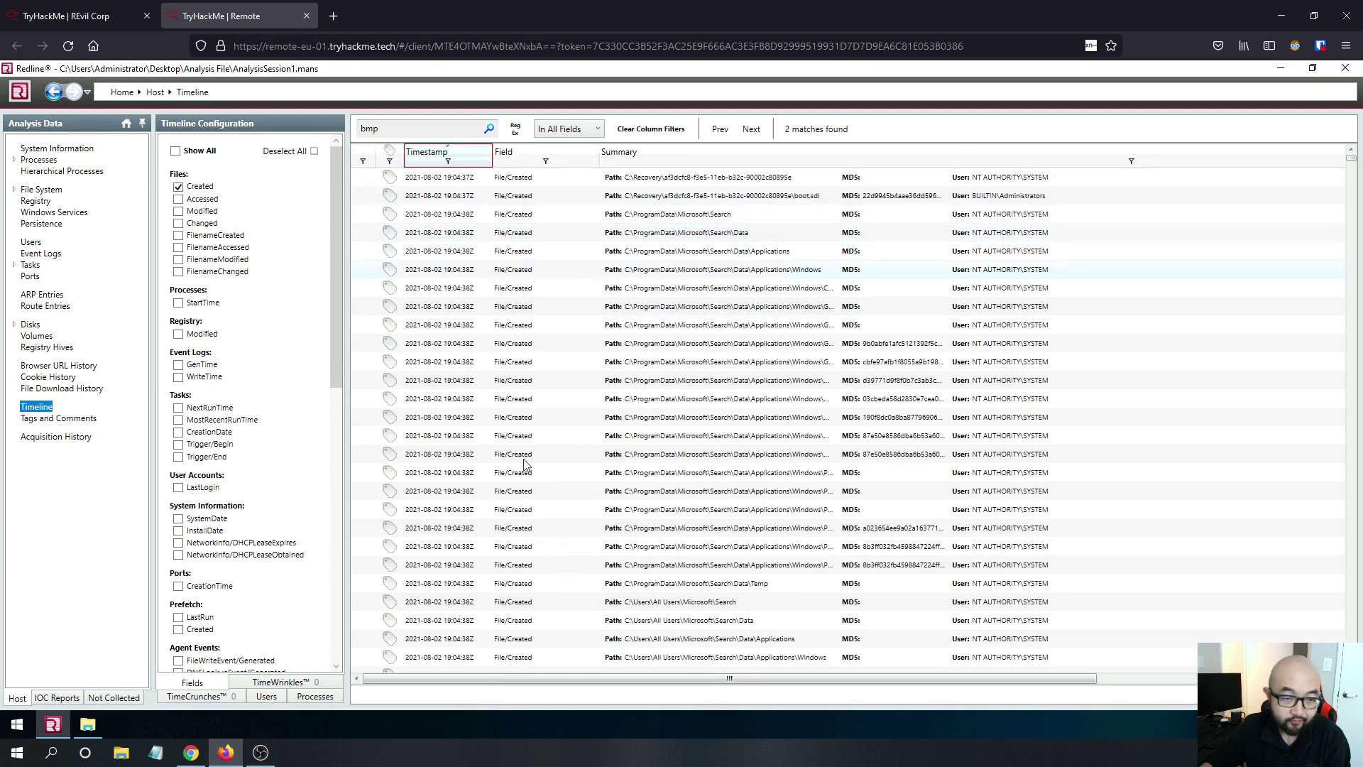
{"action": "left_click", "coordinate": [178, 186]}
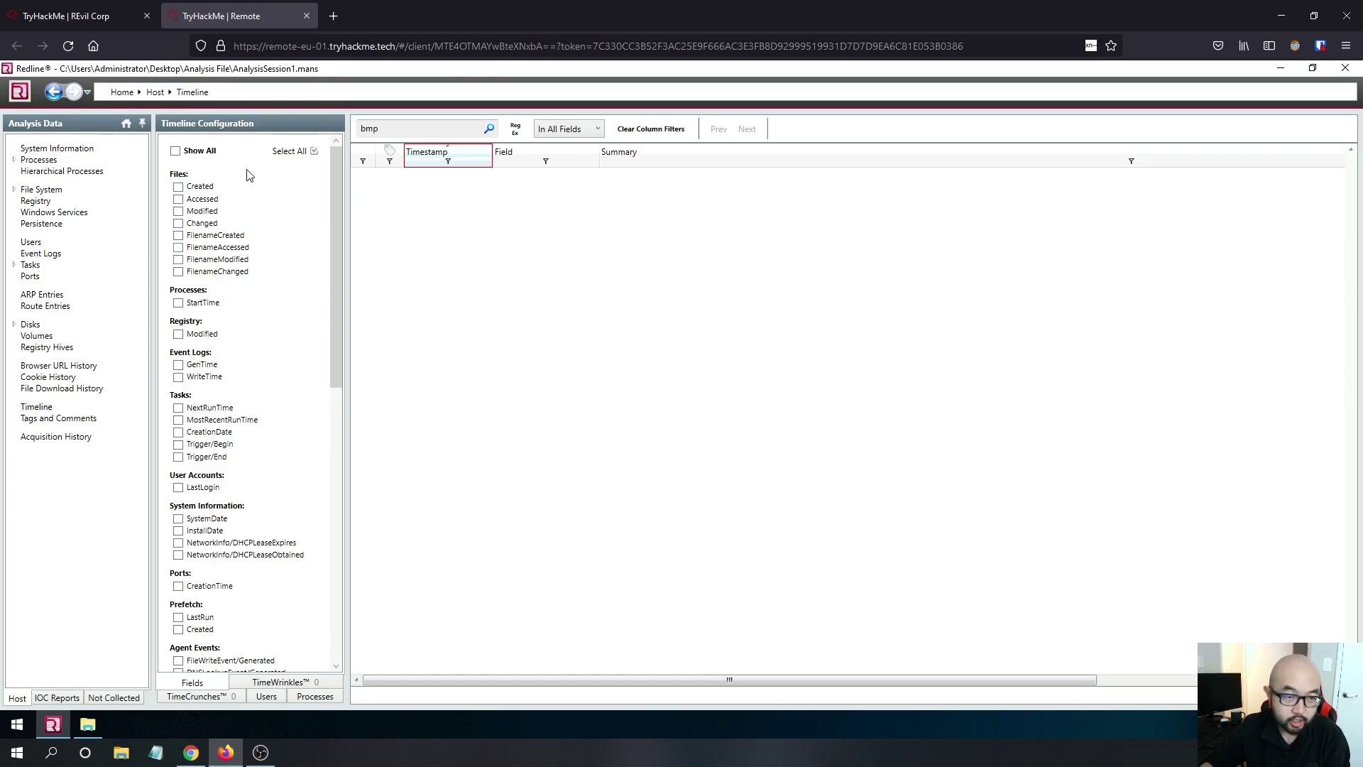
{"action": "left_click", "coordinate": [177, 212]}
{"action": "left_click", "coordinate": [178, 224]}
{"action": "left_click_drag", "start_coordinate": [399, 129], "coordinate": [350, 134]}
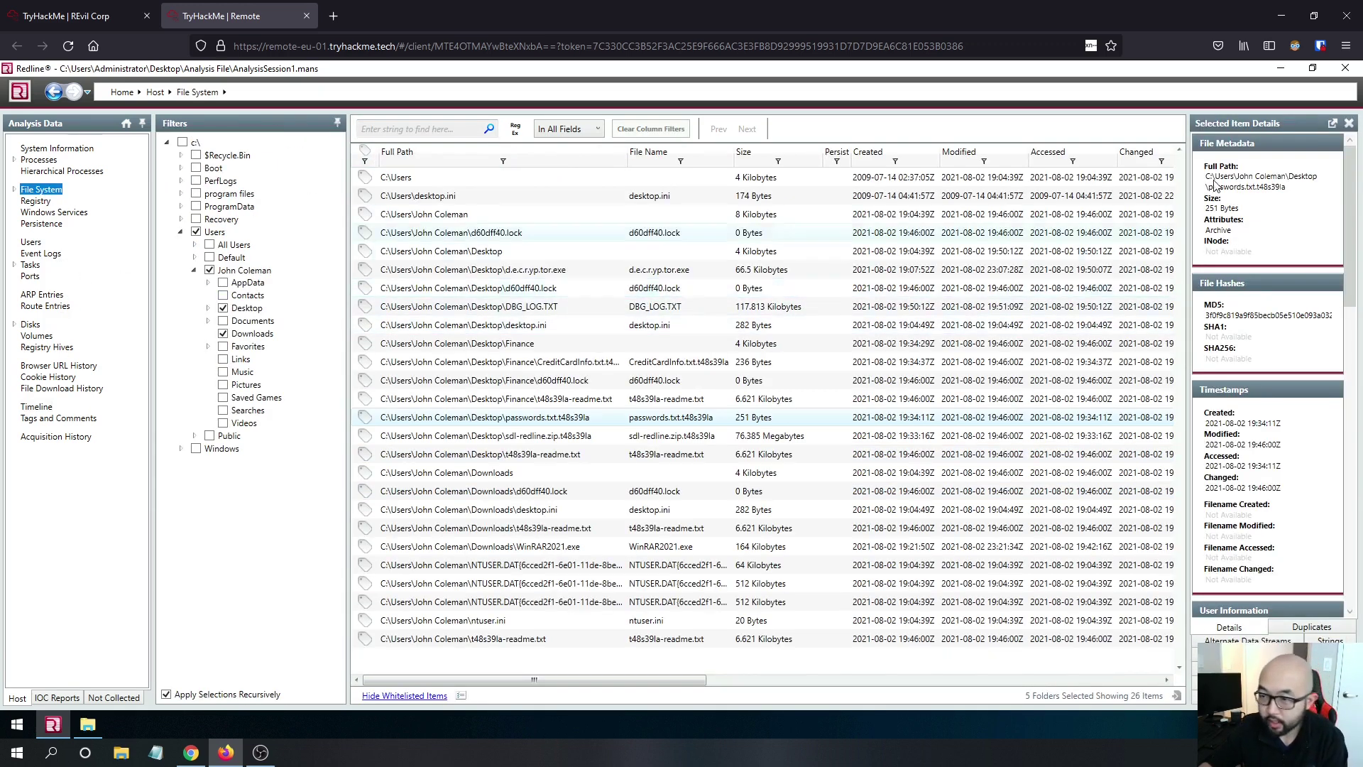
Copy the t48s39la extension from the passwords file's full path and search the Timeline for .t48s39la.
{"action": "right_click", "coordinate": [1262, 194]}
{"action": "left_click", "coordinate": [1200, 210]}
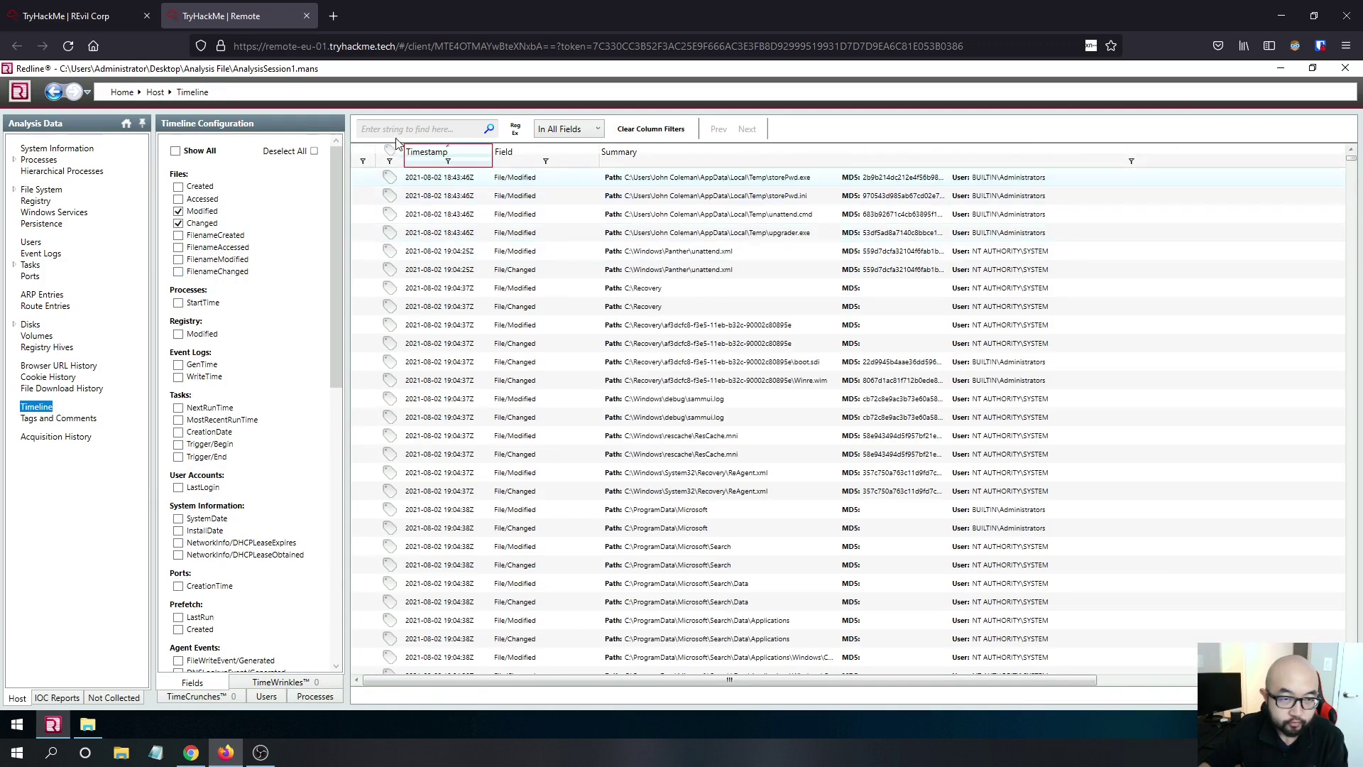
{"action": "left_click", "coordinate": [394, 135]}
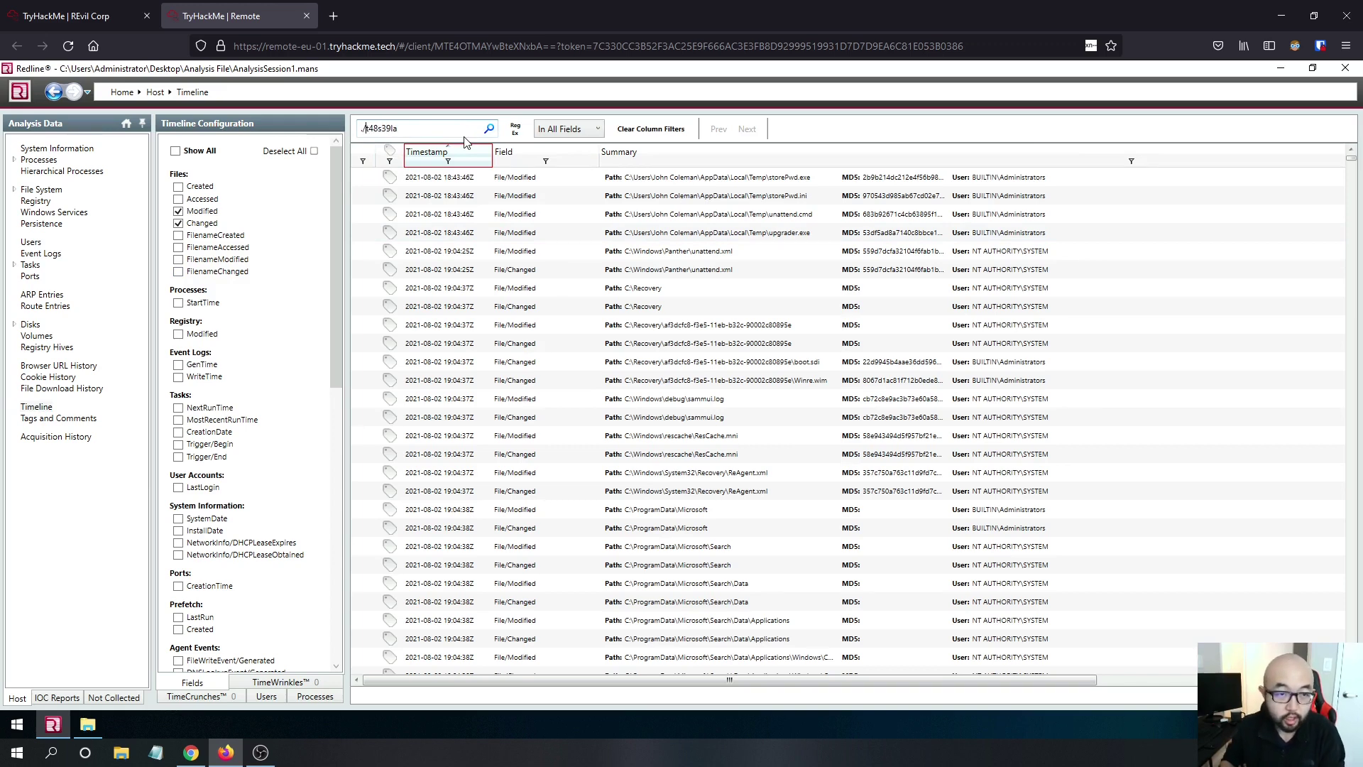
{"action": "type", "text": ".t48s39la"}
{"action": "key", "text": "Return"}
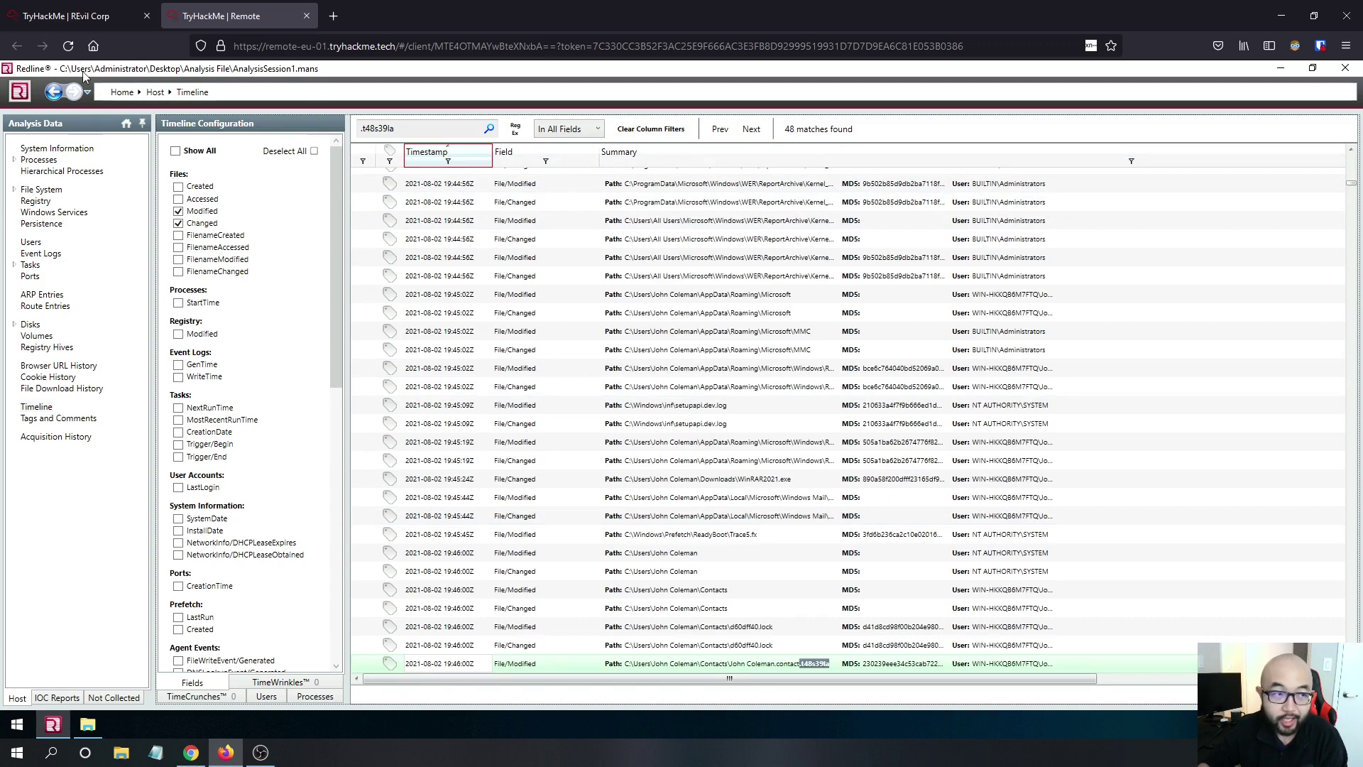
Return to the TryHackMe room, check the renamed files answers and highlight the question about the changed wallpaper's path.
{"action": "left_click", "coordinate": [71, 15]}
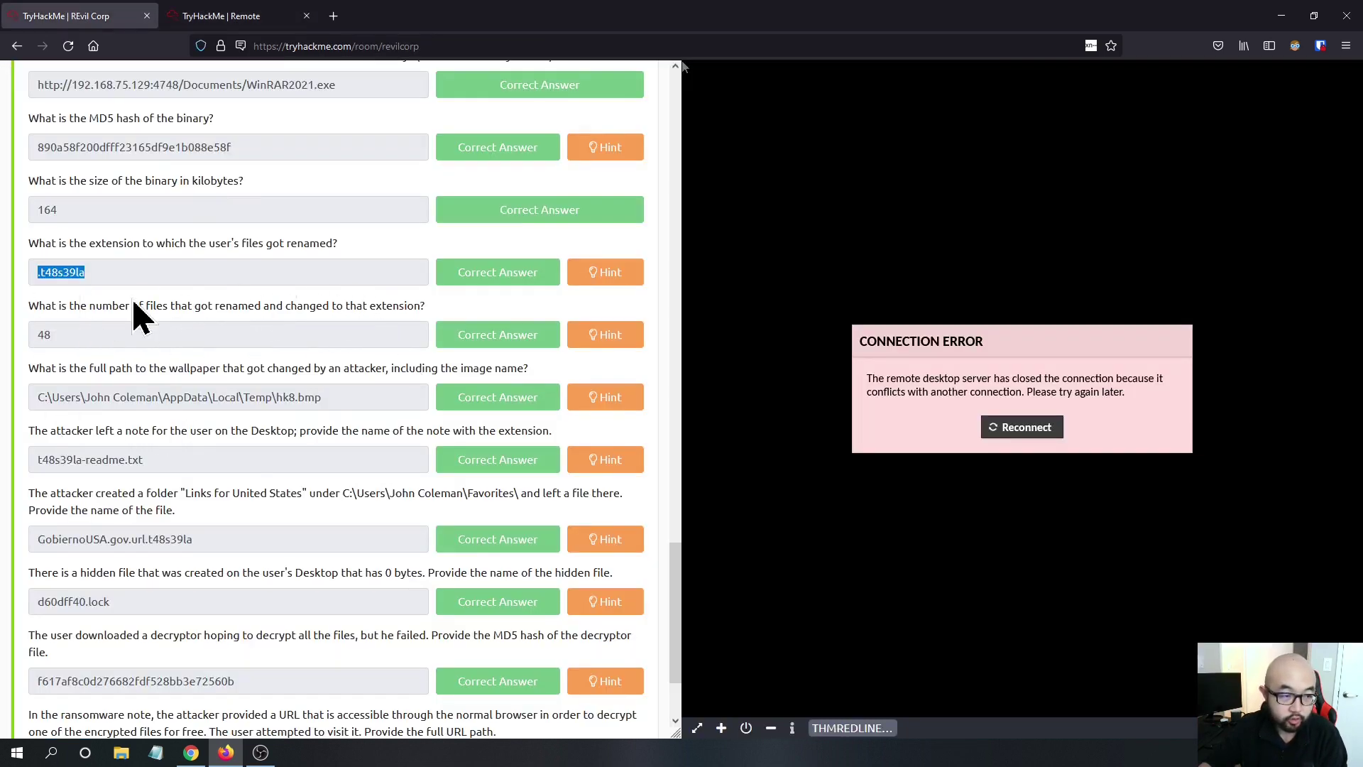
{"action": "left_click", "coordinate": [145, 280]}
{"action": "double_click", "coordinate": [145, 281]}
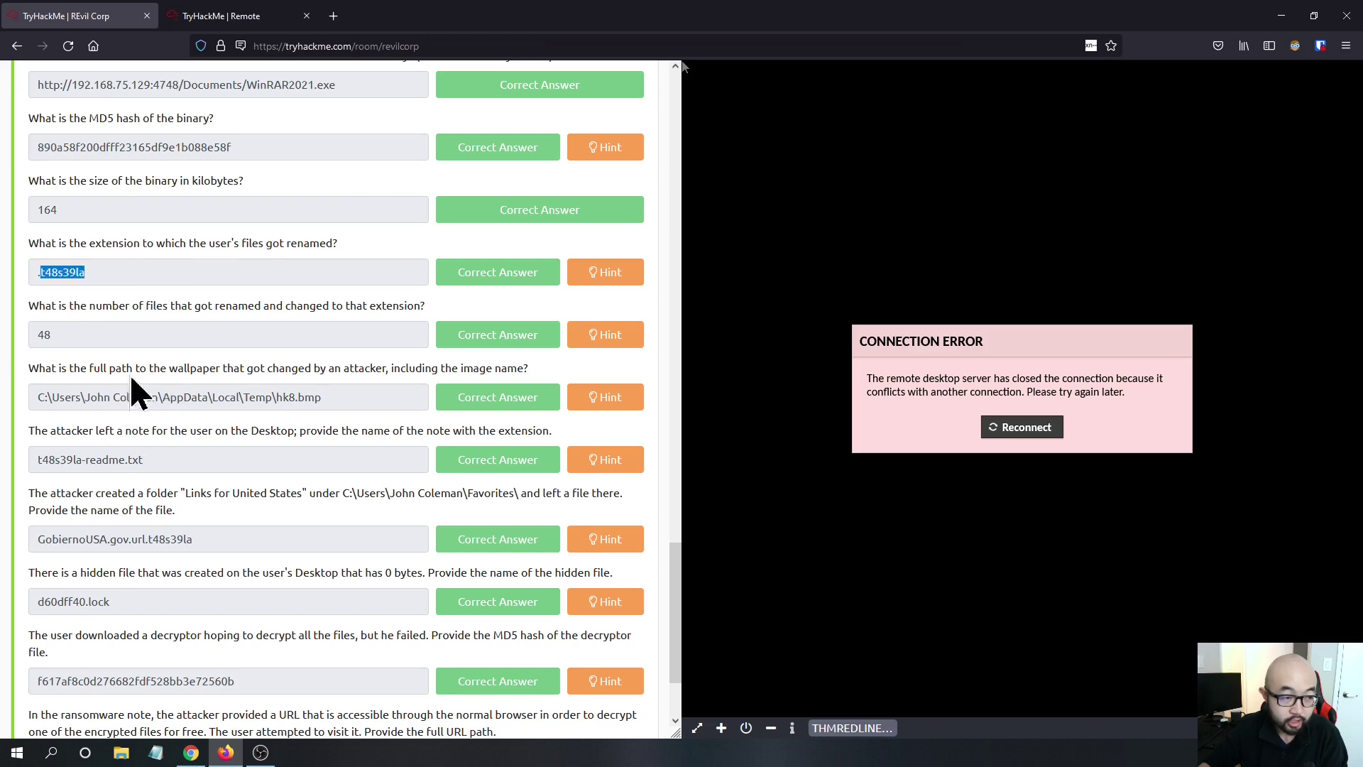
{"action": "scroll", "coordinate": [167, 396], "scroll_direction": "up", "scroll_amount": 4}
{"action": "scroll", "coordinate": [359, 396], "scroll_direction": "down", "scroll_amount": 5}
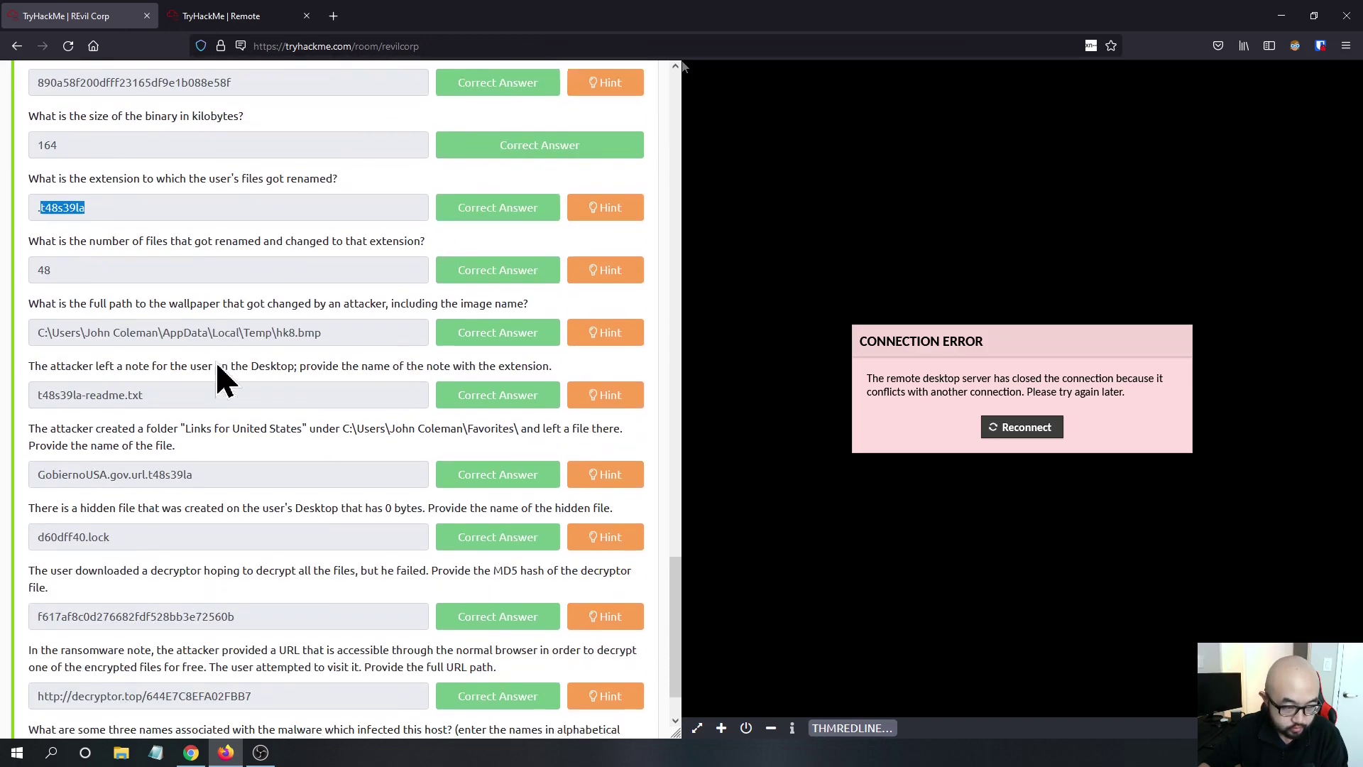
{"action": "left_click_drag", "start_coordinate": [536, 299], "coordinate": [40, 302]}
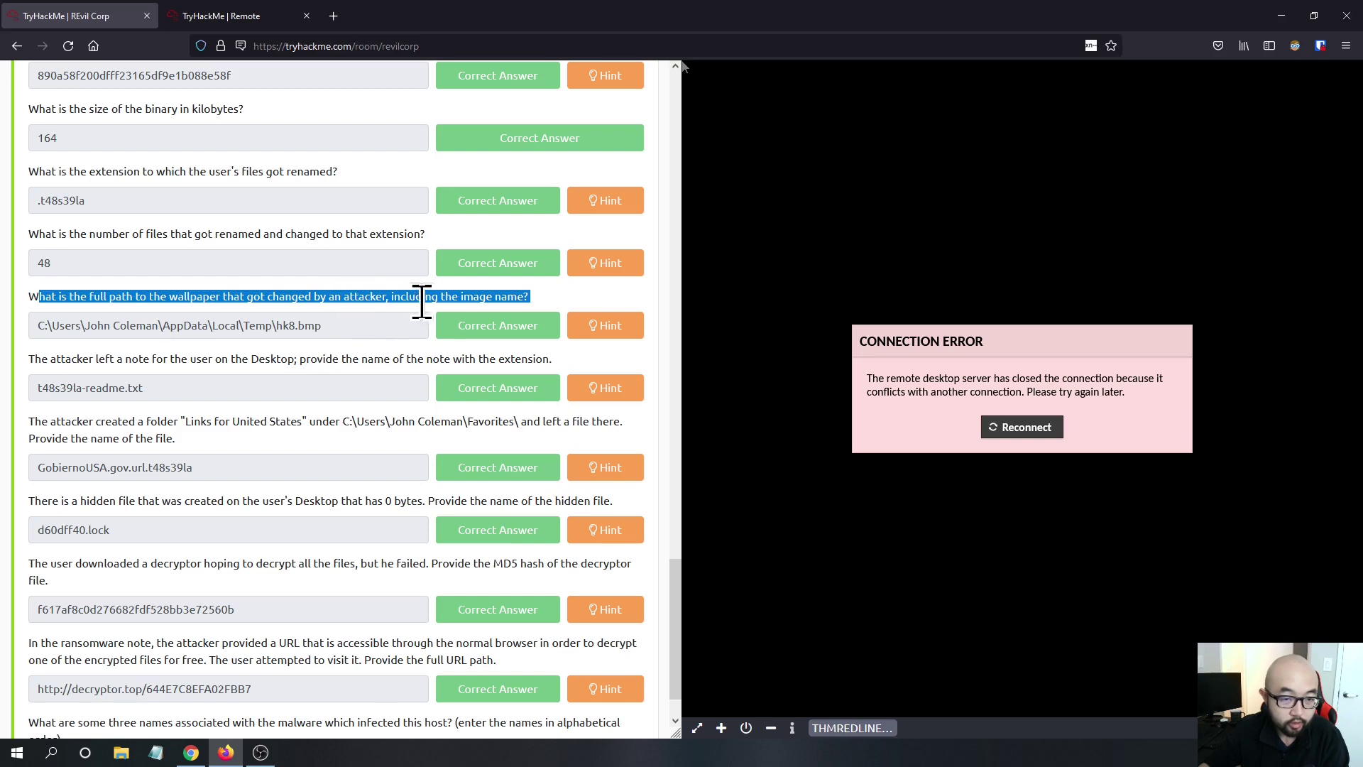
Switch to the remote Redline session and limit the Timeline to file Created events, removing Modified and Changed.
{"action": "left_click", "coordinate": [266, 15]}
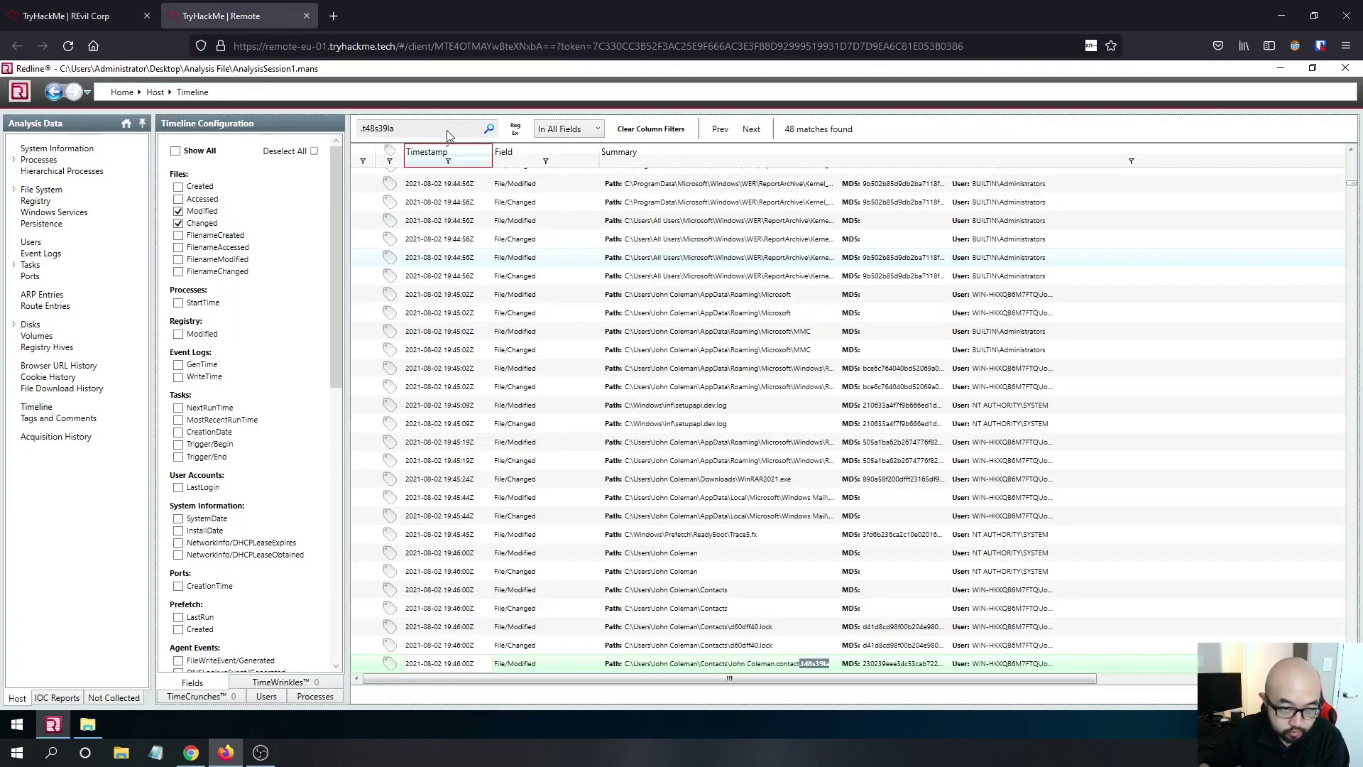
{"action": "scroll", "coordinate": [448, 162], "scroll_direction": "up", "scroll_amount": 3}
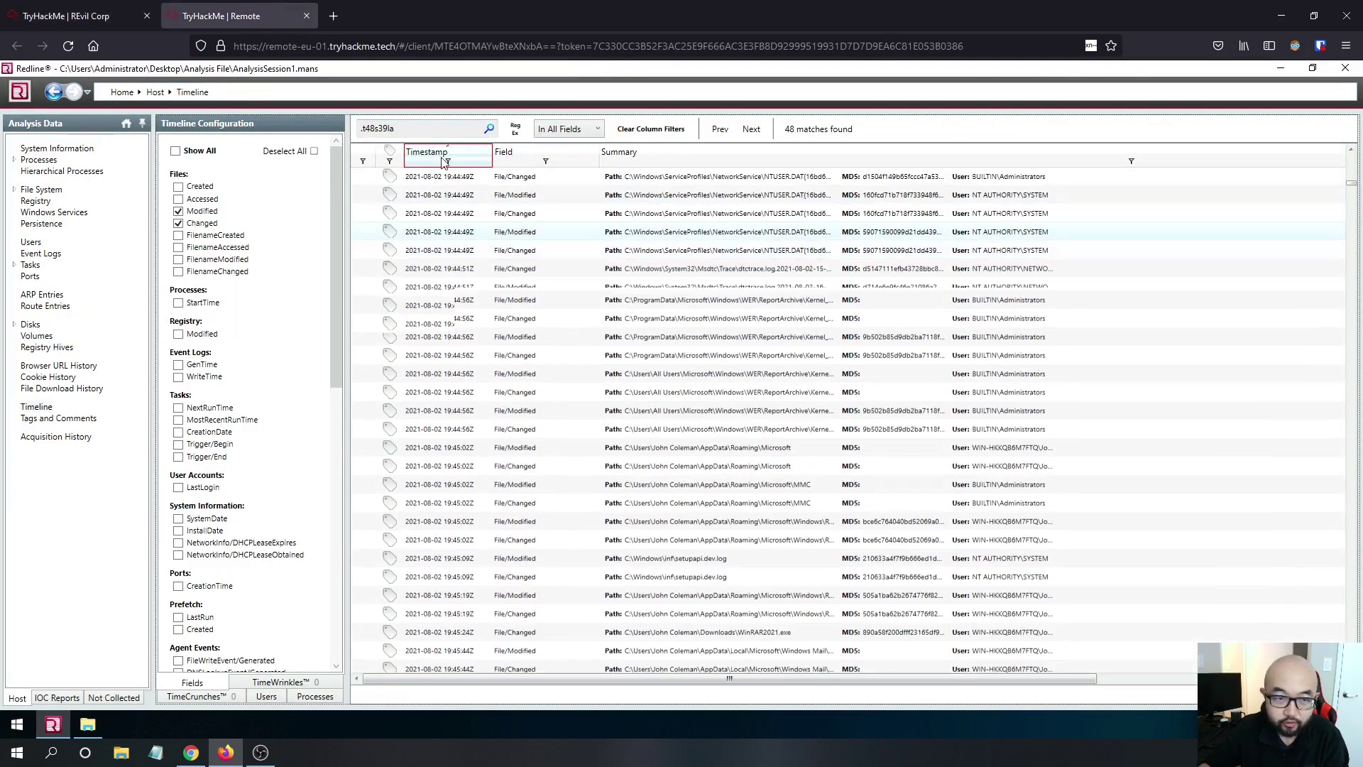
{"action": "left_click", "coordinate": [449, 162]}
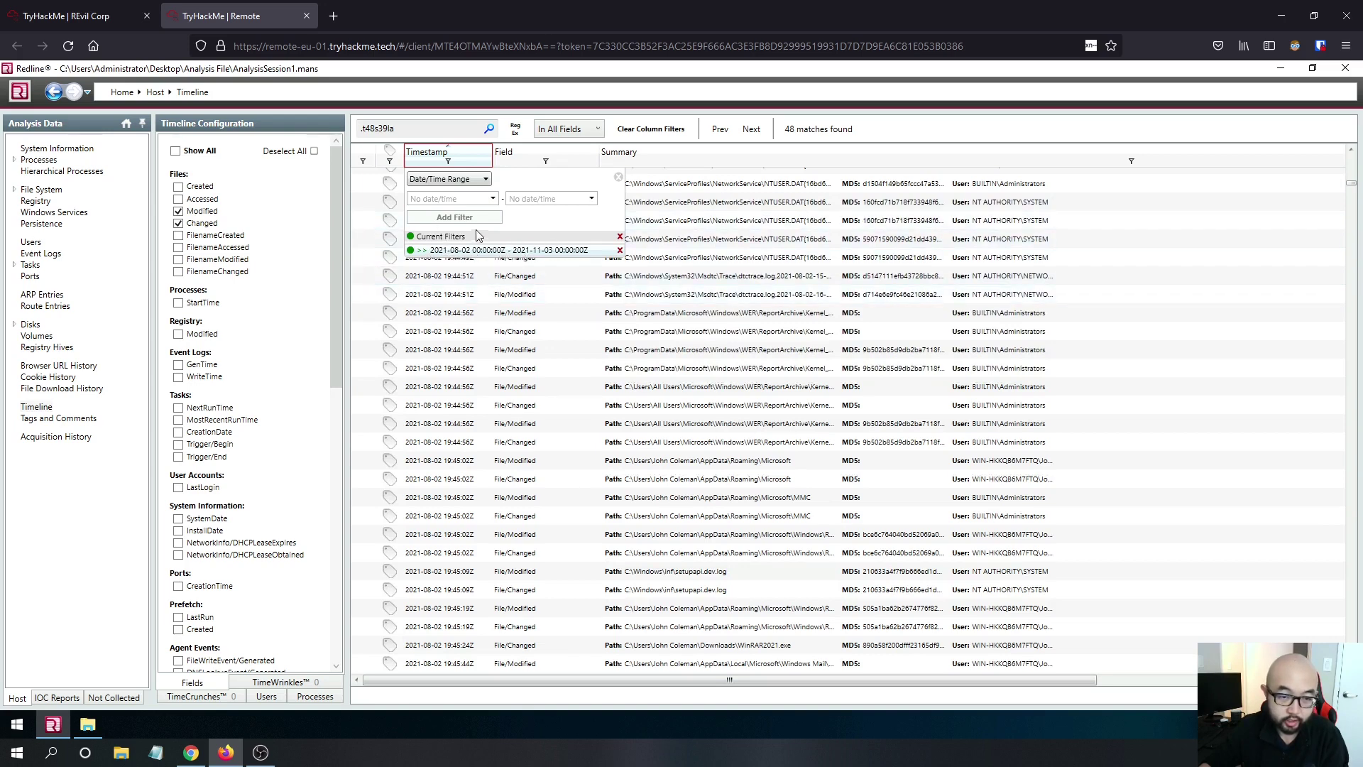
{"action": "left_click", "coordinate": [178, 211]}
{"action": "left_click", "coordinate": [178, 223]}
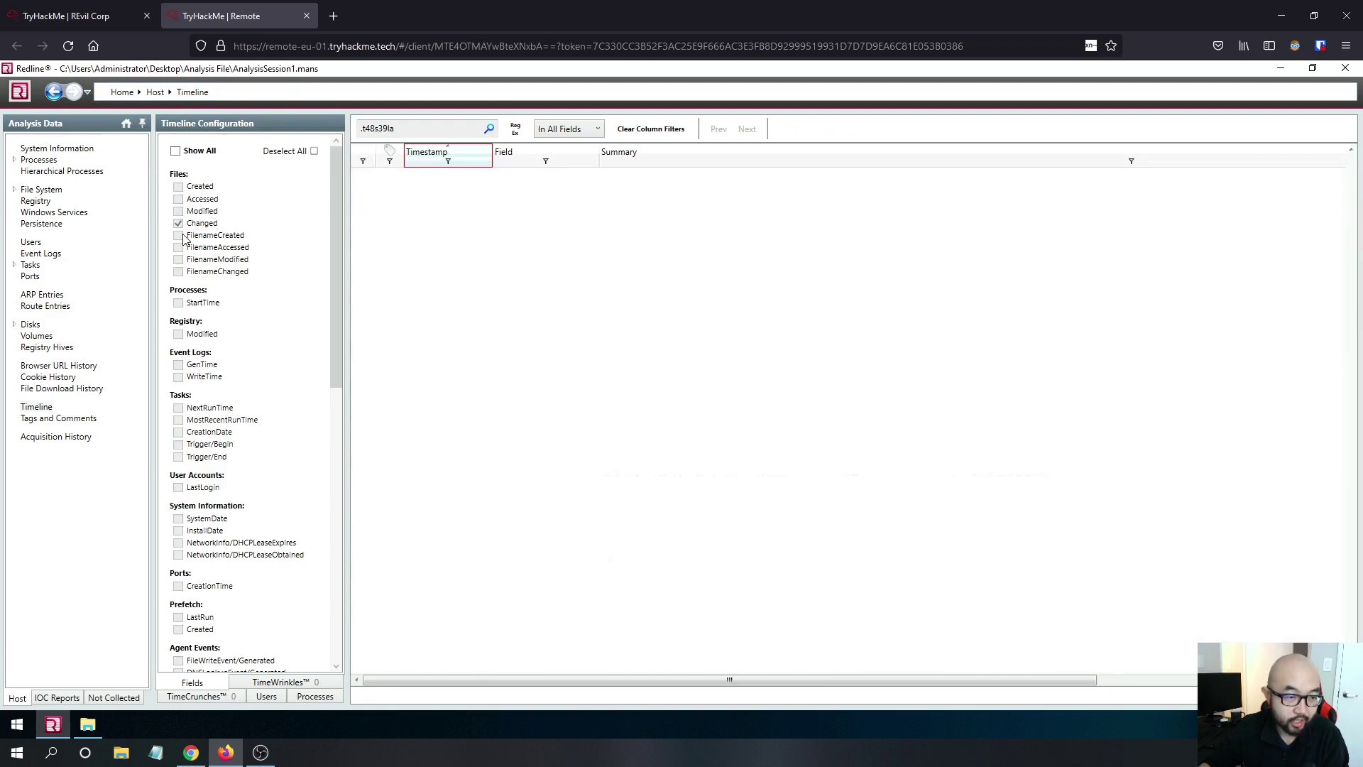
{"action": "left_click", "coordinate": [178, 223]}
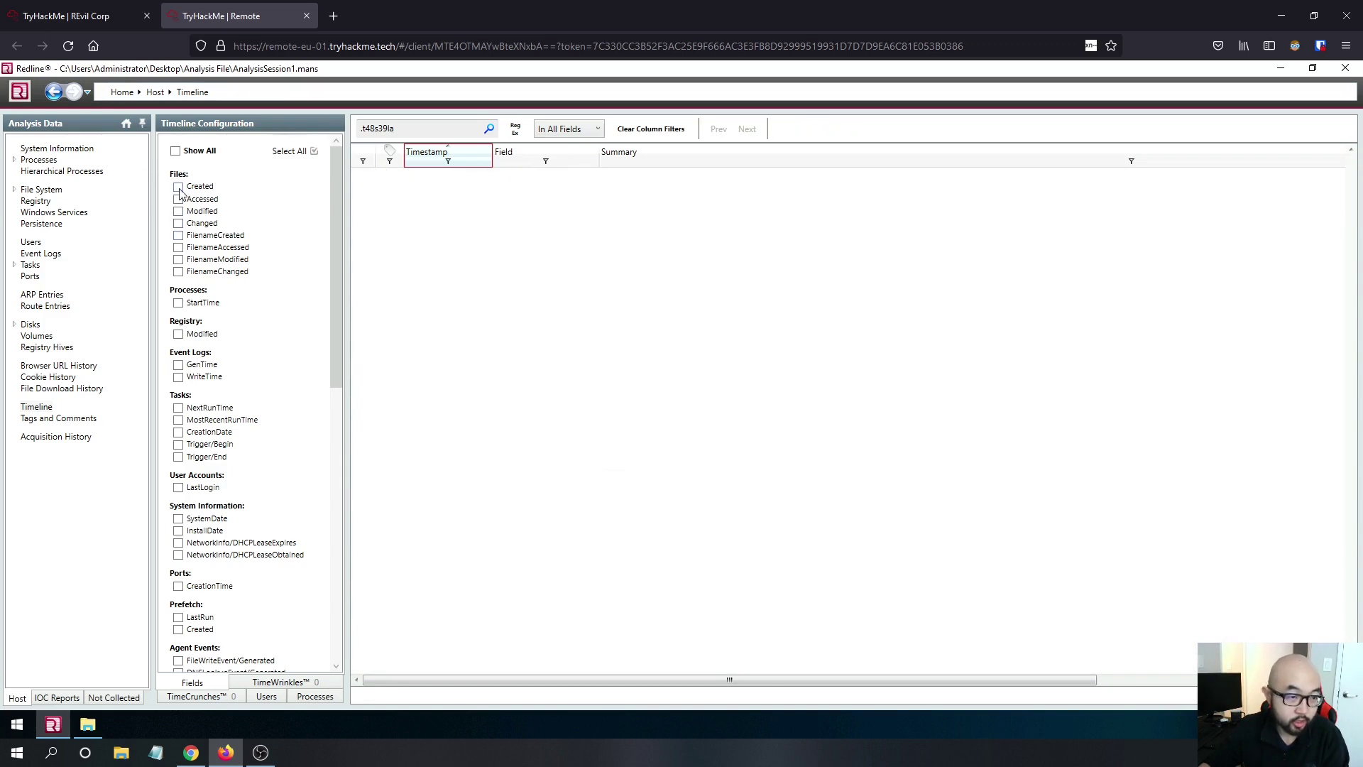
{"action": "left_click", "coordinate": [178, 186]}
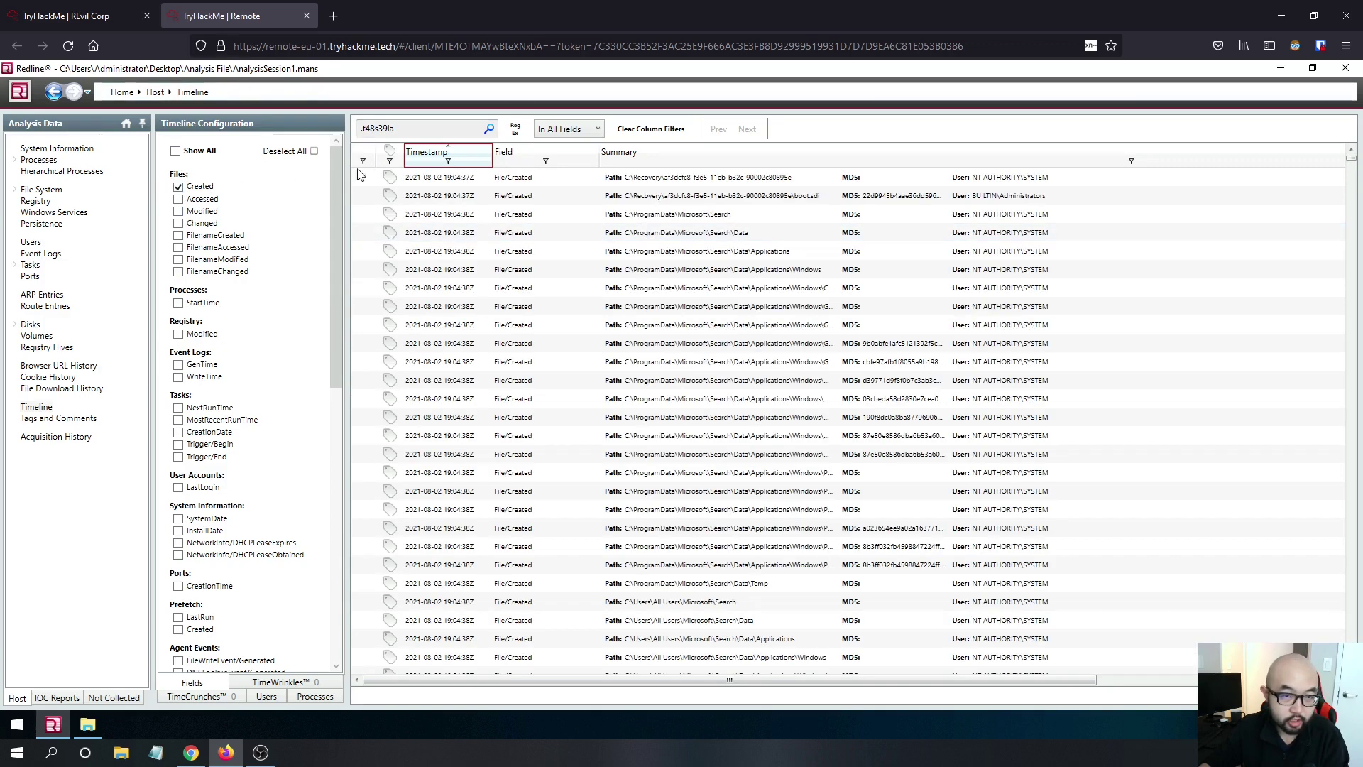
Search the Timeline for bmp and advance to the next match to inspect the image file's path.
{"action": "key", "text": "ctrl+f"}
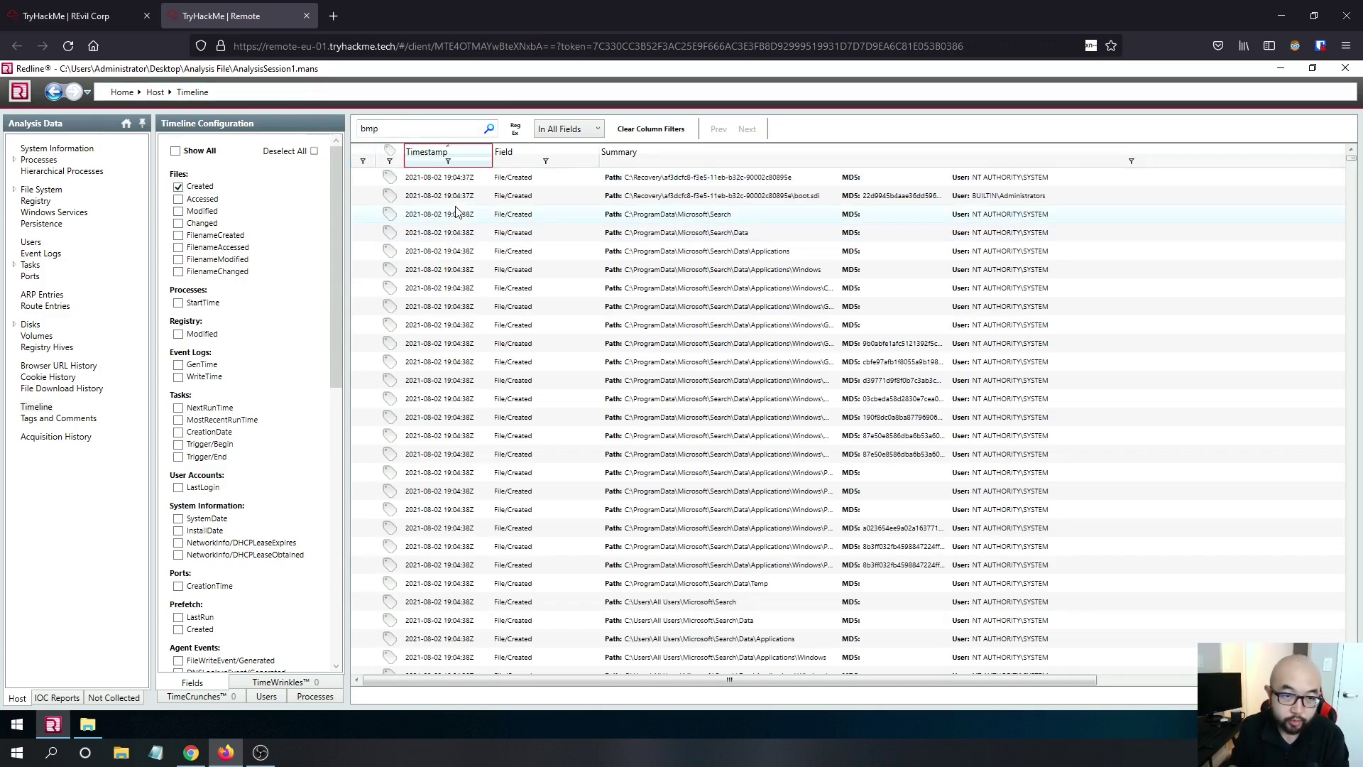
{"action": "key", "text": "Return"}
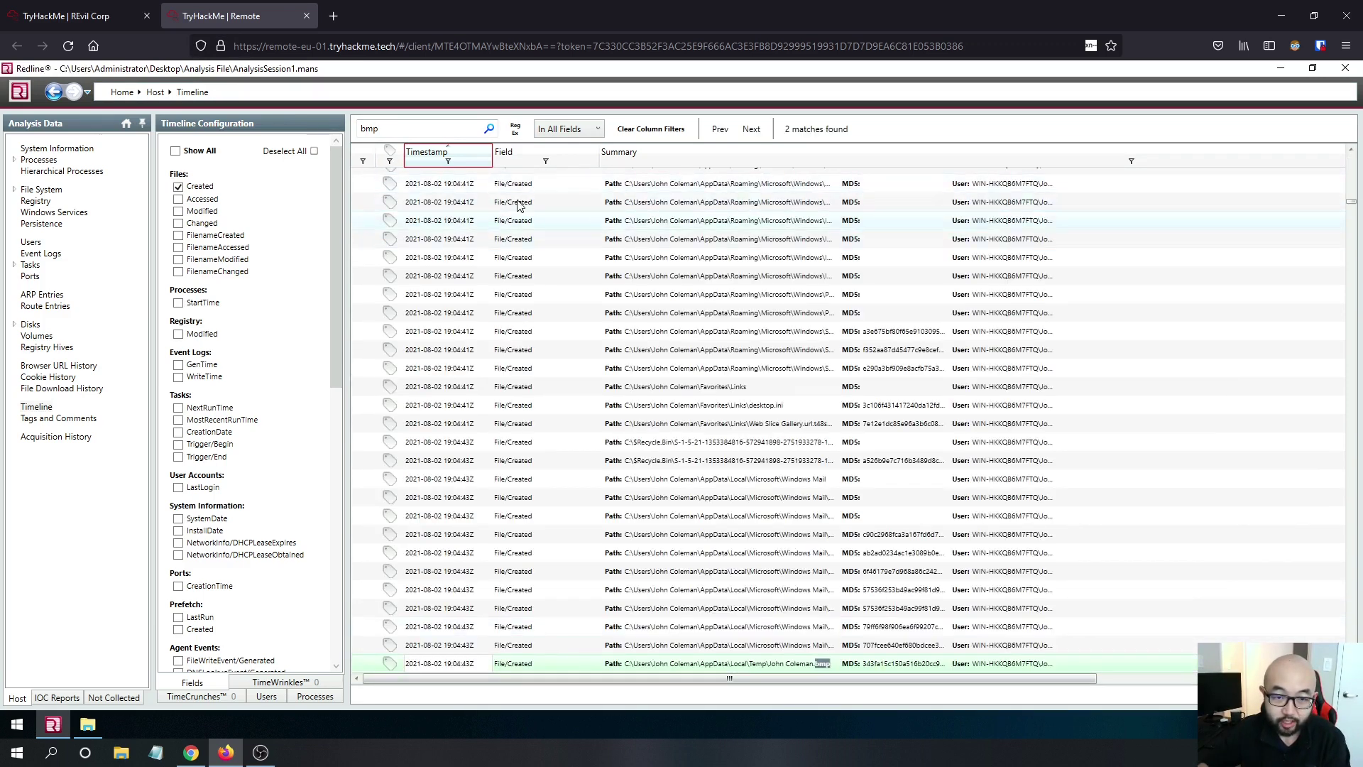
{"action": "scroll", "coordinate": [710, 341], "scroll_direction": "down", "scroll_amount": 1}
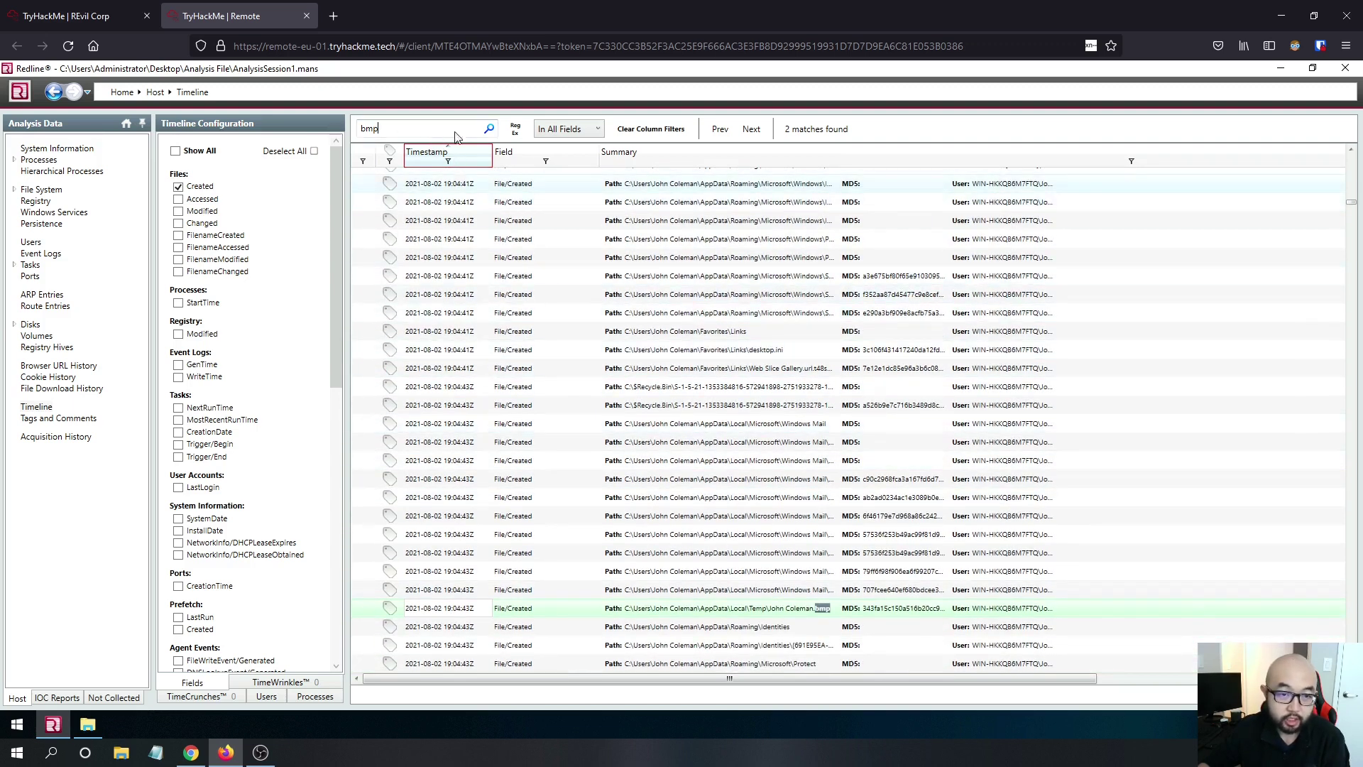
{"action": "left_click", "coordinate": [752, 128]}
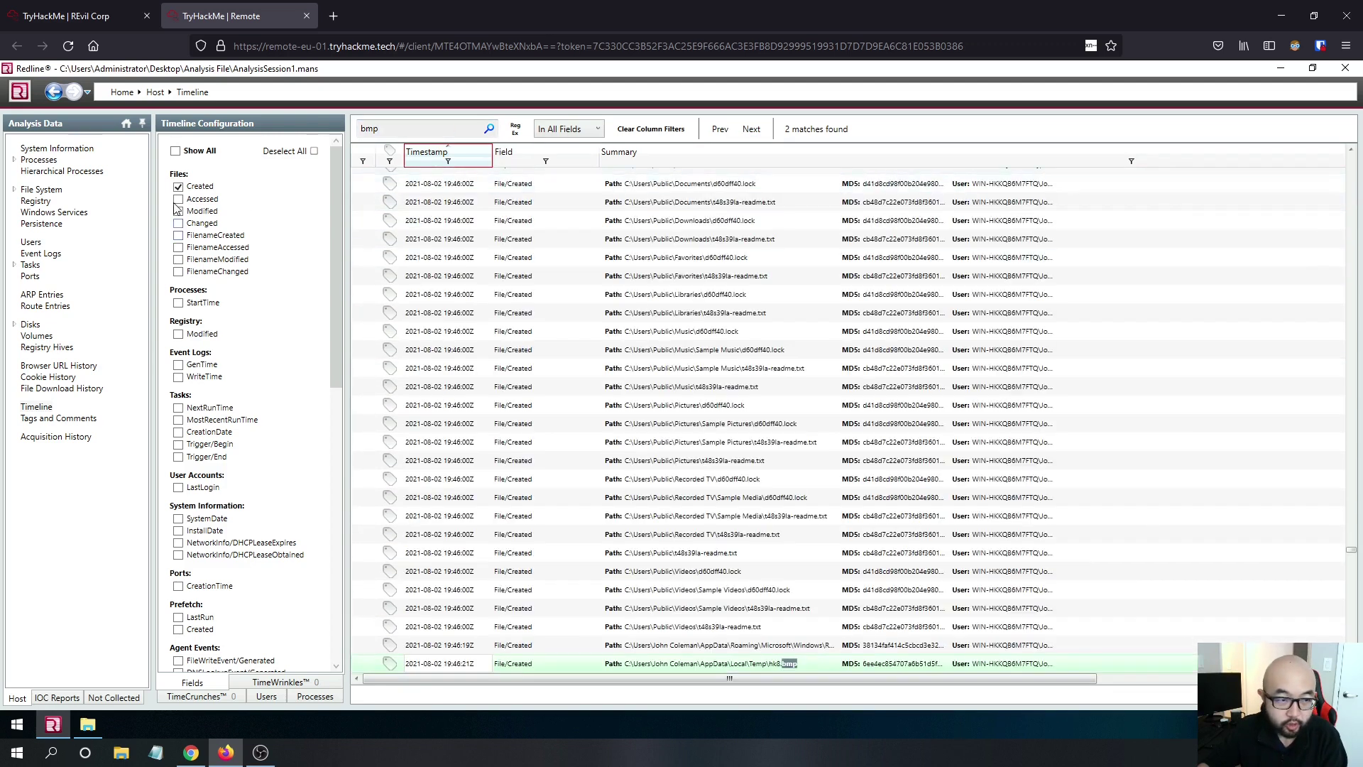
{"action": "scroll", "coordinate": [773, 397], "scroll_direction": "down", "scroll_amount": 1}
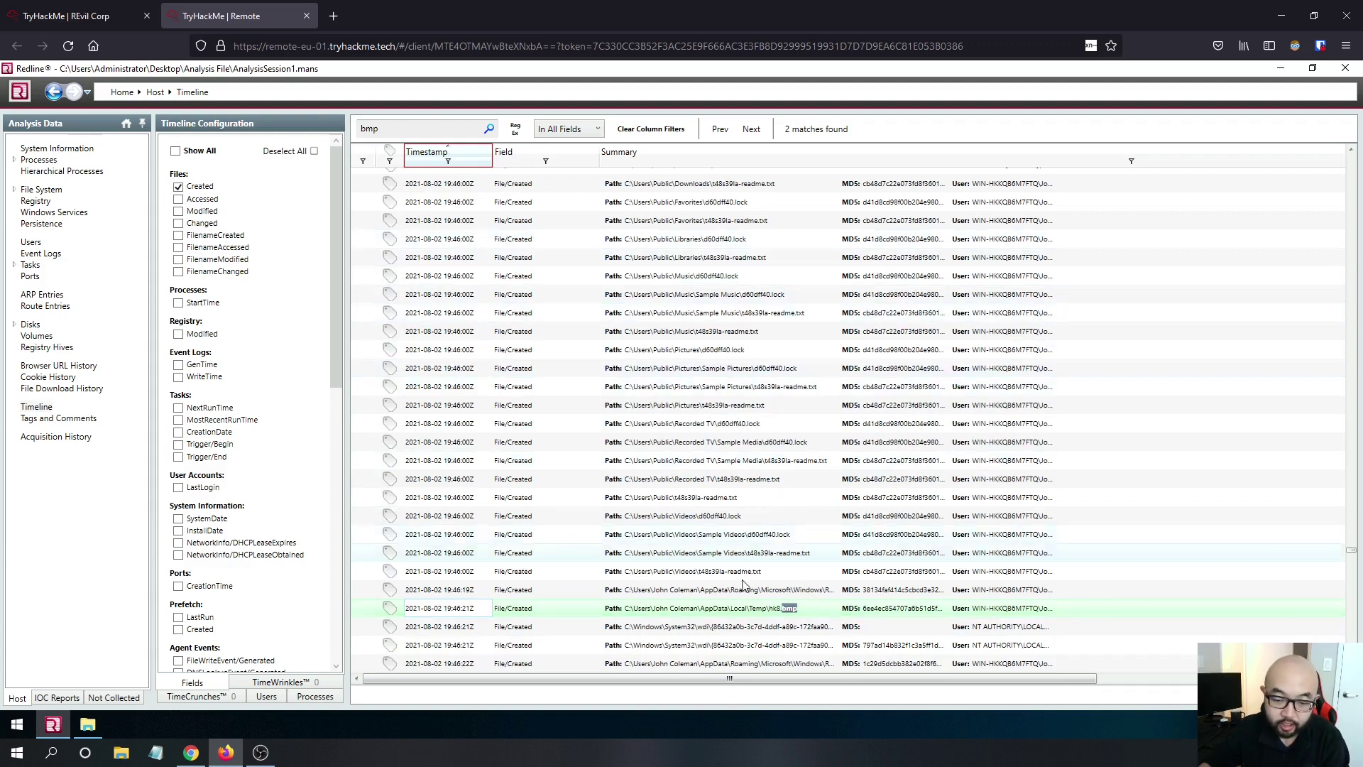
Return to the TryHackMe room, compare the wallpaper path answer and read the question about the attacker's Desktop note.
{"action": "left_click", "coordinate": [135, 15]}
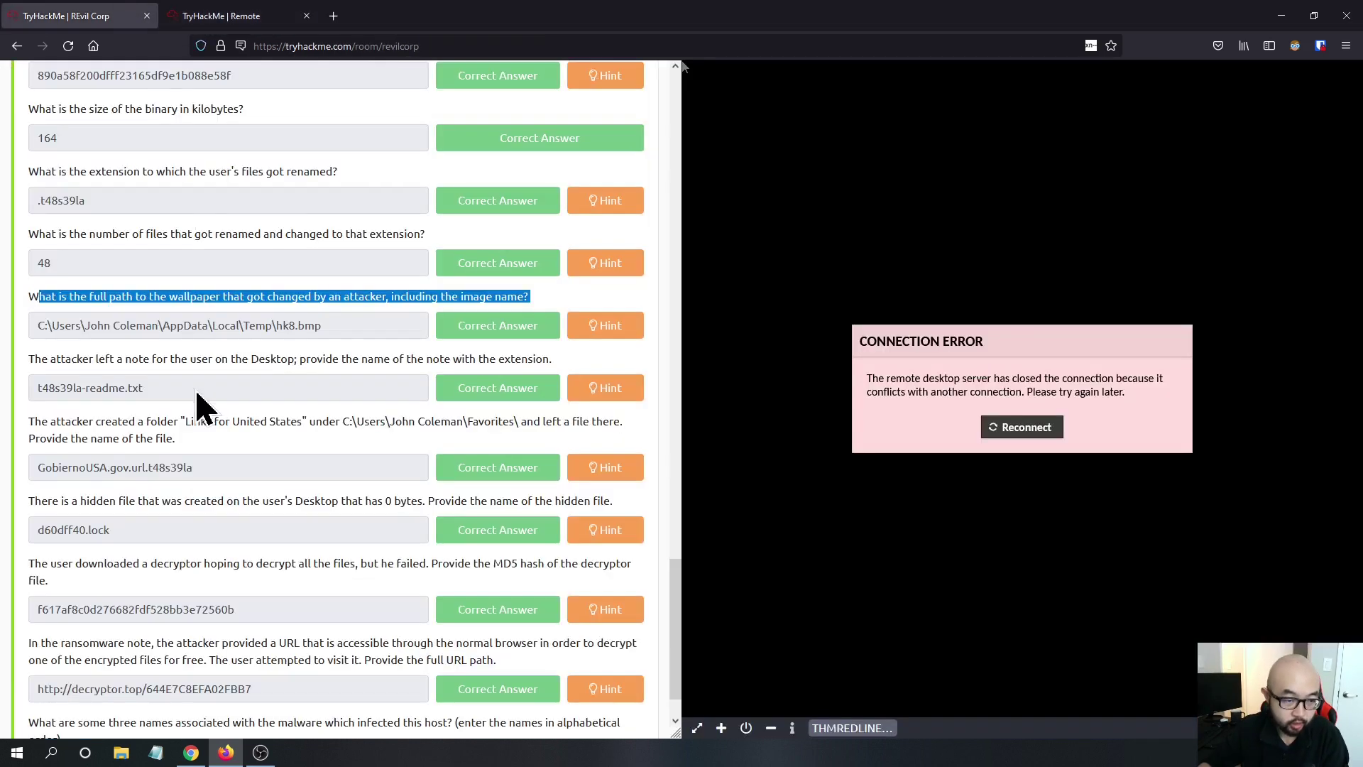
{"action": "left_click", "coordinate": [362, 351]}
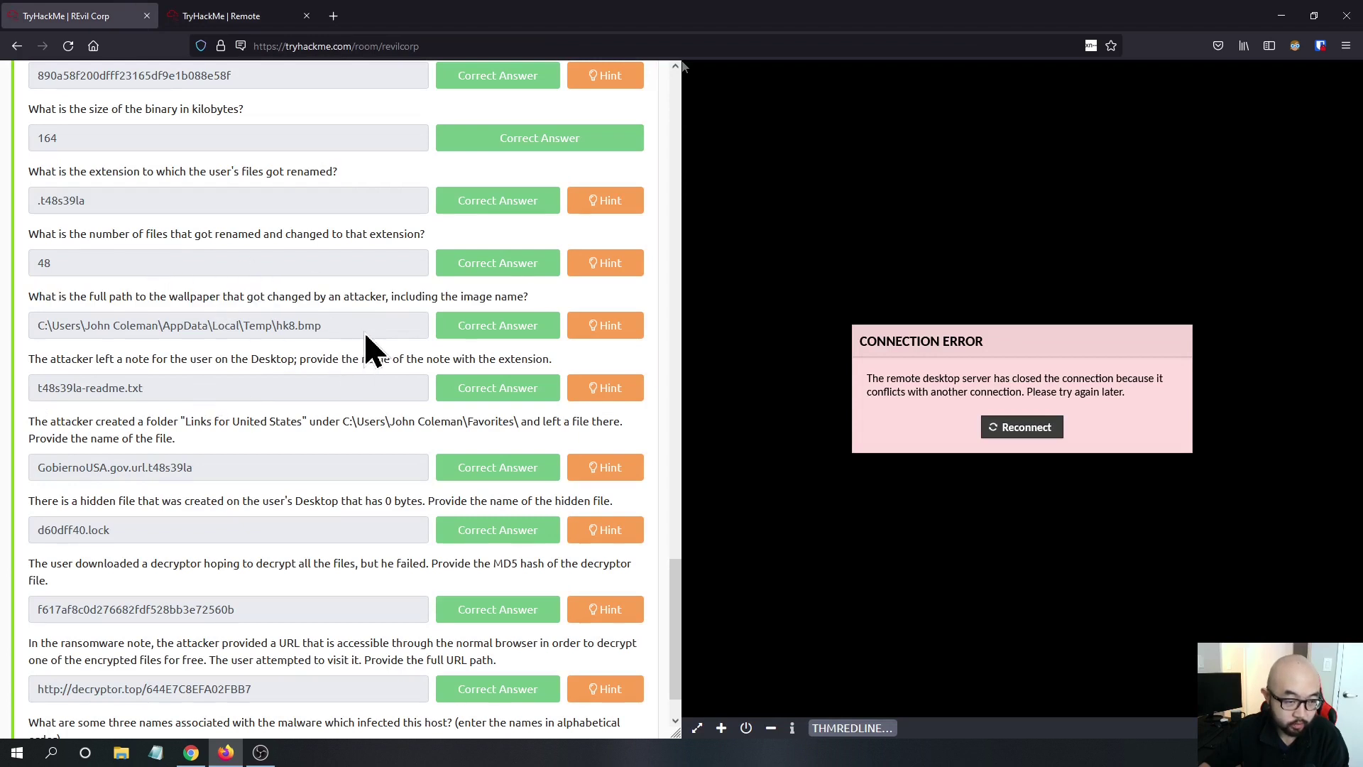
{"action": "scroll", "coordinate": [204, 389], "scroll_direction": "down", "scroll_amount": 2}
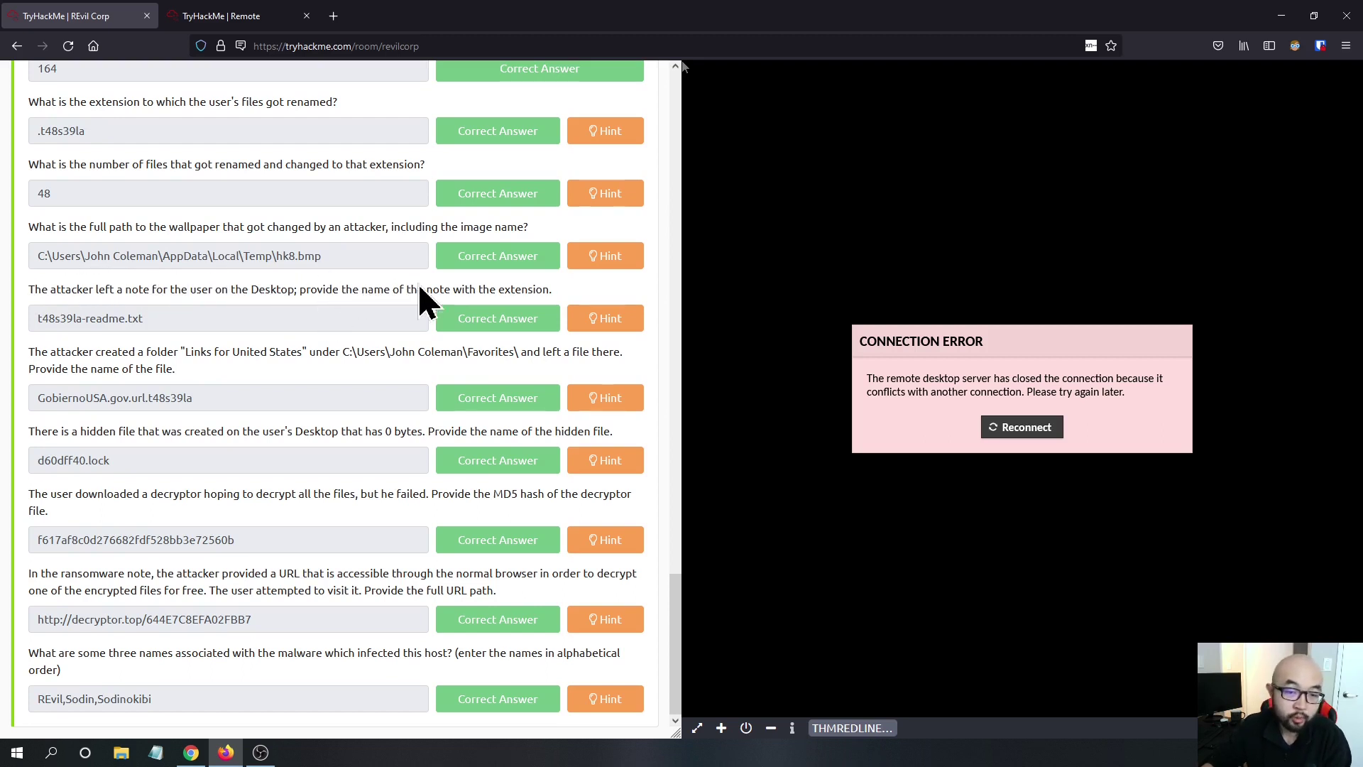
Go back to Redline's File System listing and select t48s39la-readme.txt in the user's Desktop folder.
{"action": "left_click", "coordinate": [257, 17]}
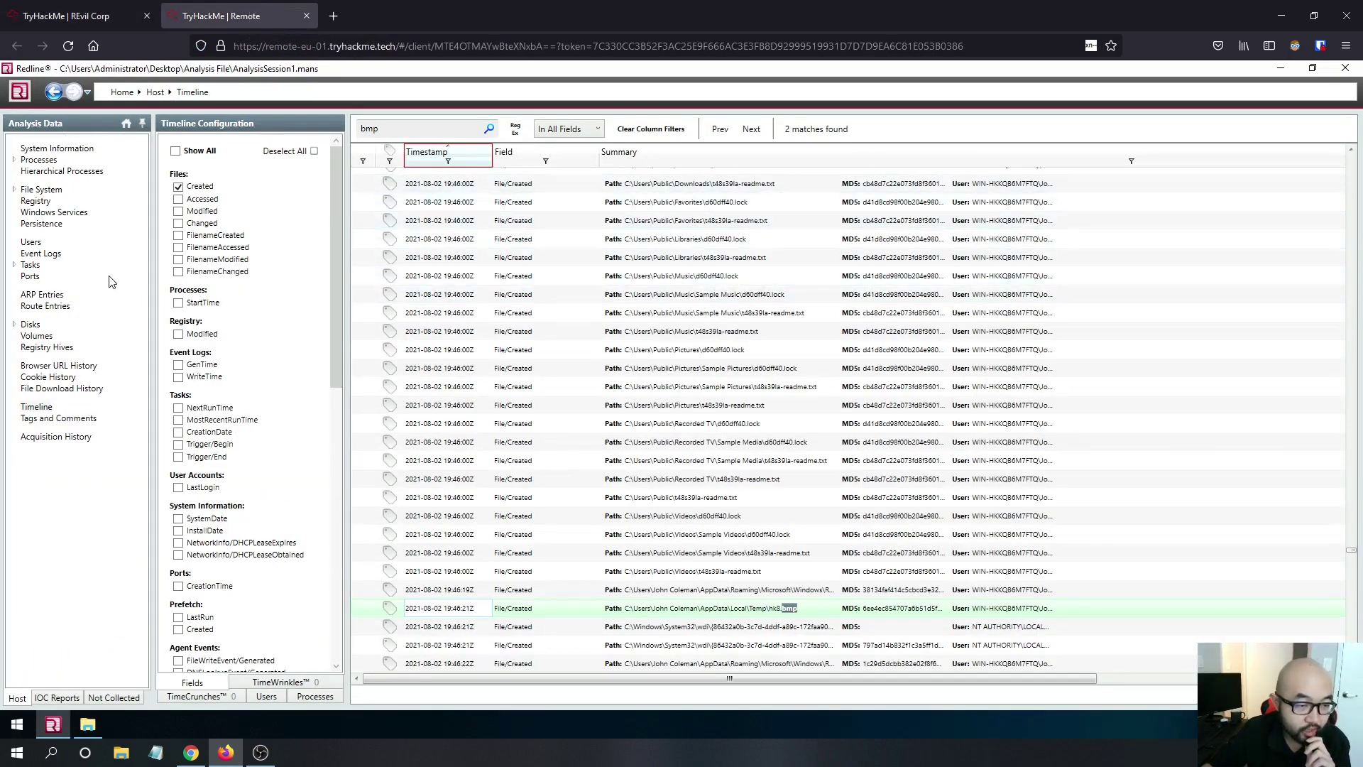
{"action": "key", "text": "alt+Left"}
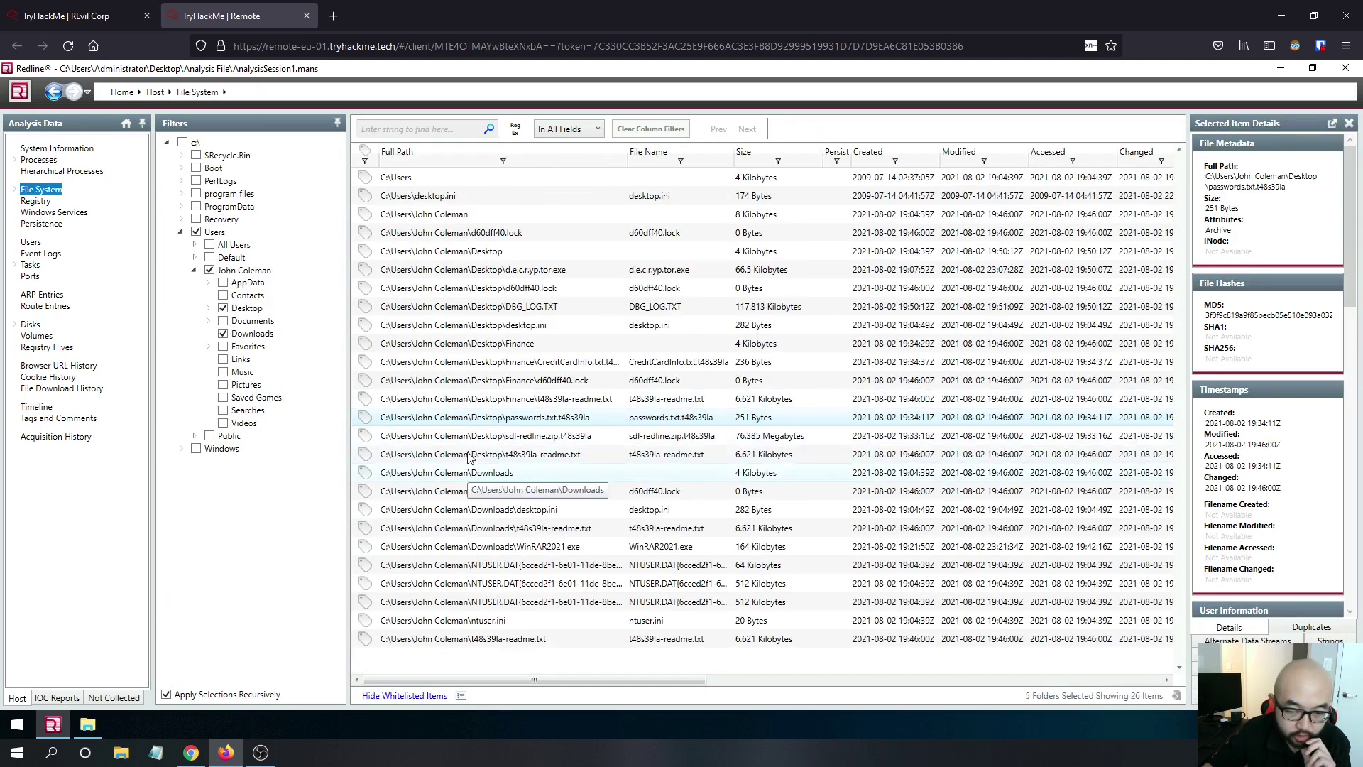
{"action": "left_click", "coordinate": [468, 458]}
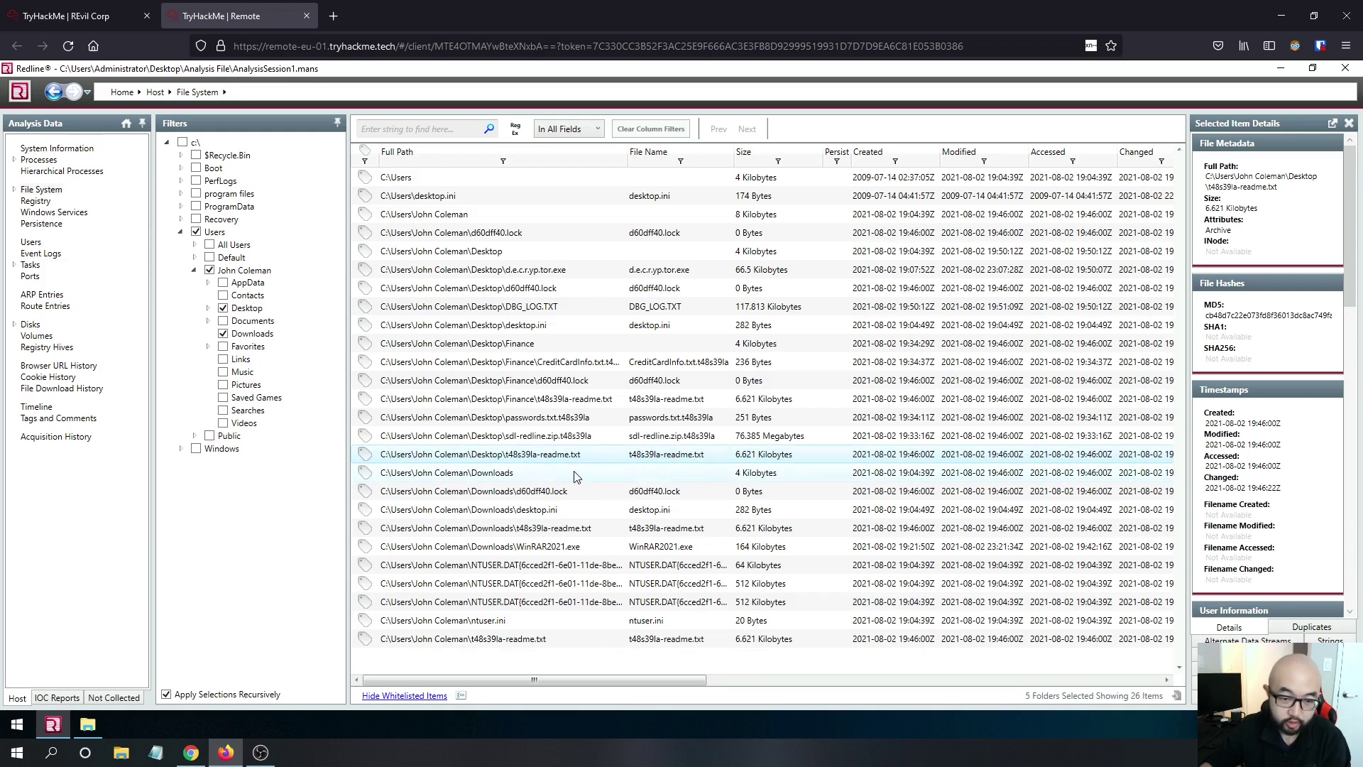
Compare the note name with the TryHackMe answer and highlight Favorites\ in the "Links for United States" question.
{"action": "left_click", "coordinate": [67, 16]}
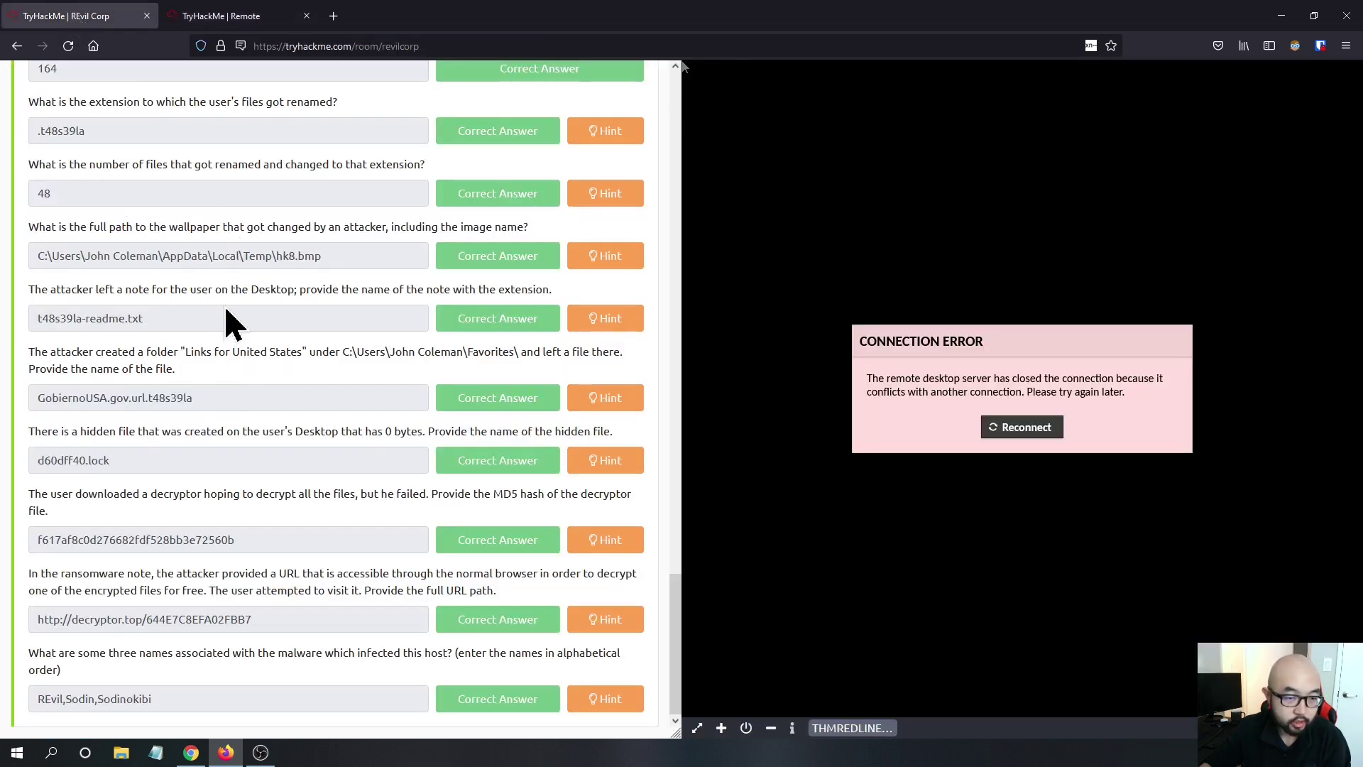
{"action": "left_click_drag", "start_coordinate": [344, 320], "coordinate": [32, 327]}
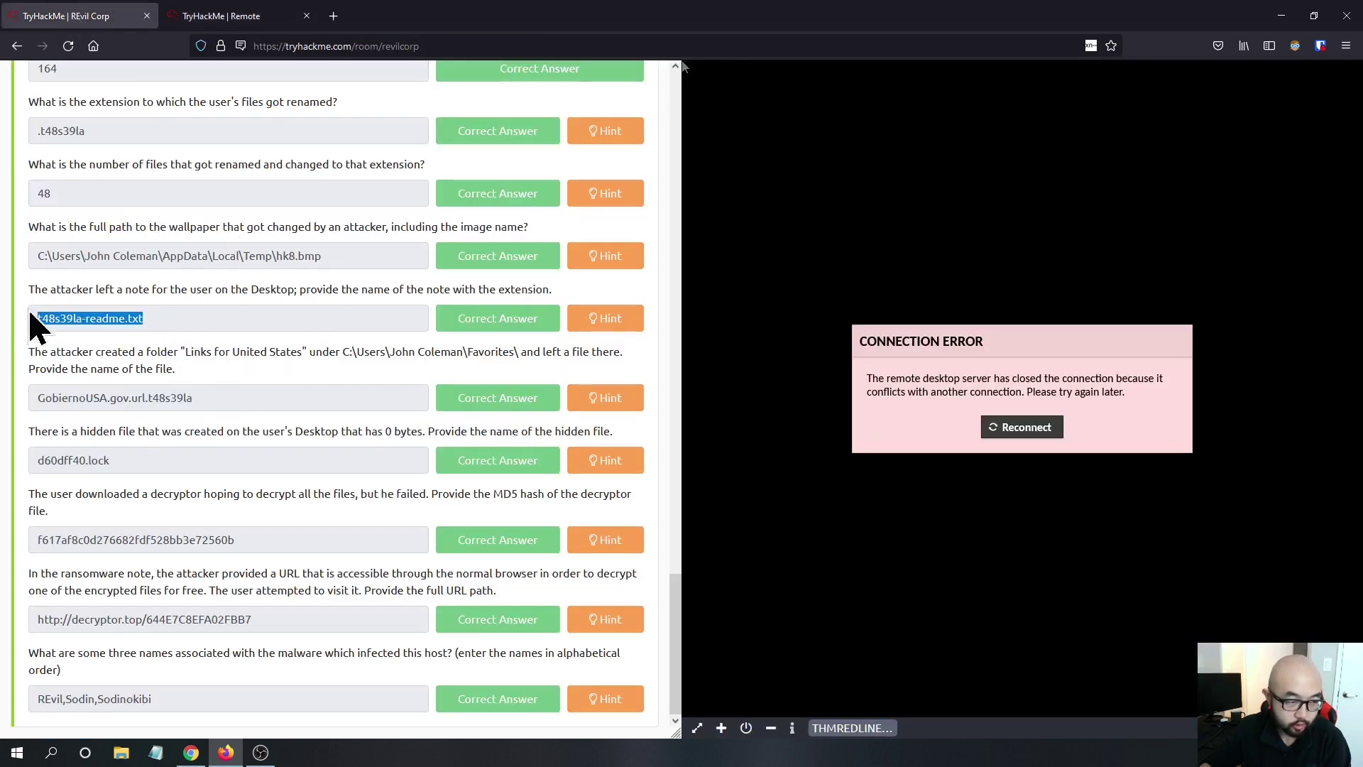
{"action": "left_click_drag", "start_coordinate": [561, 292], "coordinate": [497, 289]}
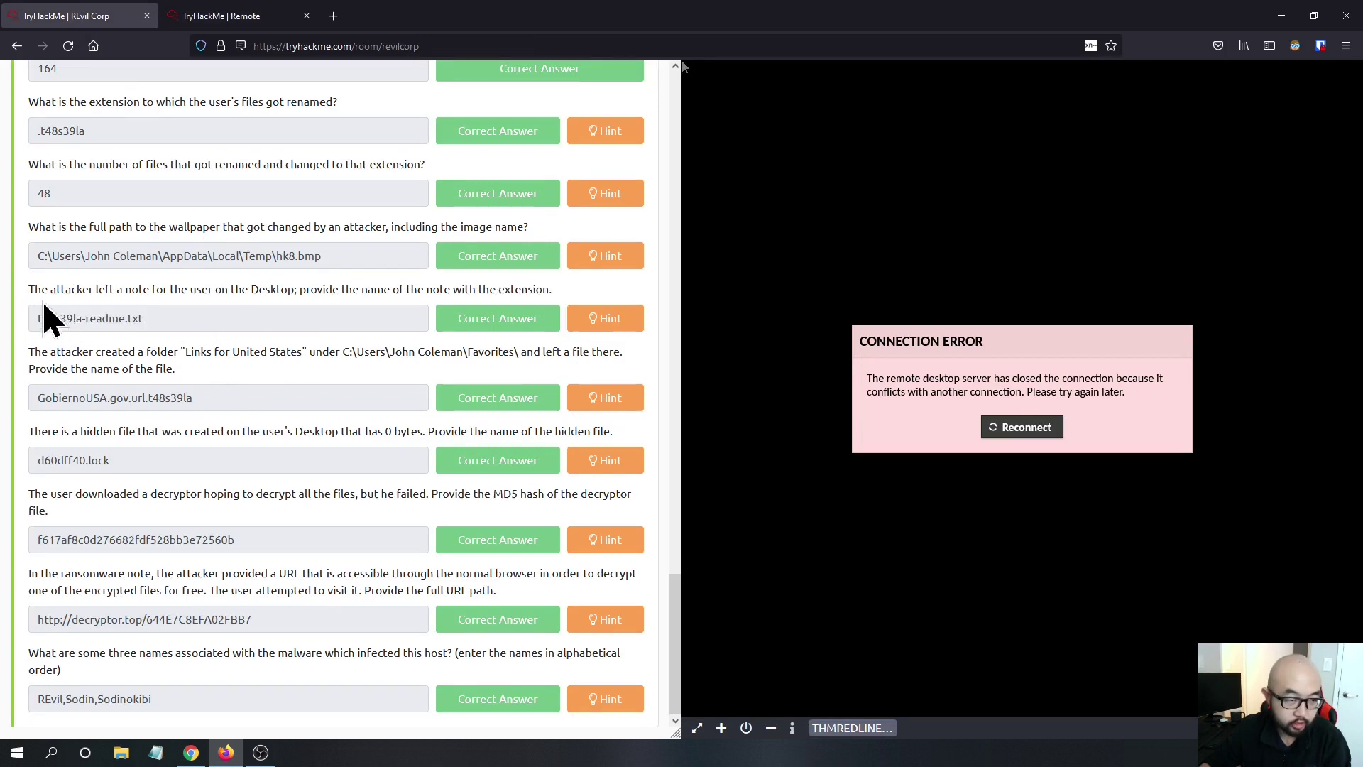
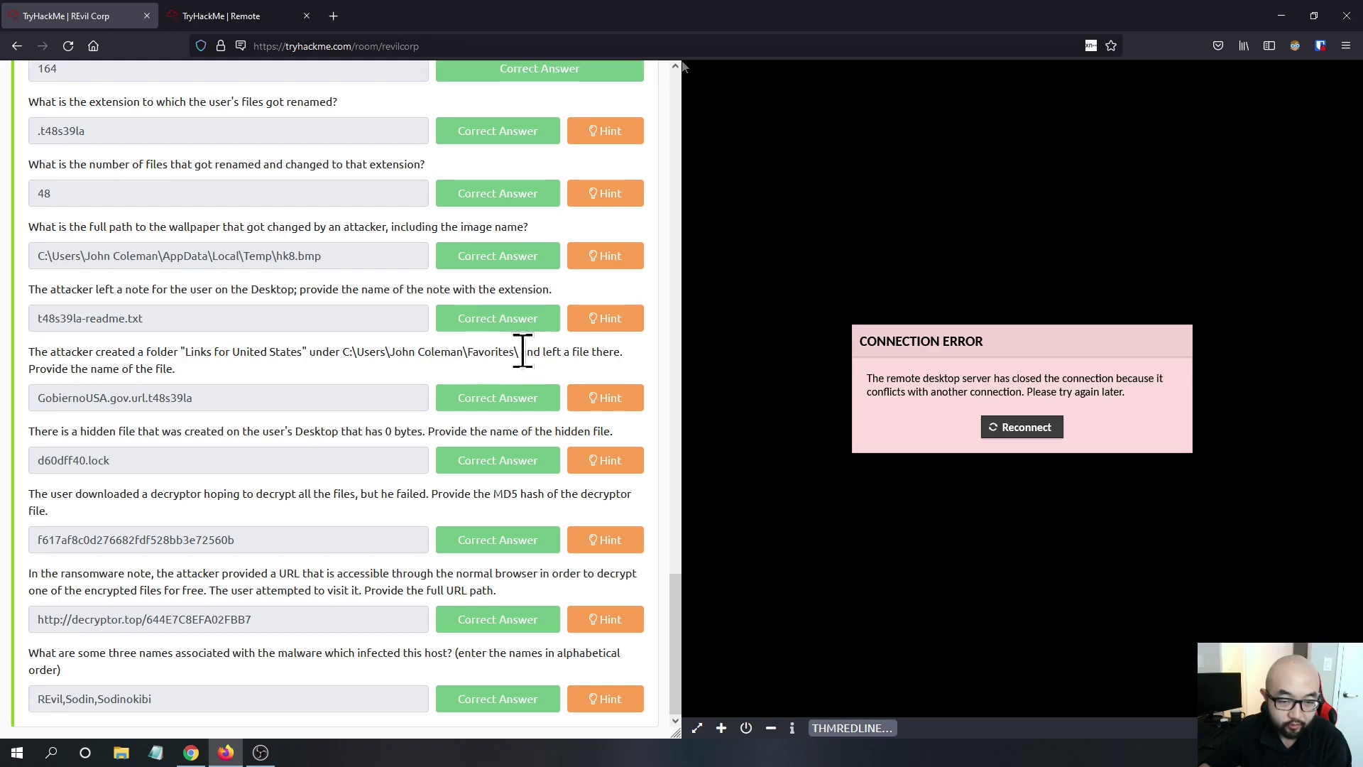
{"action": "left_click_drag", "start_coordinate": [523, 352], "coordinate": [465, 351]}
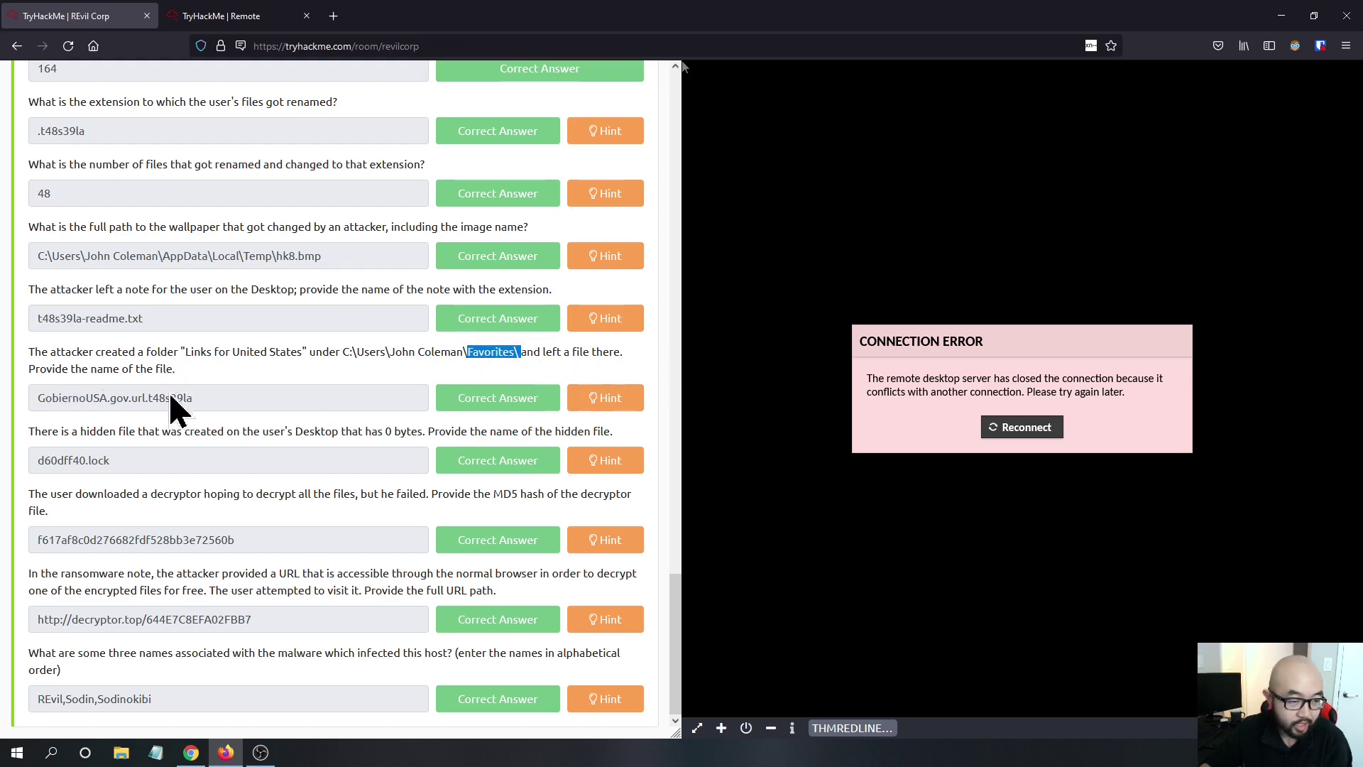
In Redline's File System filters, replace the Desktop and Downloads folders with Favorites and widen the Full Path column.
{"action": "left_click", "coordinate": [248, 21]}
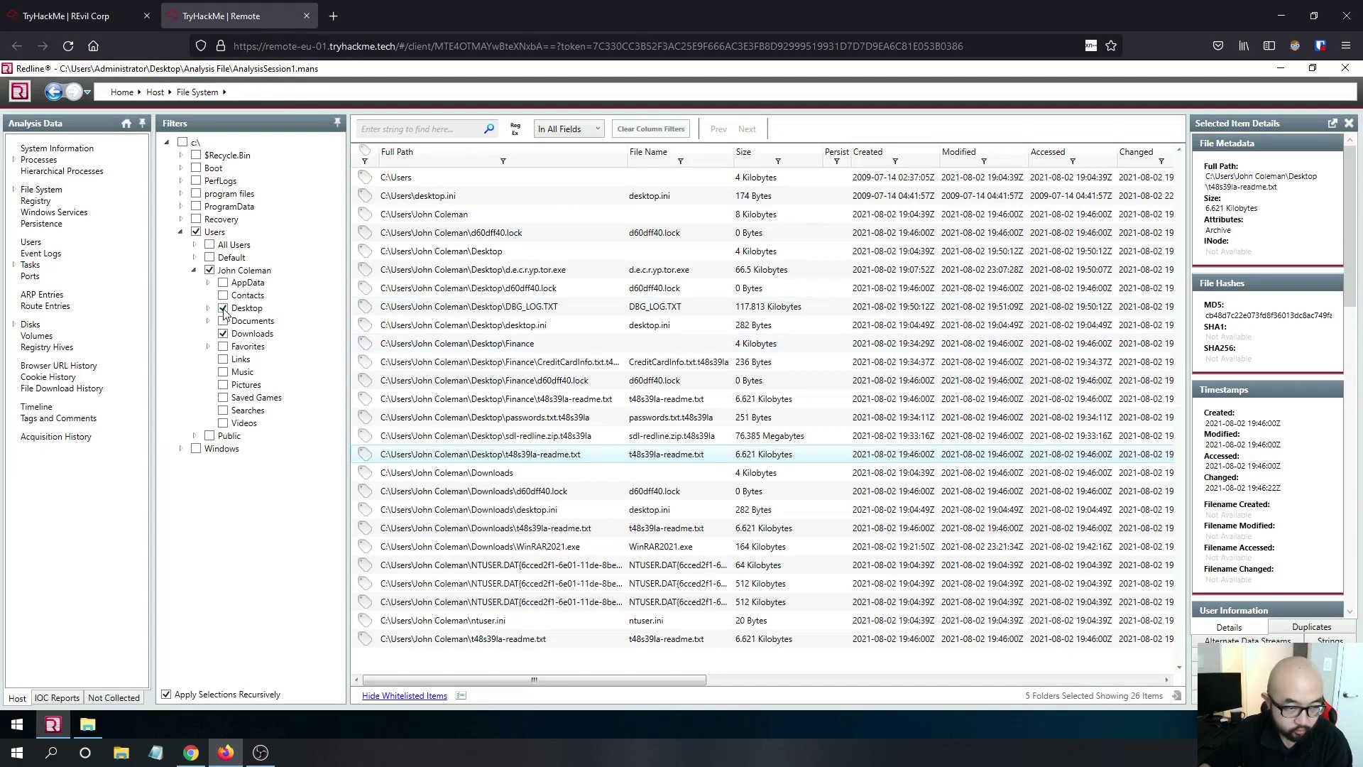
{"action": "left_click", "coordinate": [224, 310]}
{"action": "left_click", "coordinate": [223, 334]}
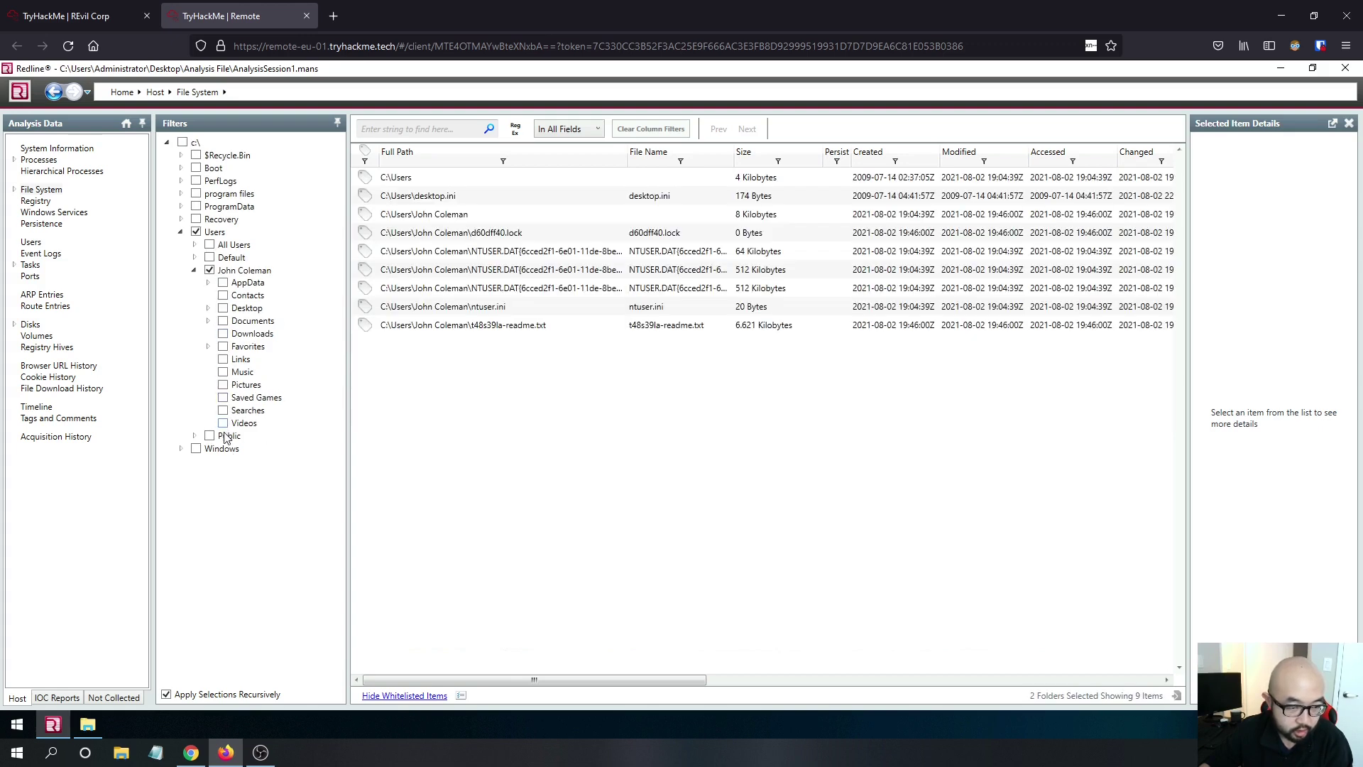
{"action": "left_click", "coordinate": [223, 347]}
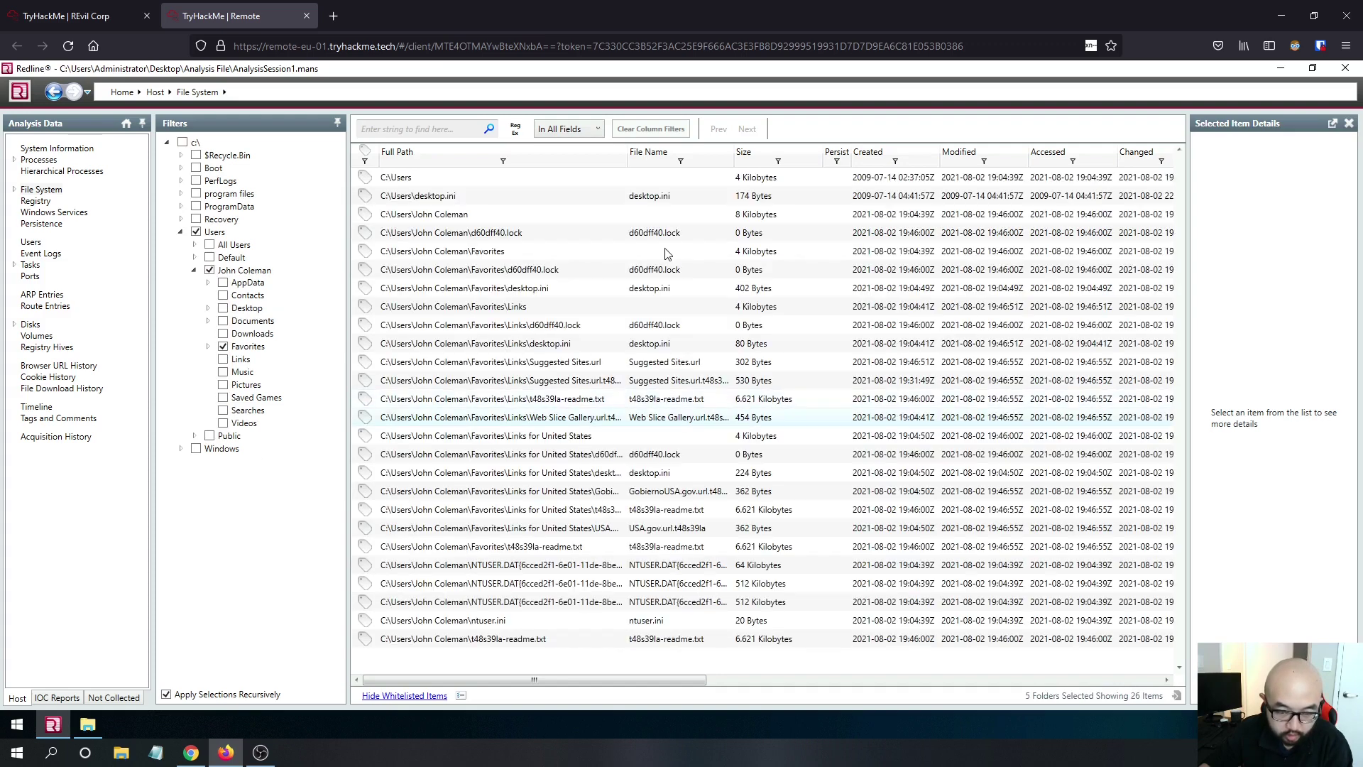
{"action": "left_click_drag", "start_coordinate": [798, 168], "coordinate": [832, 168]}
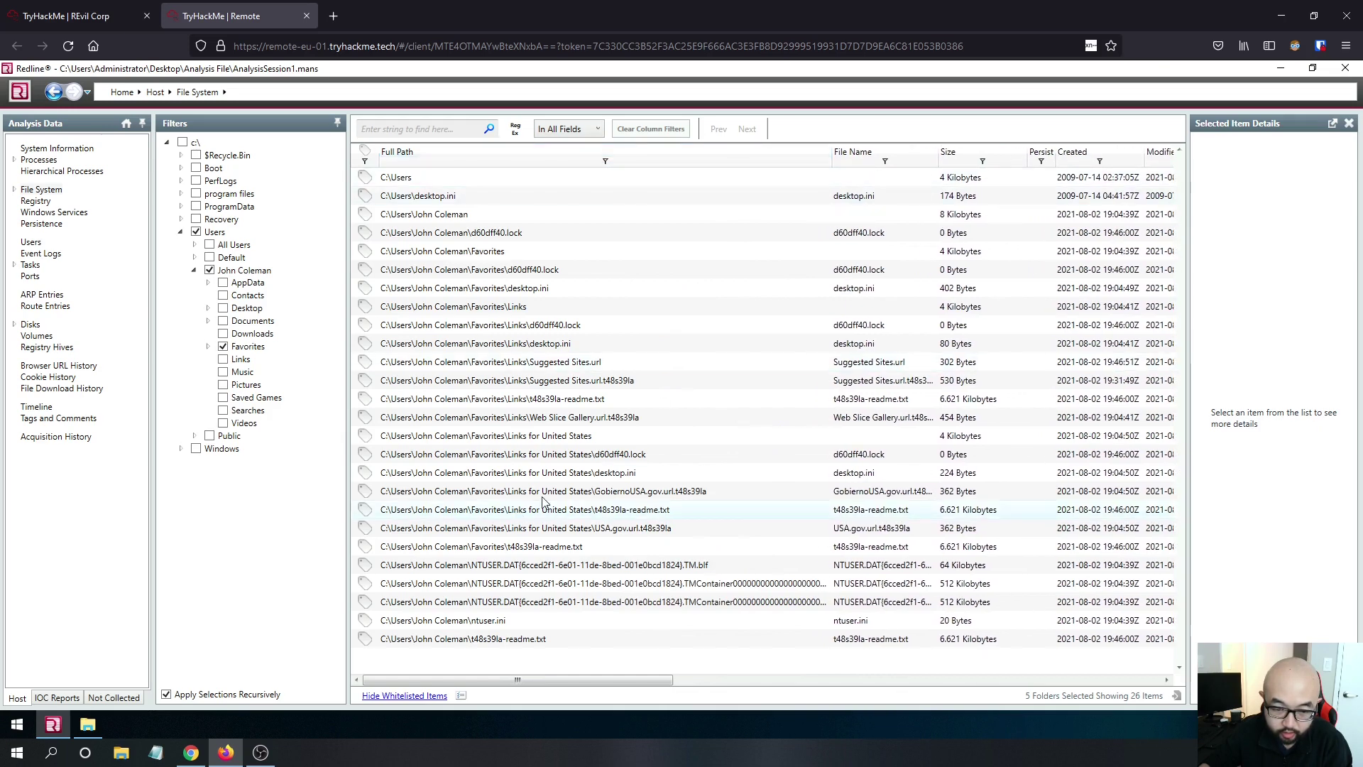
Recheck the folder question in the TryHackMe room and select GobiernoUSA.gov.url.t48s39la under Links for United States in Redline.
{"action": "left_click", "coordinate": [57, 16]}
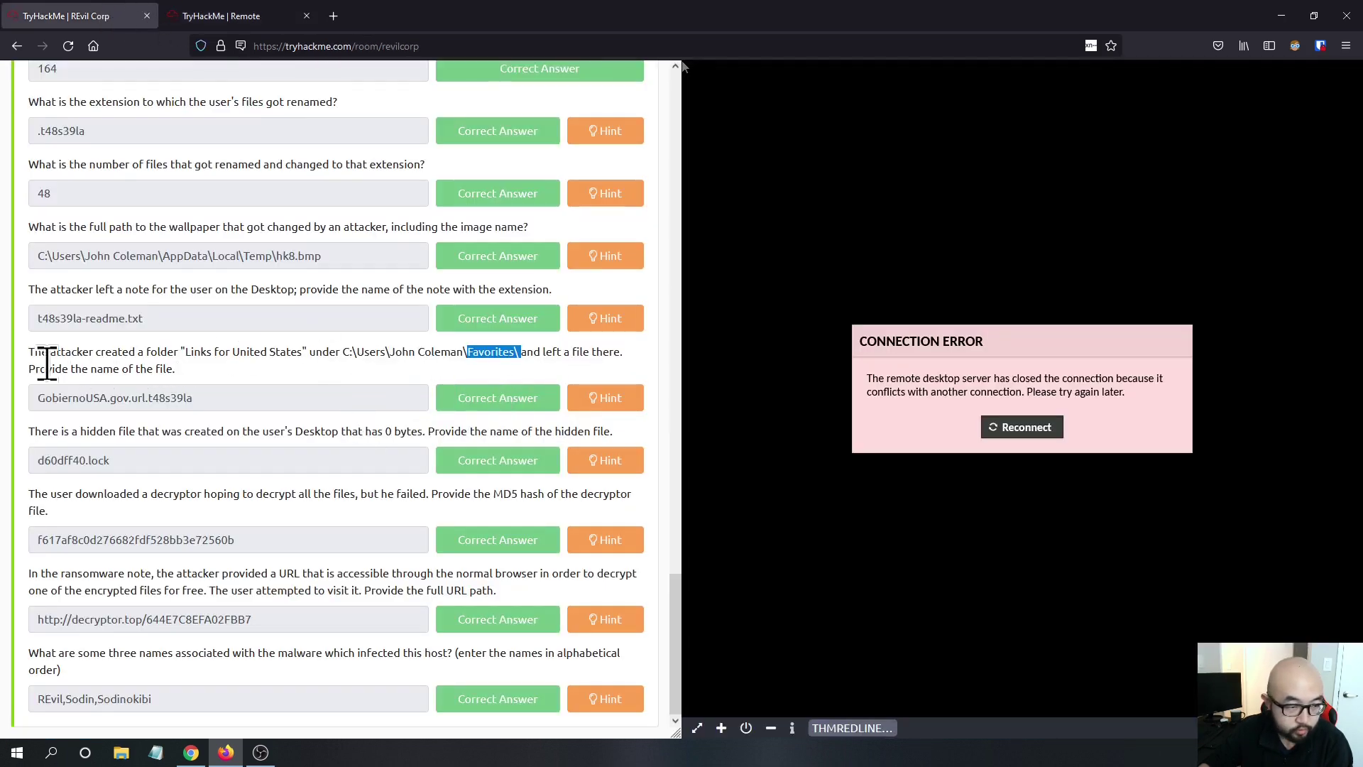
{"action": "left_click", "coordinate": [216, 16]}
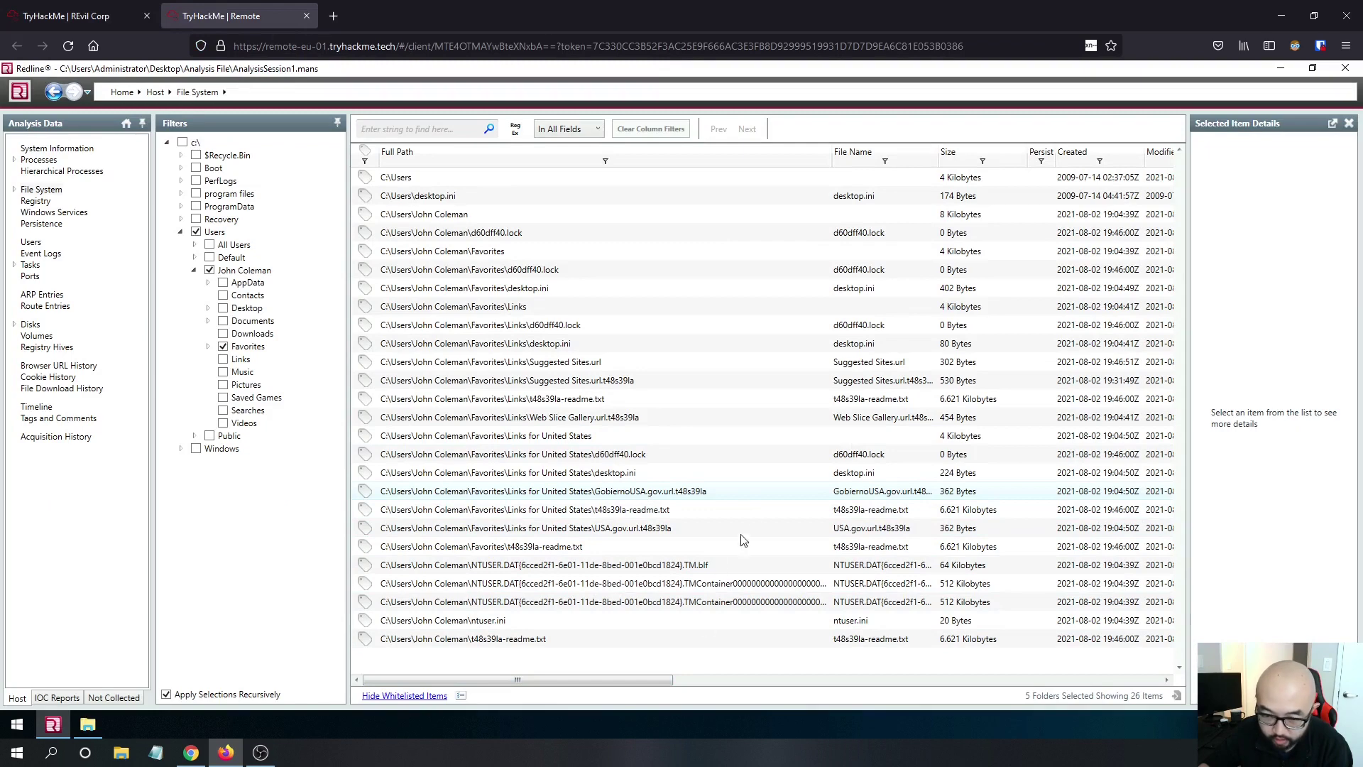
{"action": "left_click", "coordinate": [743, 492]}
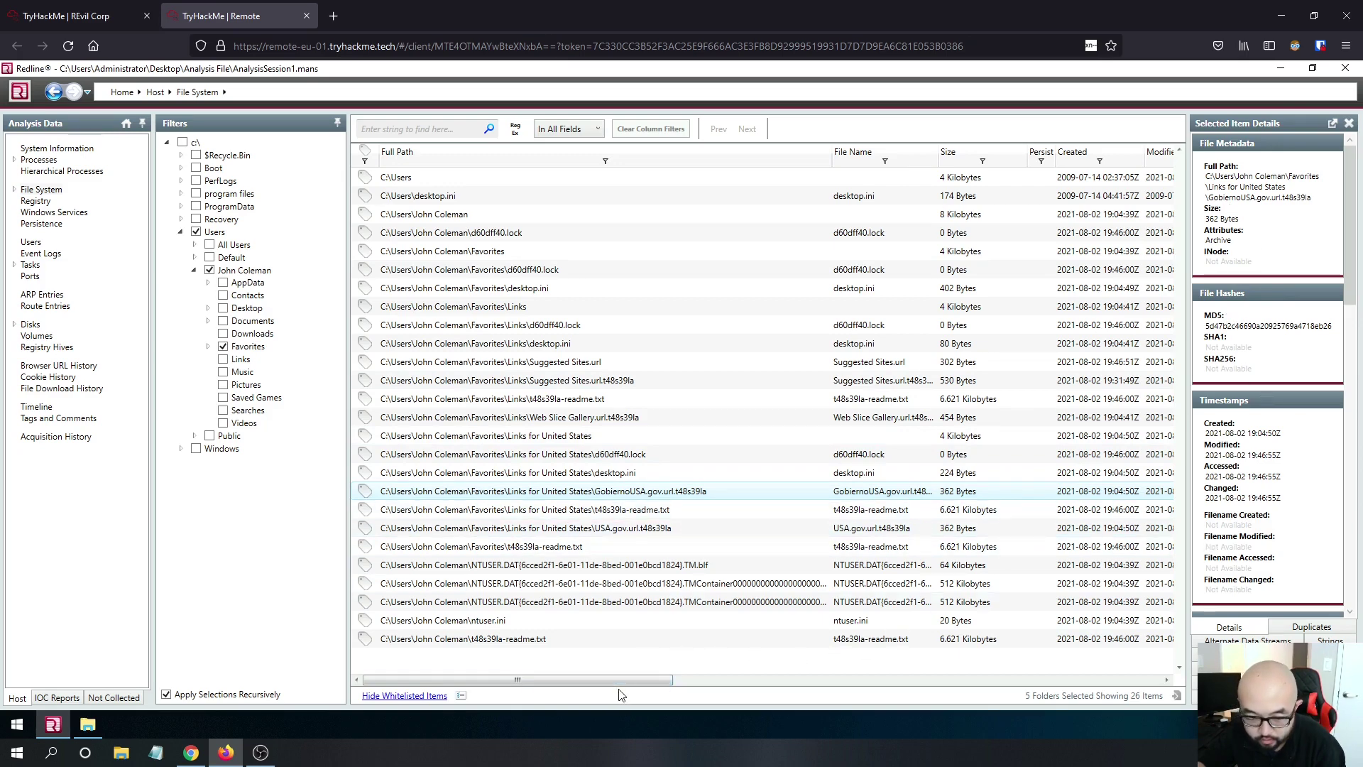
Examine the remaining columns of the selected Favorites file, widening SID Type, and return to the TryHackMe room's questions.
{"action": "left_click_drag", "start_coordinate": [619, 682], "coordinate": [930, 668]}
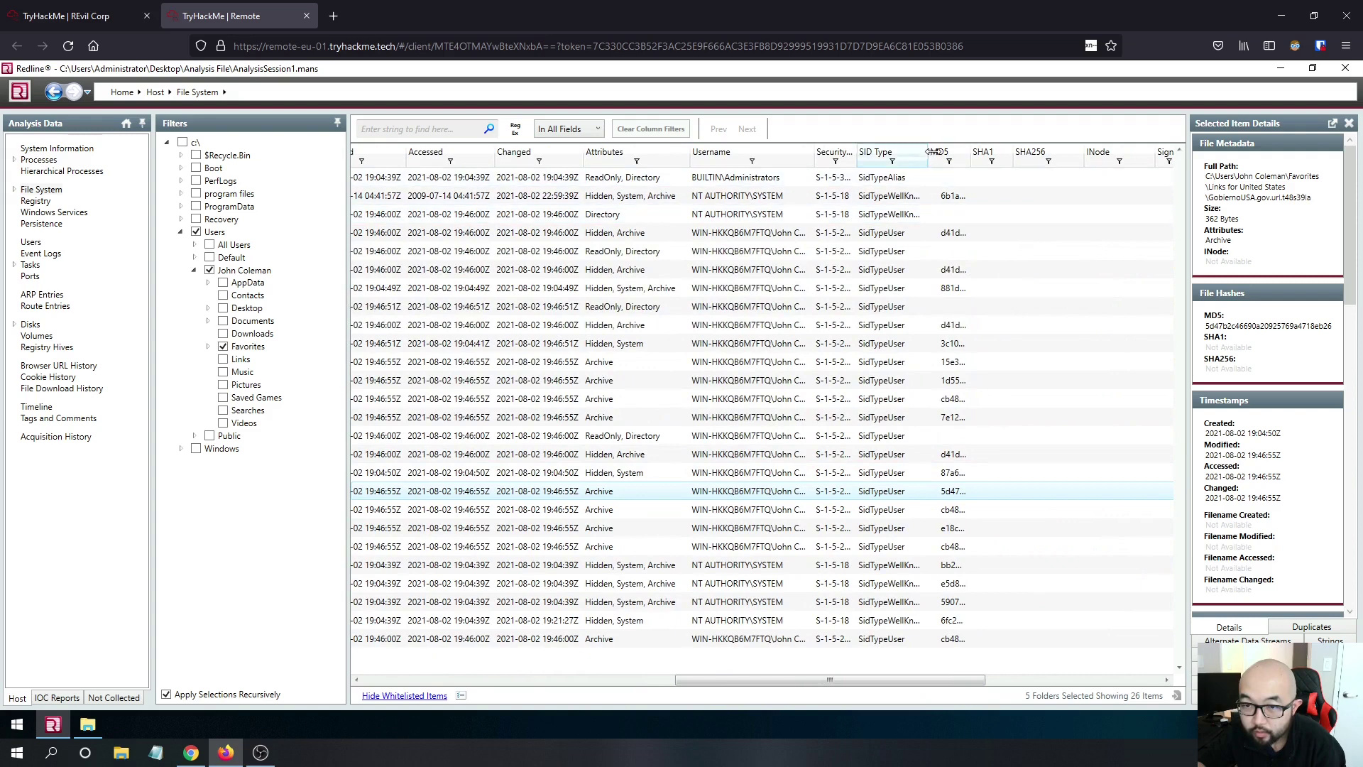
{"action": "left_click_drag", "start_coordinate": [1057, 153], "coordinate": [1134, 156]}
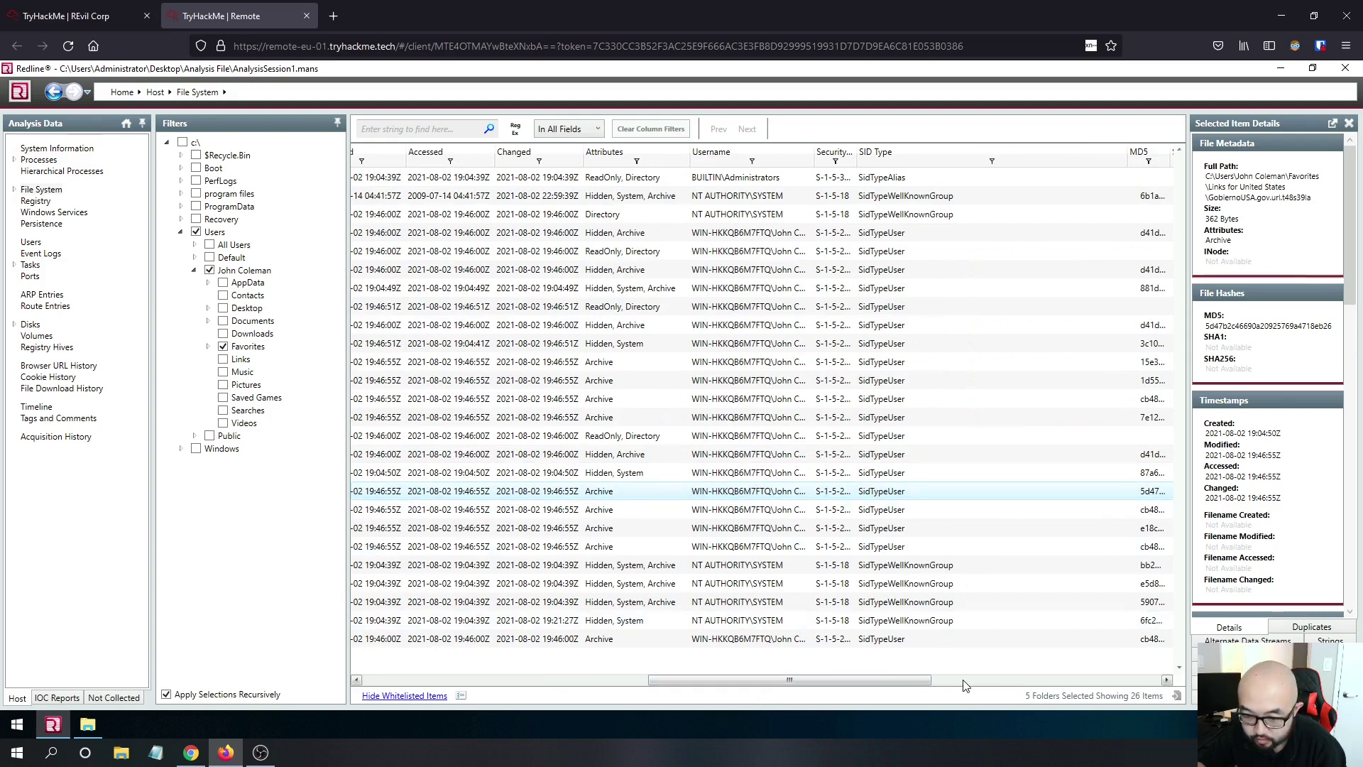
{"action": "left_click", "coordinate": [1034, 683]}
{"action": "left_click", "coordinate": [1045, 683]}
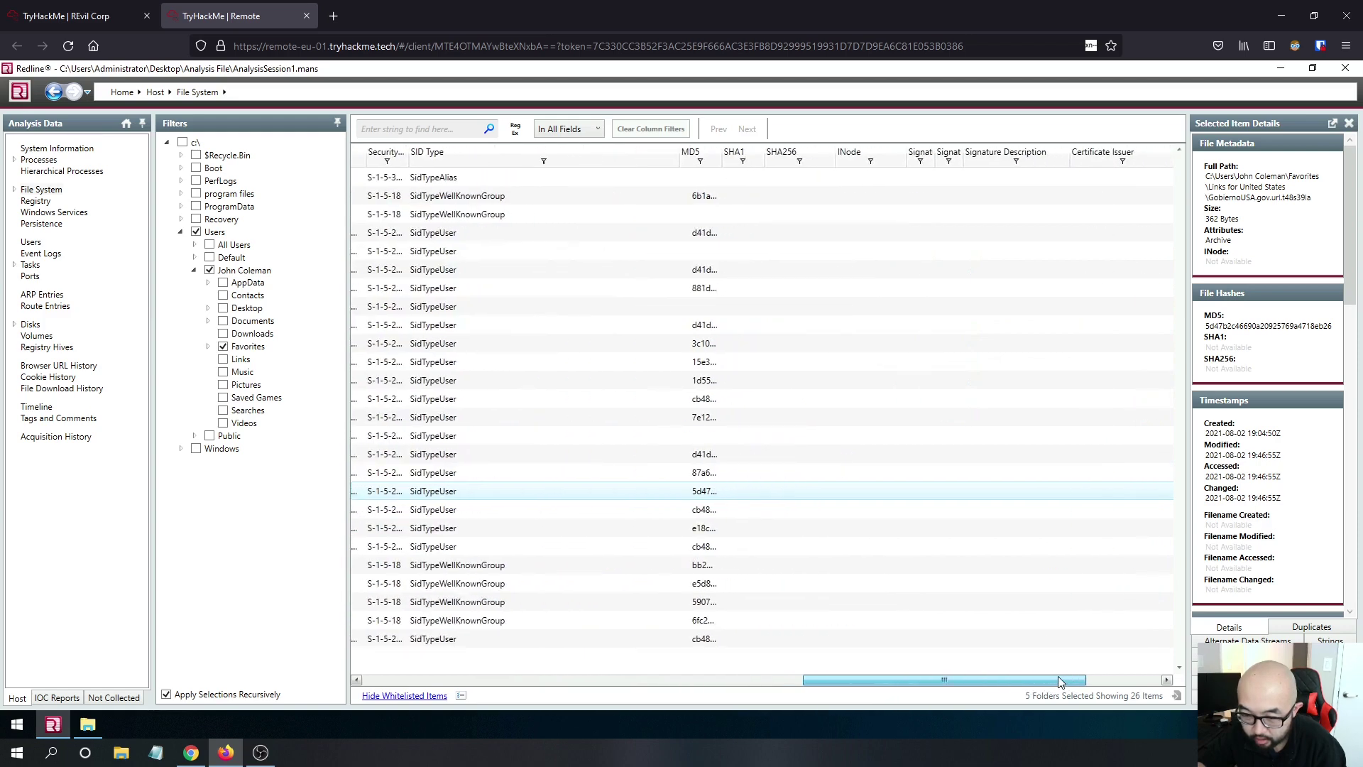
{"action": "left_click_drag", "start_coordinate": [940, 681], "coordinate": [671, 682]}
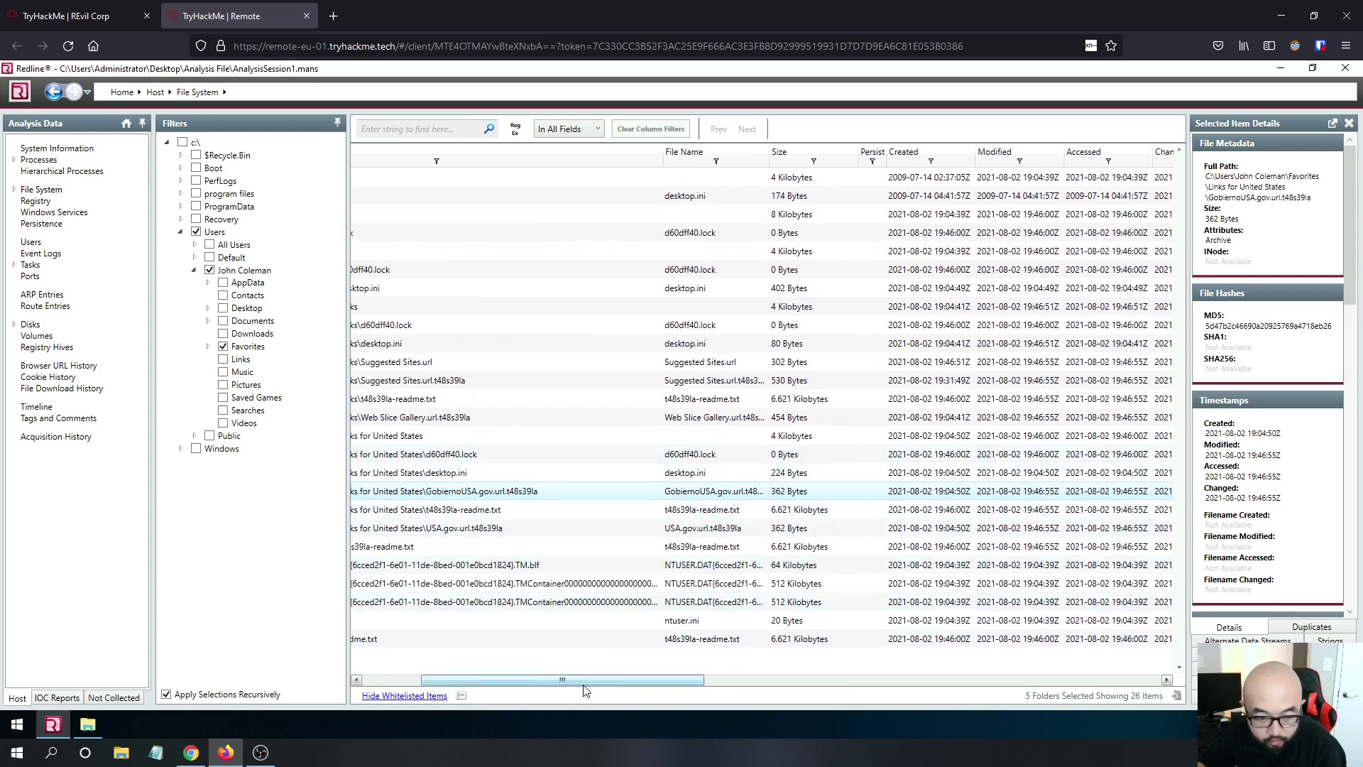
{"action": "left_click_drag", "start_coordinate": [587, 680], "coordinate": [525, 680]}
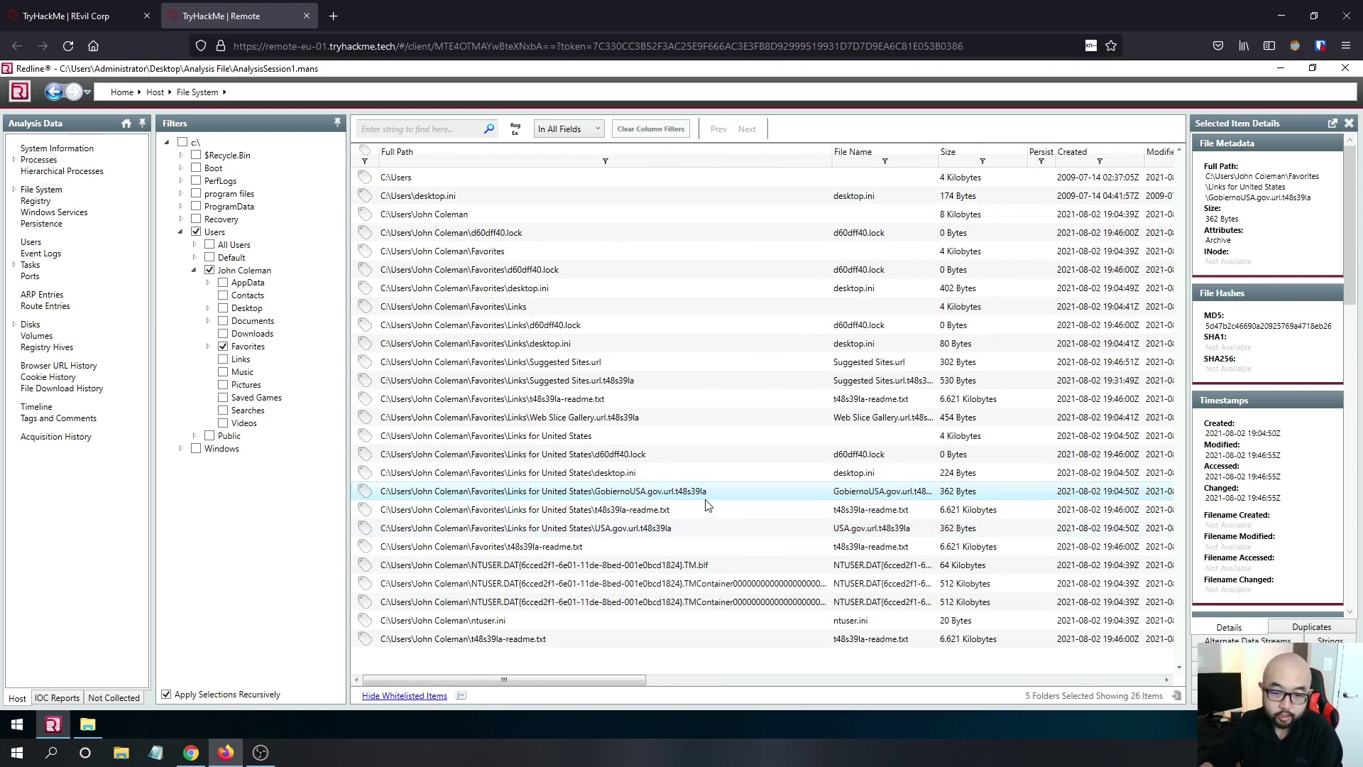
{"action": "left_click", "coordinate": [137, 15]}
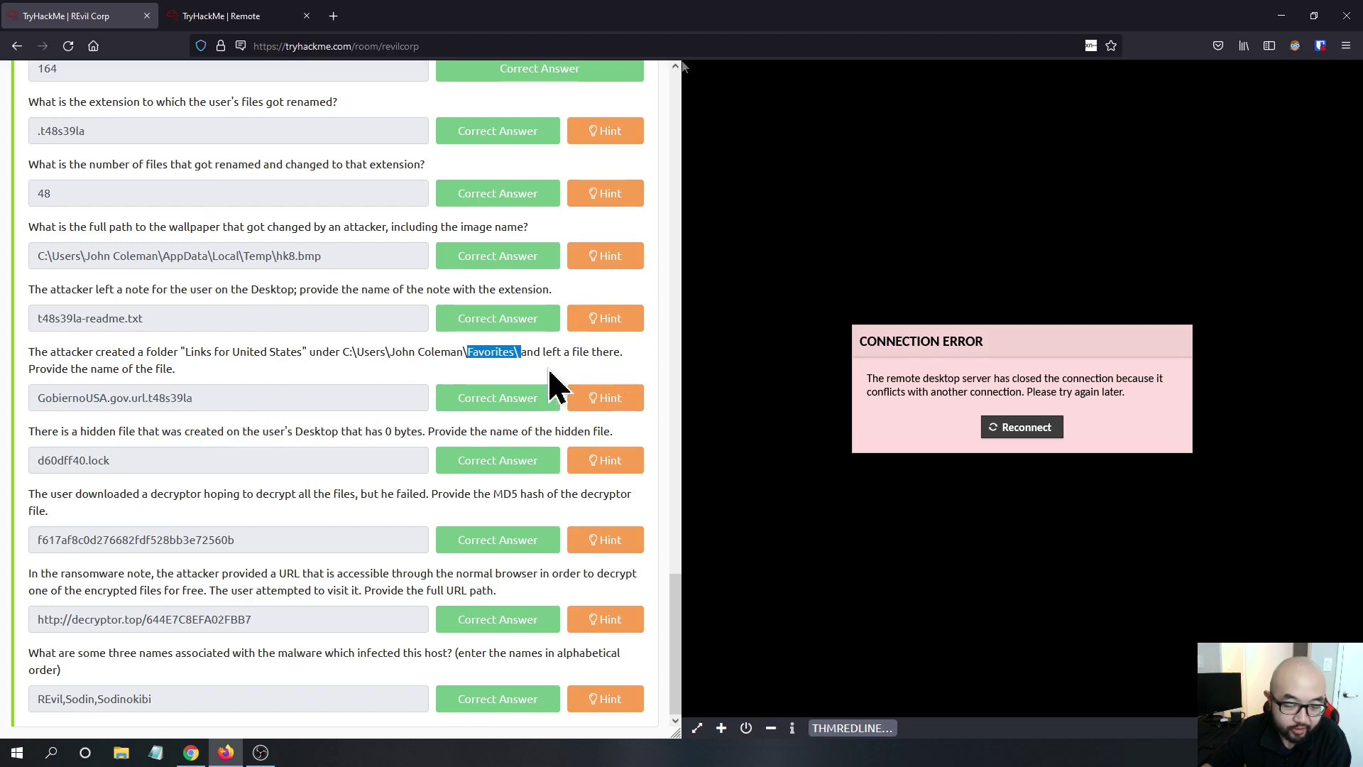
Read the hint for the "Links for United States" question, and highlight the folder name and its parent path in the question.
{"action": "left_click", "coordinate": [602, 399]}
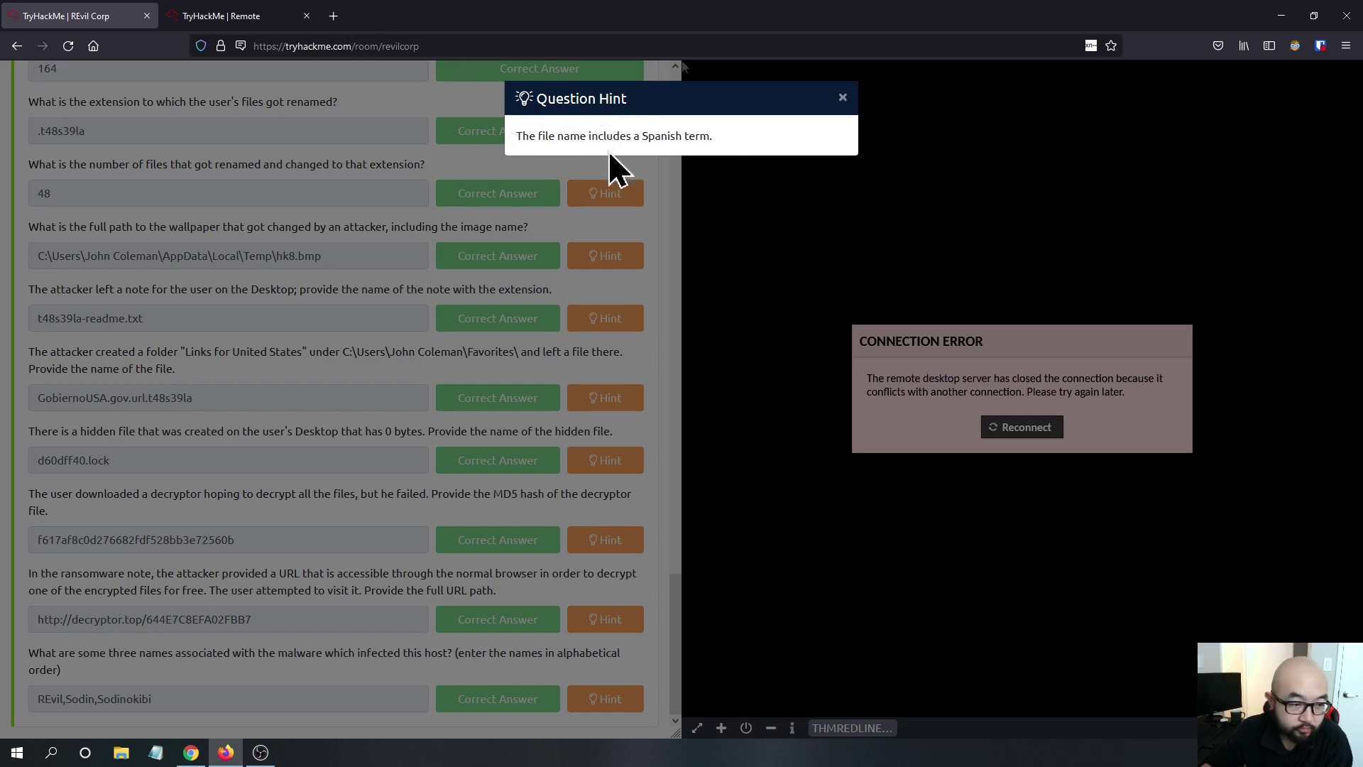
{"action": "left_click", "coordinate": [332, 392]}
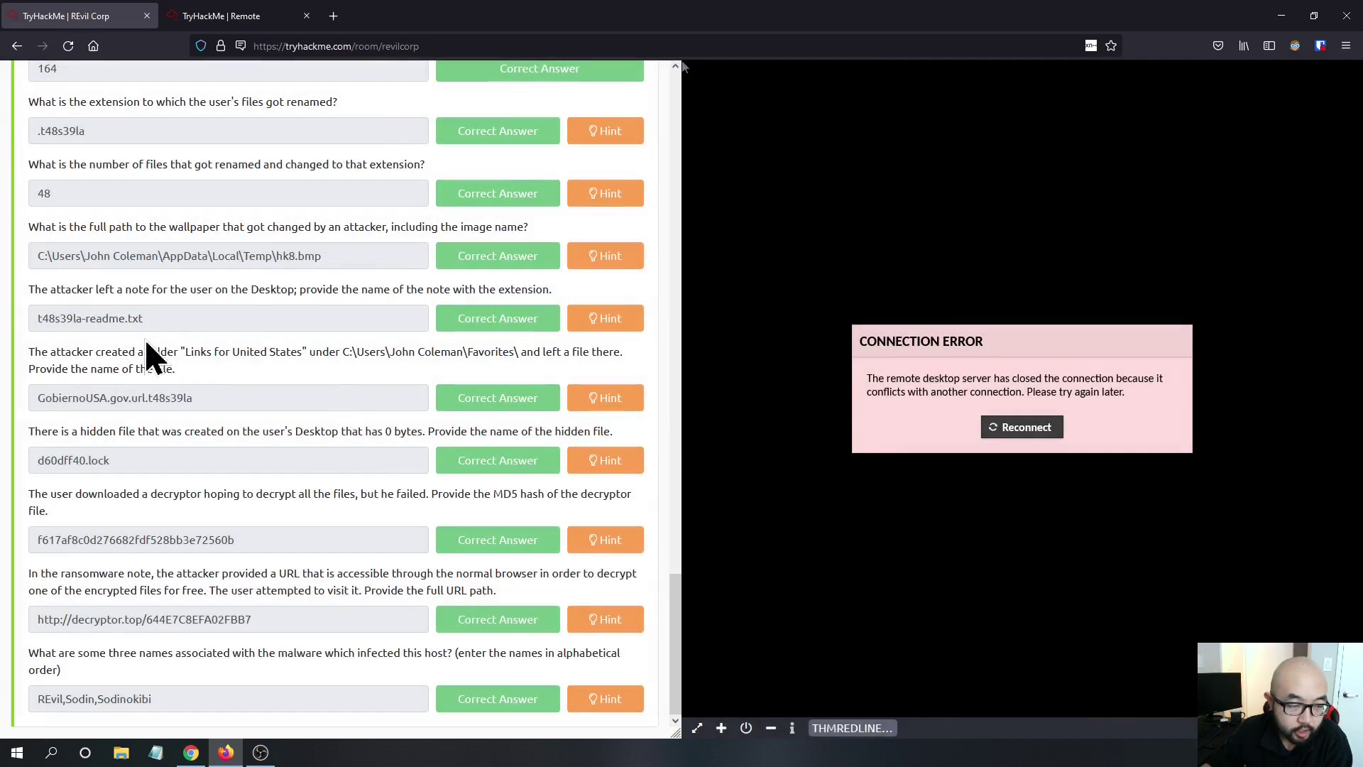
{"action": "left_click_drag", "start_coordinate": [186, 352], "coordinate": [303, 353]}
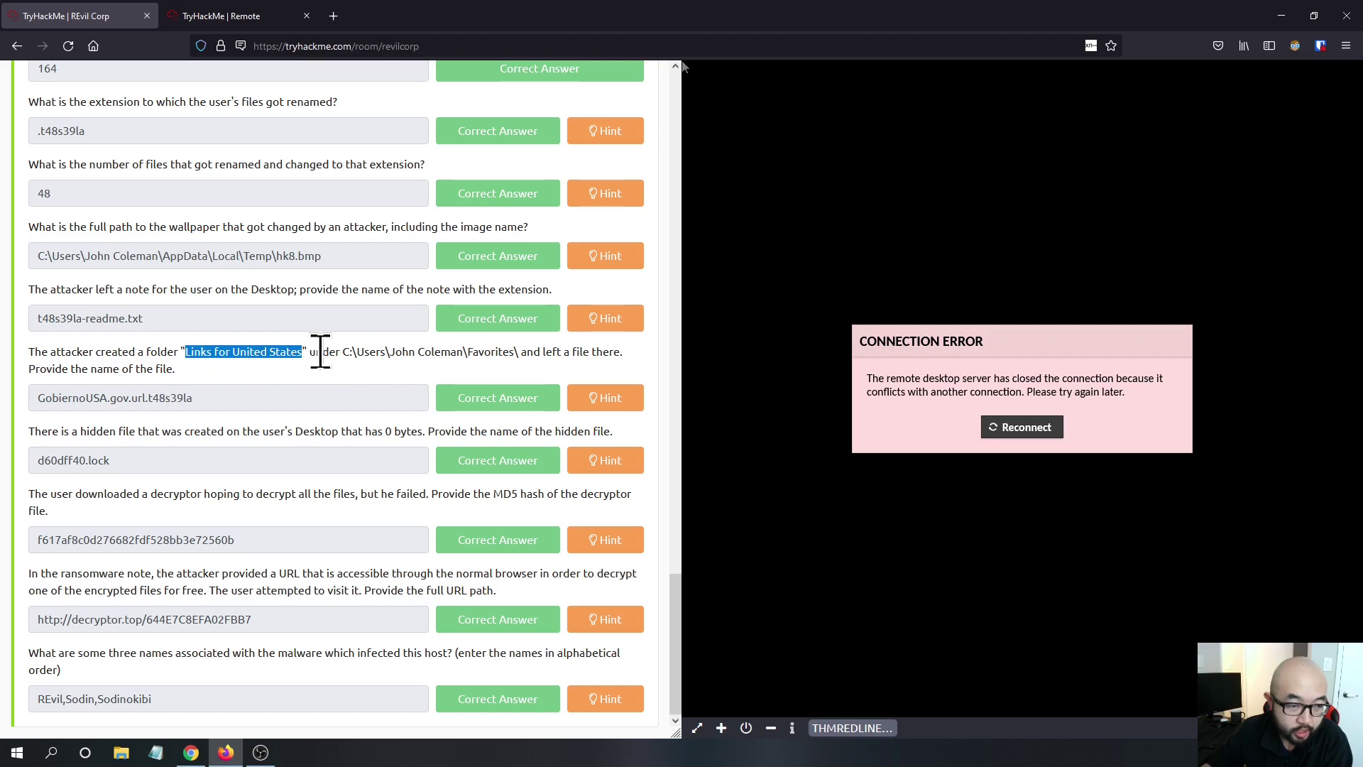
{"action": "left_click_drag", "start_coordinate": [521, 353], "coordinate": [298, 351]}
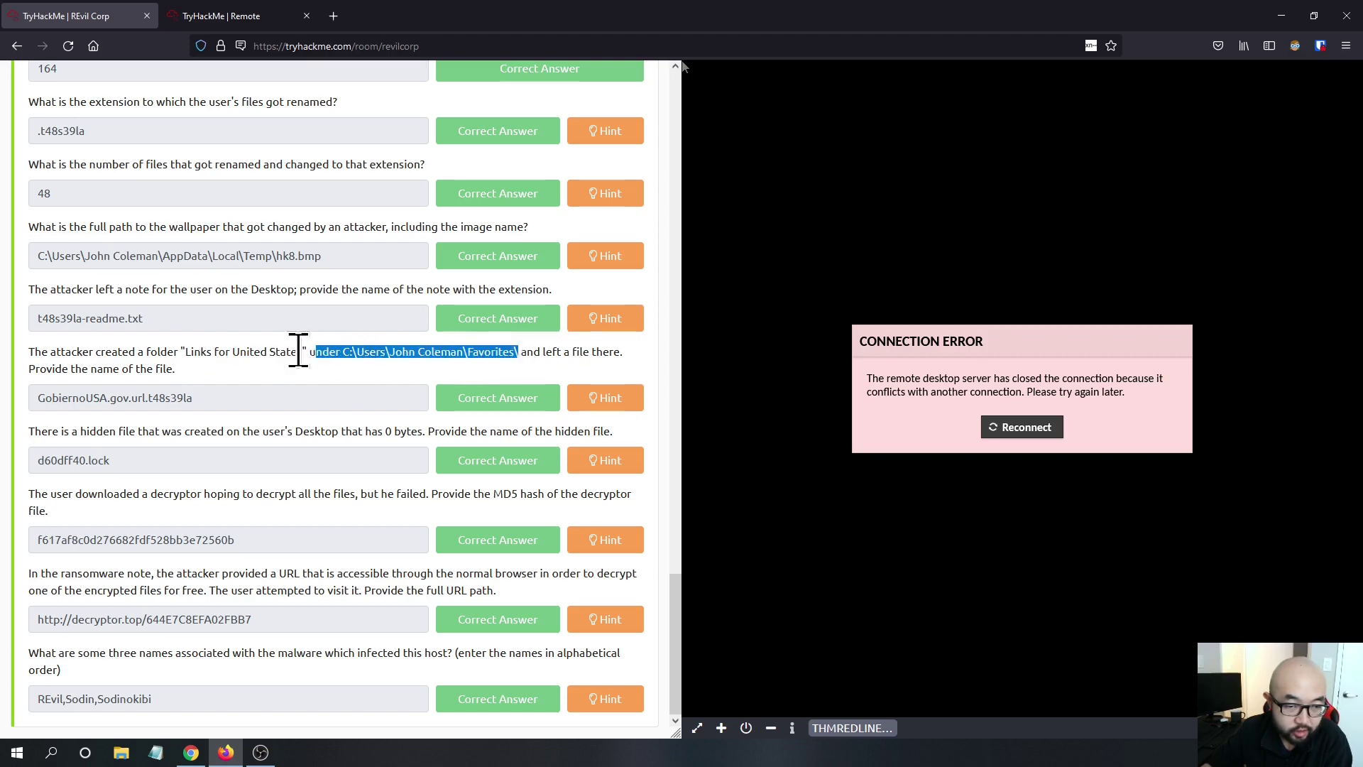
Check the Favorites listing in Redline, and highlight the Spanish-term clue in the TryHackMe question's hint.
{"action": "left_click", "coordinate": [259, 14]}
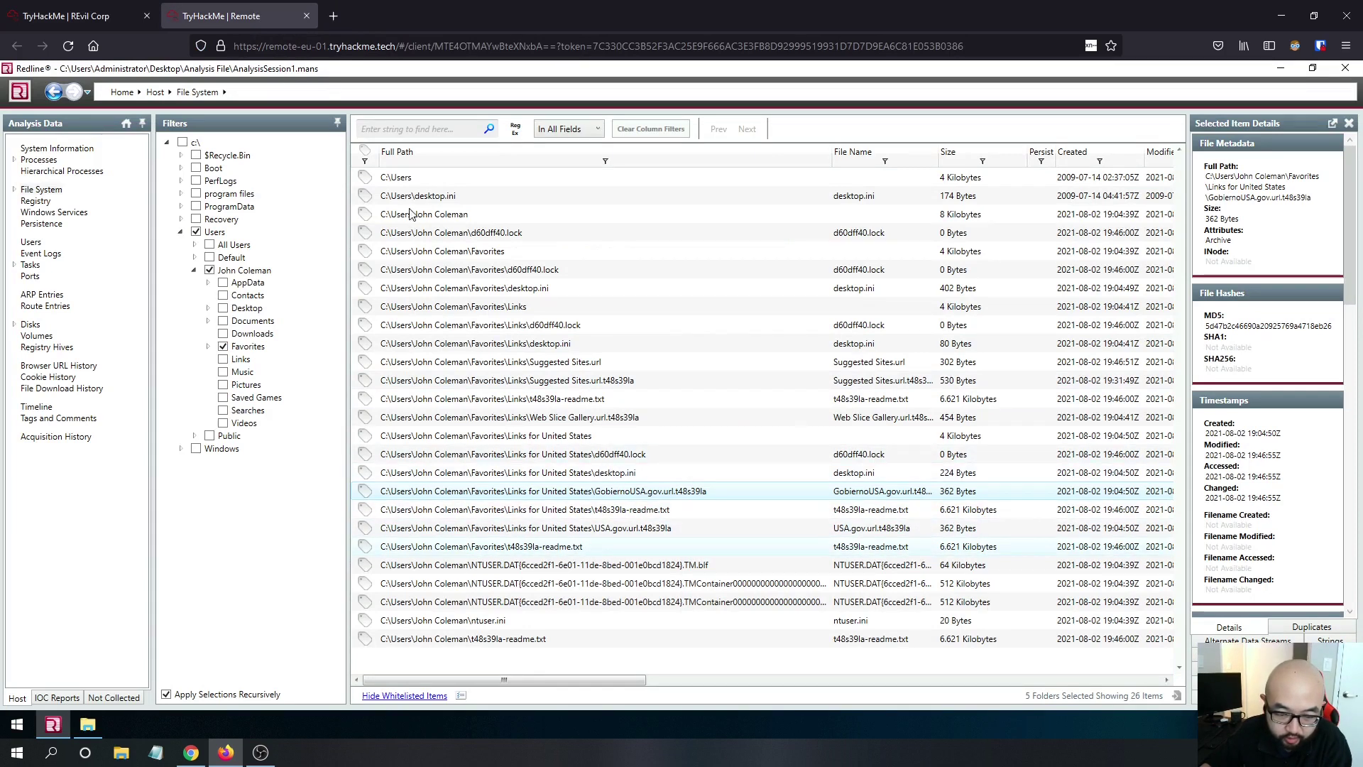
{"action": "left_click", "coordinate": [46, 15]}
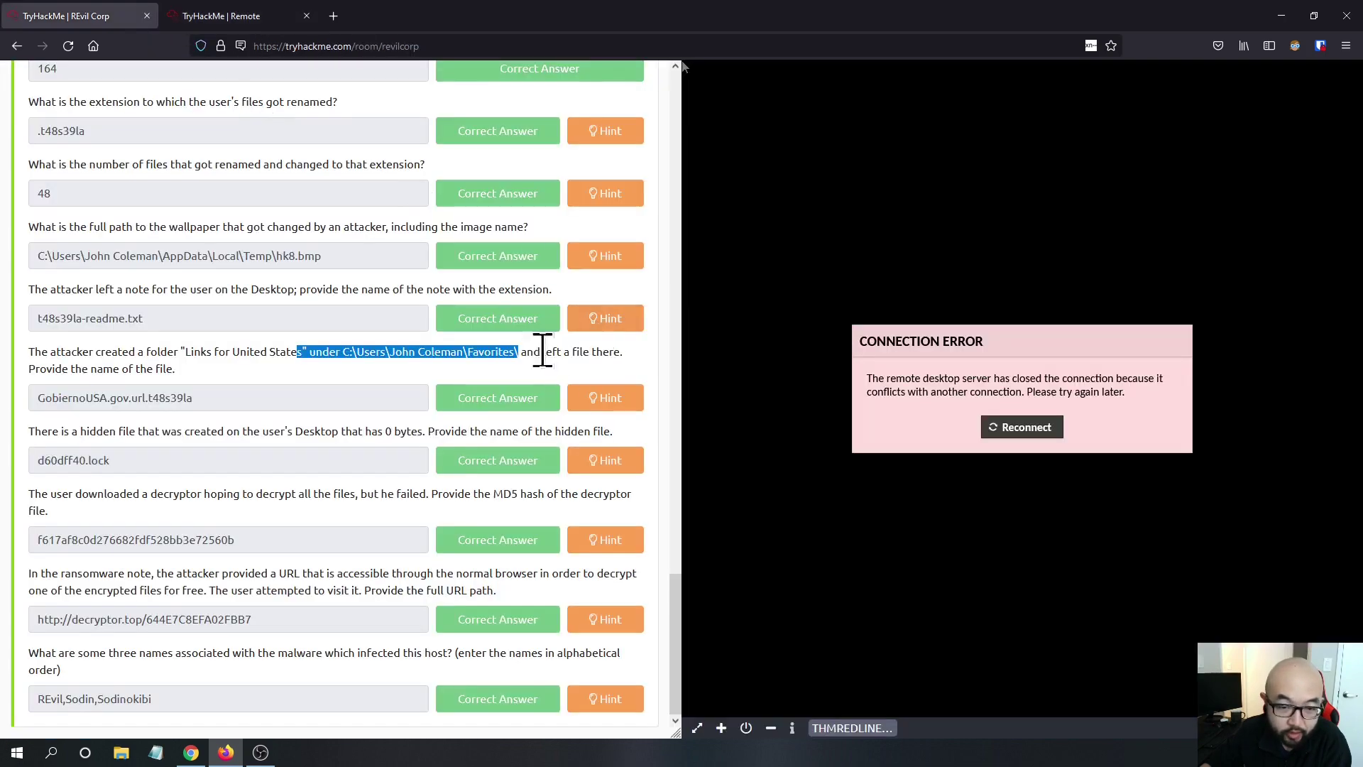
{"action": "left_click", "coordinate": [615, 399]}
{"action": "left_click_drag", "start_coordinate": [723, 138], "coordinate": [580, 136]}
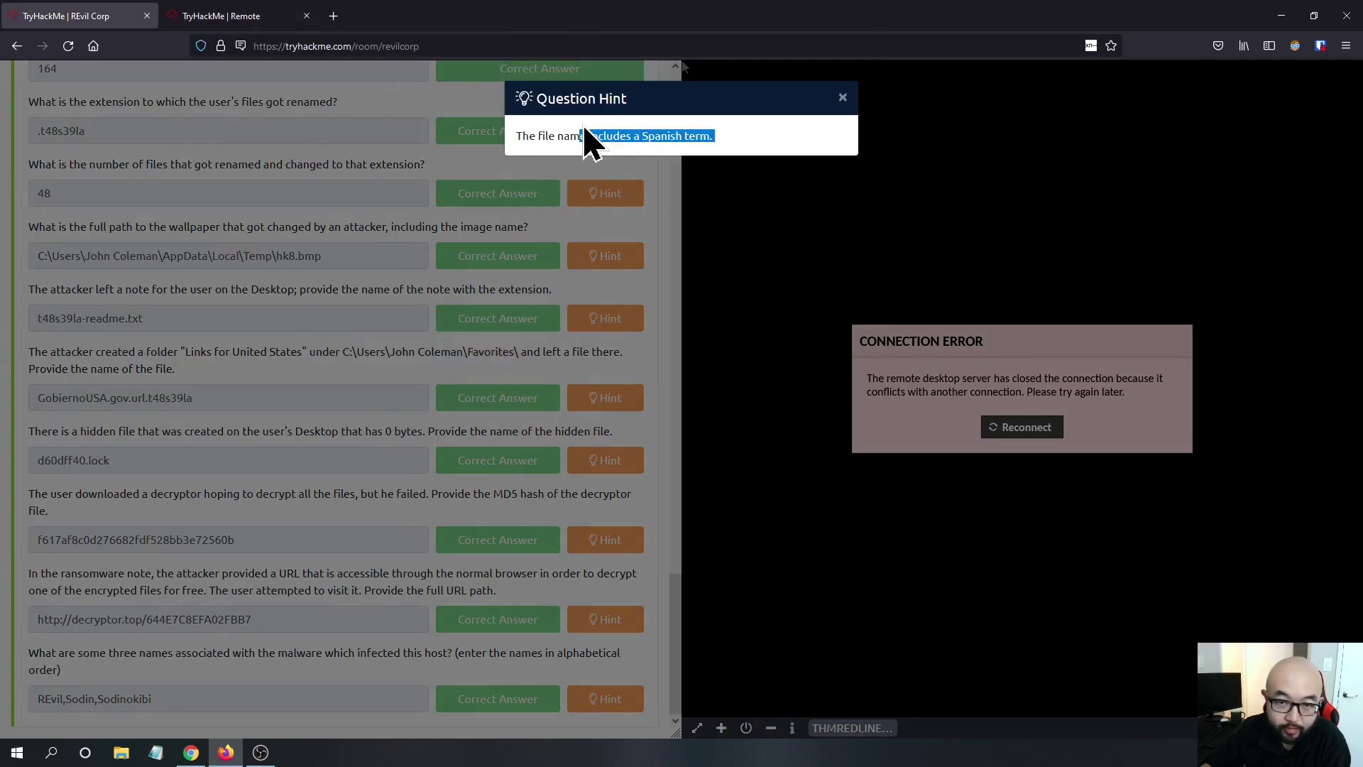
Compare t48s39la-readme.txt, USA.gov.url.t48s39la and GobiernoUSA.gov.url.t48s39la under Links for United States in Redline, selecting each in turn.
{"action": "left_click", "coordinate": [241, 15]}
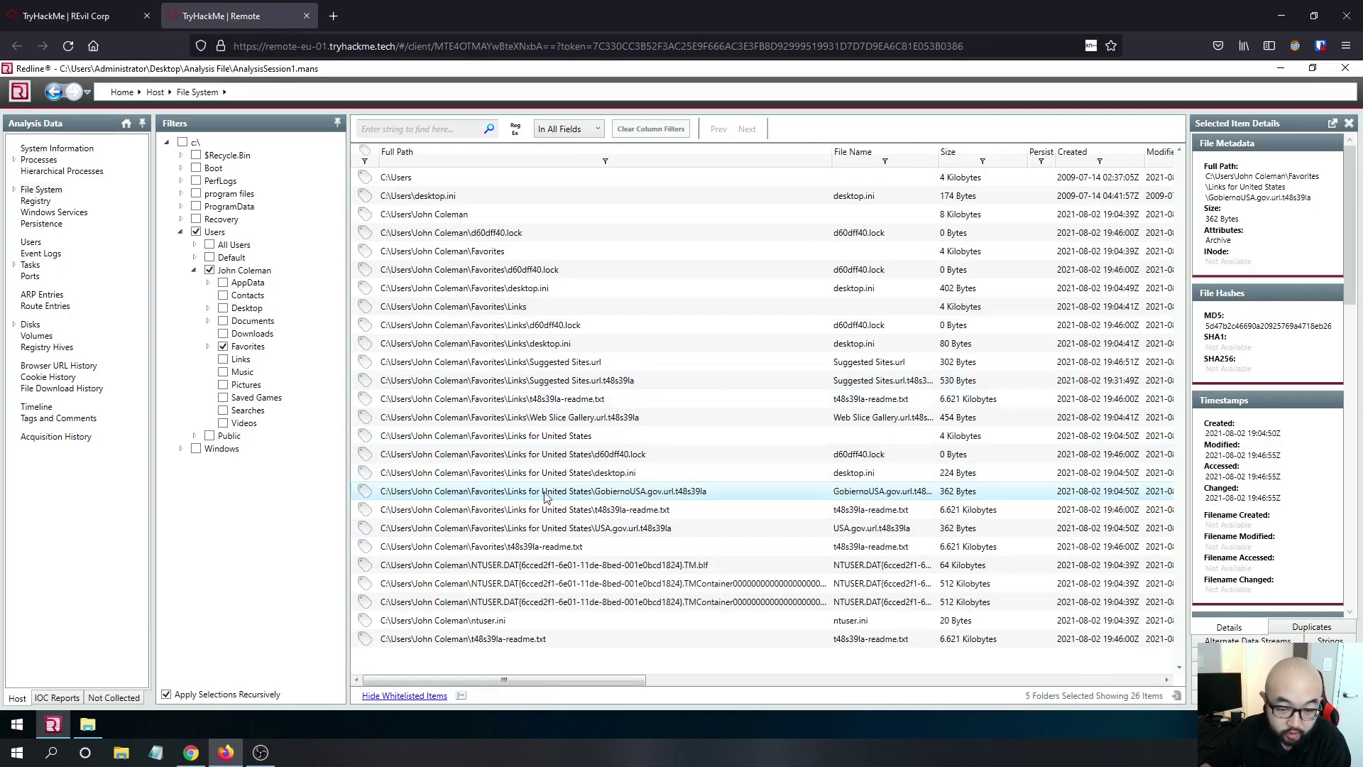
{"action": "left_click", "coordinate": [641, 531]}
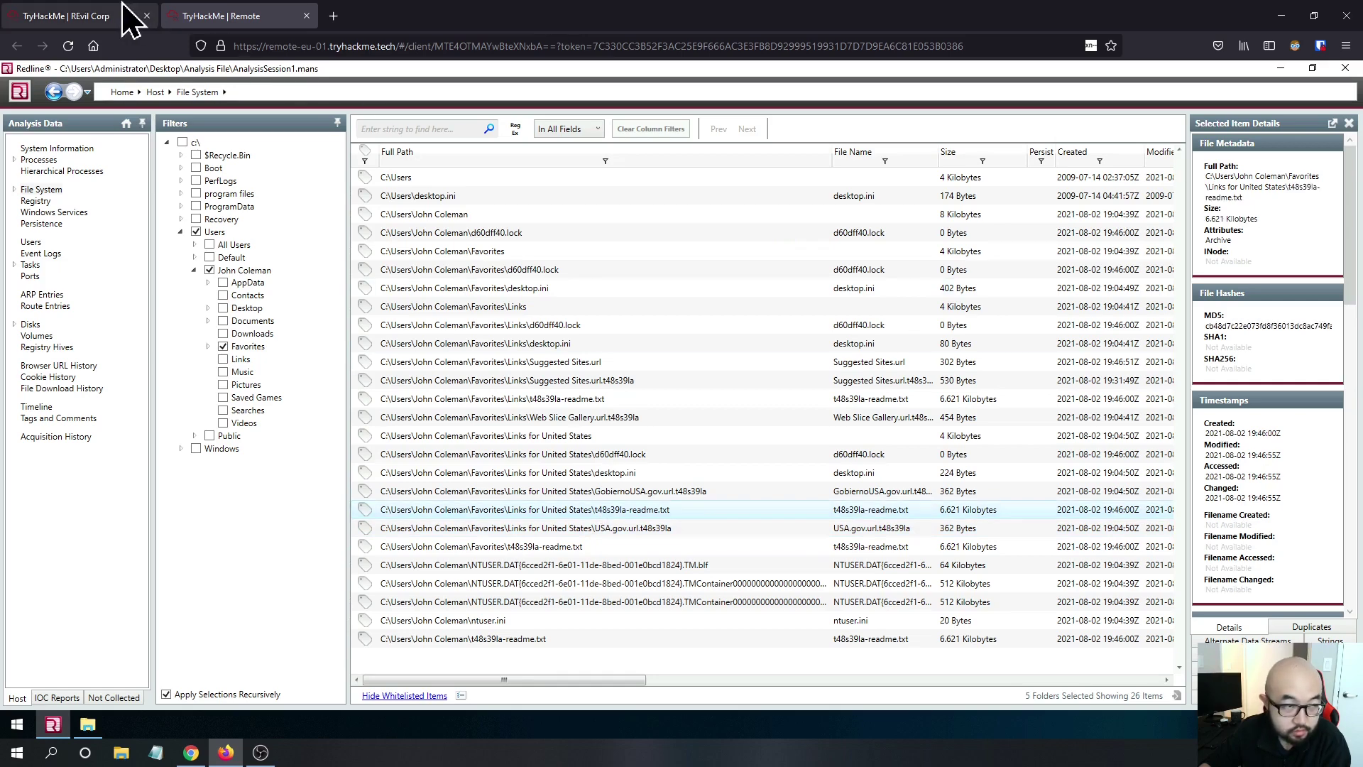
{"action": "left_click", "coordinate": [136, 15]}
{"action": "left_click", "coordinate": [312, 274]}
{"action": "left_click", "coordinate": [274, 15]}
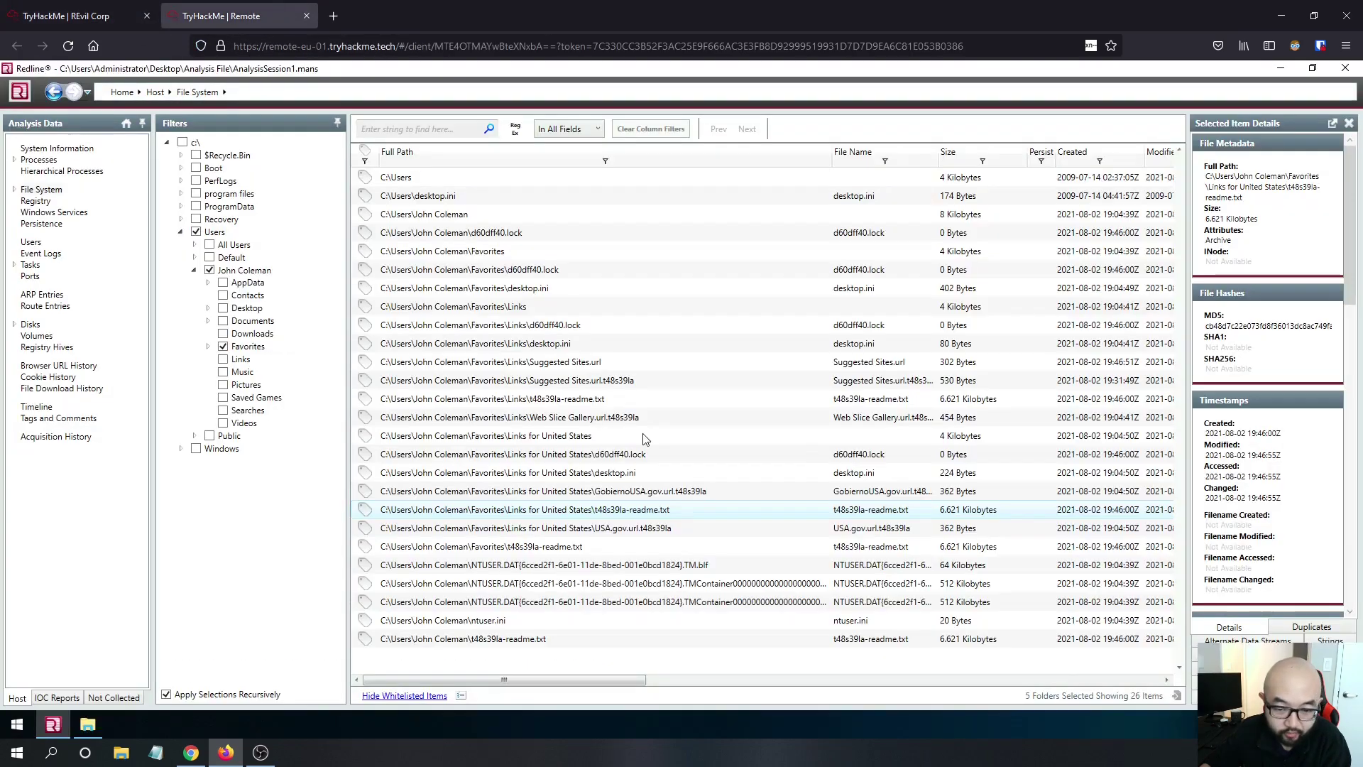
{"action": "left_click", "coordinate": [637, 531]}
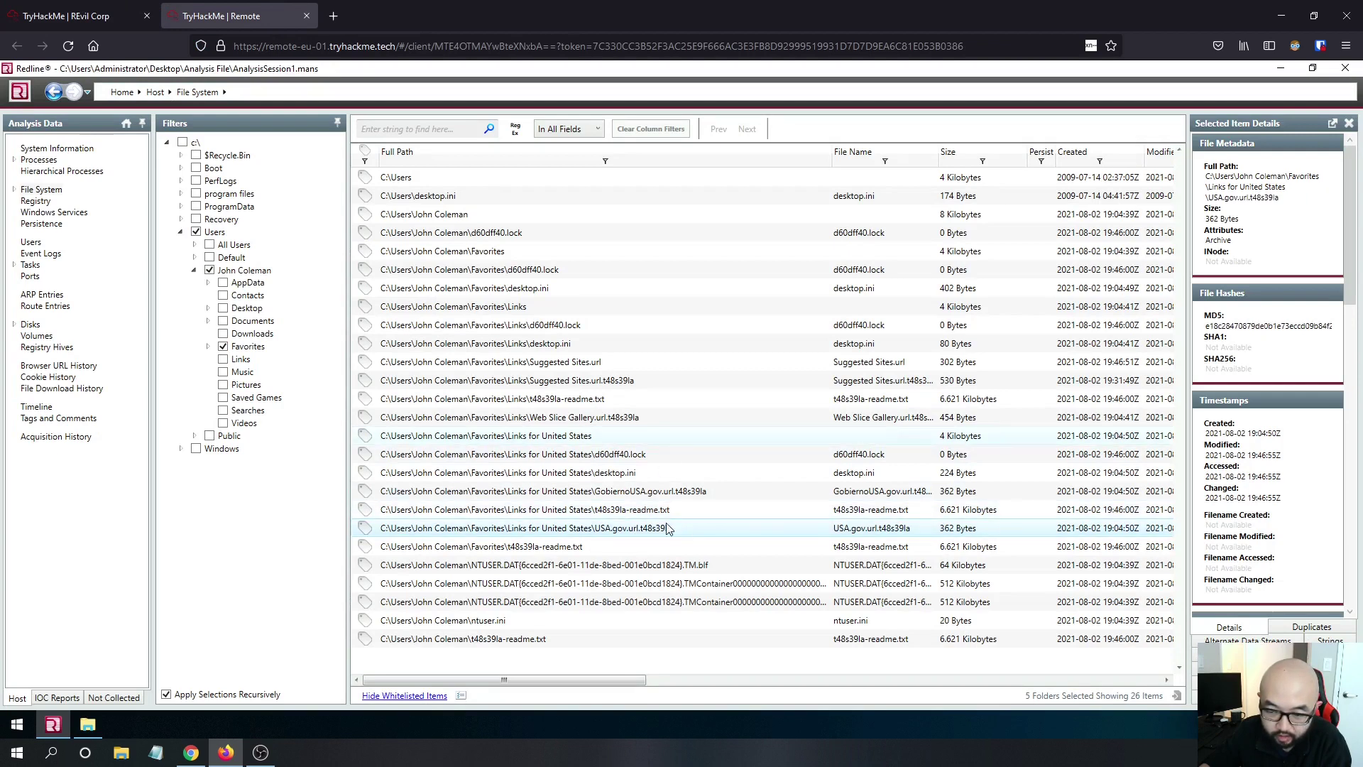
{"action": "left_click", "coordinate": [617, 491]}
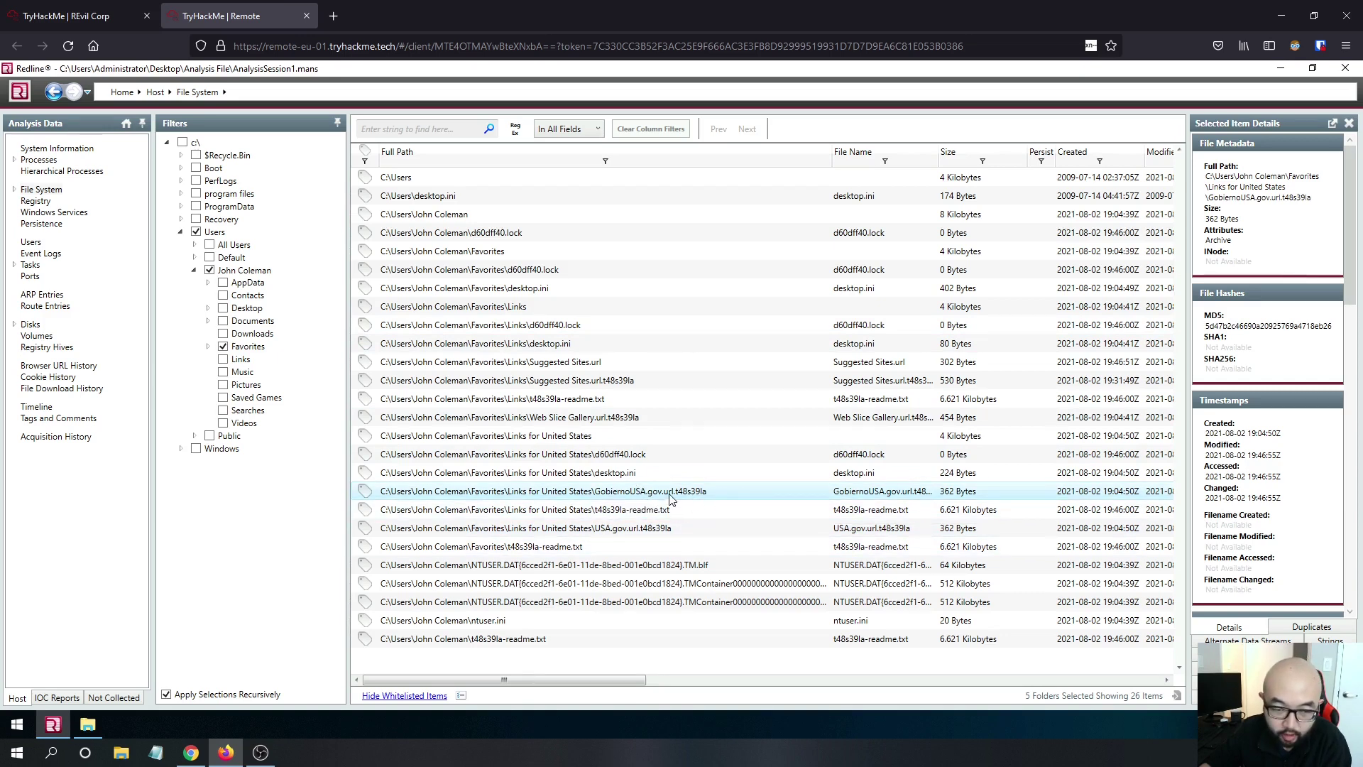
Return to the TryHackMe room, highlight the whole "Links for United States" question and recheck its hint.
{"action": "left_click", "coordinate": [128, 16]}
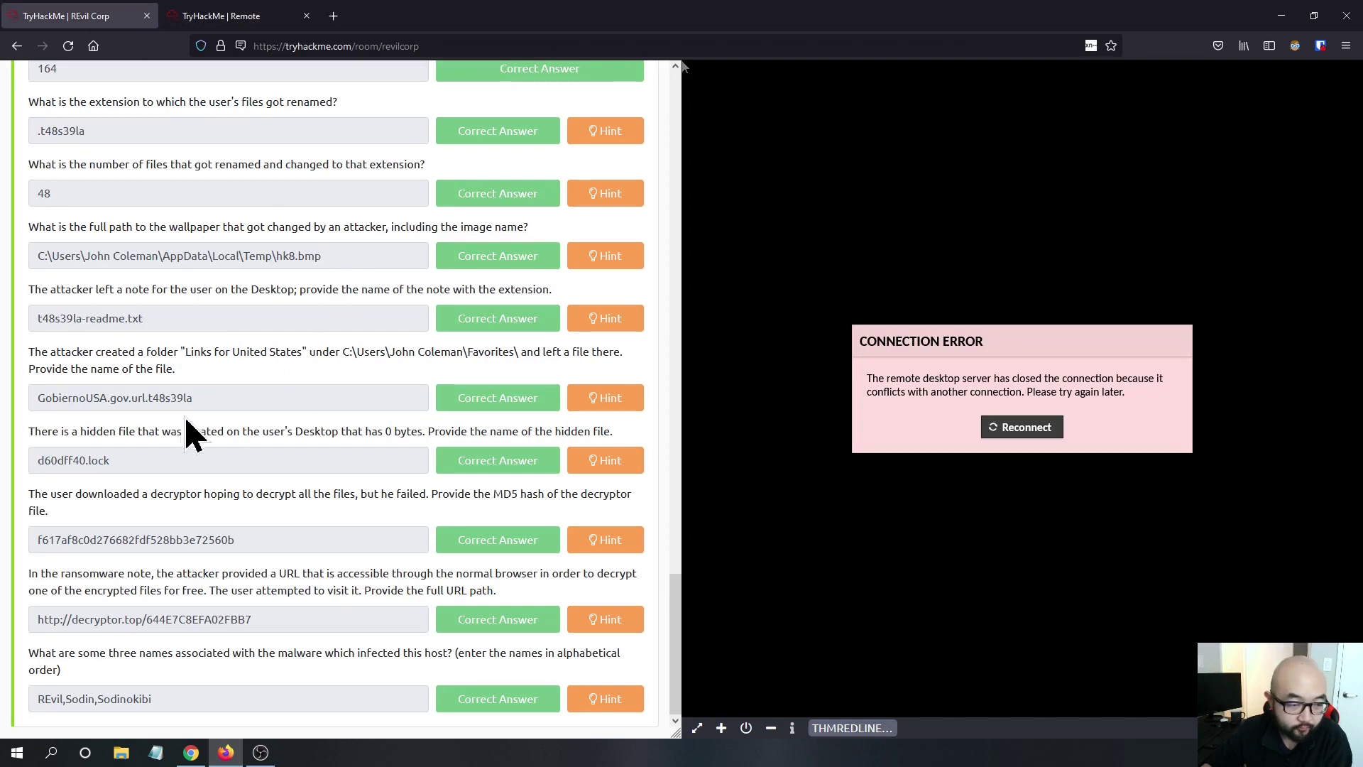
{"action": "left_click_drag", "start_coordinate": [188, 370], "coordinate": [29, 353]}
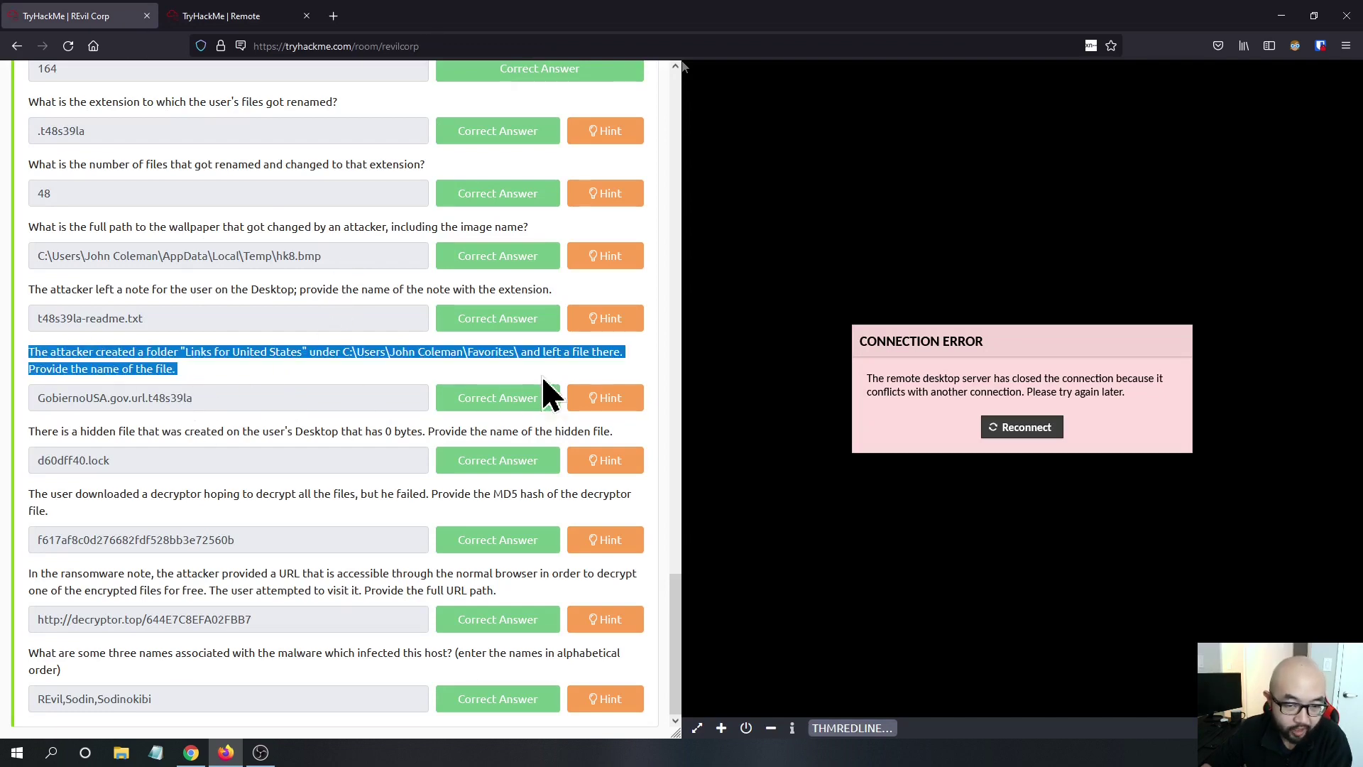
{"action": "left_click", "coordinate": [619, 398]}
{"action": "left_click", "coordinate": [688, 188]}
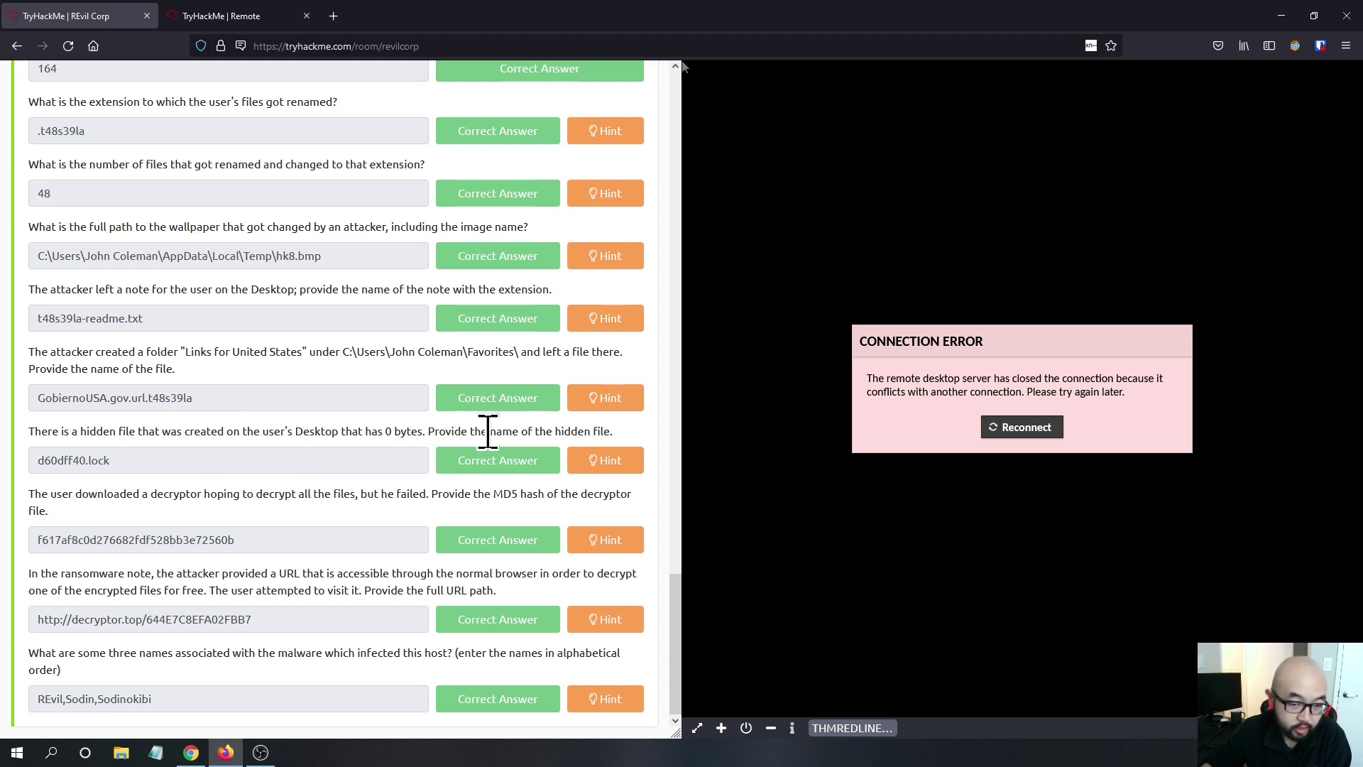
Replace Favorites with Desktop in Redline's File System filters and bring the Attributes column into view.
{"action": "left_click", "coordinate": [241, 17]}
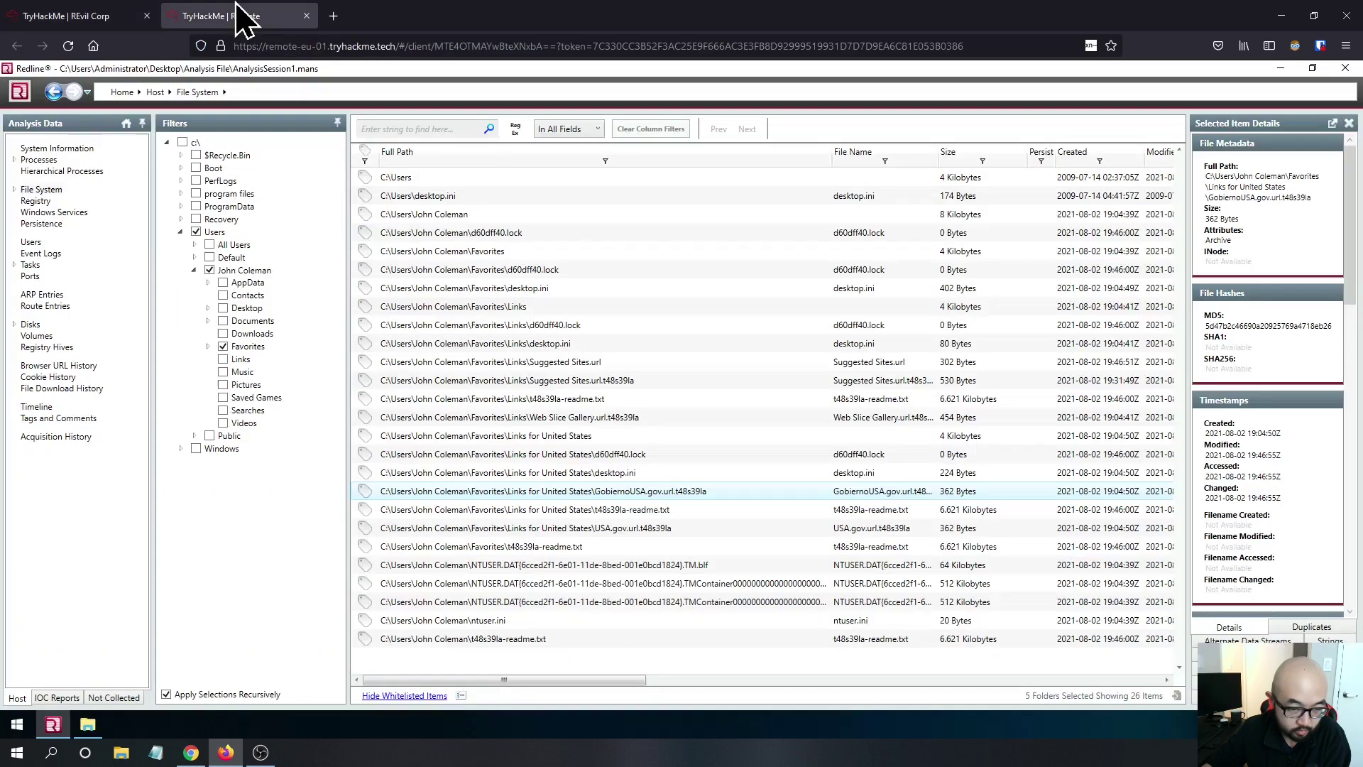
{"action": "left_click", "coordinate": [223, 347]}
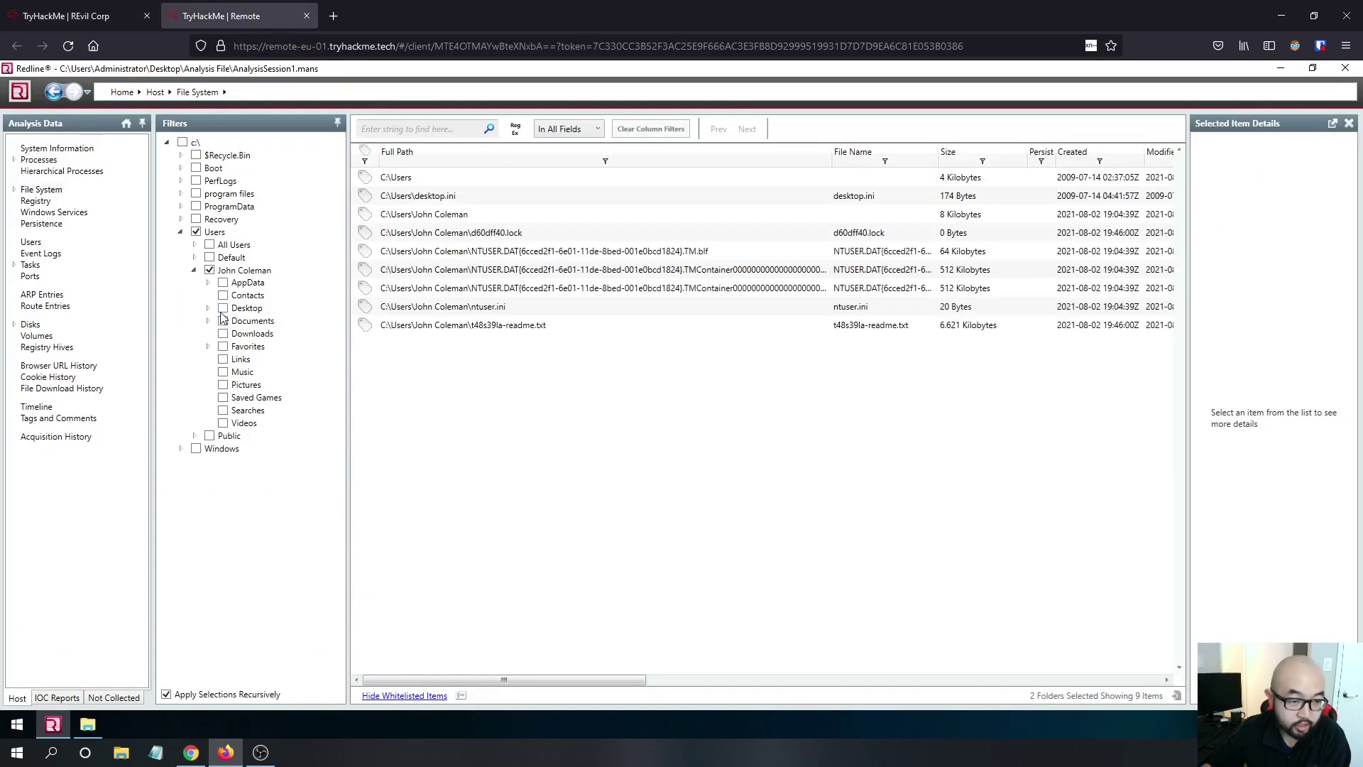
{"action": "left_click", "coordinate": [223, 307]}
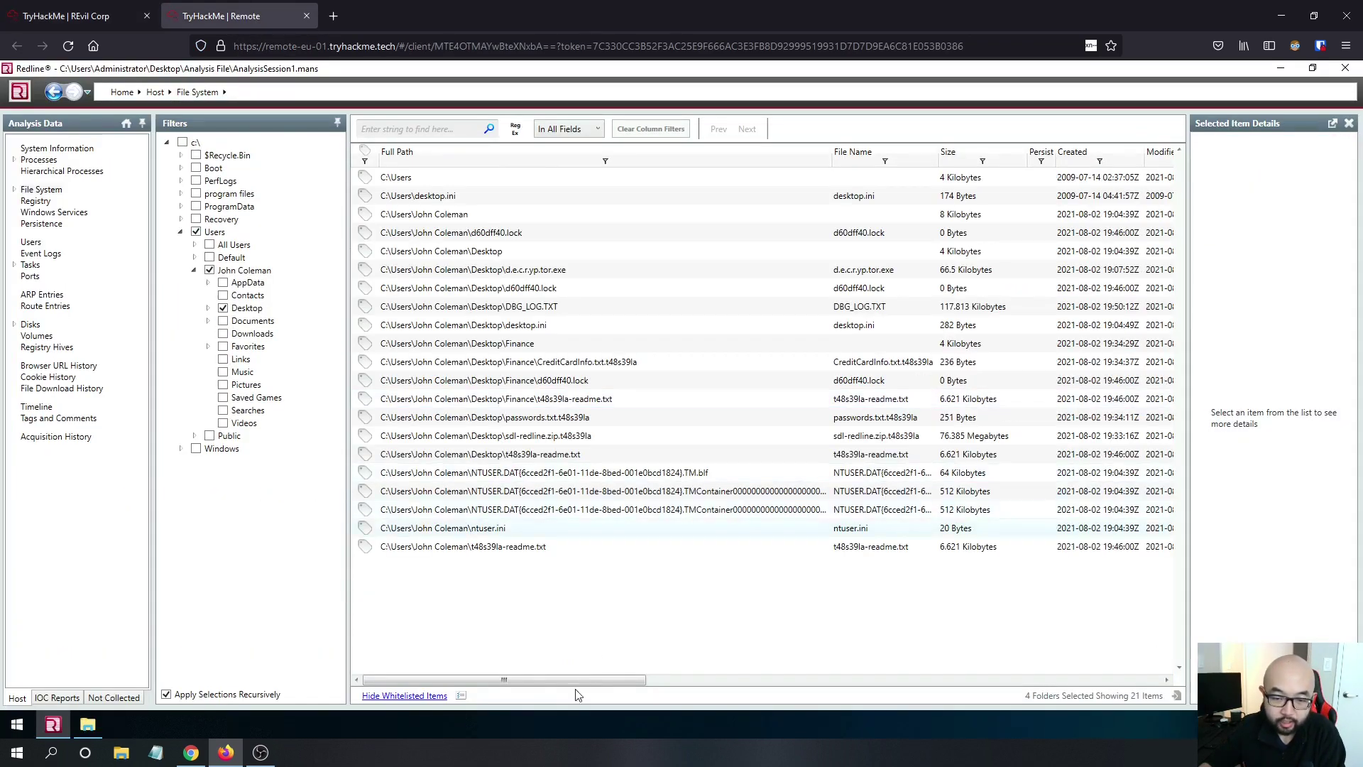
{"action": "left_click_drag", "start_coordinate": [556, 683], "coordinate": [570, 681]}
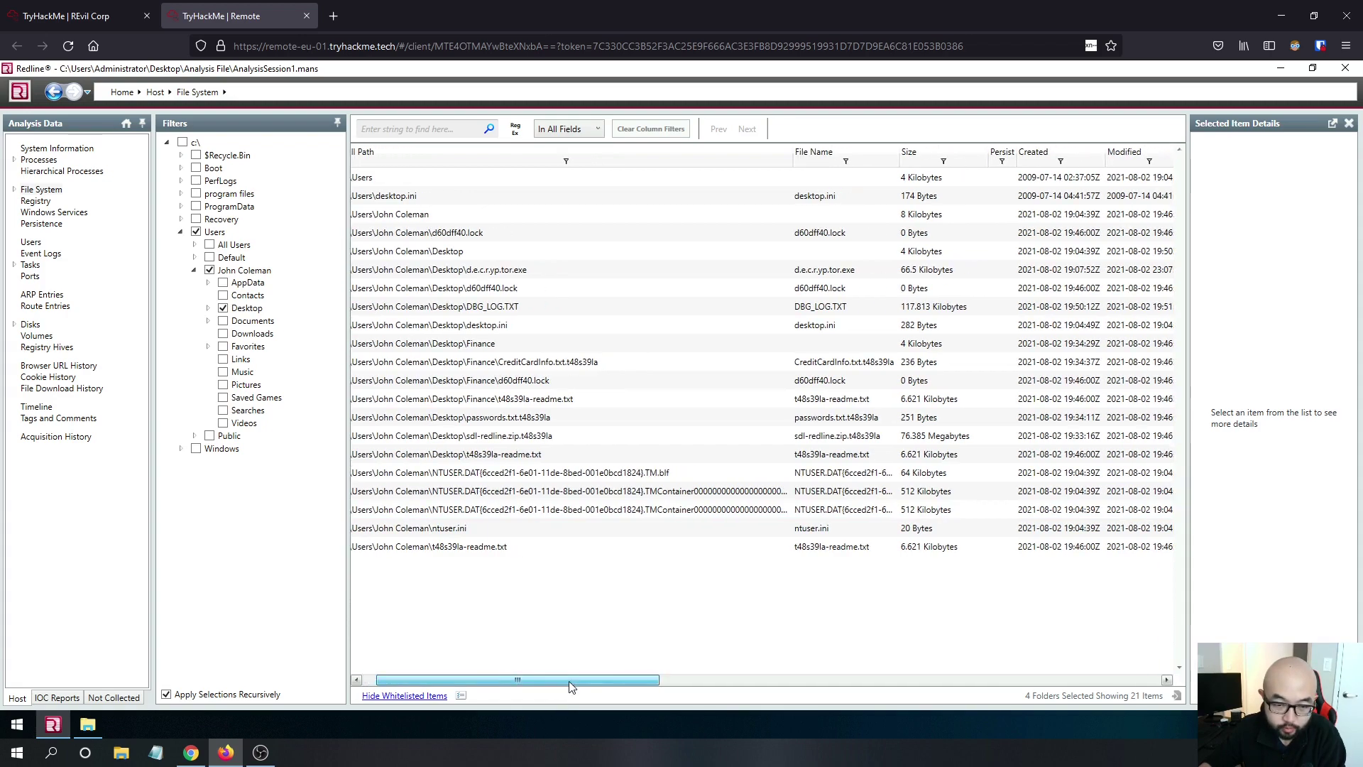
{"action": "left_click_drag", "start_coordinate": [696, 672], "coordinate": [773, 671]}
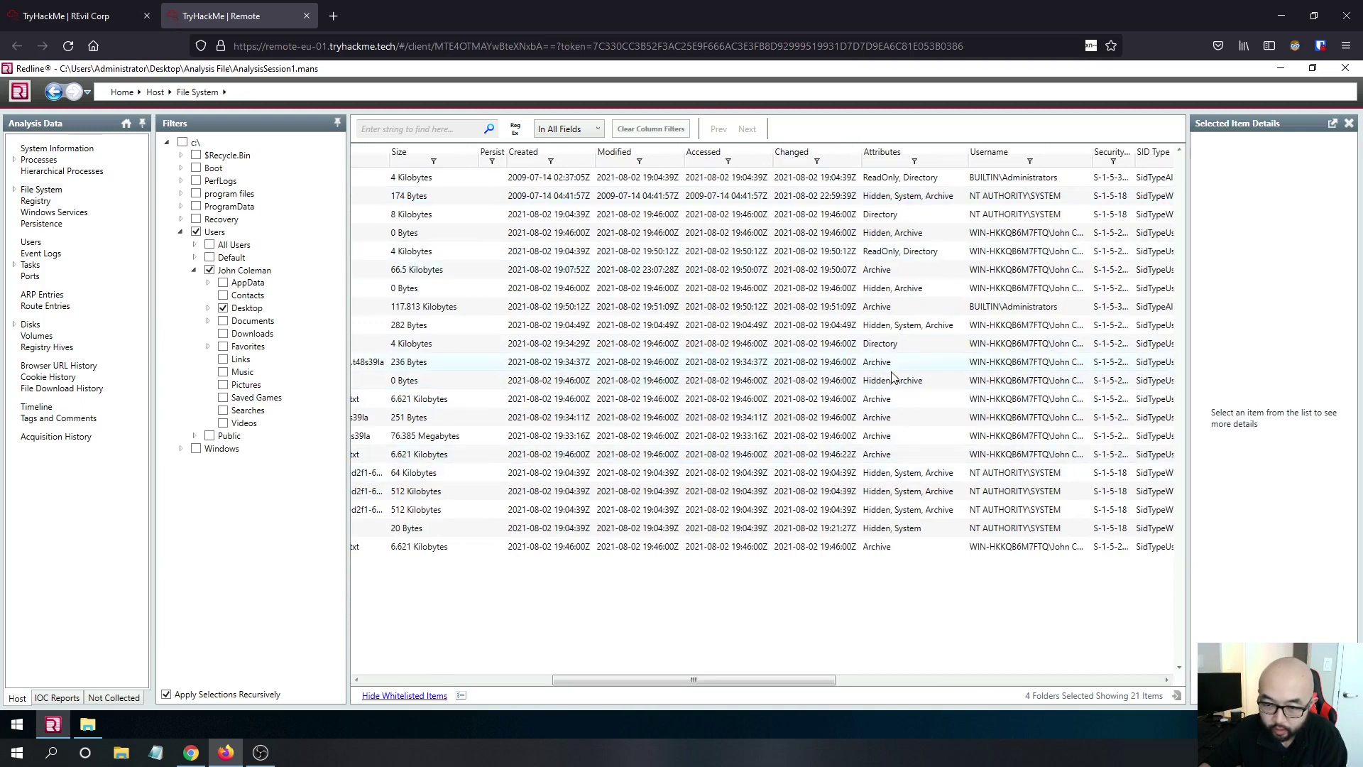
Recheck the hidden-file question in TryHackMe, select Desktop\Finance\d60dff40.lock in Redline and examine its size and attributes.
{"action": "left_click", "coordinate": [135, 16]}
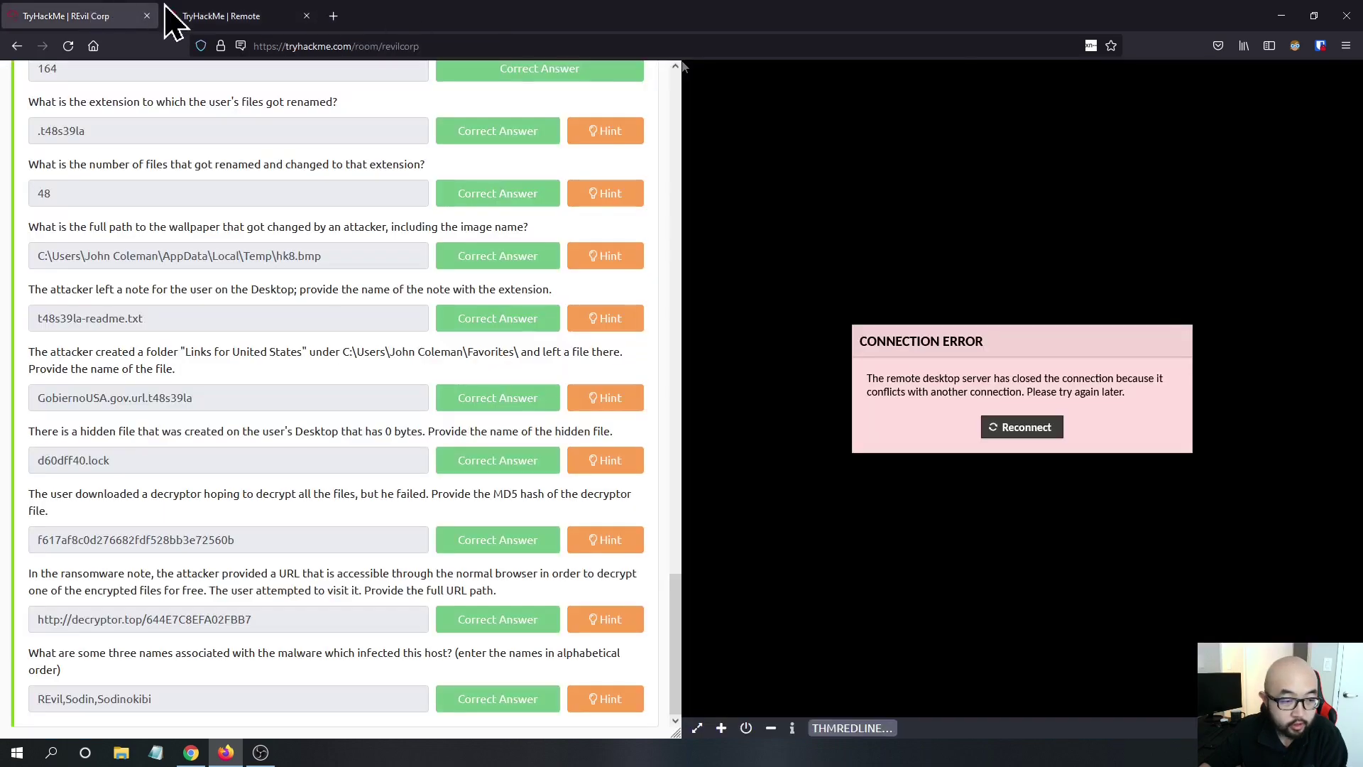
{"action": "left_click", "coordinate": [241, 15]}
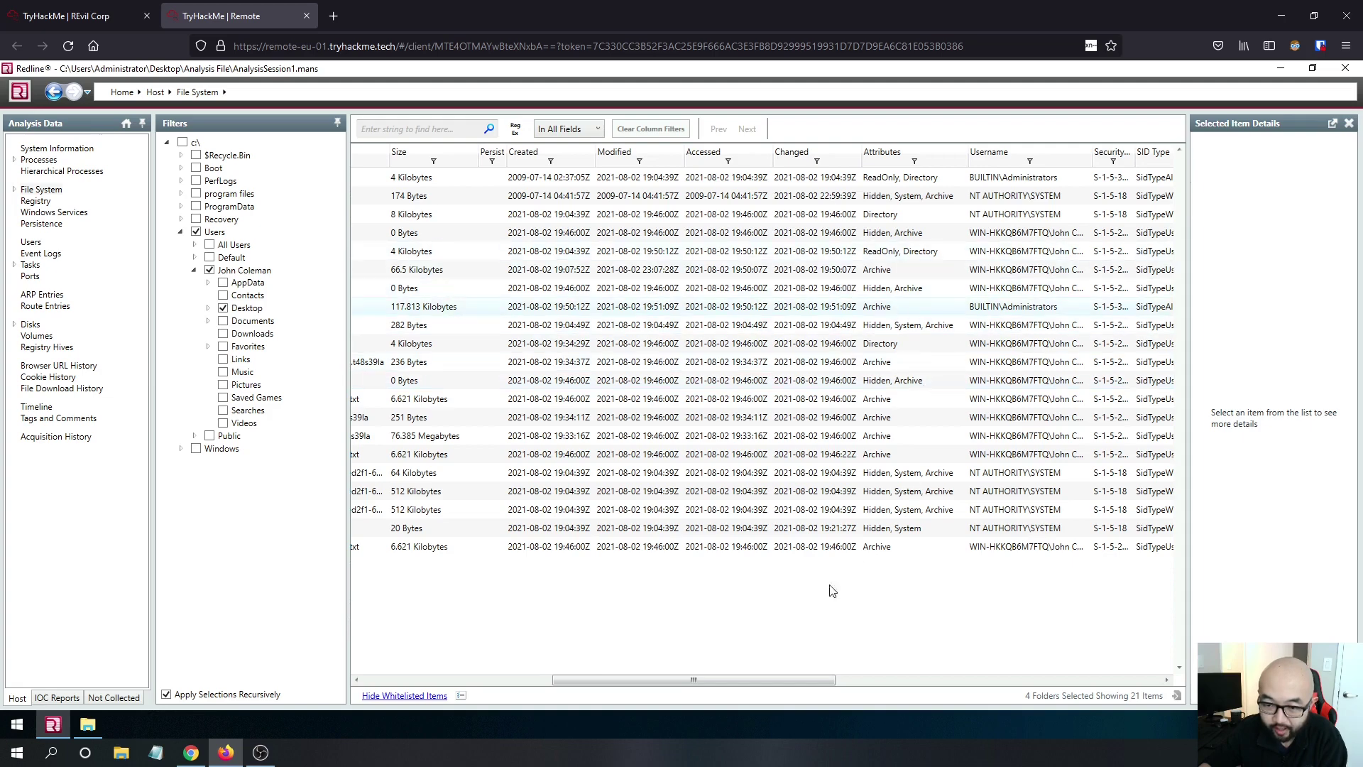
{"action": "left_click_drag", "start_coordinate": [798, 679], "coordinate": [653, 665]}
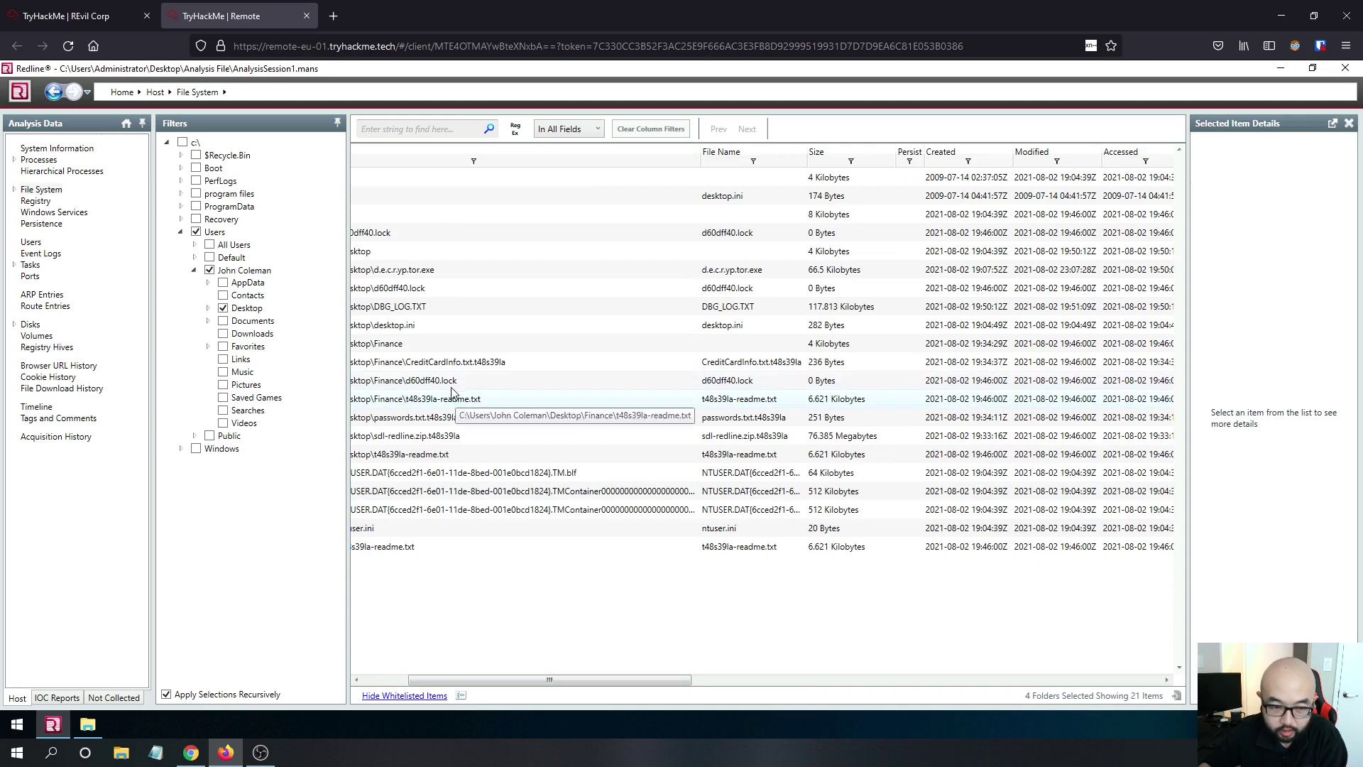
{"action": "left_click", "coordinate": [860, 383]}
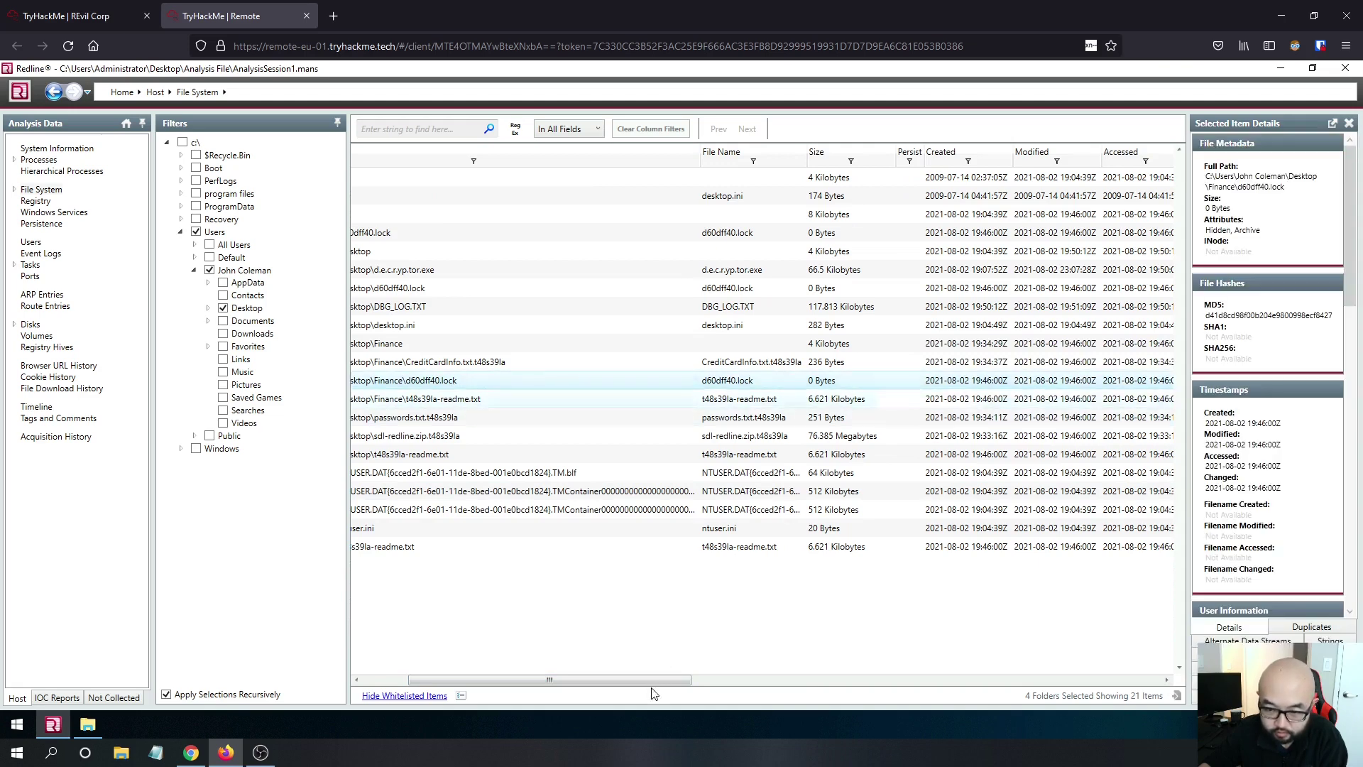
{"action": "left_click", "coordinate": [801, 679]}
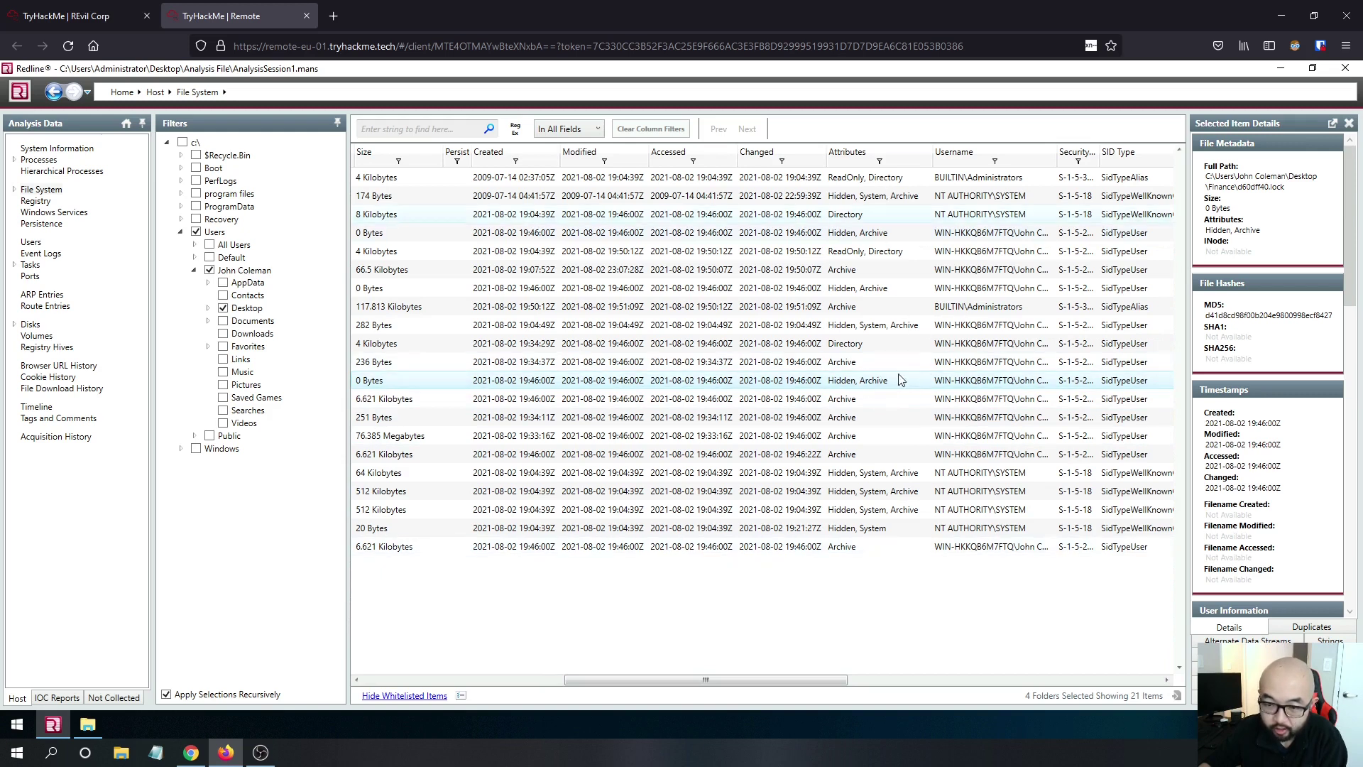
Highlight the d60dff40.lock answer in the TryHackMe room, and return to the file paths in Redline's Desktop listing.
{"action": "left_click", "coordinate": [85, 15]}
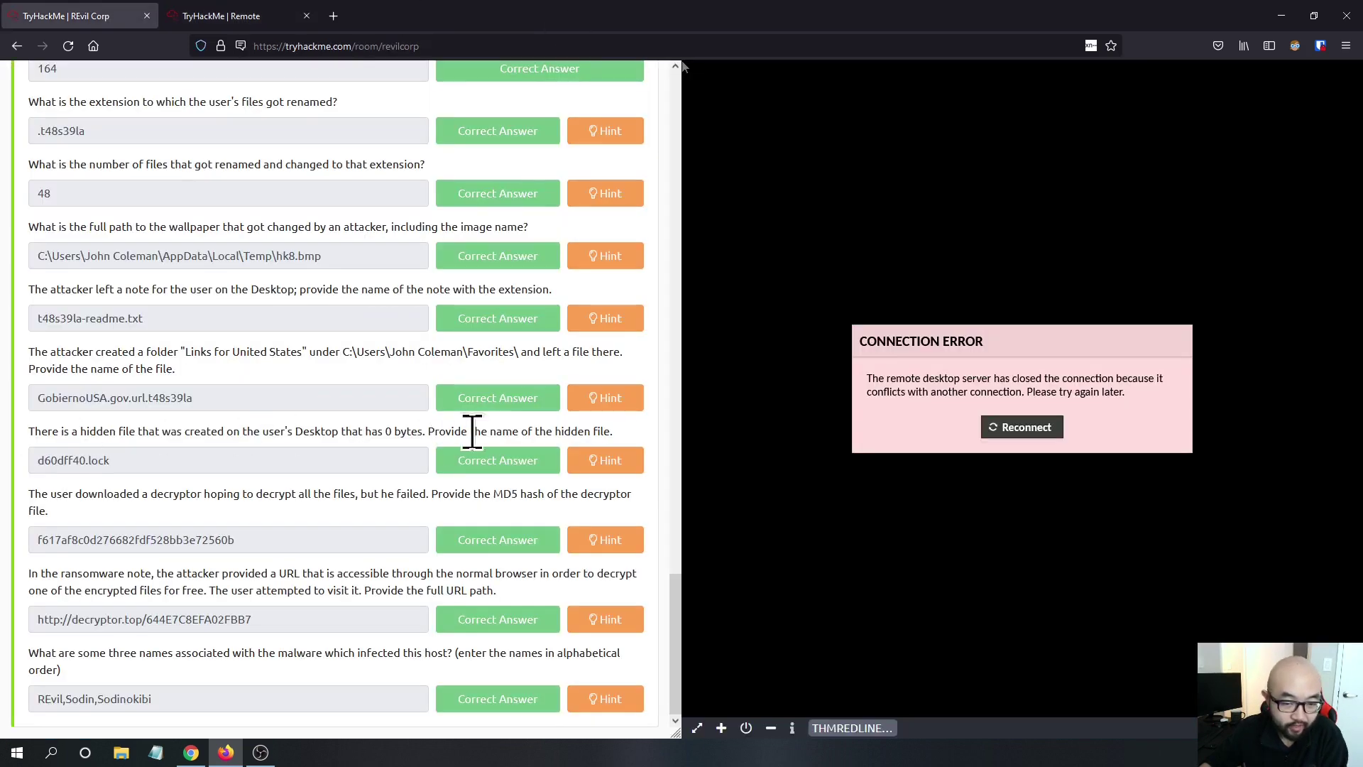
{"action": "left_click_drag", "start_coordinate": [130, 463], "coordinate": [49, 487]}
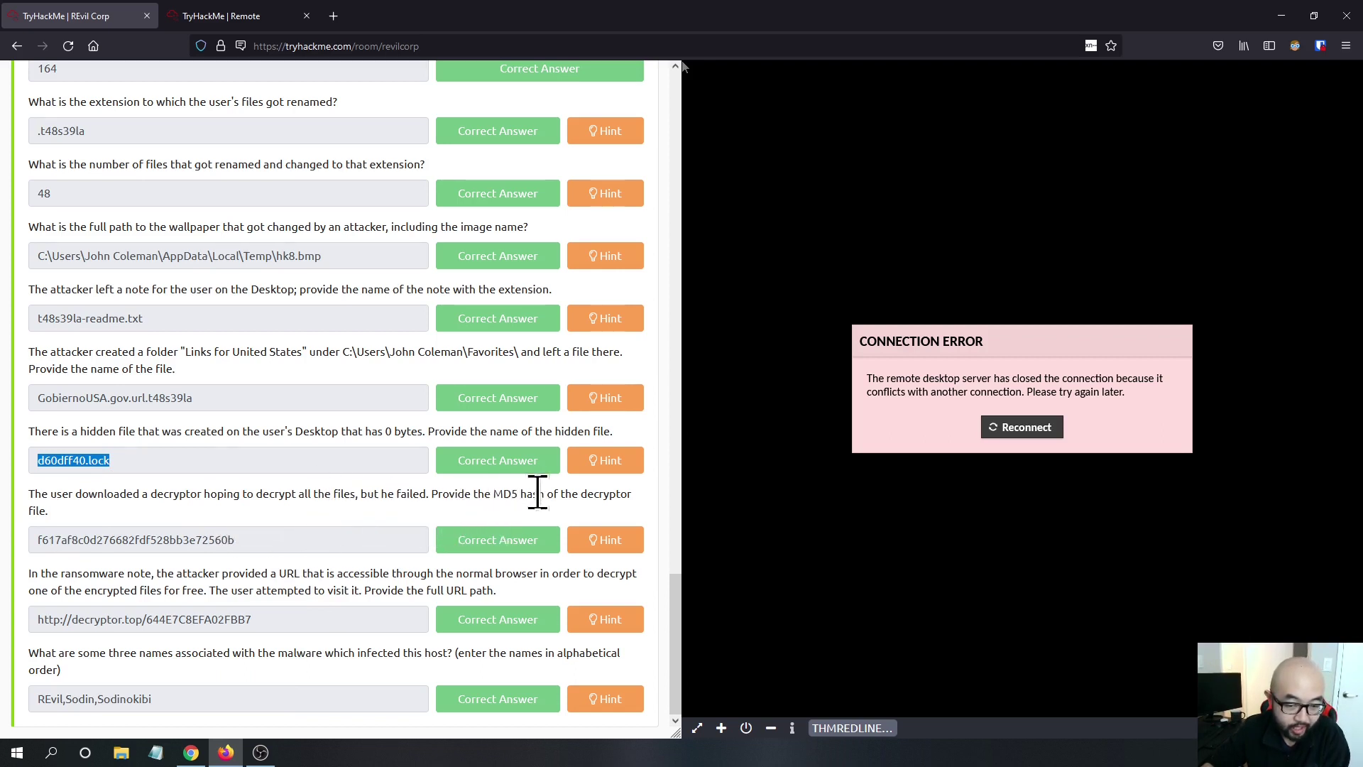
{"action": "left_click", "coordinate": [178, 15]}
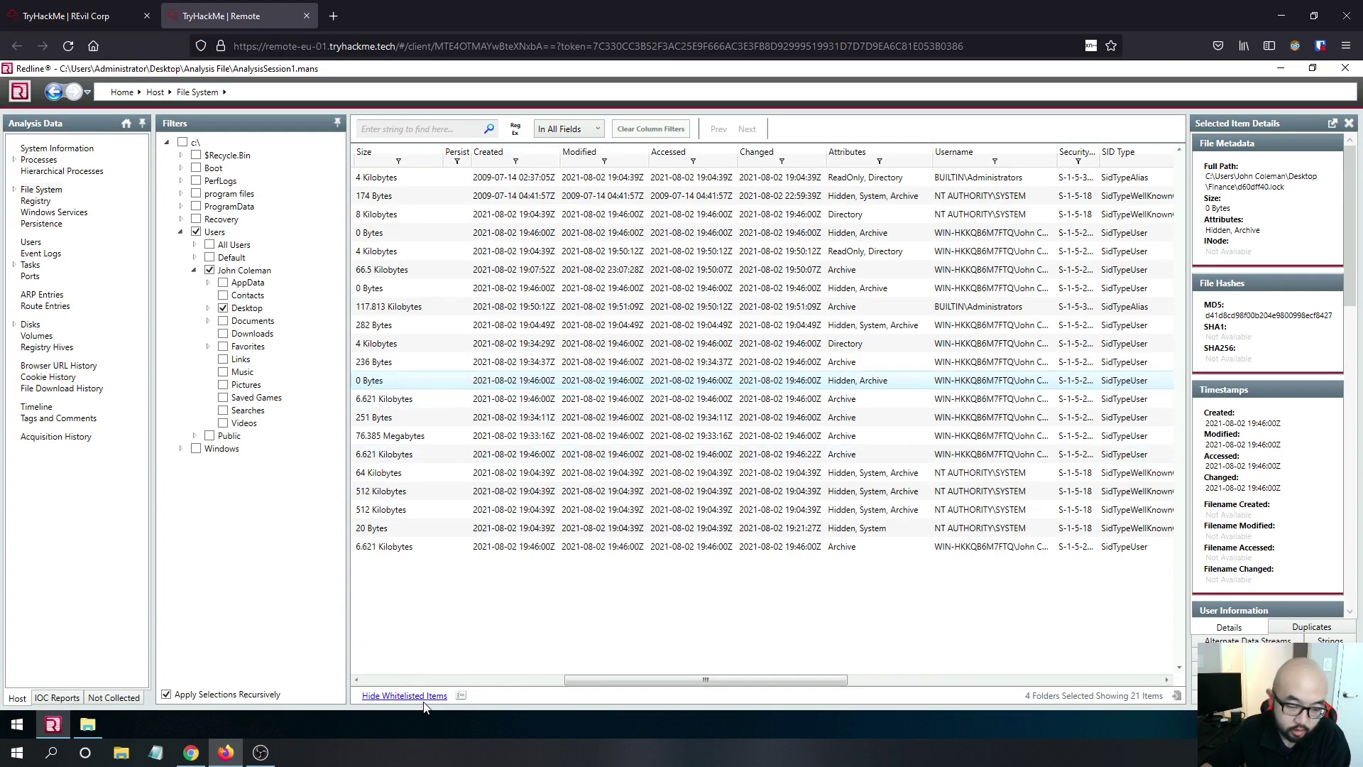
{"action": "left_click", "coordinate": [424, 679]}
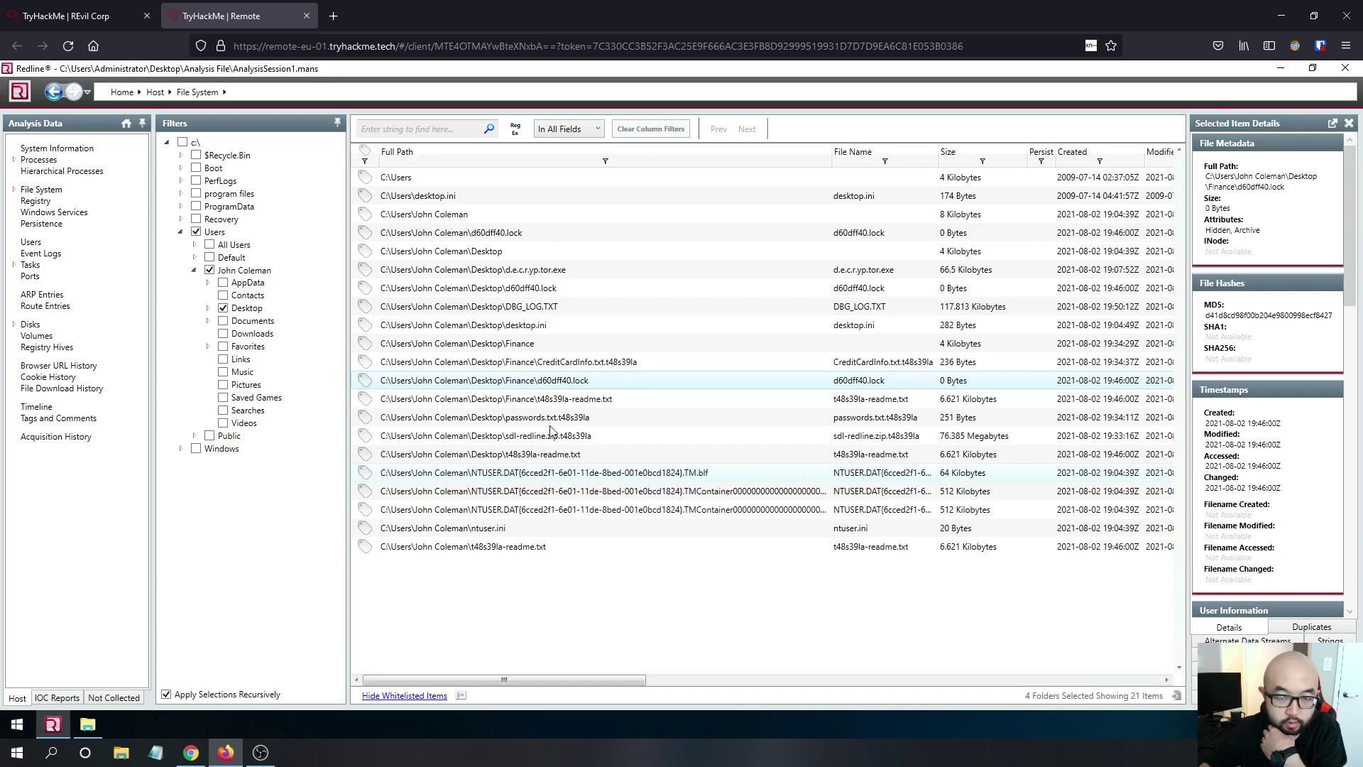
Reload the remote session page and review the columns of Redline's Desktop file listing.
{"action": "left_click", "coordinate": [448, 47]}
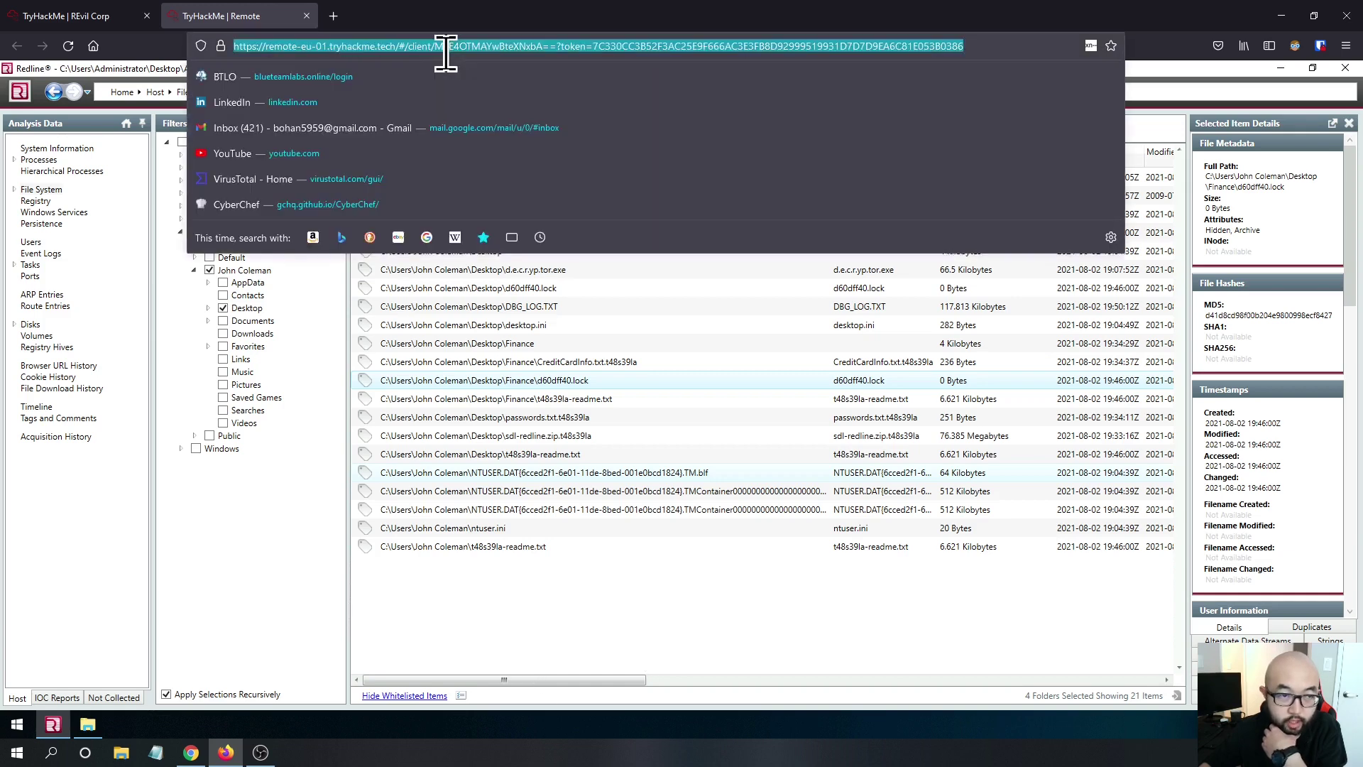
{"action": "key", "text": "Escape"}
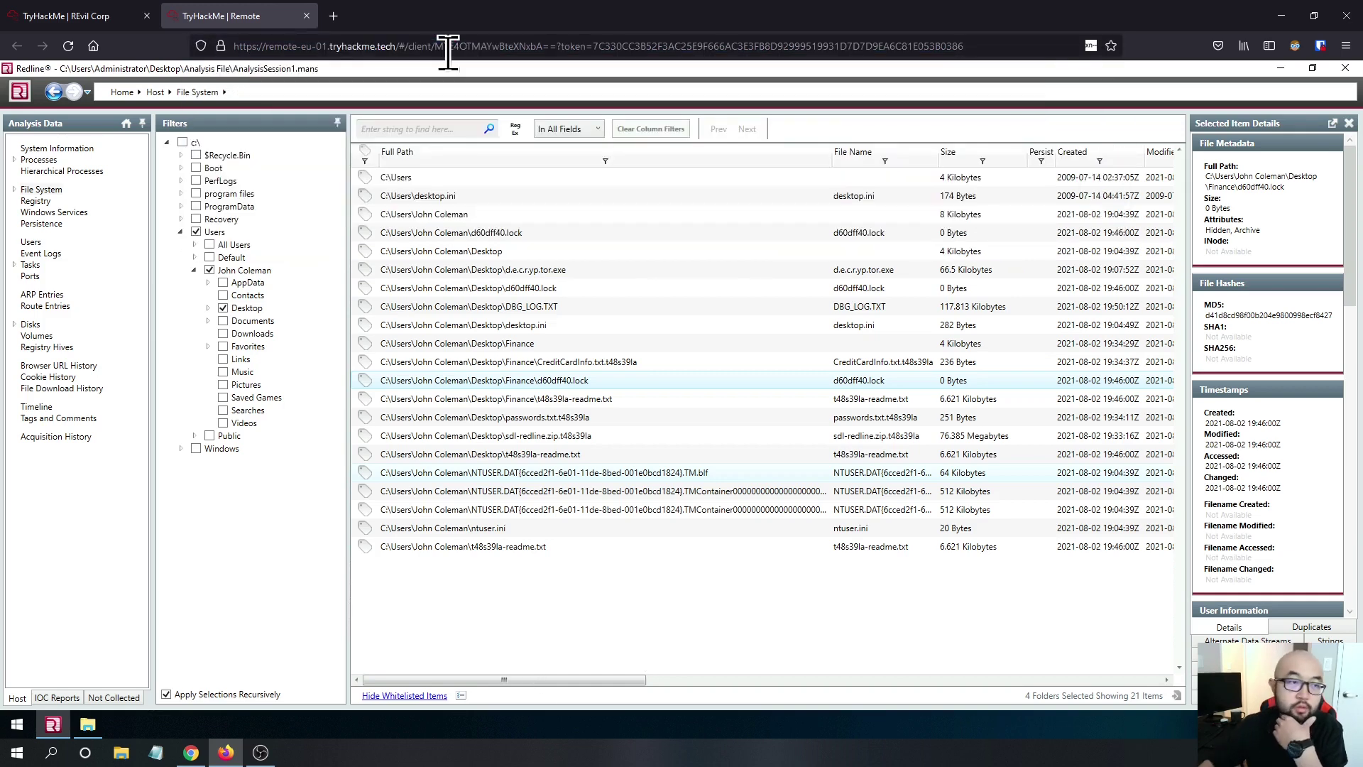
{"action": "left_click", "coordinate": [546, 45]}
{"action": "key", "text": "Escape"}
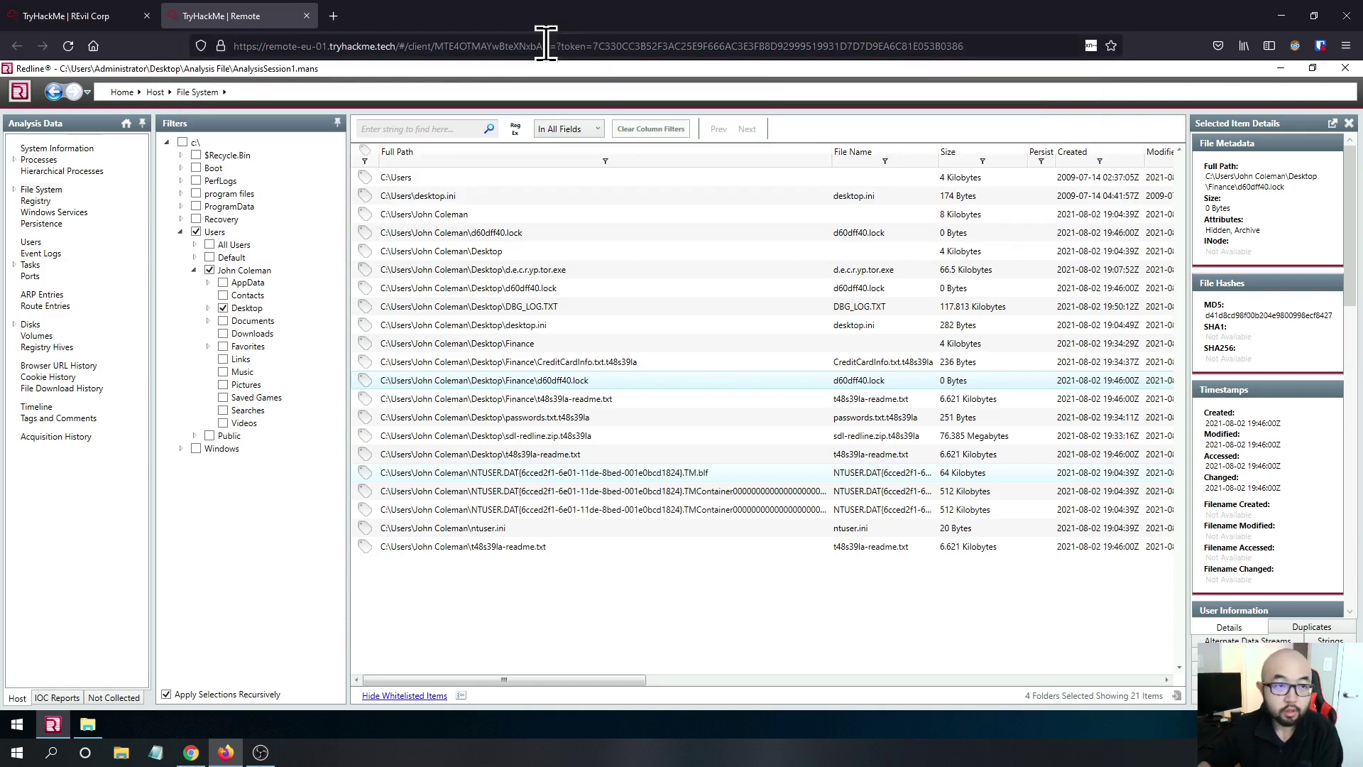
{"action": "left_click", "coordinate": [68, 45]}
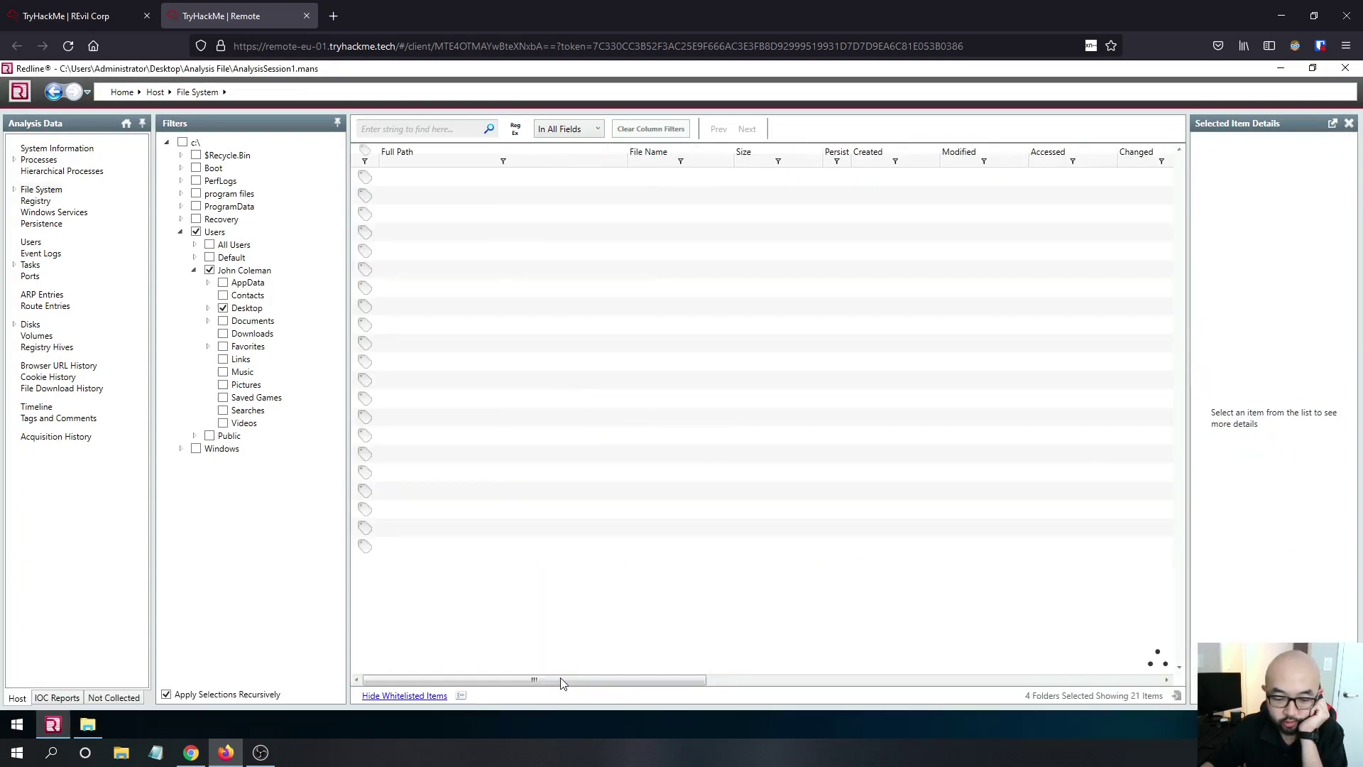
{"action": "scroll", "coordinate": [499, 658], "scroll_direction": "right", "scroll_amount": 5}
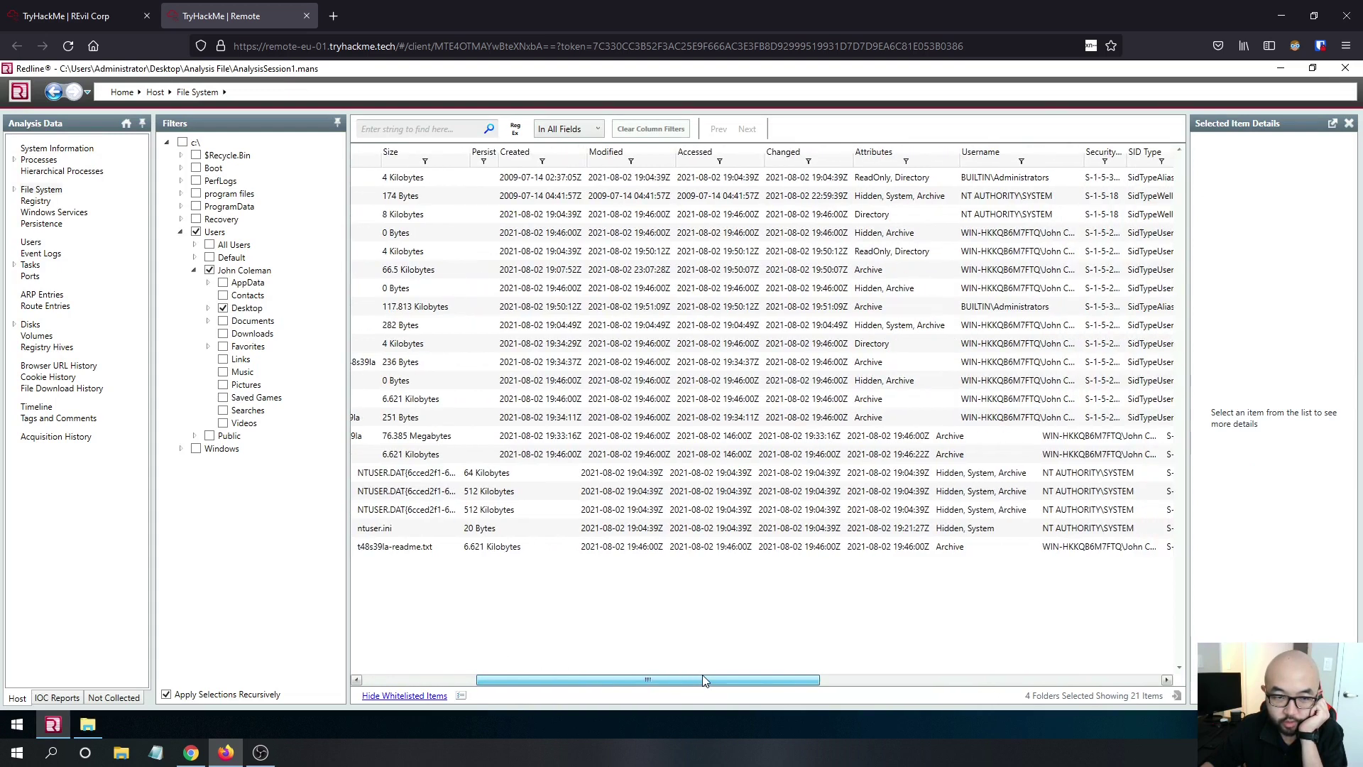
{"action": "scroll", "coordinate": [497, 661], "scroll_direction": "left", "scroll_amount": 5}
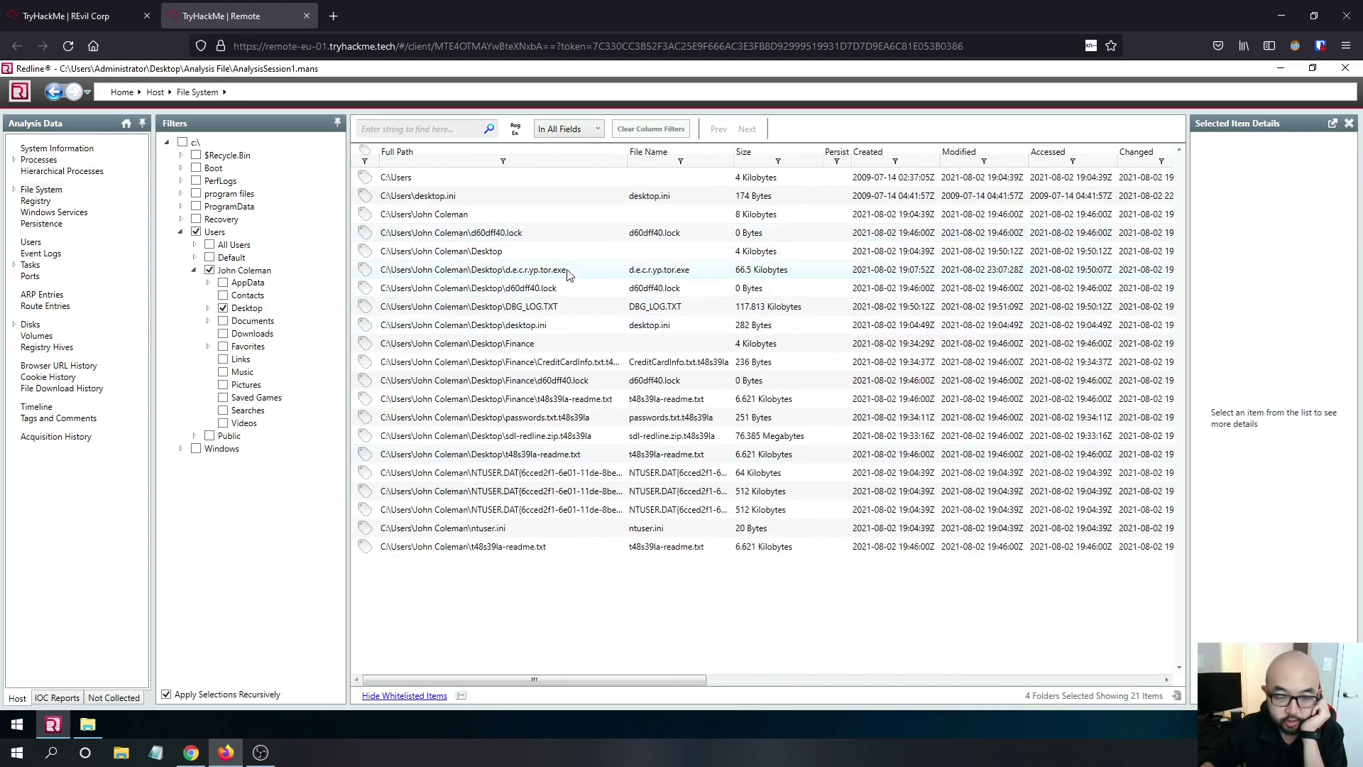
Select Desktop\d.e.c.r.yp.tor.exe in Redline and compare its MD5 hash with the decryptor answer in the TryHackMe room.
{"action": "left_click", "coordinate": [501, 273]}
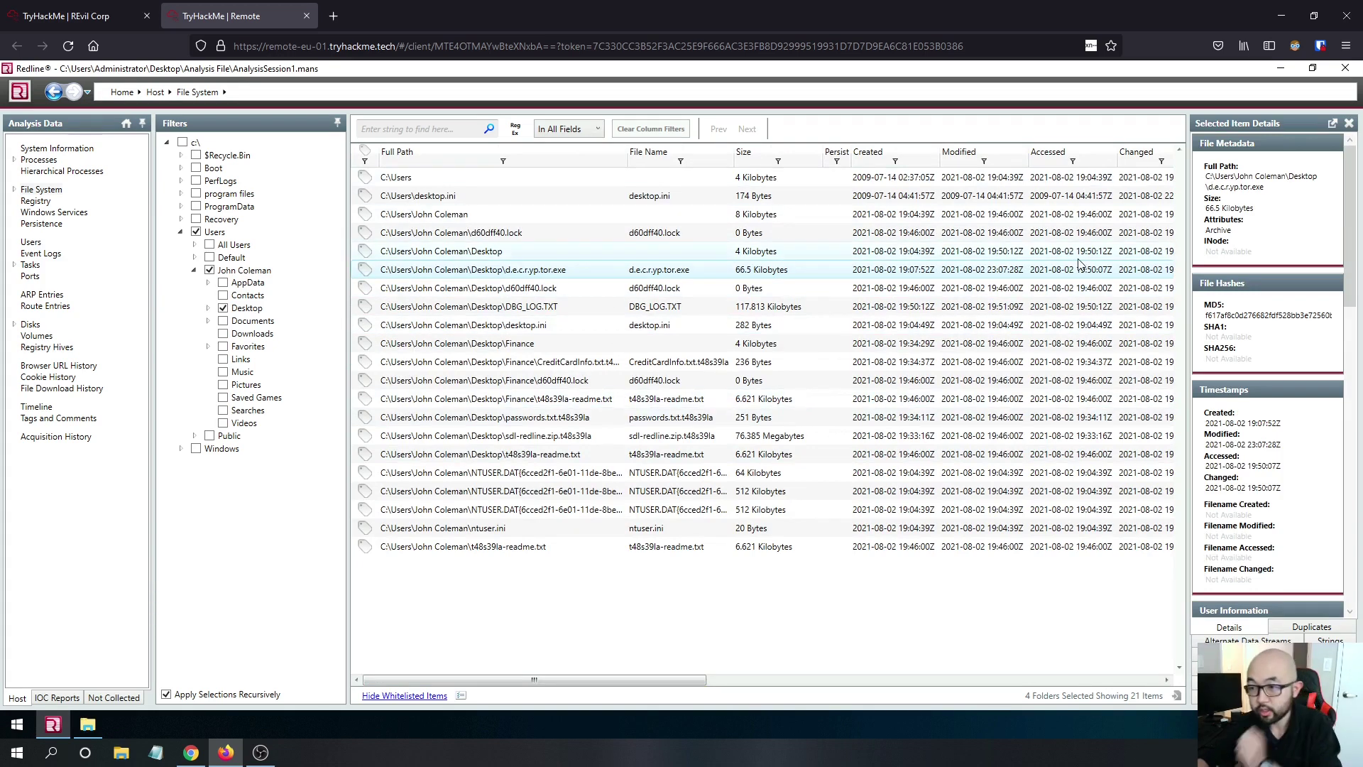
{"action": "left_click", "coordinate": [103, 15]}
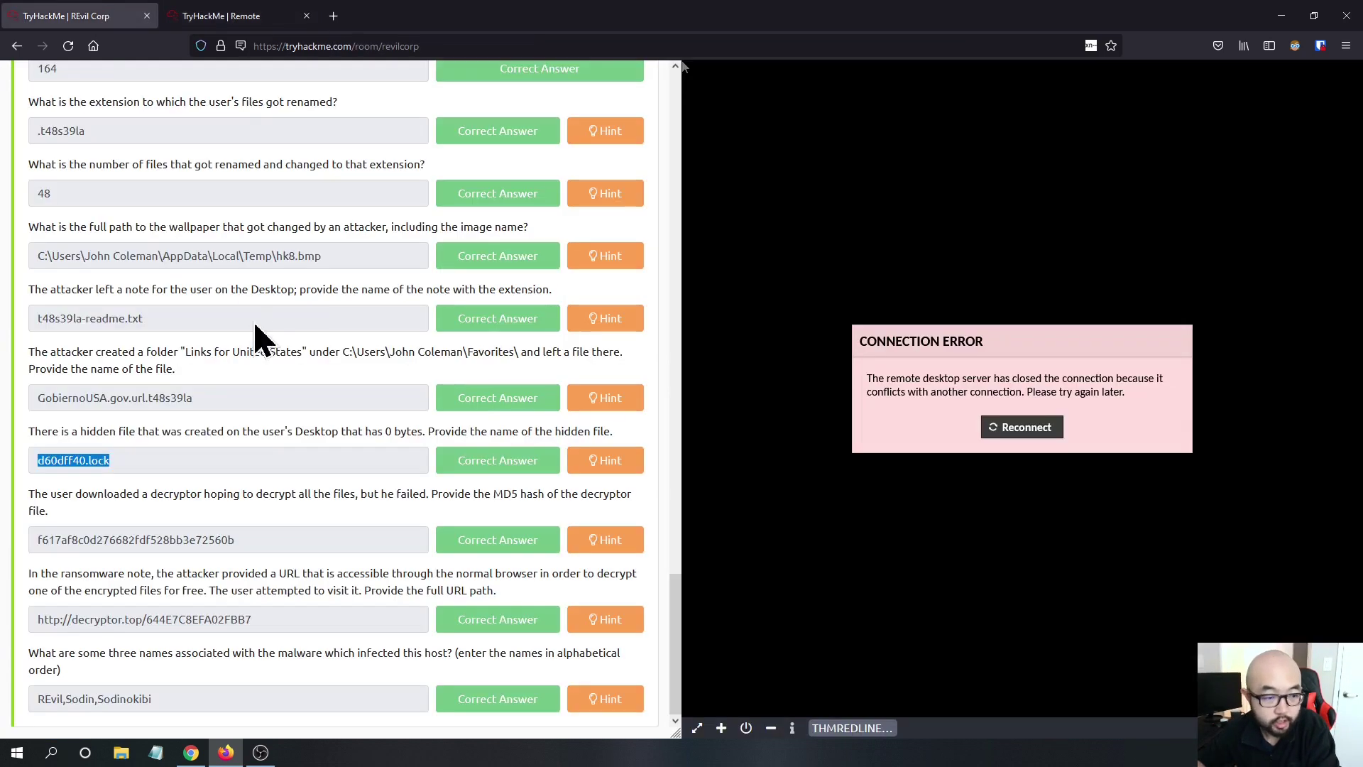
{"action": "left_click_drag", "start_coordinate": [235, 542], "coordinate": [28, 557]}
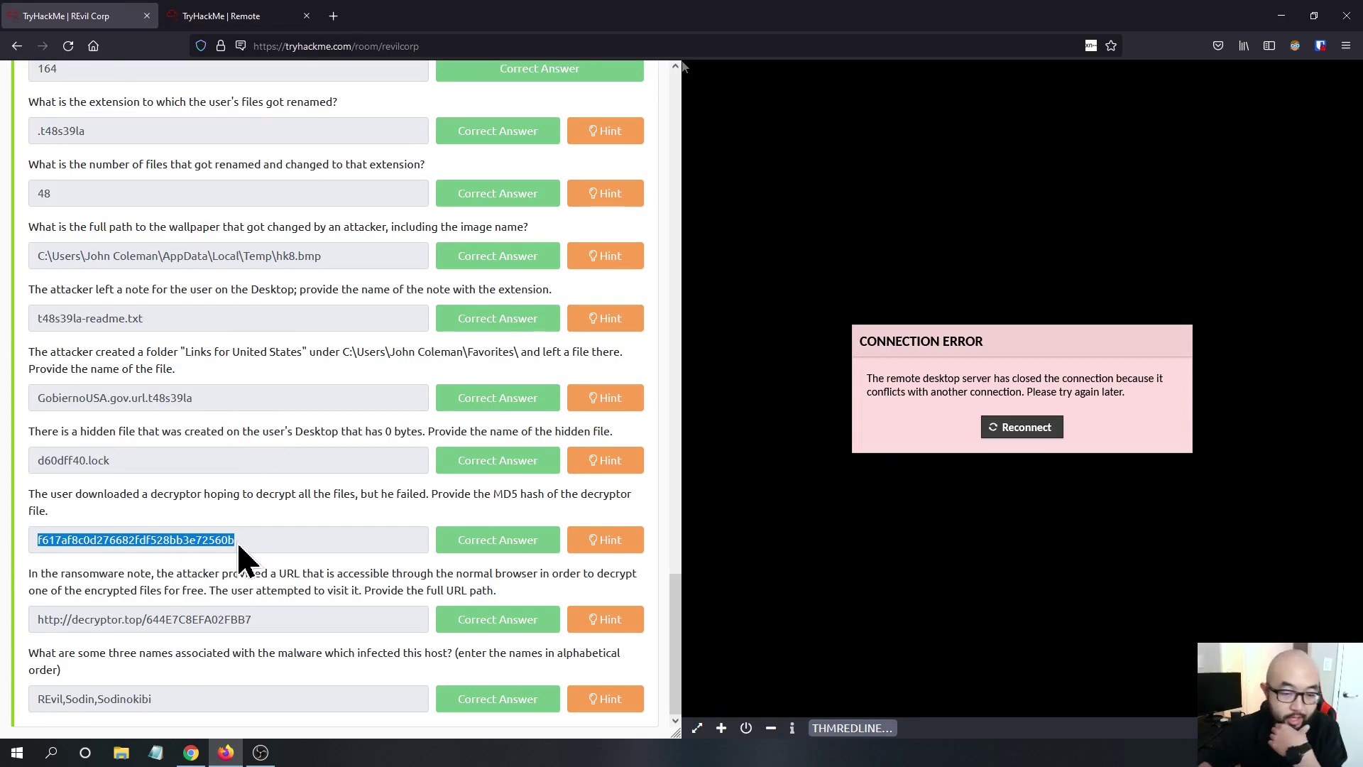
{"action": "left_click", "coordinate": [237, 15]}
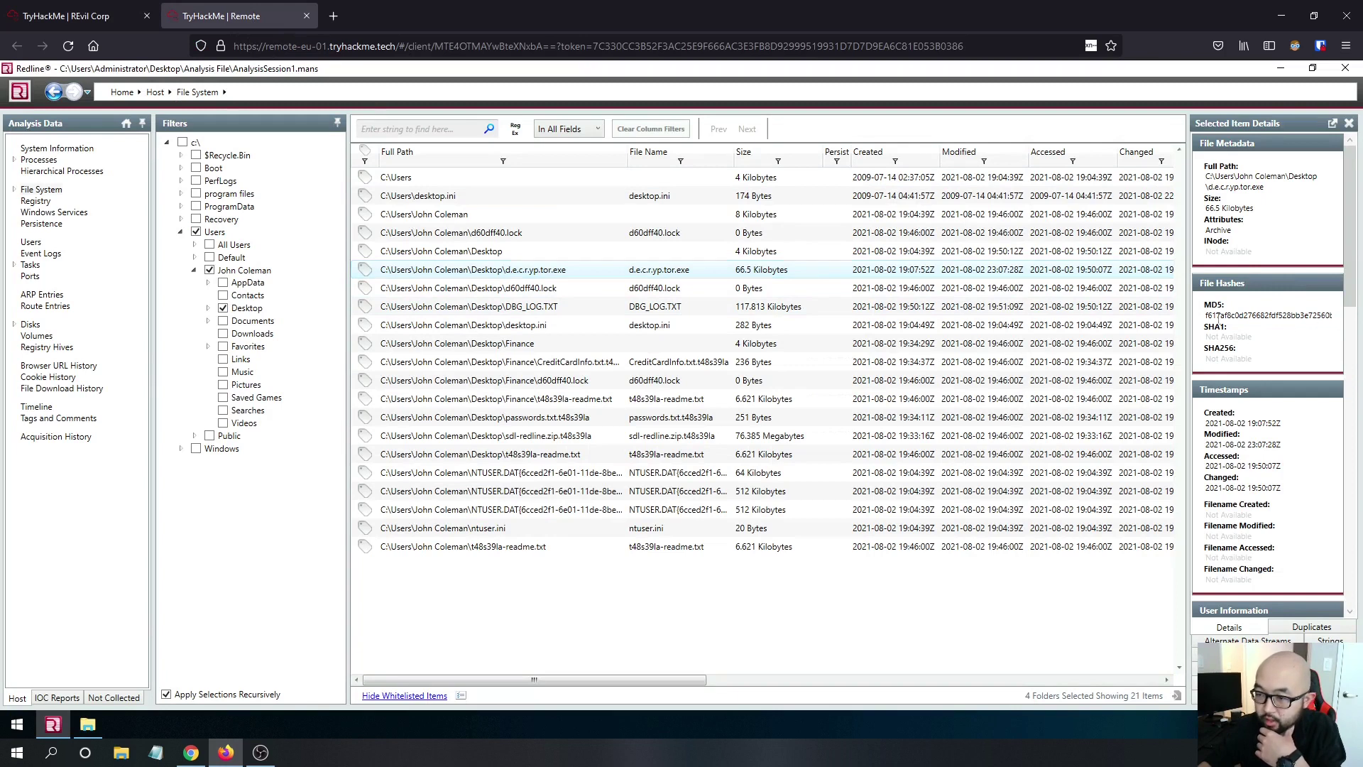
Check the ransom-note URL question in TryHackMe and look for the visited address in Redline's Browser URL History.
{"action": "left_click", "coordinate": [67, 16]}
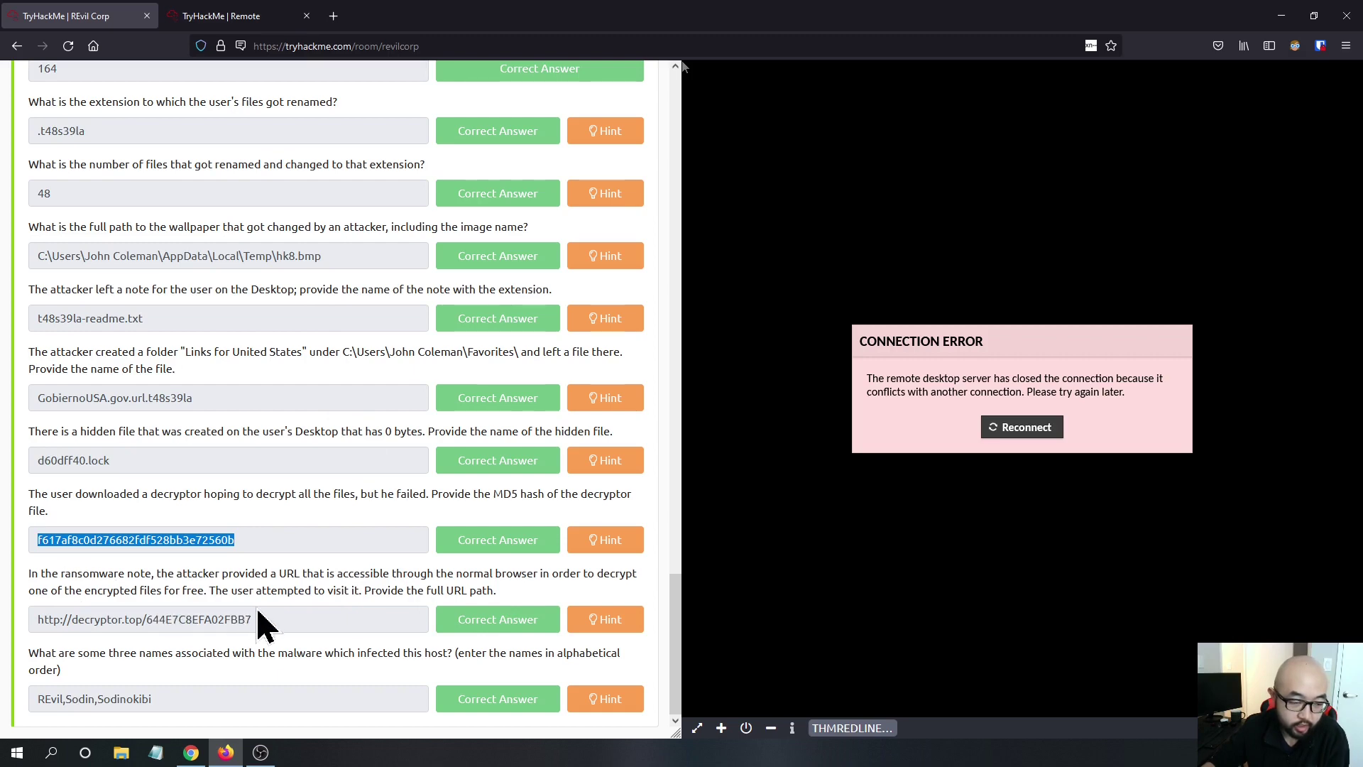
{"action": "left_click", "coordinate": [198, 15]}
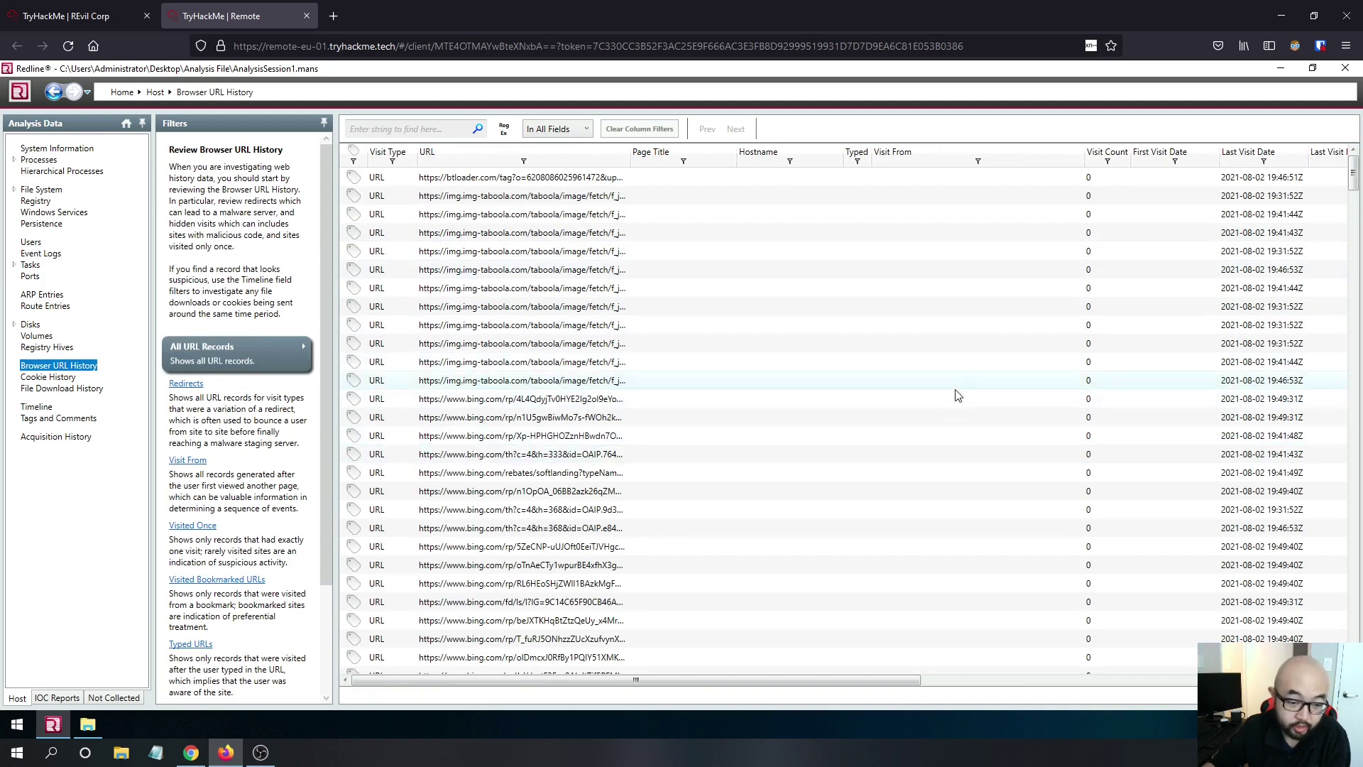
{"action": "scroll", "coordinate": [852, 369], "scroll_direction": "down", "scroll_amount": 1}
{"action": "scroll", "coordinate": [934, 335], "scroll_direction": "down", "scroll_amount": 7}
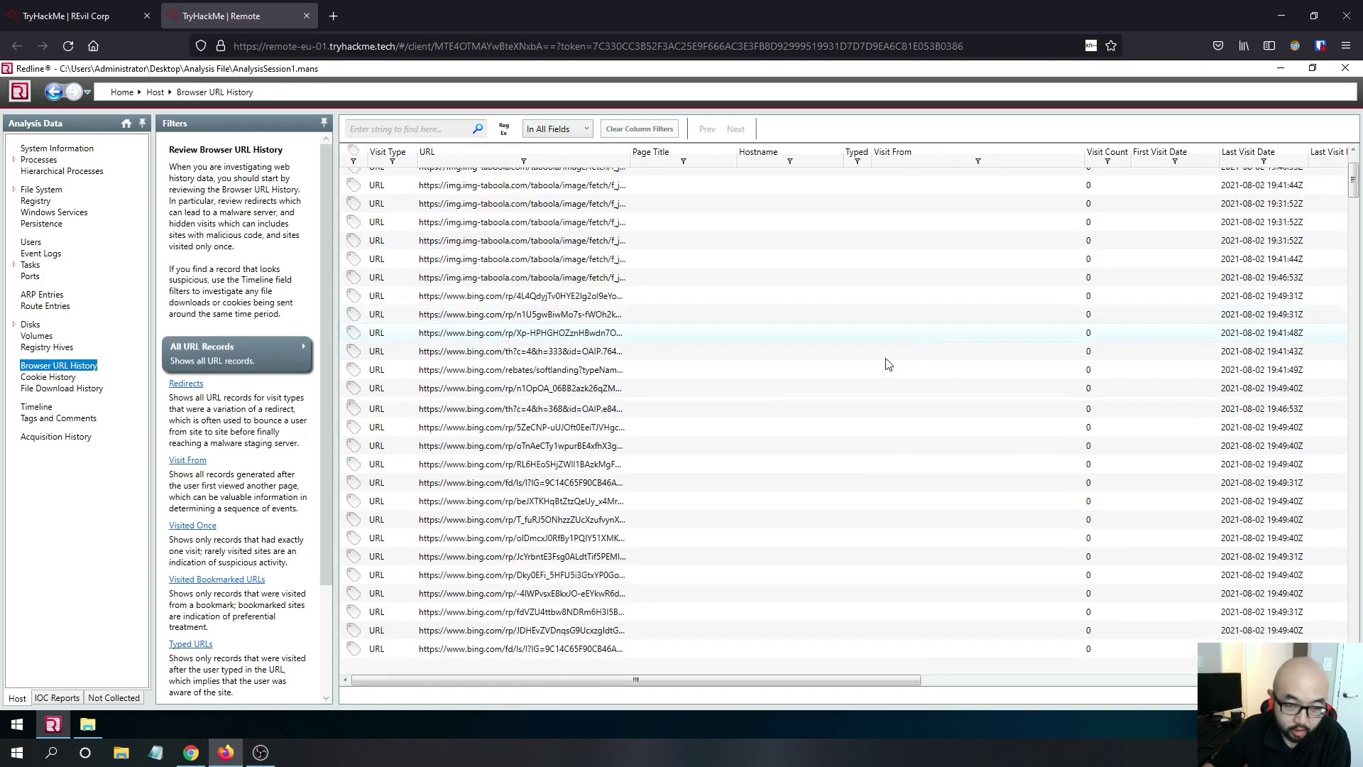
{"action": "scroll", "coordinate": [945, 379], "scroll_direction": "down", "scroll_amount": 5}
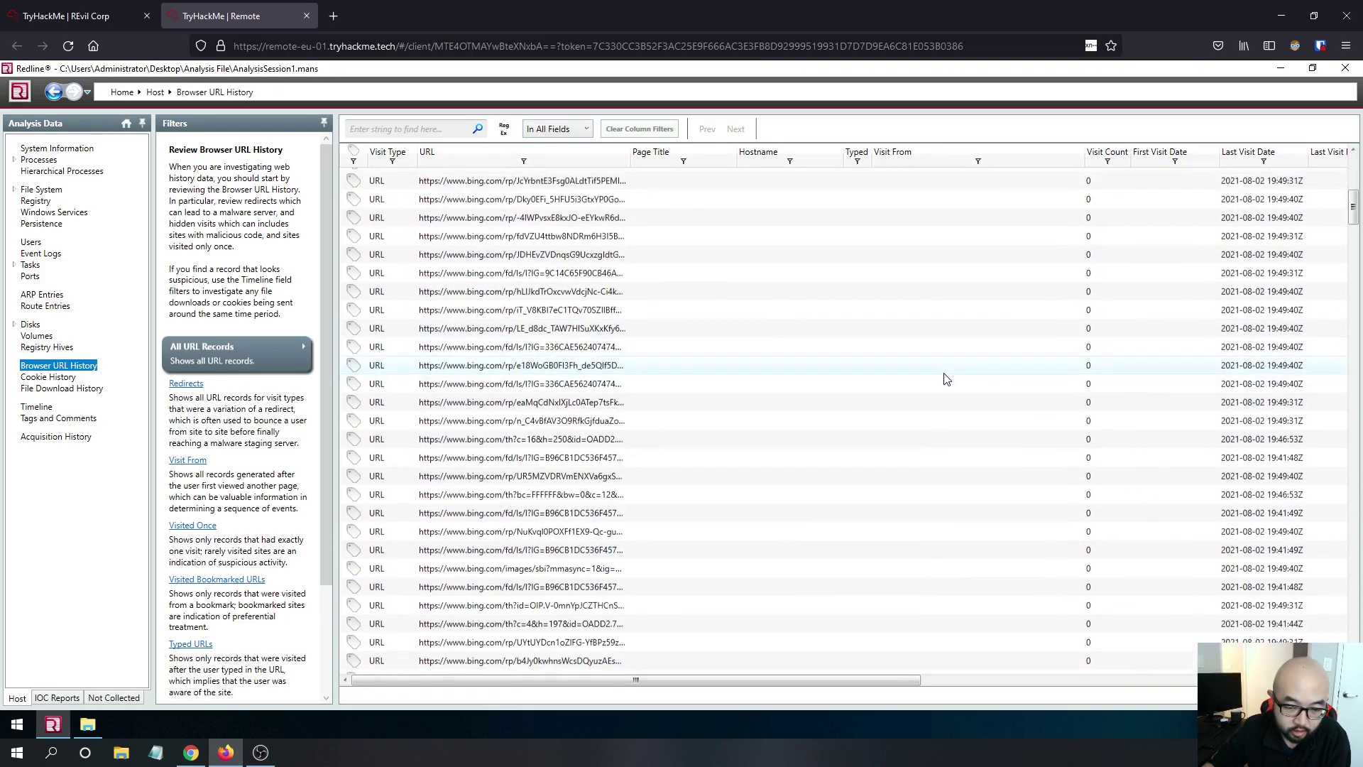
{"action": "scroll", "coordinate": [801, 412], "scroll_direction": "down", "scroll_amount": 5}
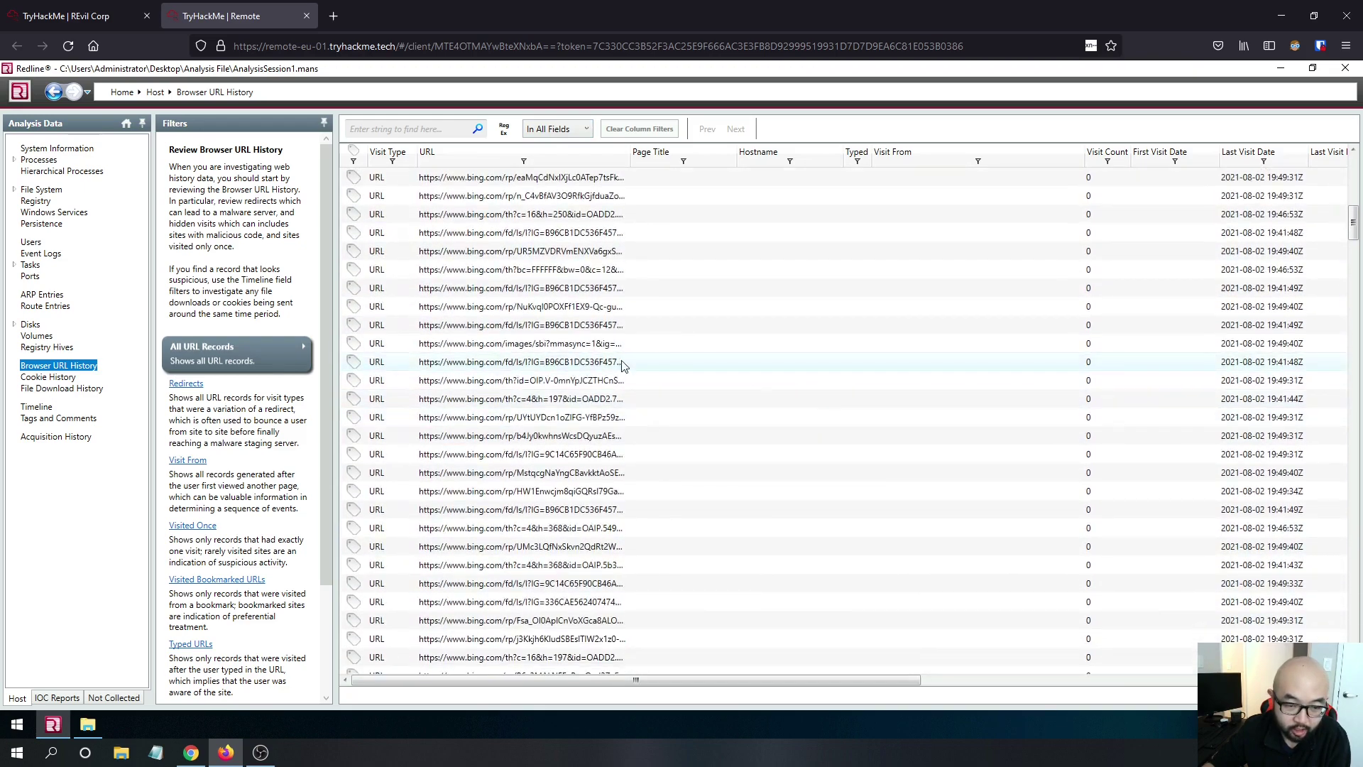
{"action": "scroll", "coordinate": [717, 366], "scroll_direction": "down", "scroll_amount": 5}
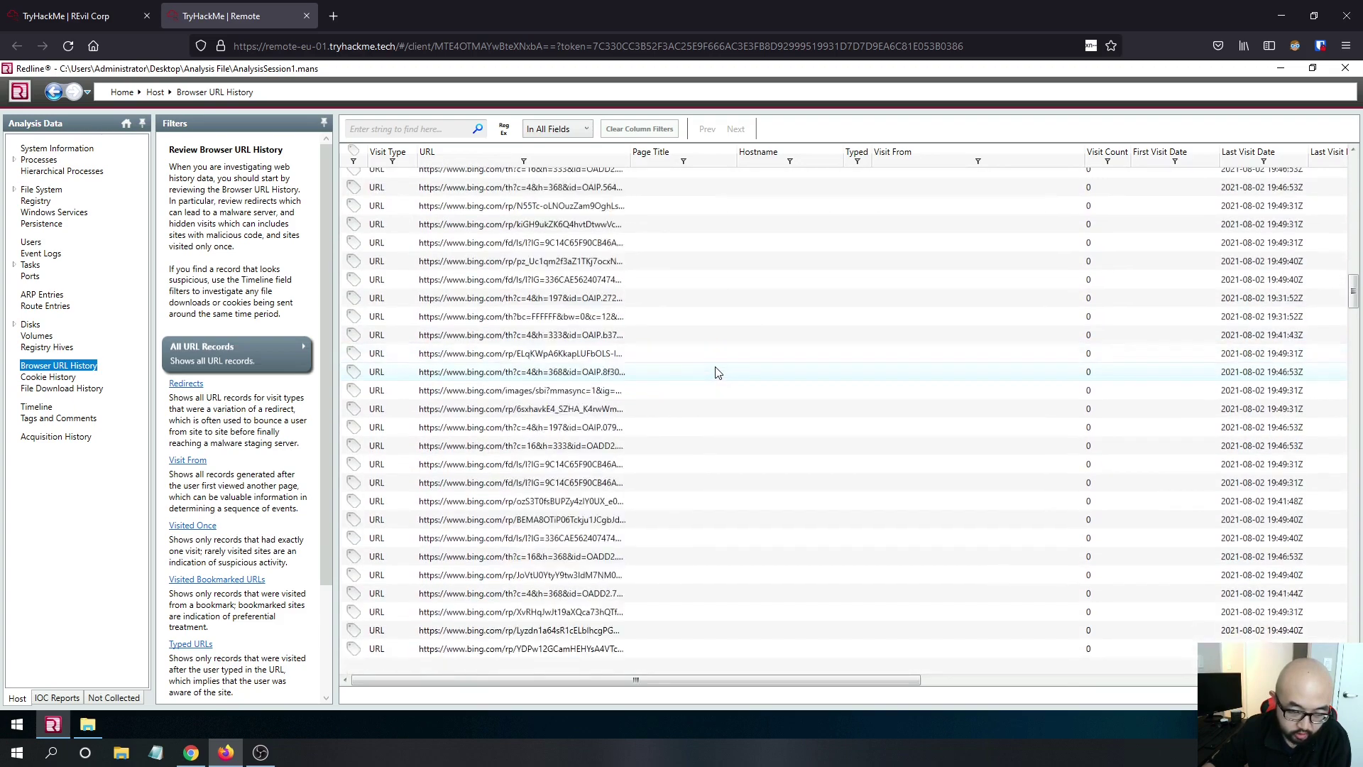
{"action": "scroll", "coordinate": [717, 372], "scroll_direction": "down", "scroll_amount": 5}
{"action": "scroll", "coordinate": [717, 372], "scroll_direction": "down", "scroll_amount": 3}
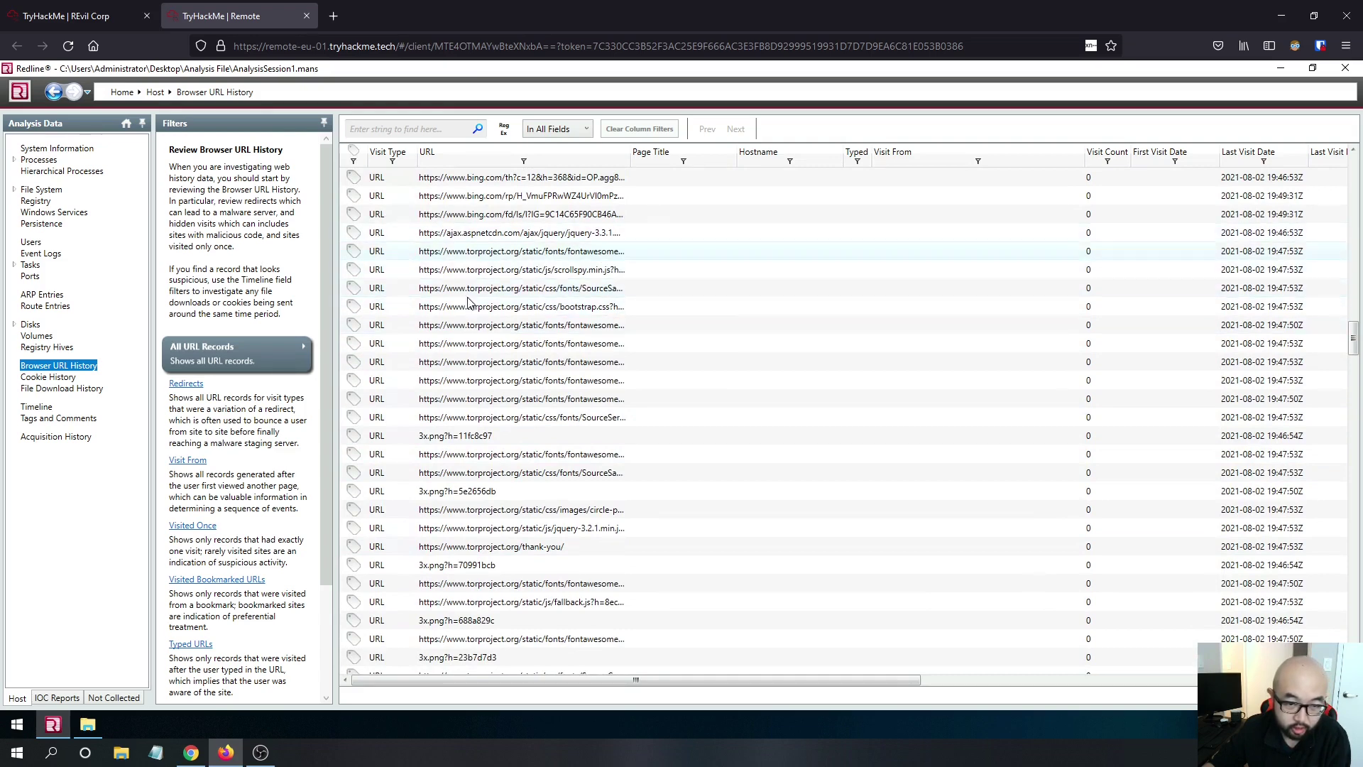
Examine the torproject.org records in Browser URL History and the entries following them for the attacker's URL.
{"action": "scroll", "coordinate": [706, 348], "scroll_direction": "down", "scroll_amount": 2}
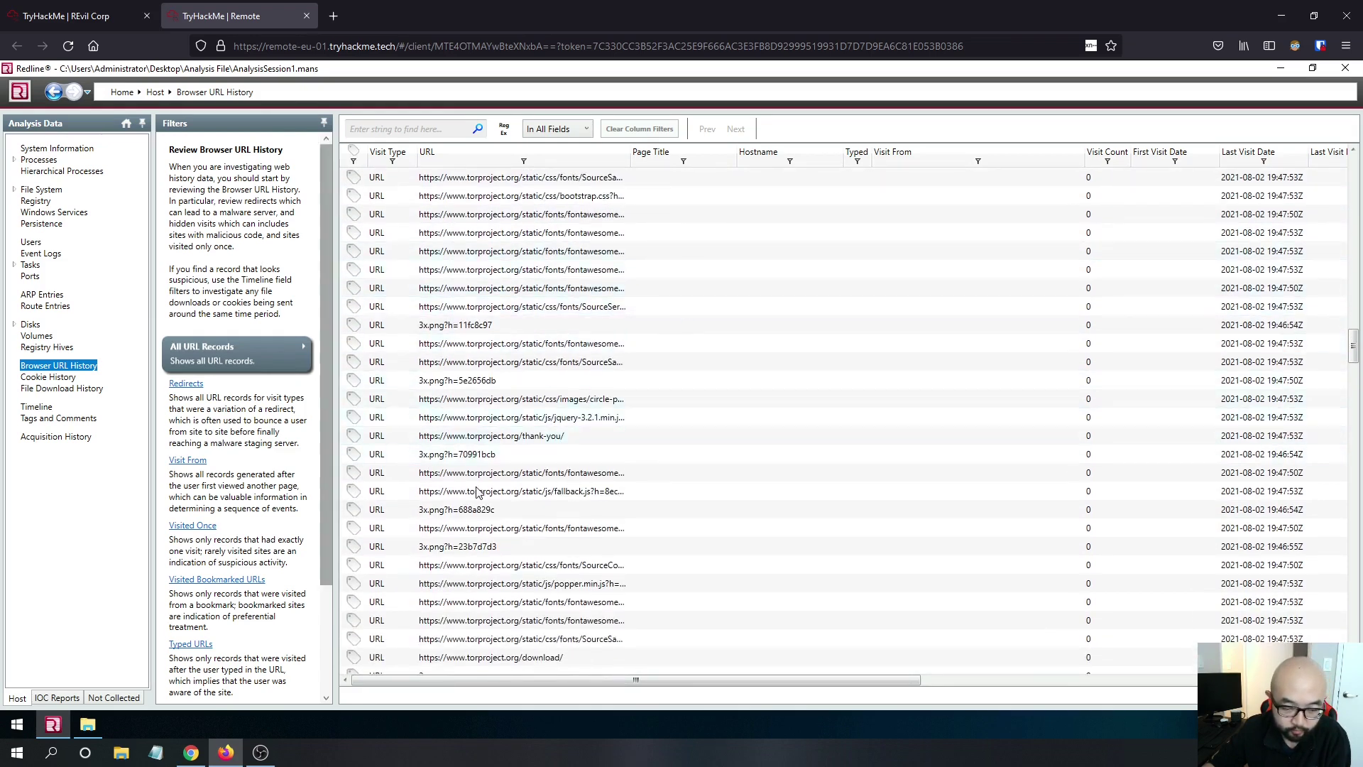
{"action": "scroll", "coordinate": [678, 455], "scroll_direction": "down", "scroll_amount": 1}
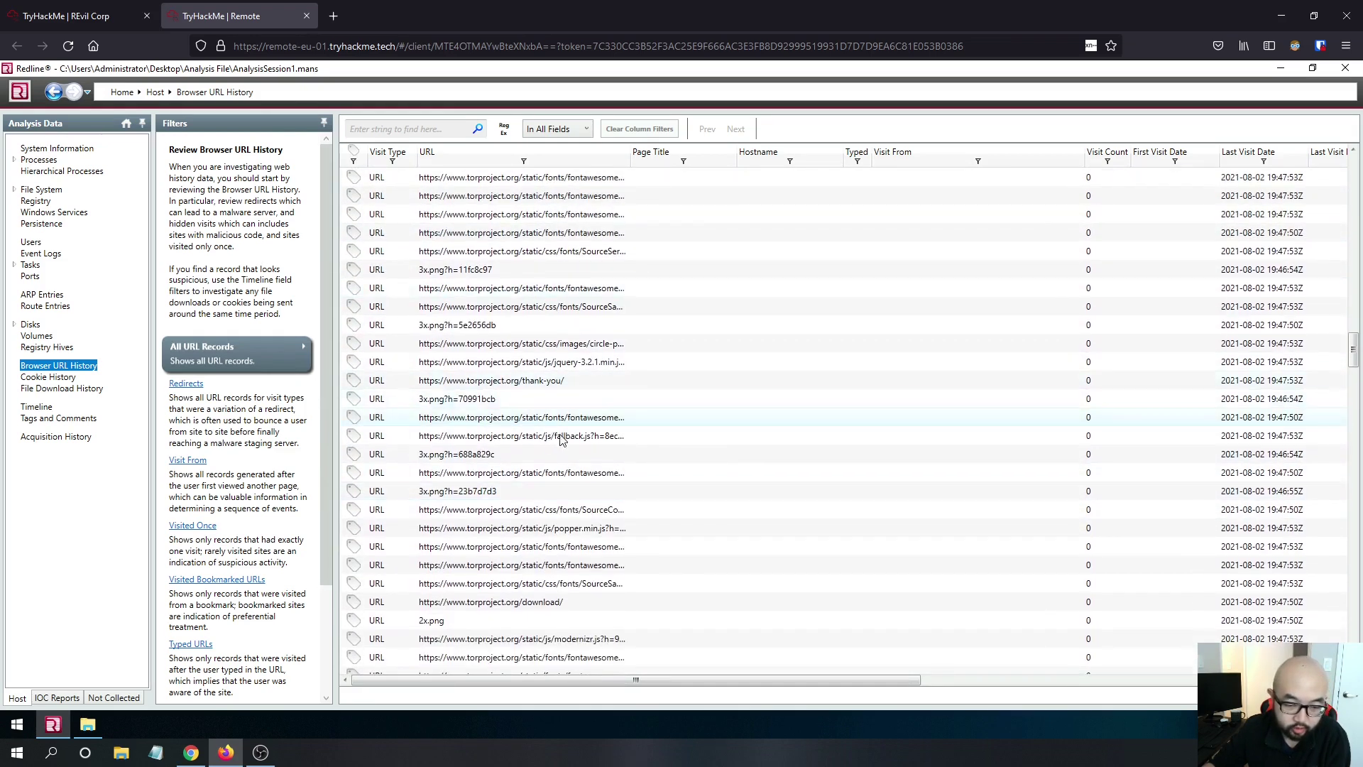
{"action": "scroll", "coordinate": [744, 493], "scroll_direction": "down", "scroll_amount": 2}
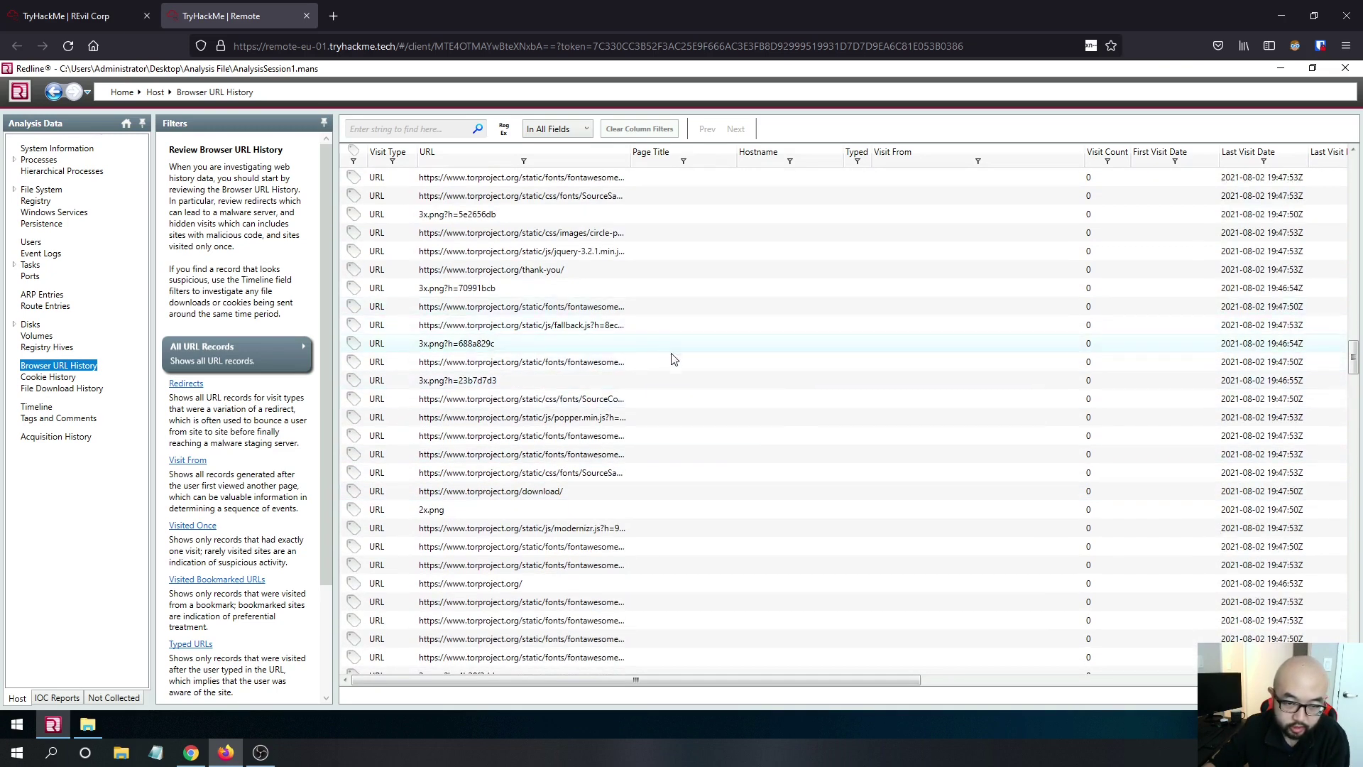
{"action": "scroll", "coordinate": [667, 369], "scroll_direction": "down", "scroll_amount": 2}
{"action": "scroll", "coordinate": [561, 506], "scroll_direction": "down", "scroll_amount": 2}
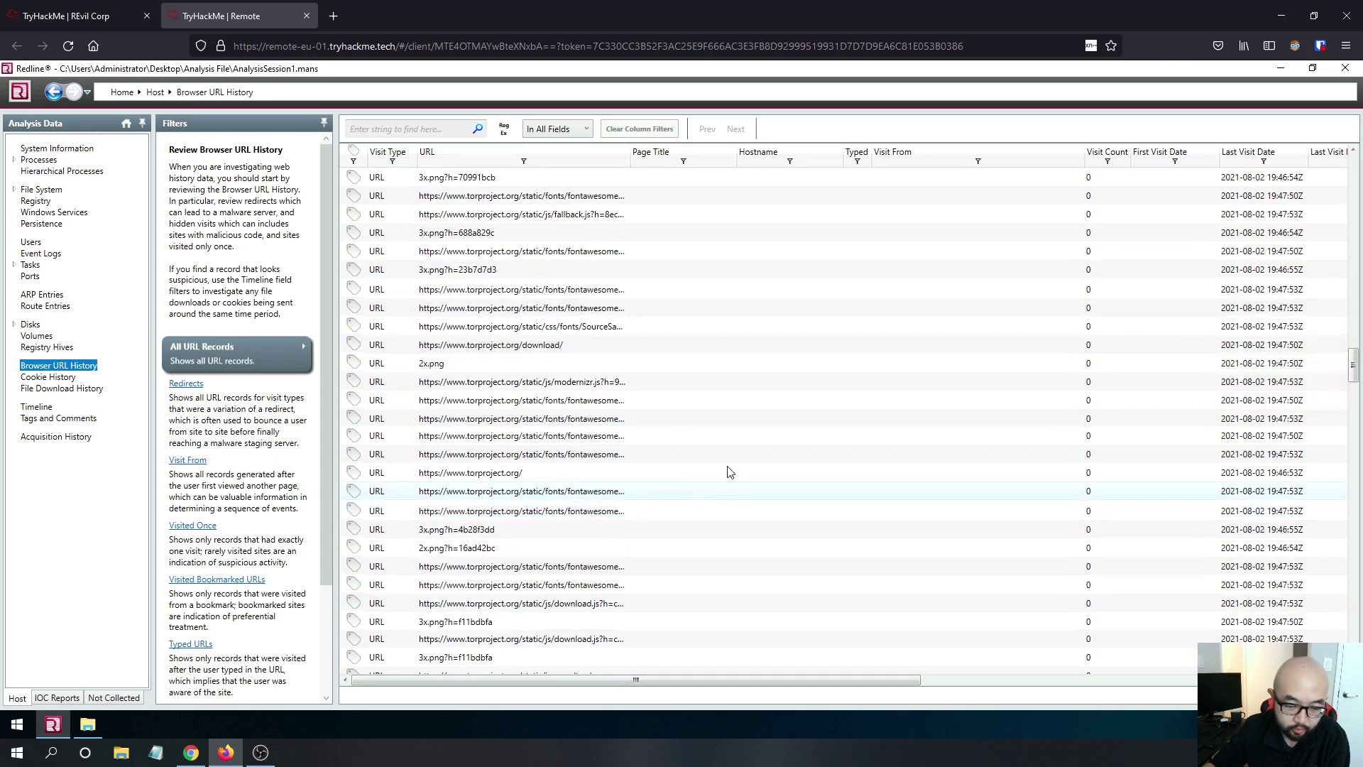
{"action": "scroll", "coordinate": [713, 341], "scroll_direction": "down", "scroll_amount": 2}
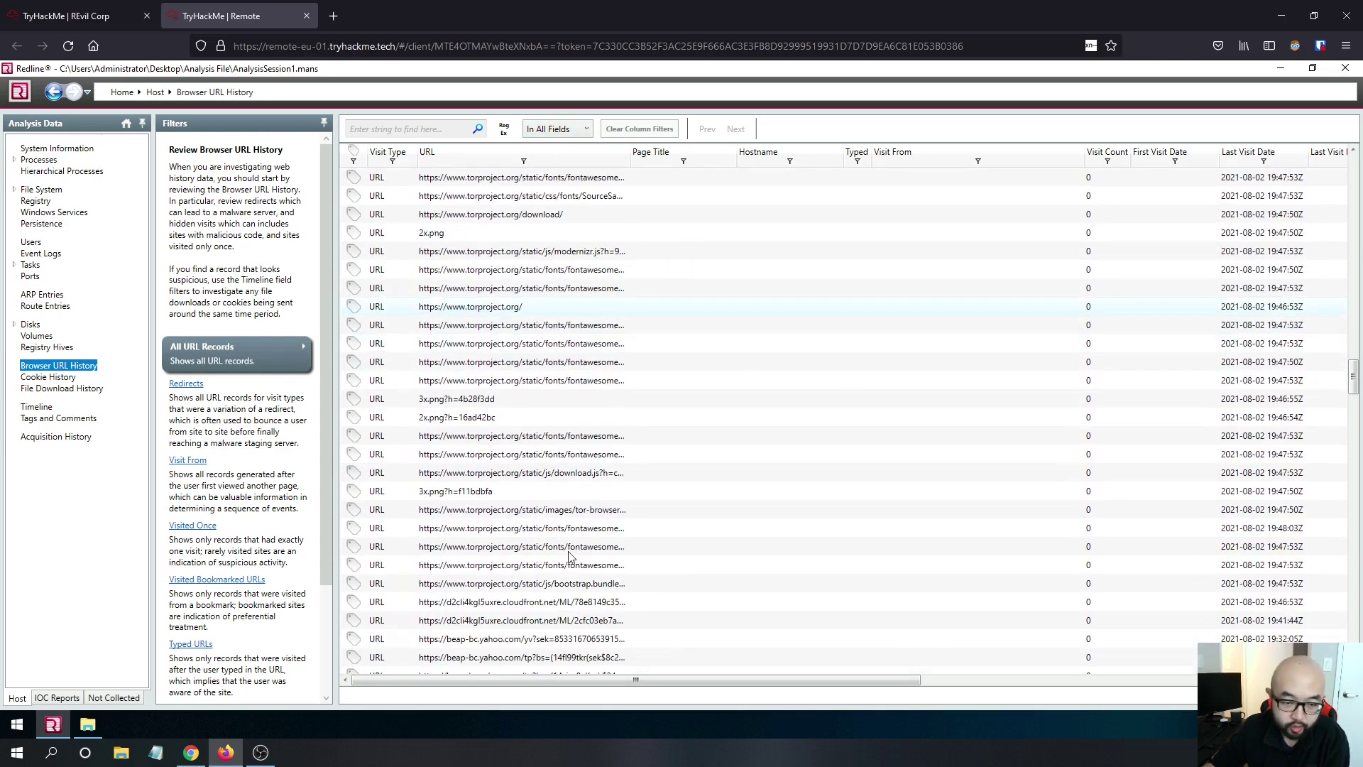
{"action": "scroll", "coordinate": [724, 426], "scroll_direction": "down", "scroll_amount": 2}
{"action": "scroll", "coordinate": [724, 436], "scroll_direction": "down", "scroll_amount": 2}
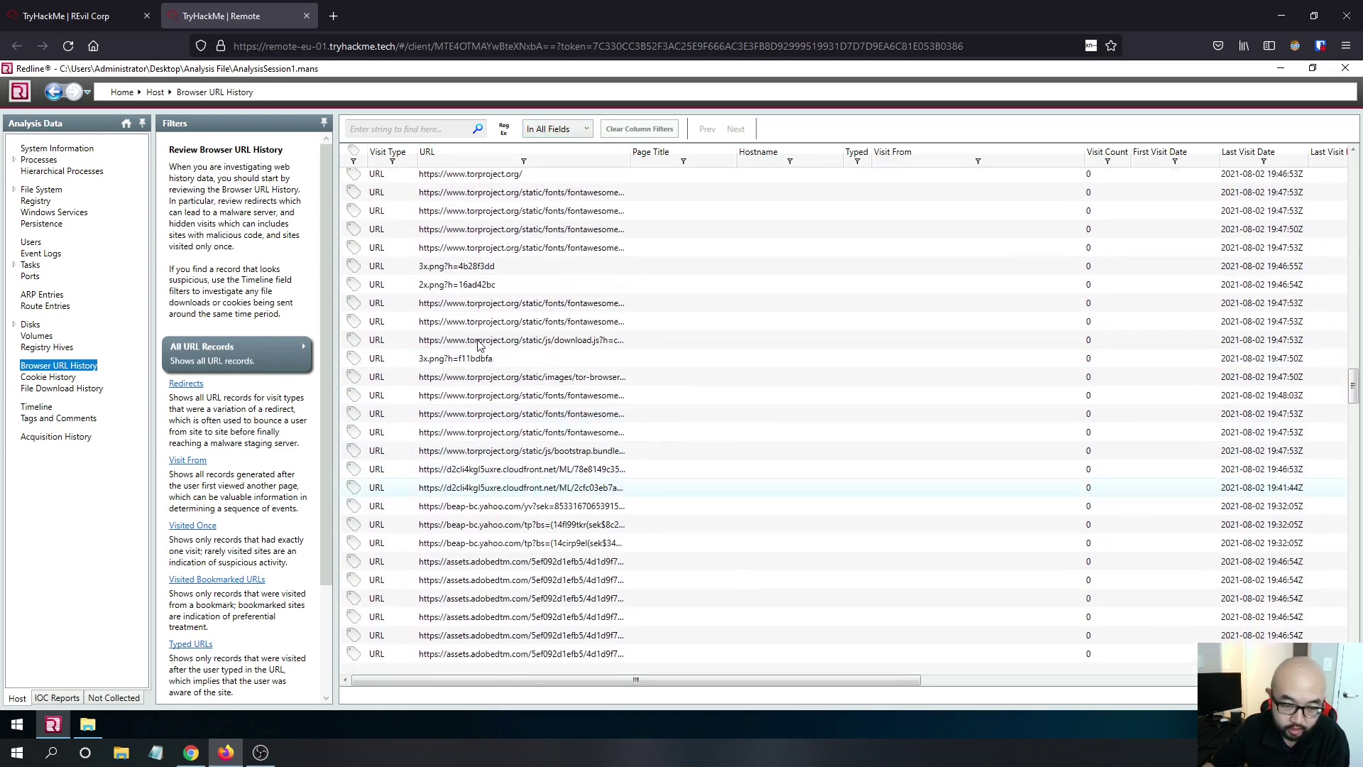
{"action": "scroll", "coordinate": [795, 533], "scroll_direction": "down", "scroll_amount": 4}
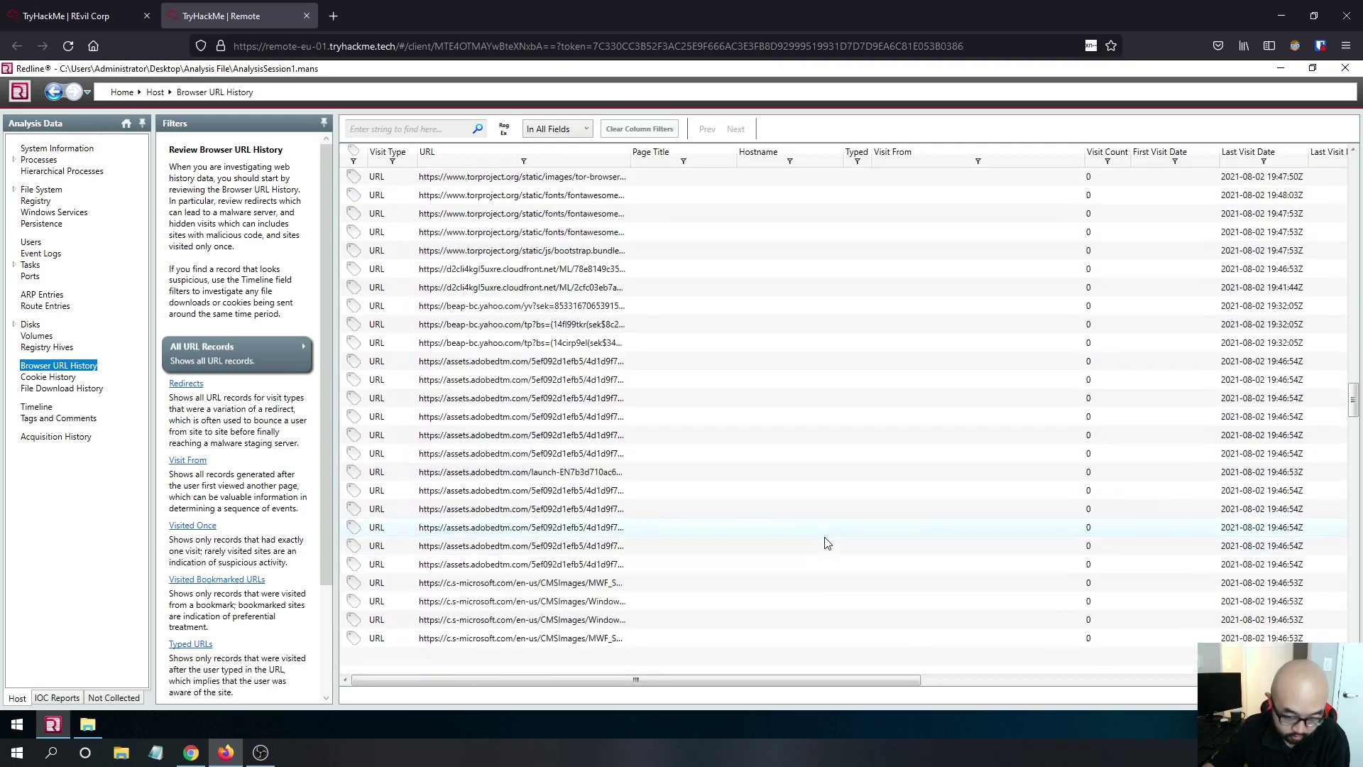
{"action": "scroll", "coordinate": [603, 507], "scroll_direction": "down", "scroll_amount": 1}
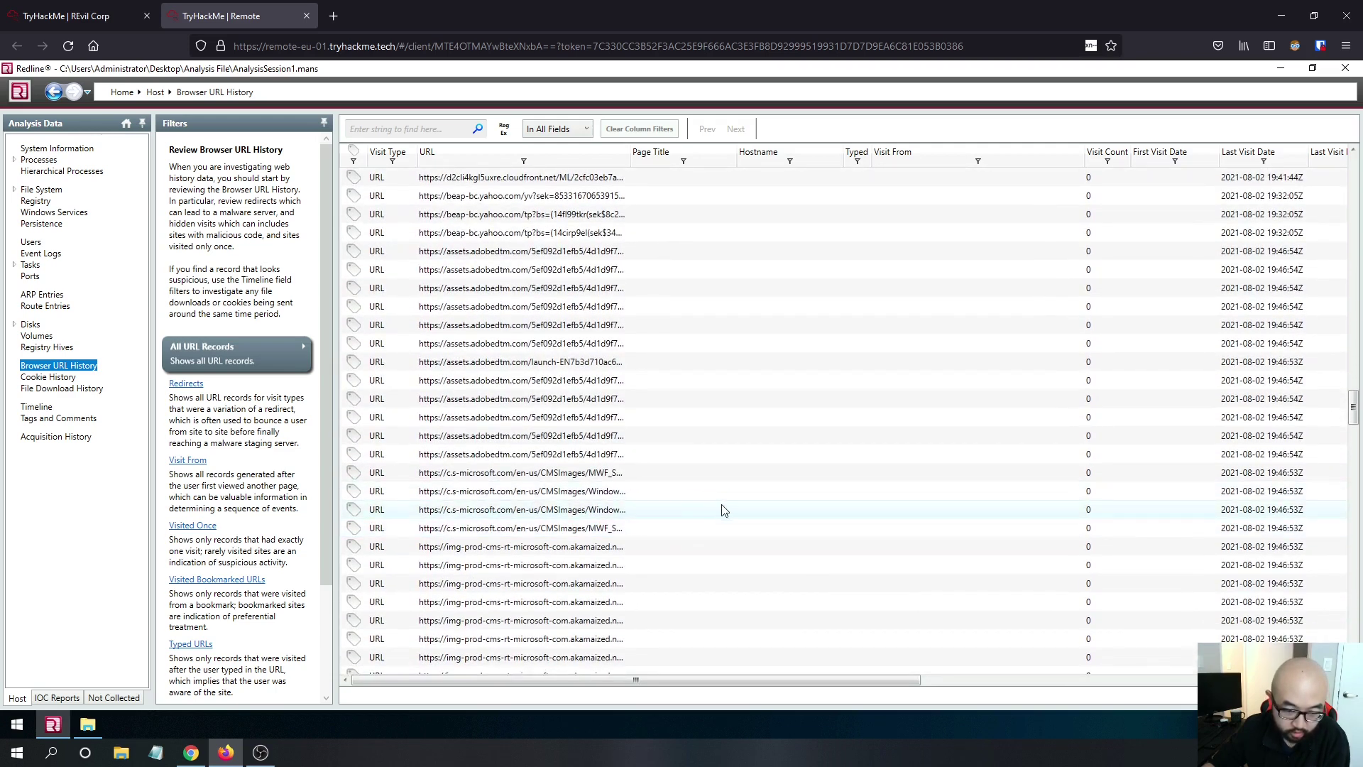
{"action": "scroll", "coordinate": [724, 375], "scroll_direction": "down", "scroll_amount": 3}
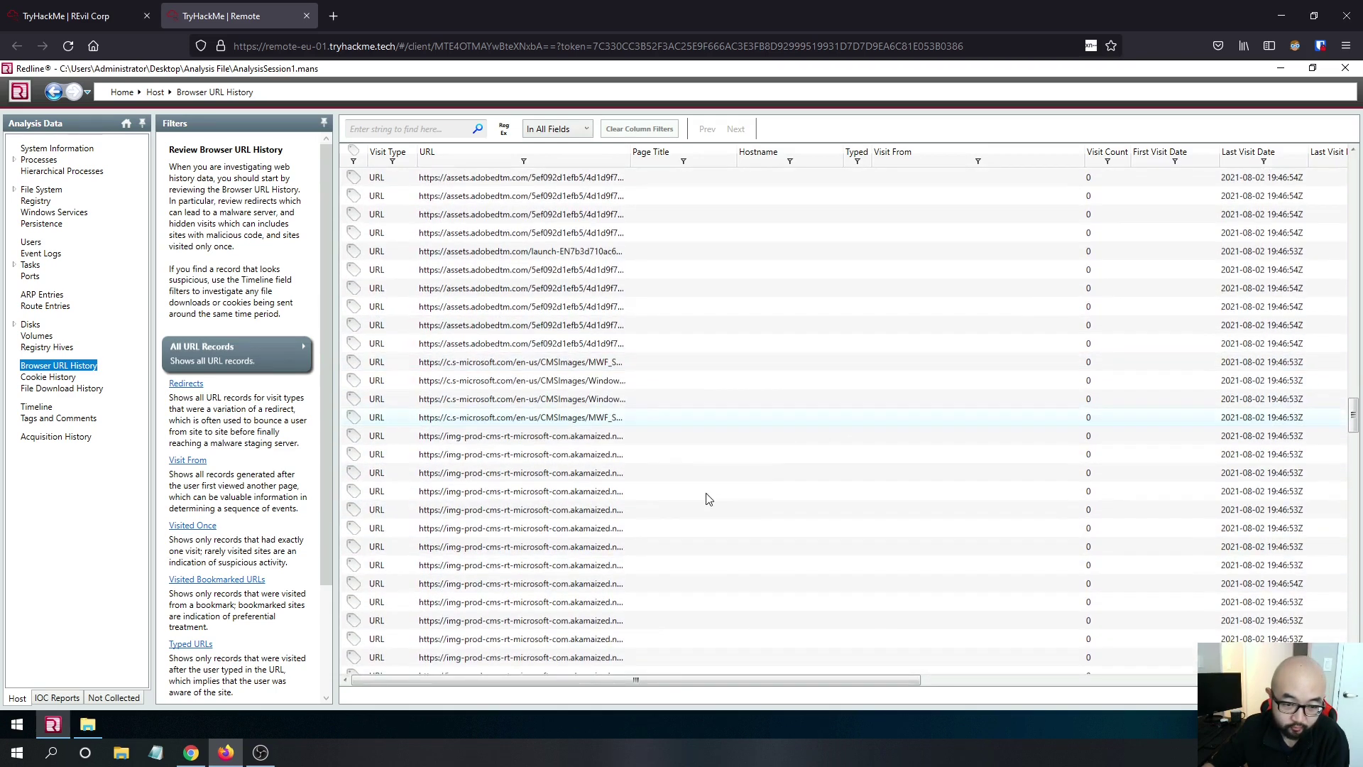
{"action": "scroll", "coordinate": [760, 476], "scroll_direction": "down", "scroll_amount": 7}
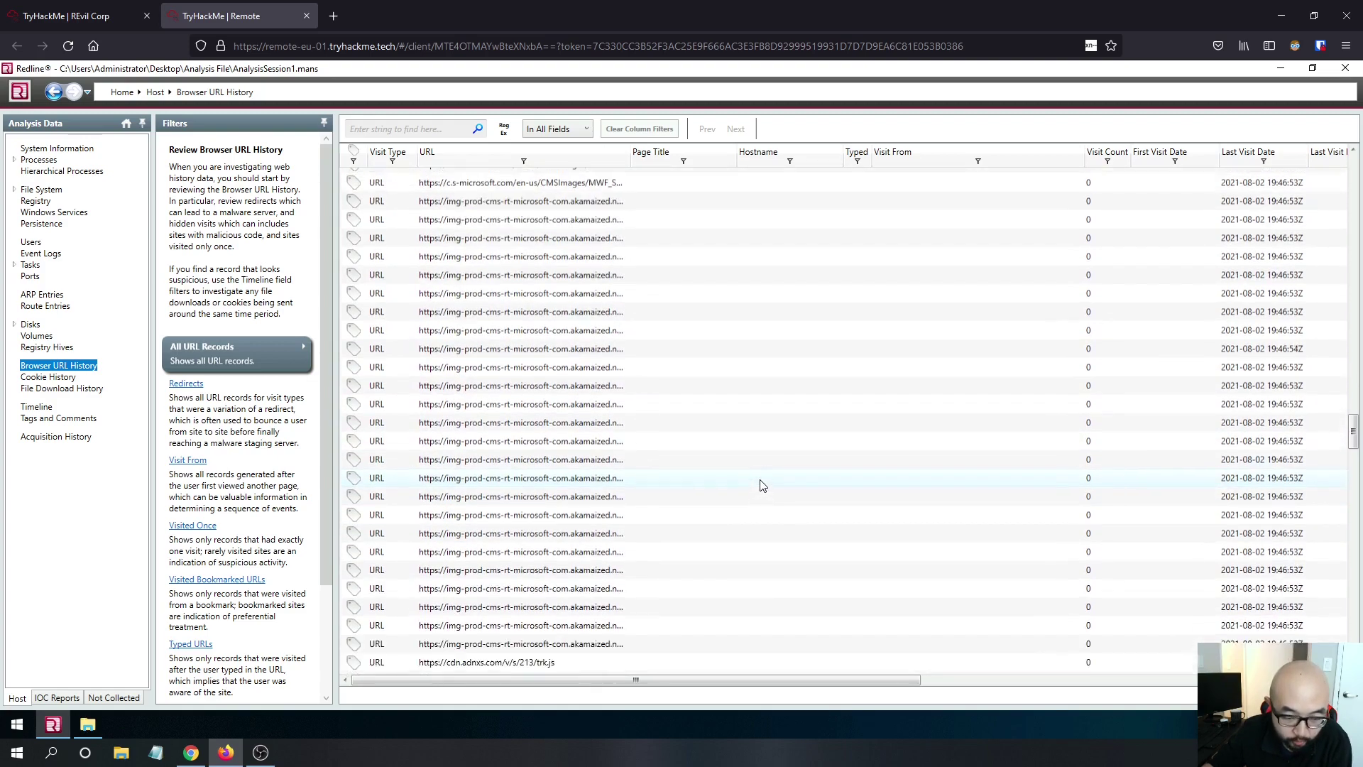
{"action": "scroll", "coordinate": [681, 493], "scroll_direction": "down", "scroll_amount": 7}
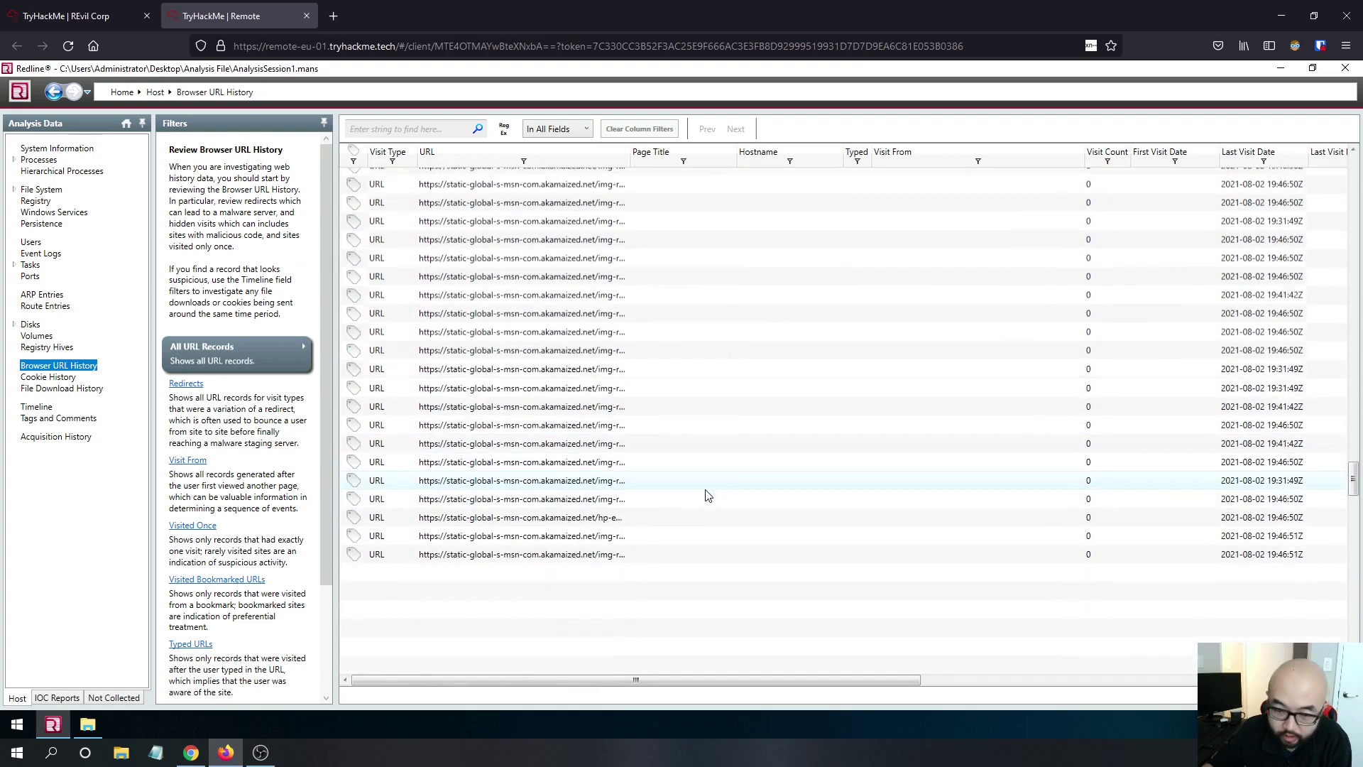
{"action": "scroll", "coordinate": [707, 495], "scroll_direction": "down", "scroll_amount": 5}
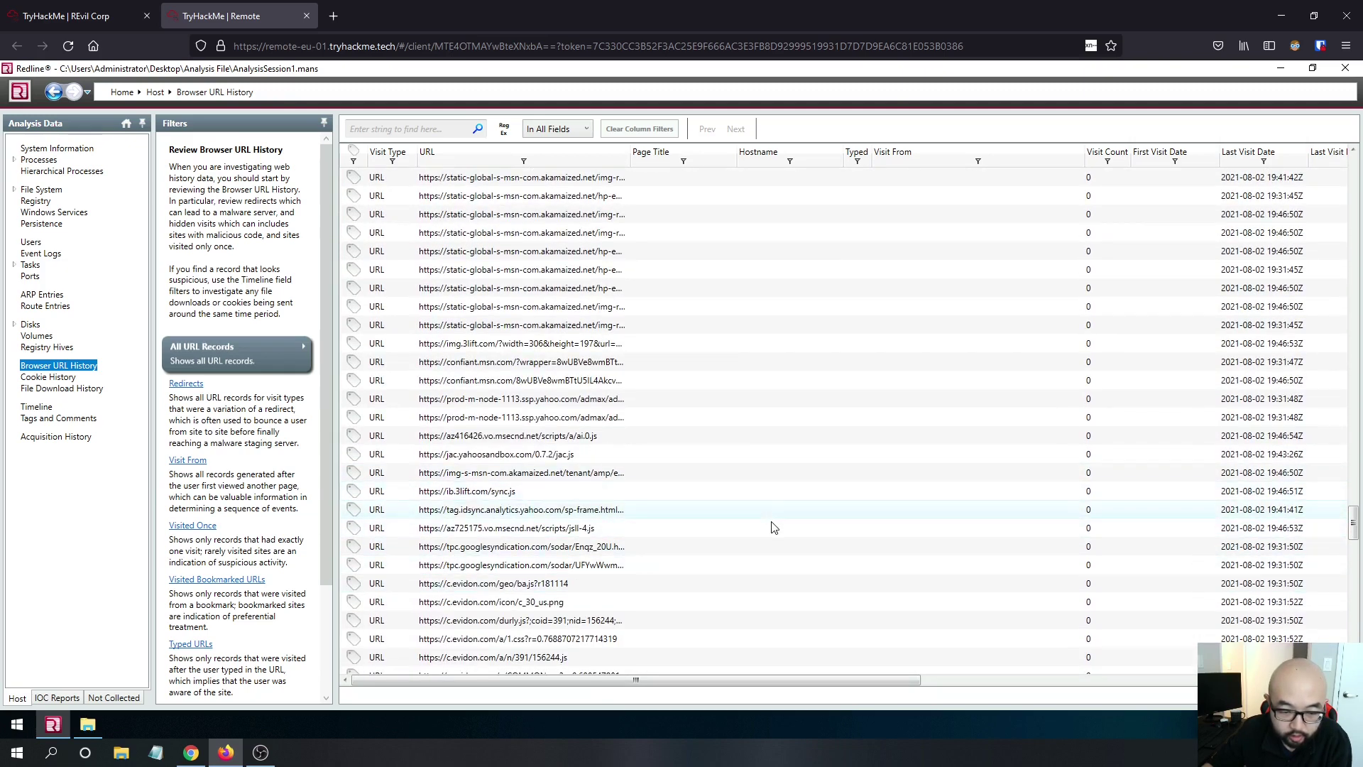
{"action": "scroll", "coordinate": [836, 557], "scroll_direction": "down", "scroll_amount": 3}
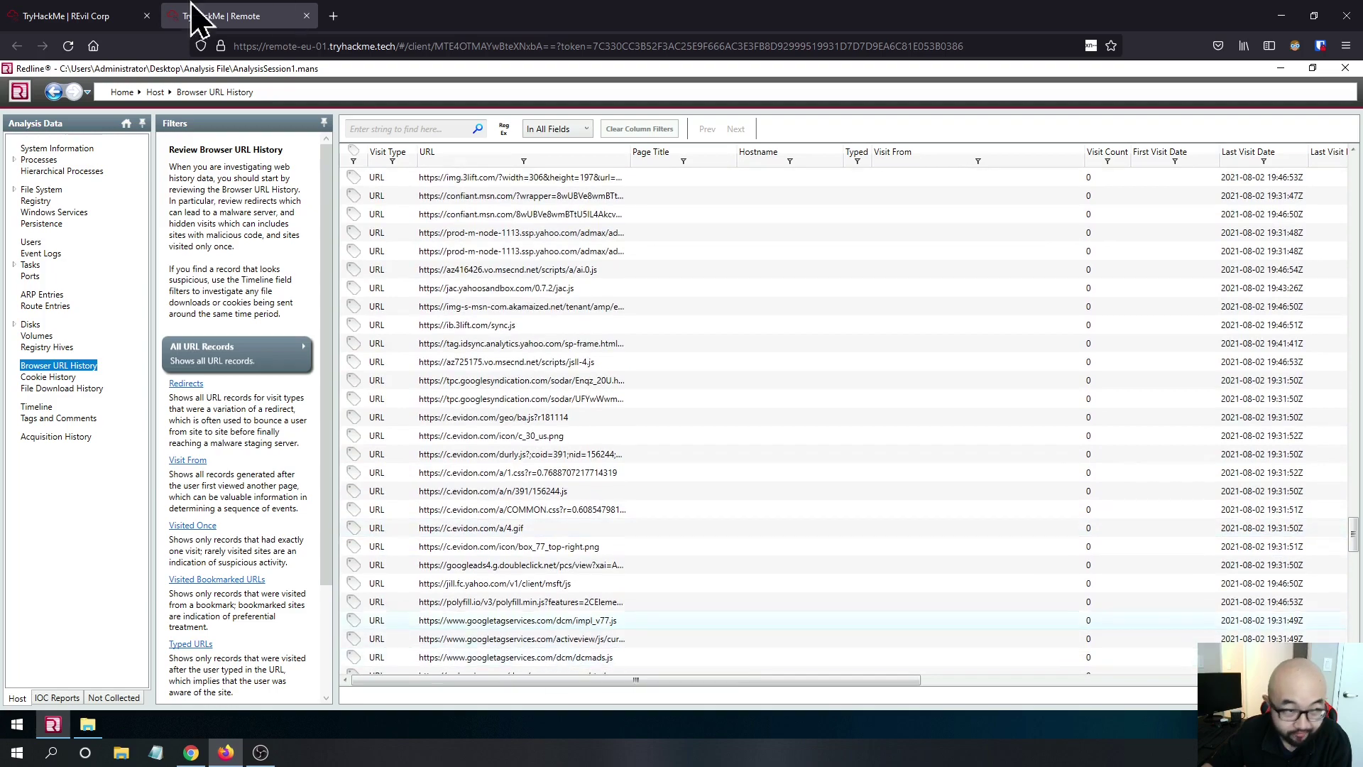
{"action": "left_click", "coordinate": [122, 15]}
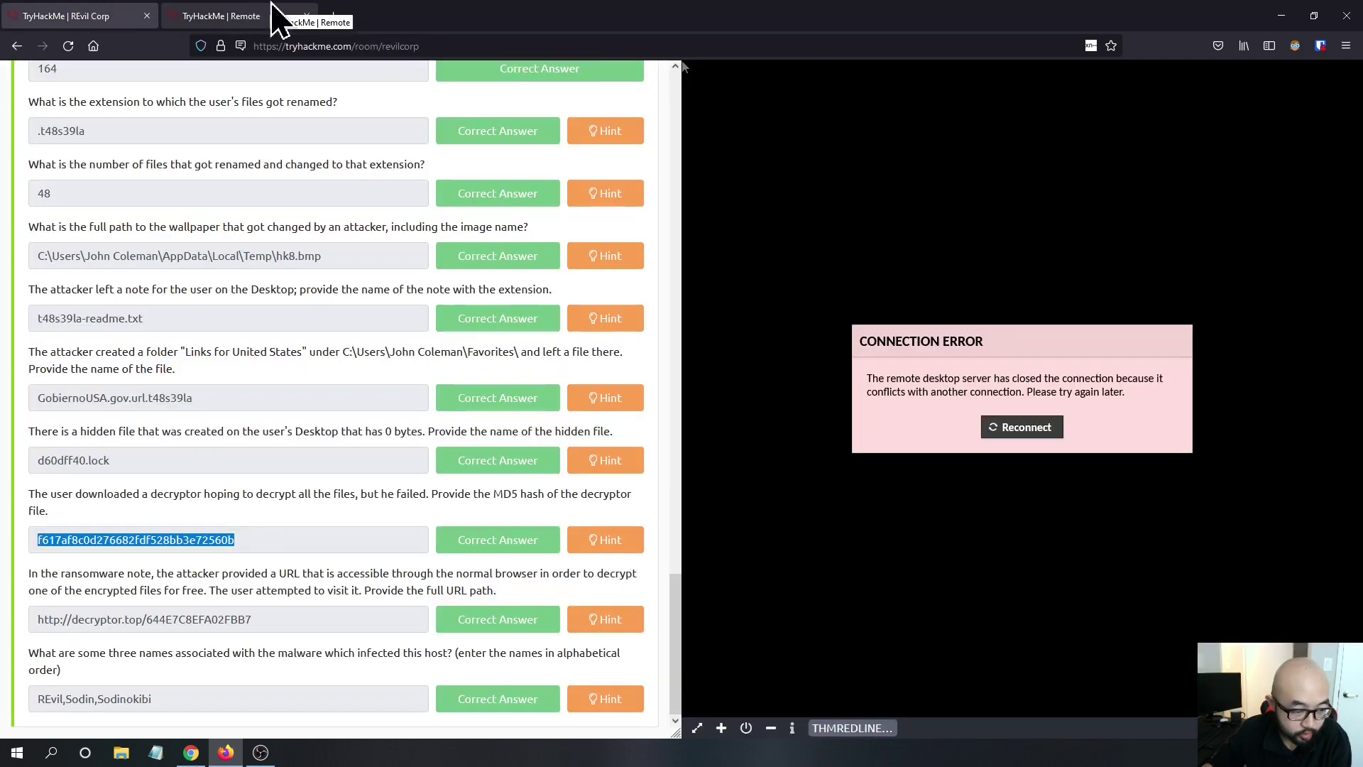
{"action": "left_click", "coordinate": [235, 16]}
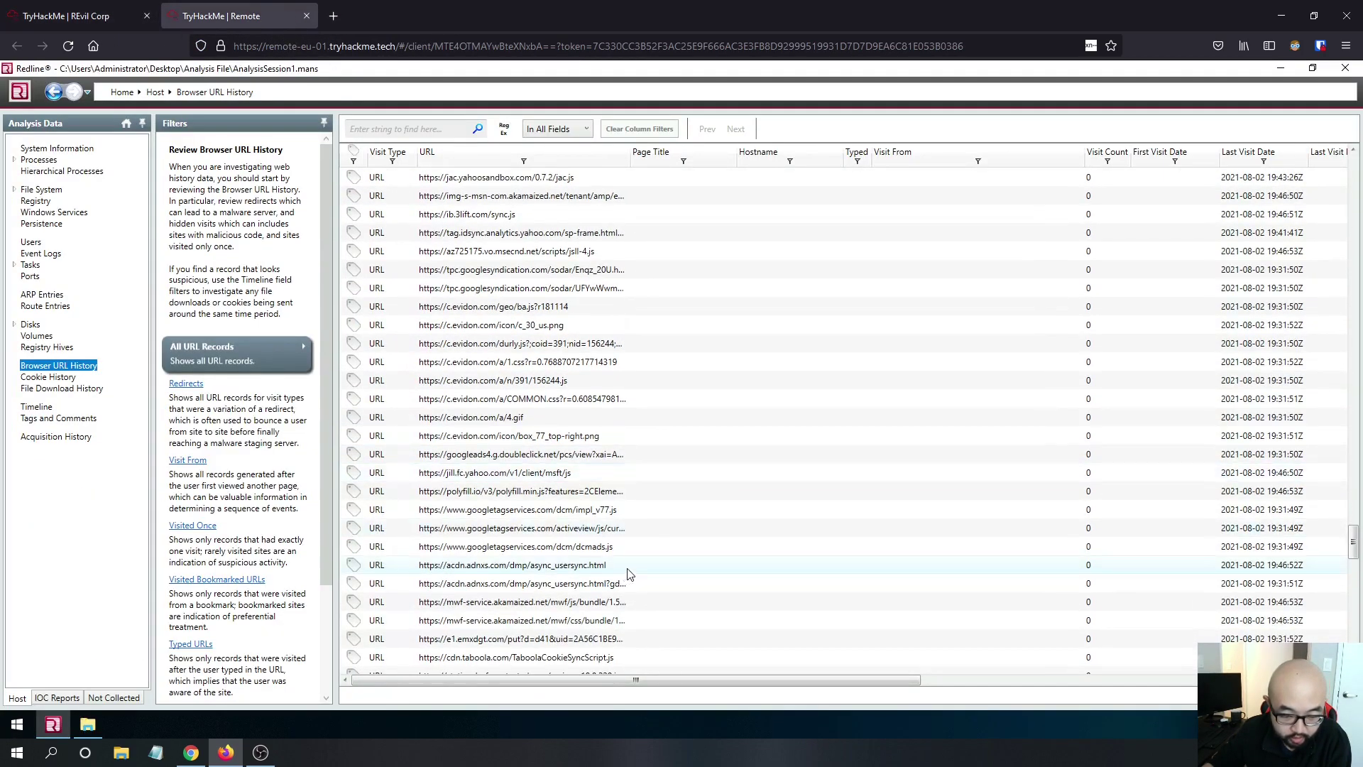
{"action": "scroll", "coordinate": [628, 574], "scroll_direction": "down", "scroll_amount": 2}
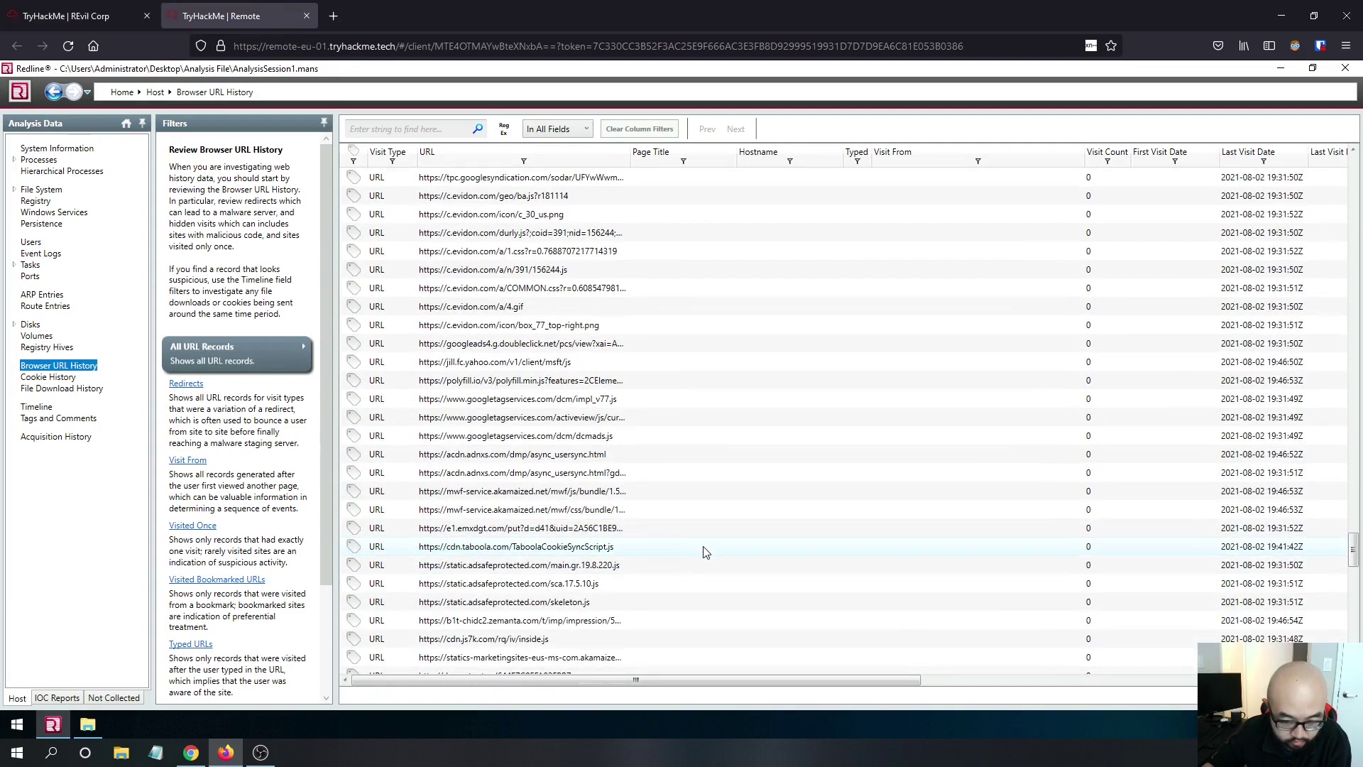
{"action": "scroll", "coordinate": [706, 551], "scroll_direction": "down", "scroll_amount": 6}
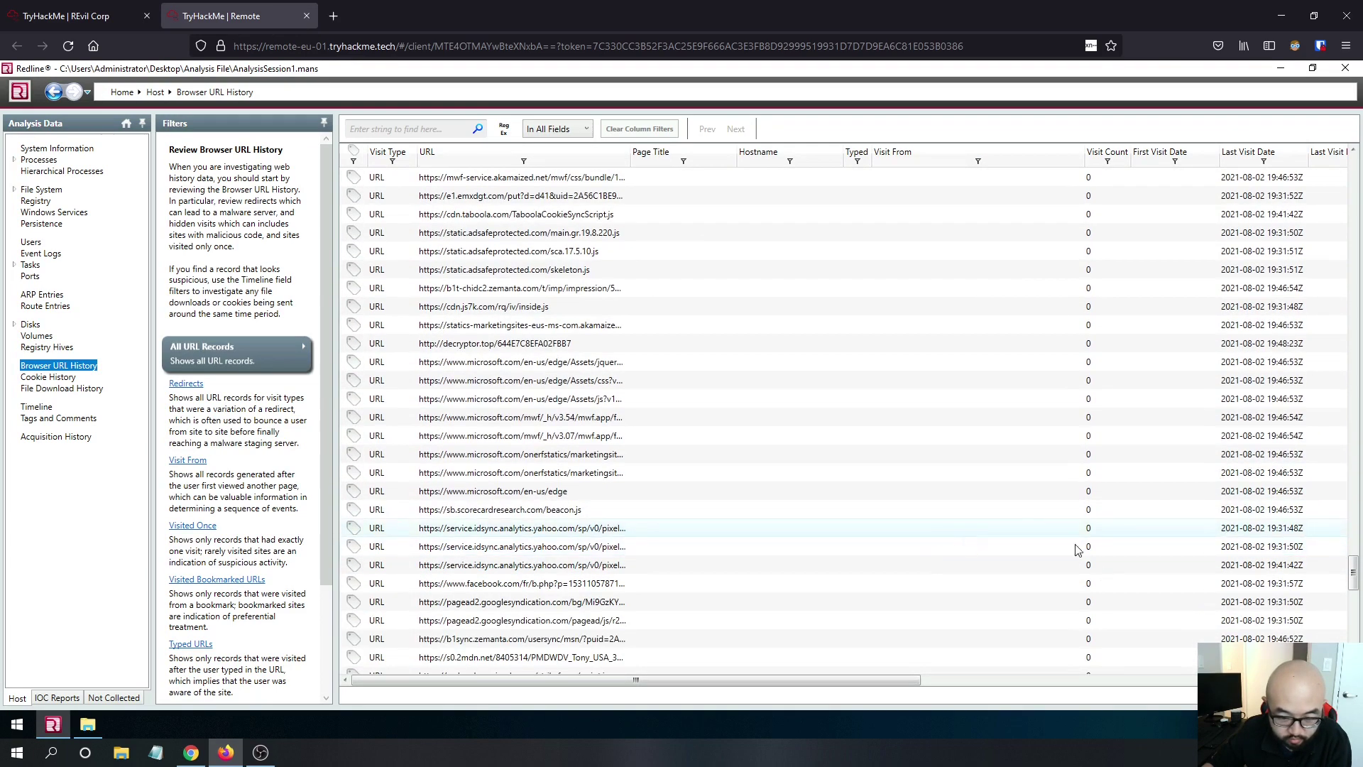
Look back through Redline's Browser URL History records, from the decryptor.top entry past the torproject.org entries to the bing.com ones.
{"action": "scroll", "coordinate": [1003, 504], "scroll_direction": "up", "scroll_amount": 15}
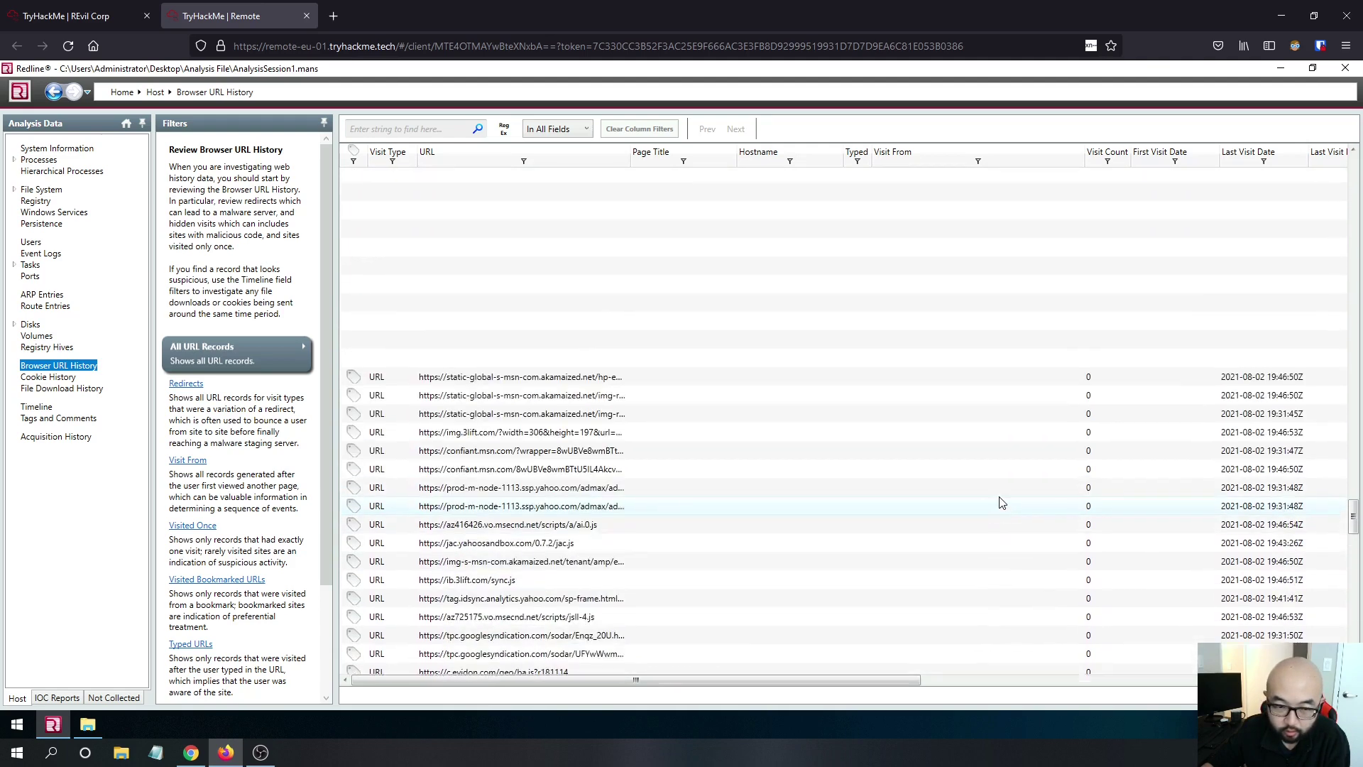
{"action": "scroll", "coordinate": [1002, 505], "scroll_direction": "up", "scroll_amount": 5}
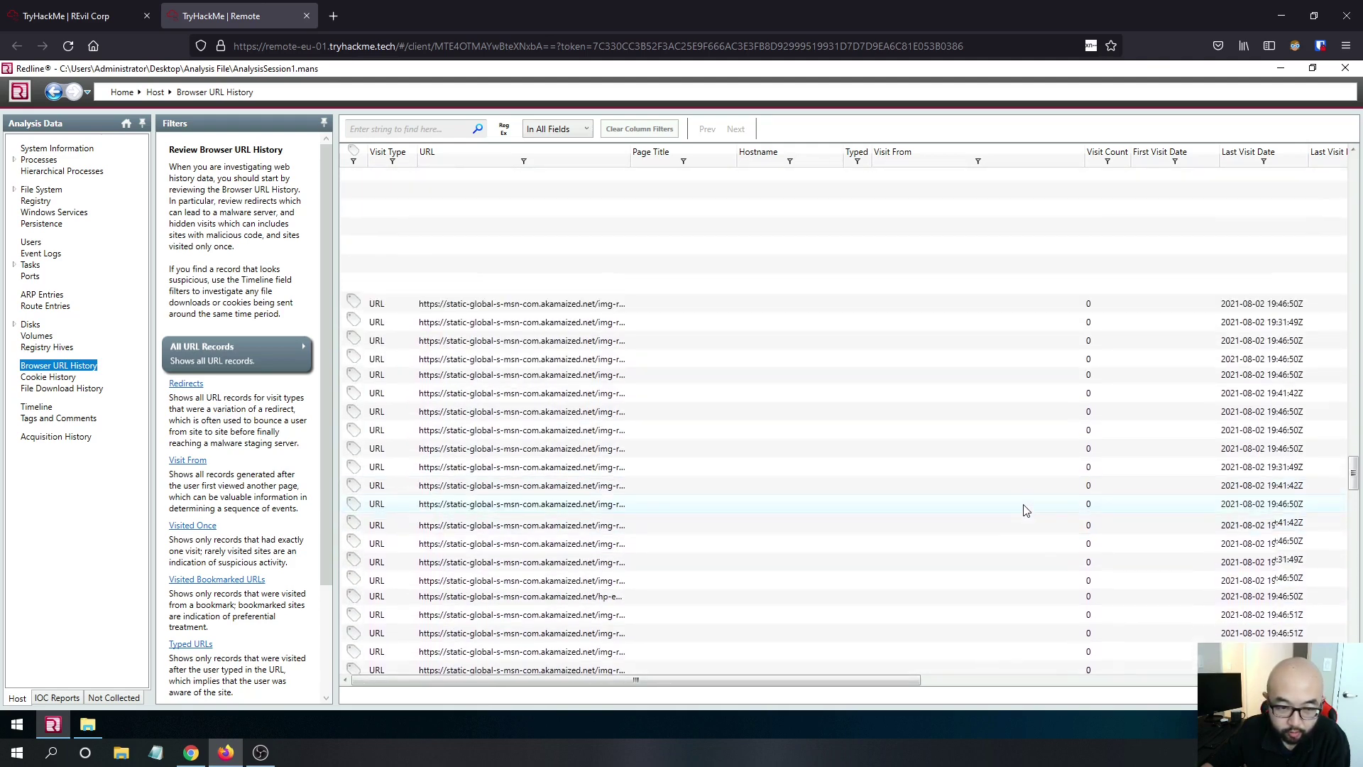
{"action": "scroll", "coordinate": [1026, 509], "scroll_direction": "up", "scroll_amount": 4}
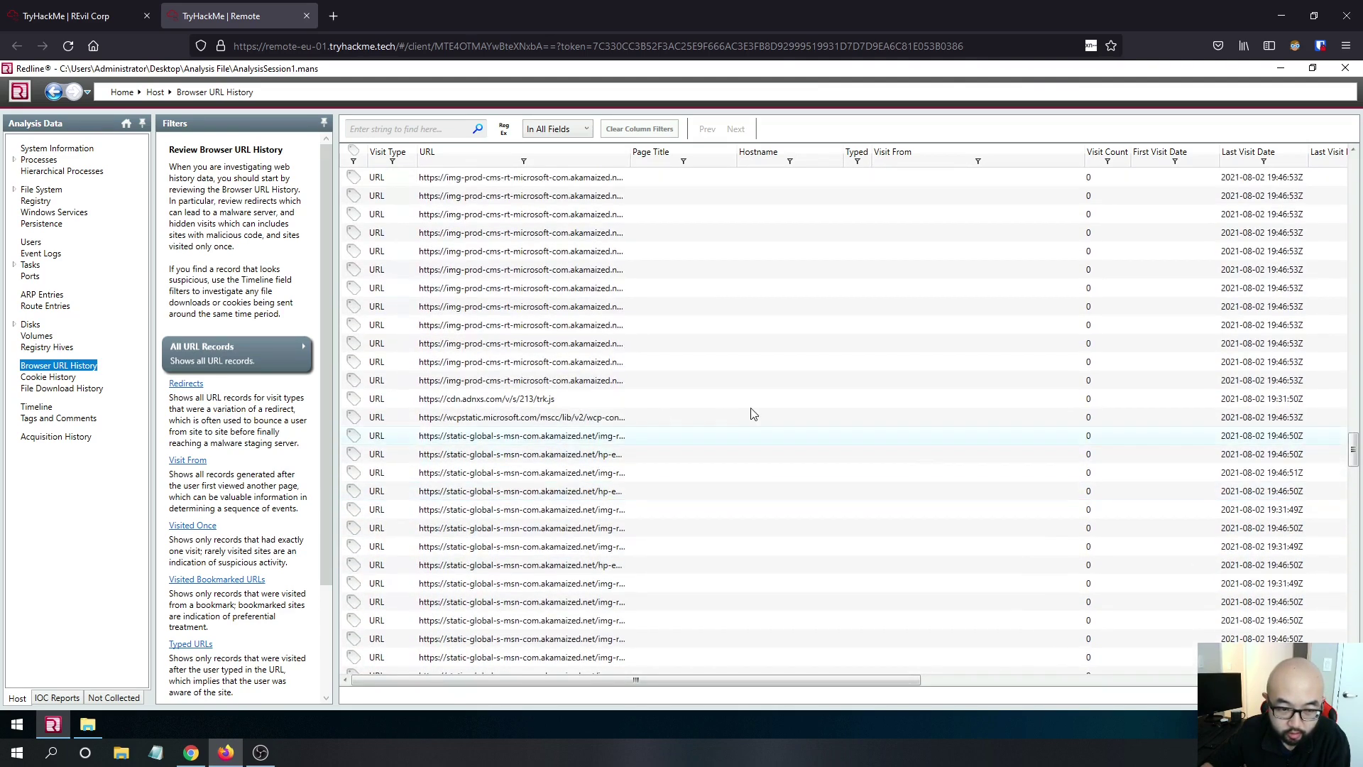
{"action": "scroll", "coordinate": [781, 421], "scroll_direction": "up", "scroll_amount": 5}
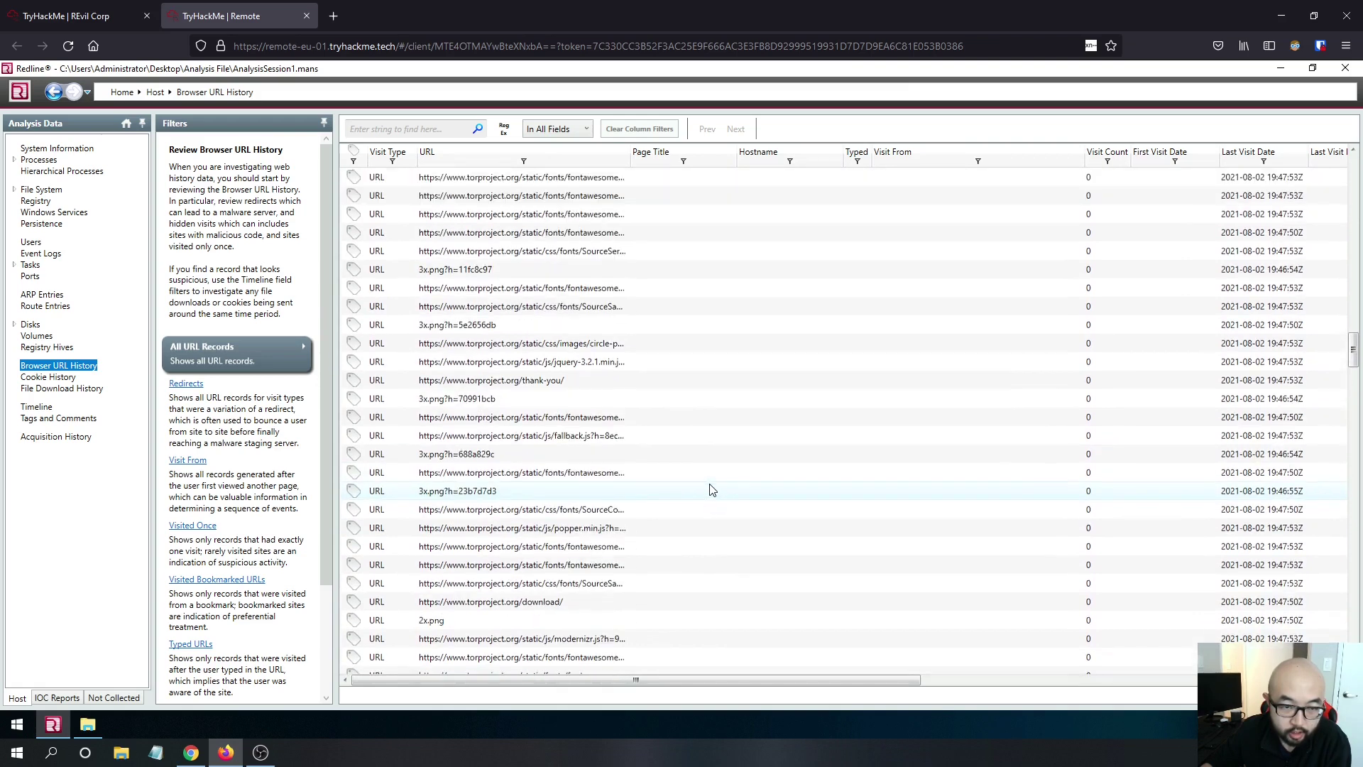
{"action": "scroll", "coordinate": [616, 382], "scroll_direction": "up", "scroll_amount": 5}
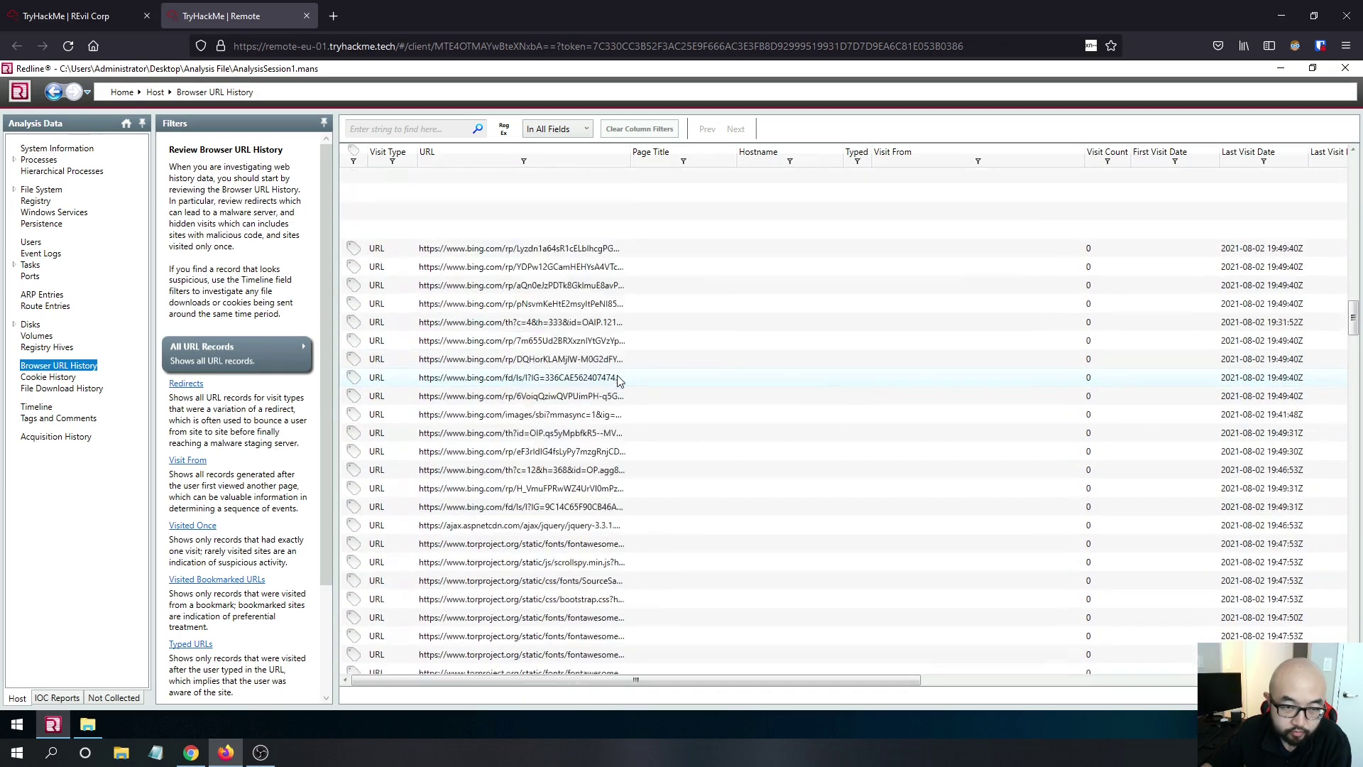
{"action": "scroll", "coordinate": [617, 381], "scroll_direction": "up", "scroll_amount": 5}
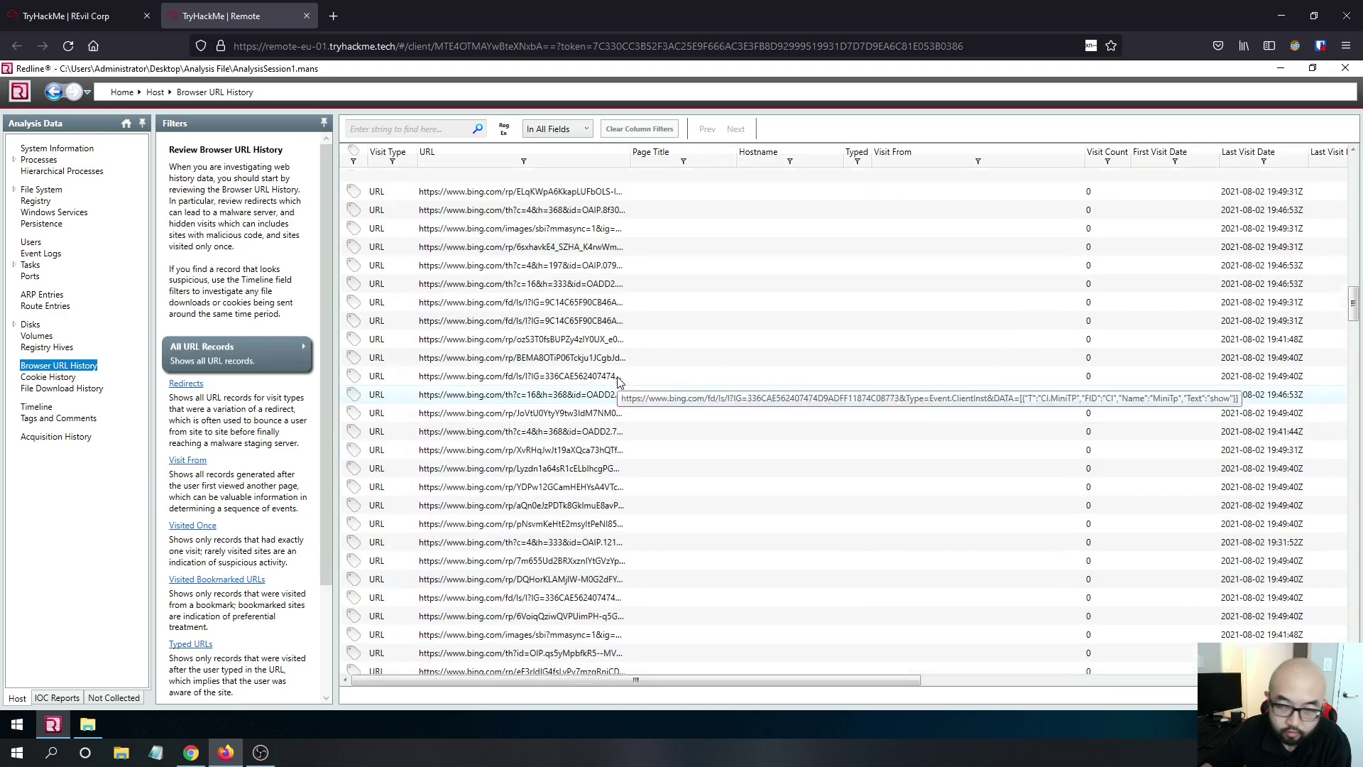
{"action": "scroll", "coordinate": [1062, 329], "scroll_direction": "up", "scroll_amount": 5}
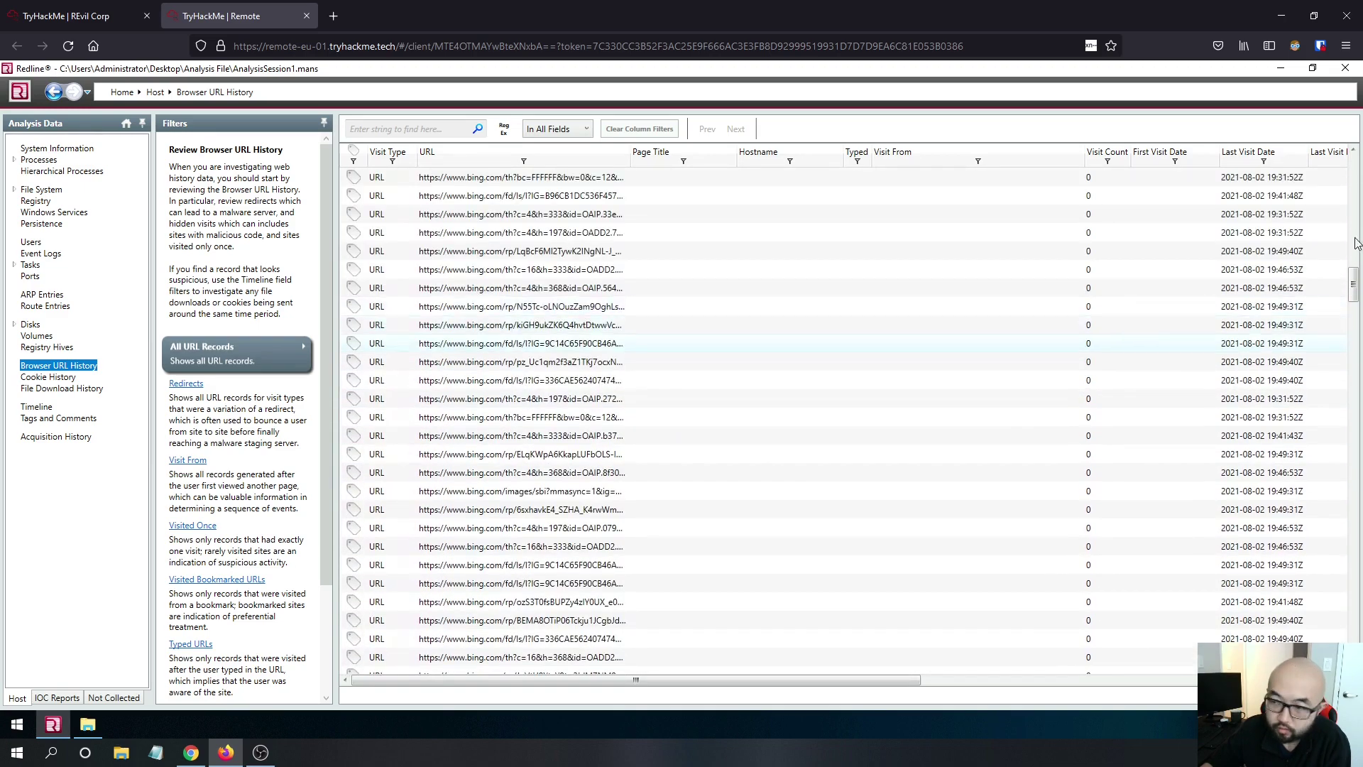
{"action": "left_click_drag", "start_coordinate": [1352, 280], "coordinate": [1340, 304]}
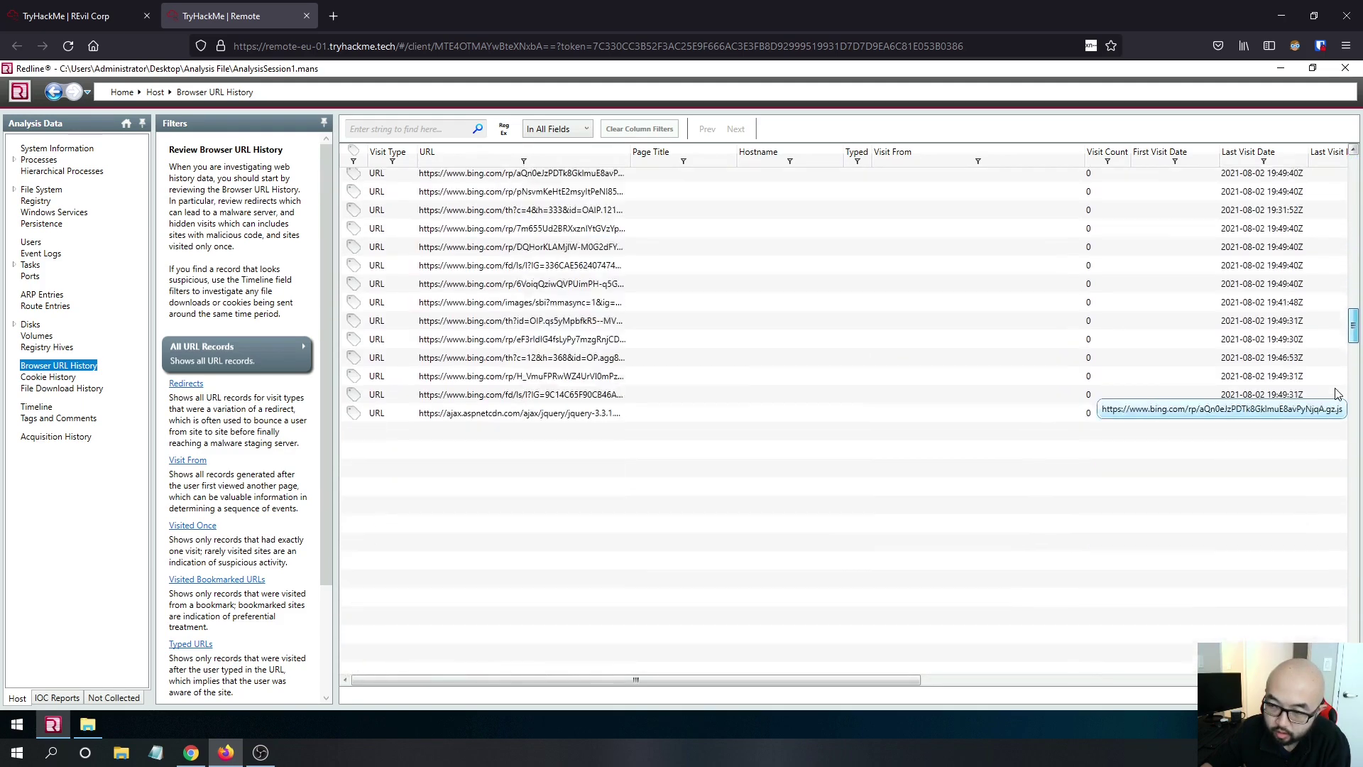
{"action": "left_click_drag", "start_coordinate": [1338, 394], "coordinate": [1341, 476]}
{"action": "left_click_drag", "start_coordinate": [1342, 548], "coordinate": [1342, 547]}
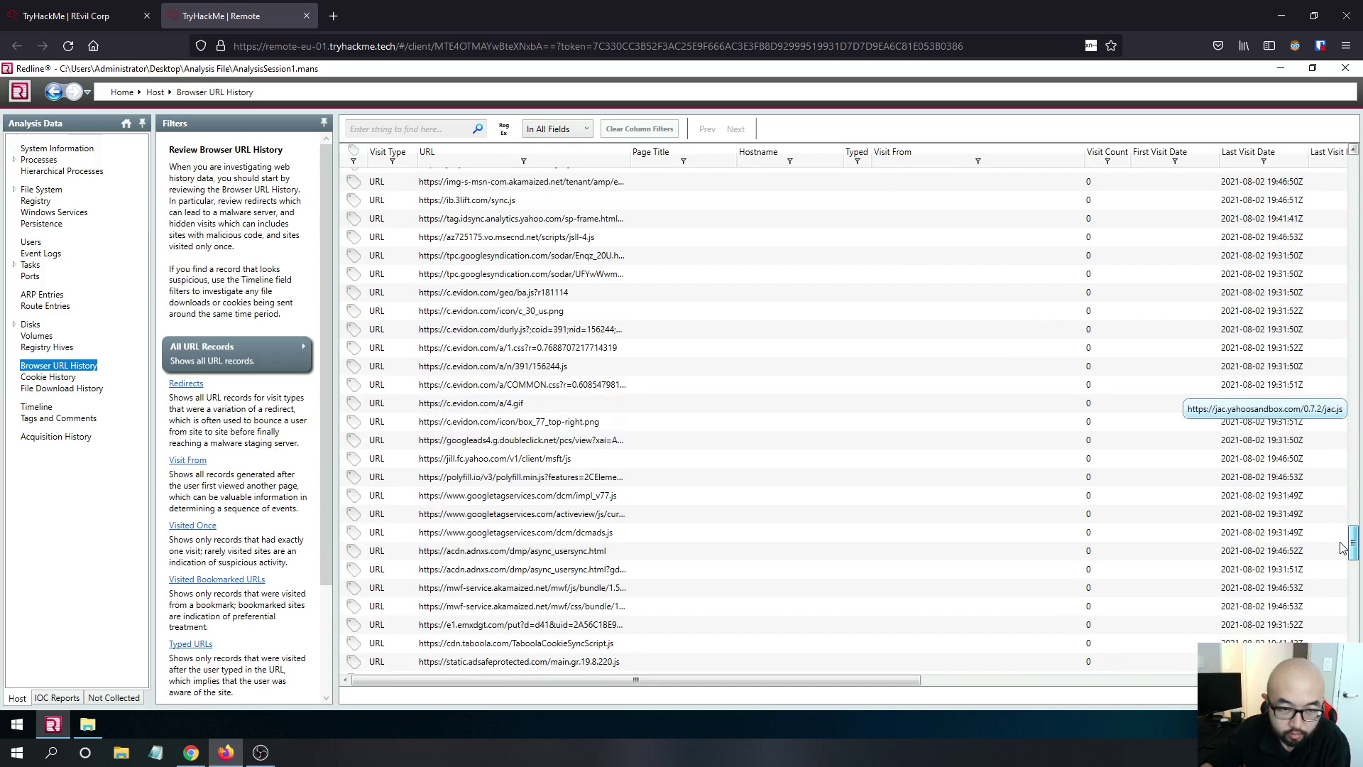
{"action": "left_click_drag", "start_coordinate": [1341, 548], "coordinate": [1344, 568]}
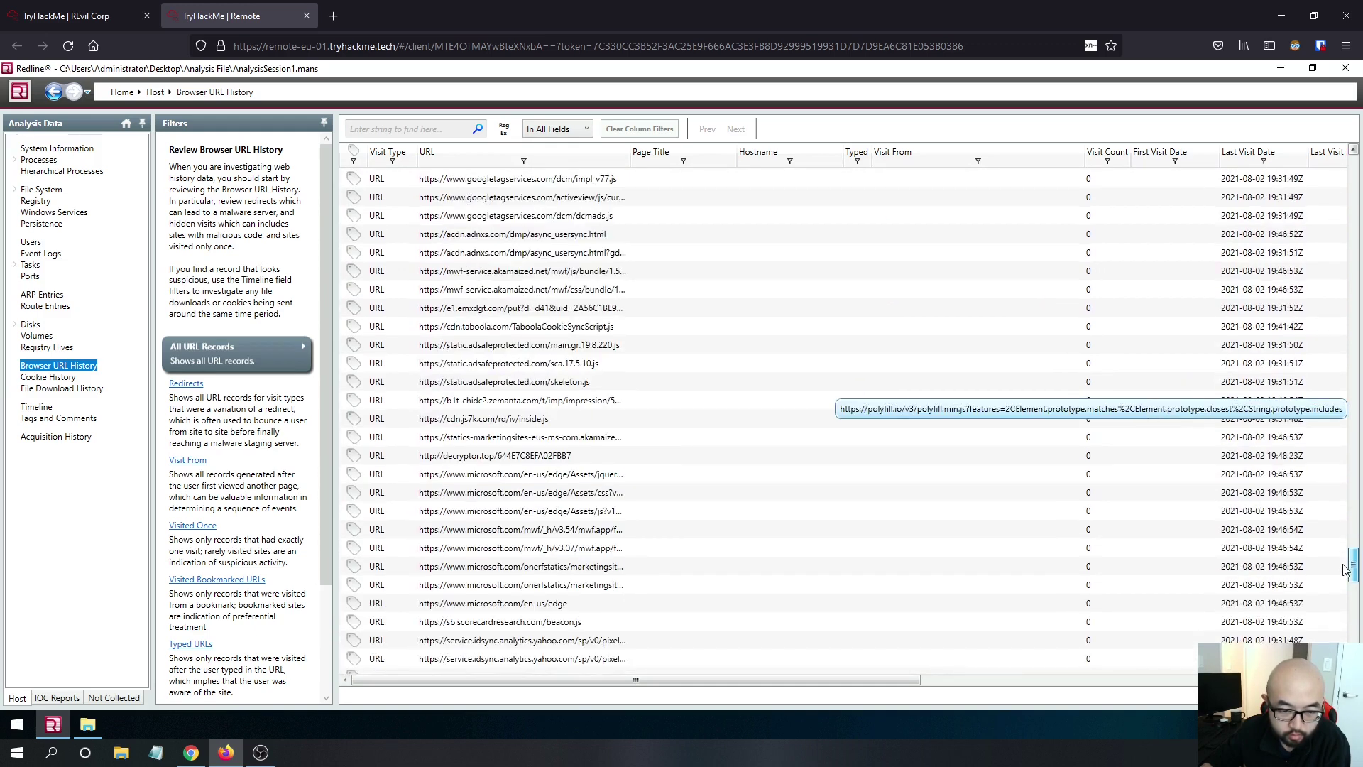
{"action": "left_click", "coordinate": [462, 461]}
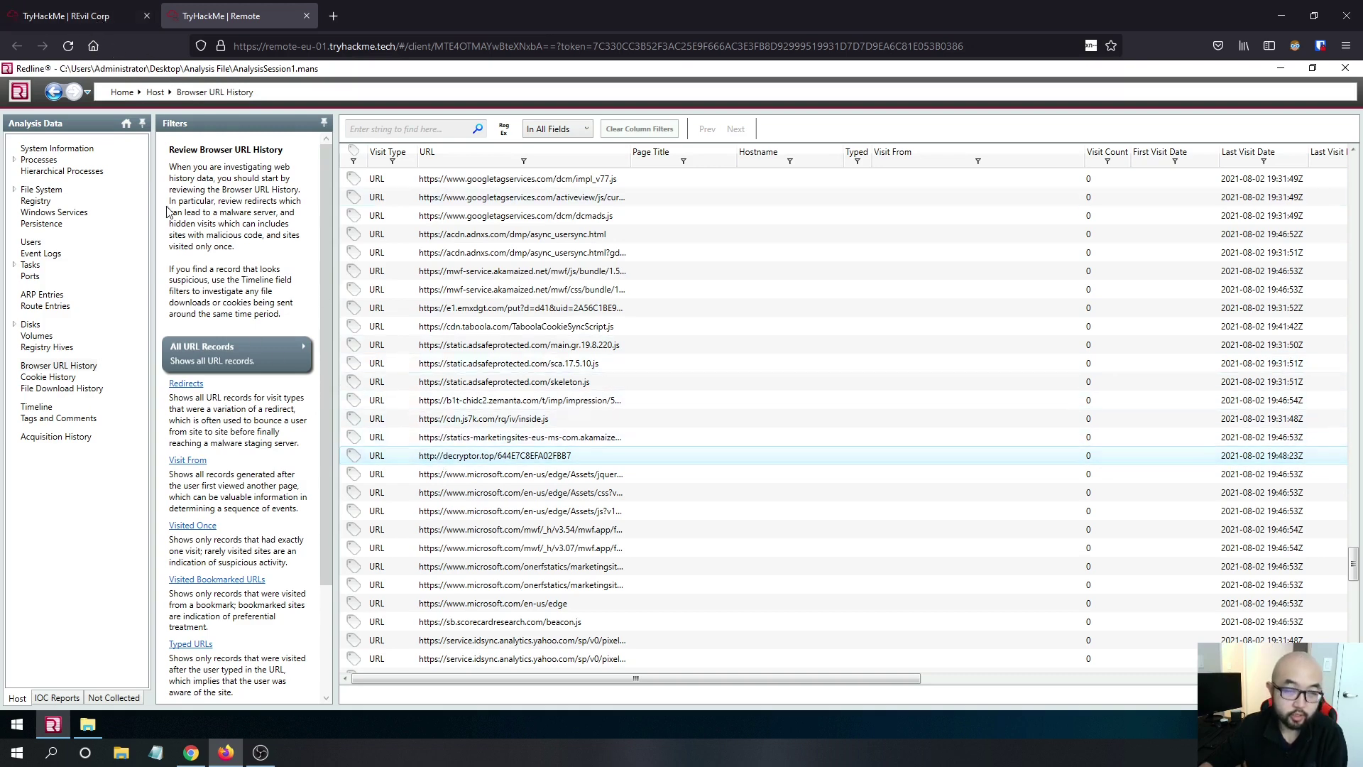
Compare the selected decryptor.top record with the full URL path answer in the TryHackMe REvil Corp room.
{"action": "left_click", "coordinate": [106, 15]}
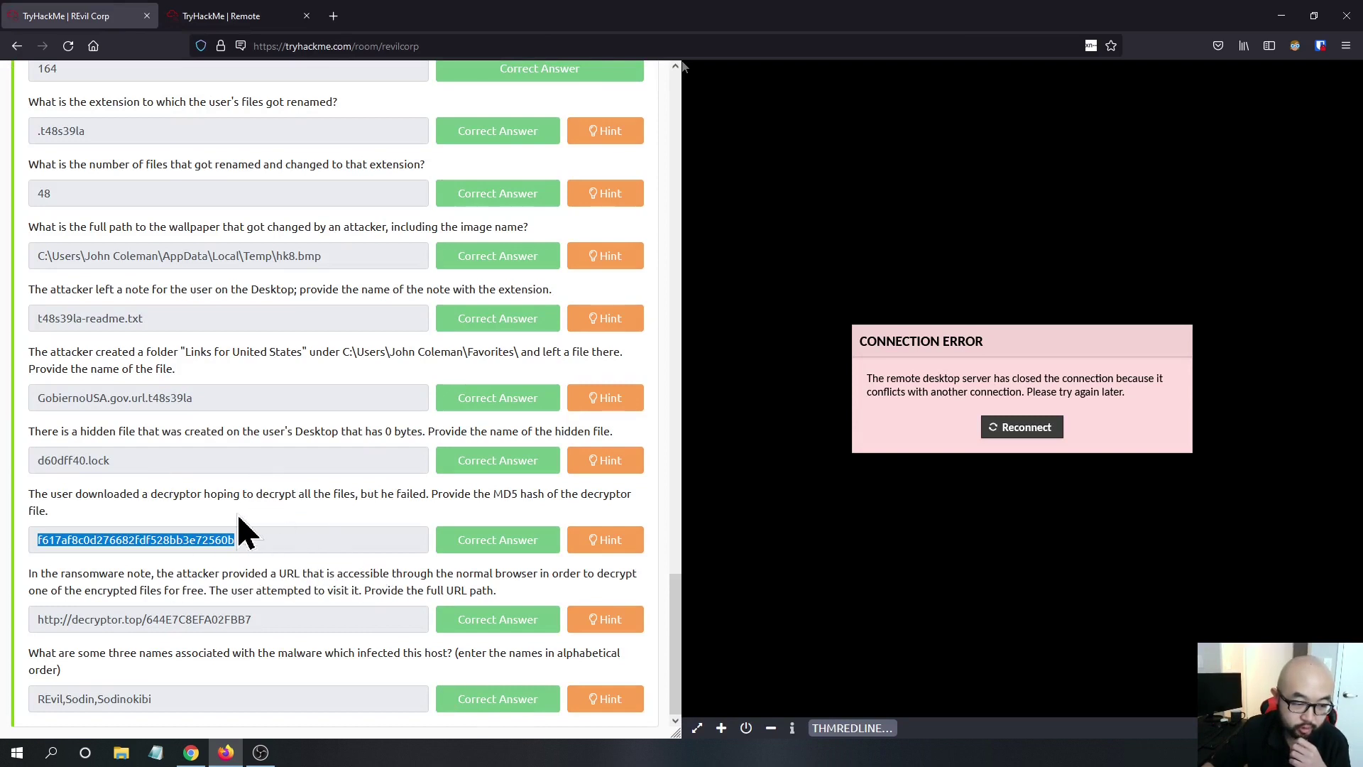
{"action": "left_click_drag", "start_coordinate": [282, 626], "coordinate": [3, 622]}
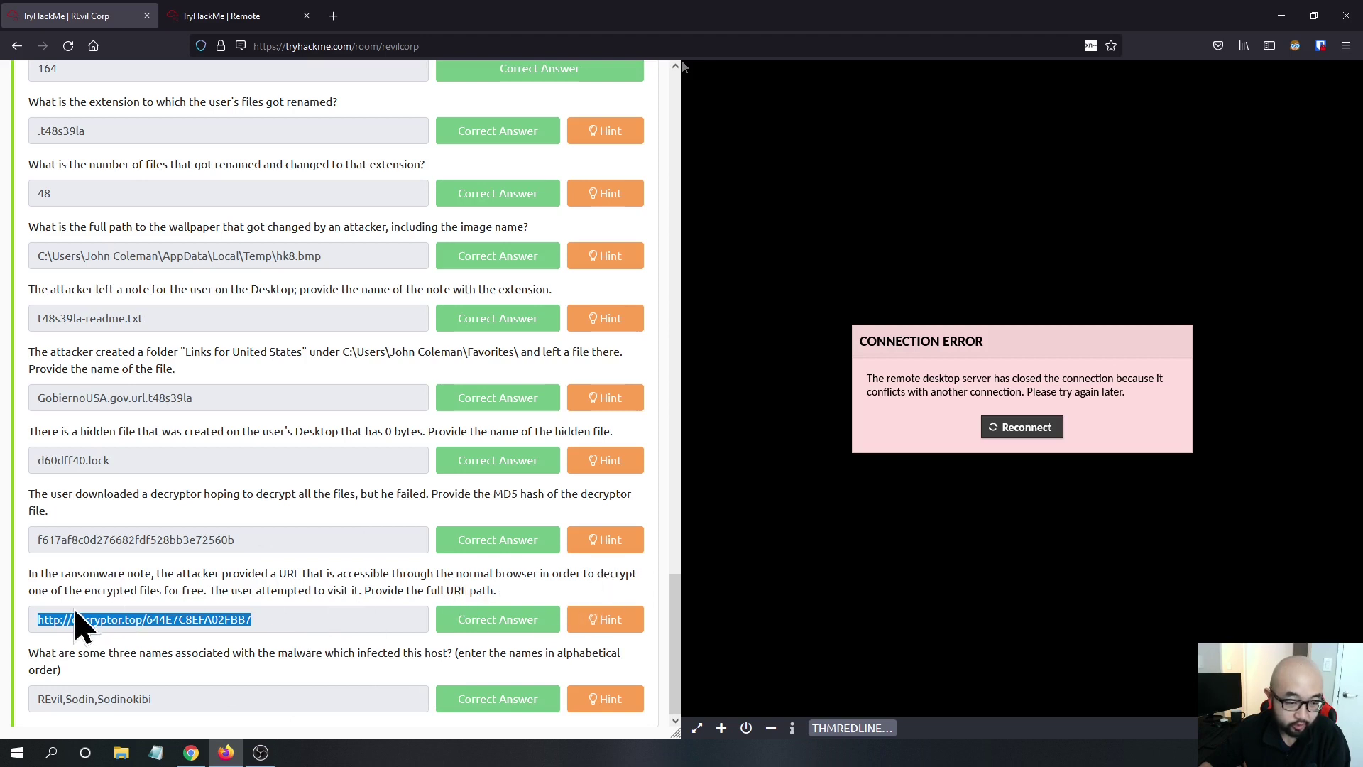
{"action": "left_click", "coordinate": [201, 593]}
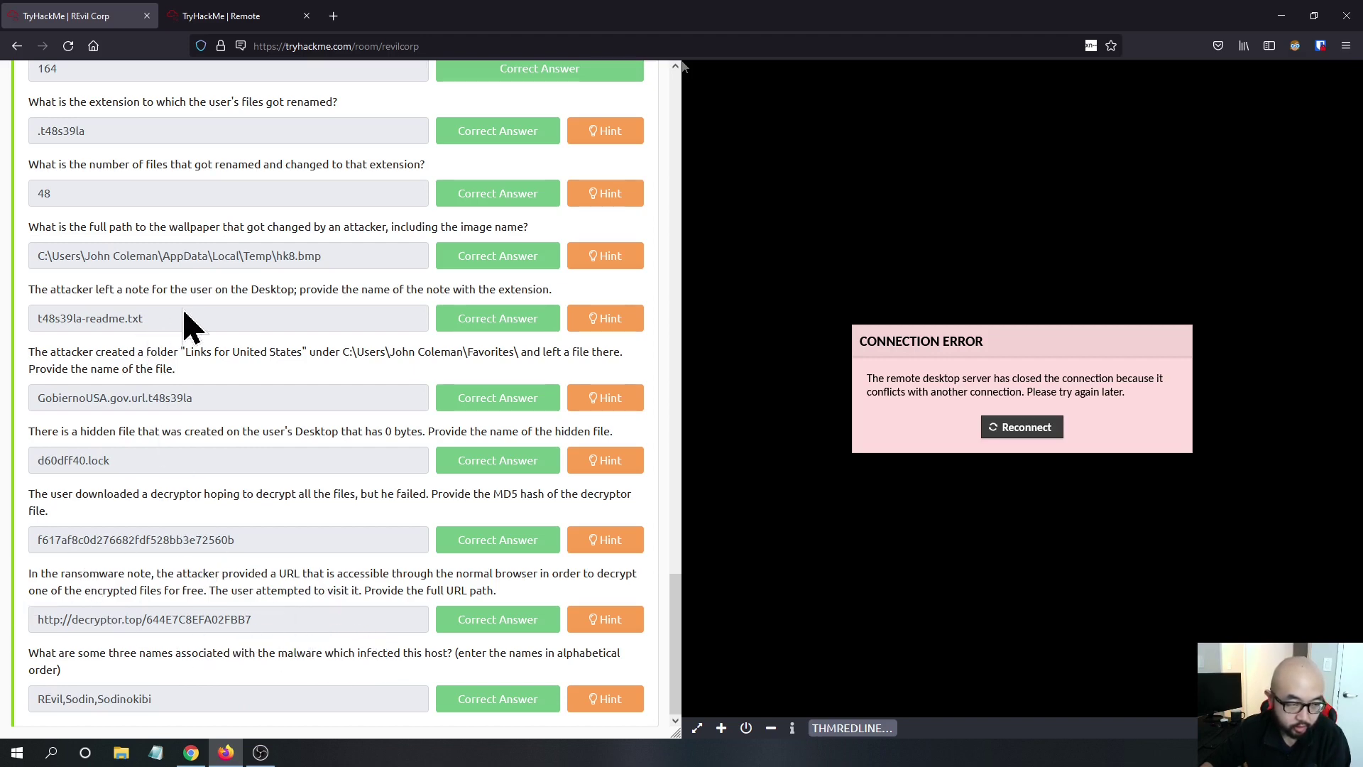
Check the question about three malware names and copy the malicious binary's MD5 hash from the room's answers.
{"action": "scroll", "coordinate": [195, 338], "scroll_direction": "up", "scroll_amount": 4}
{"action": "scroll", "coordinate": [198, 376], "scroll_direction": "down", "scroll_amount": 4}
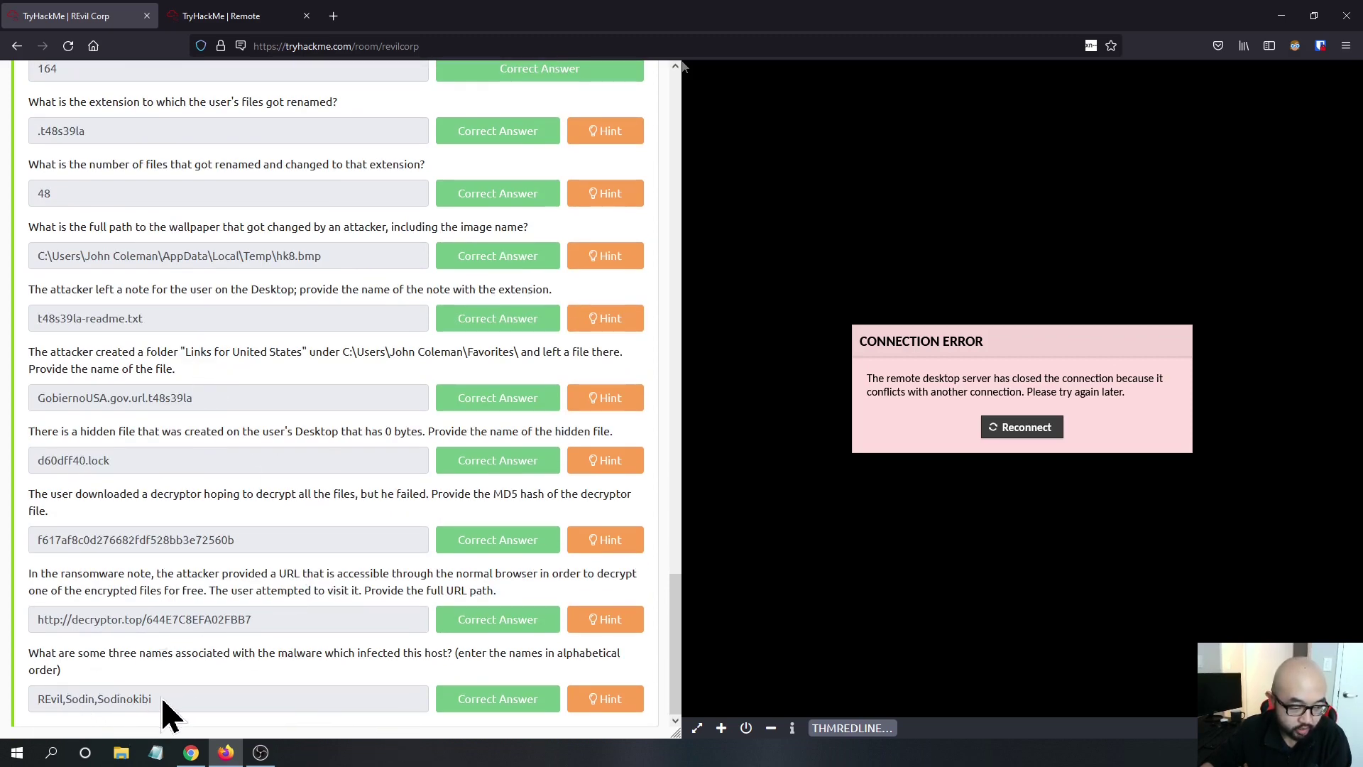
{"action": "left_click_drag", "start_coordinate": [162, 700], "coordinate": [71, 707]}
{"action": "scroll", "coordinate": [182, 383], "scroll_direction": "up", "scroll_amount": 6}
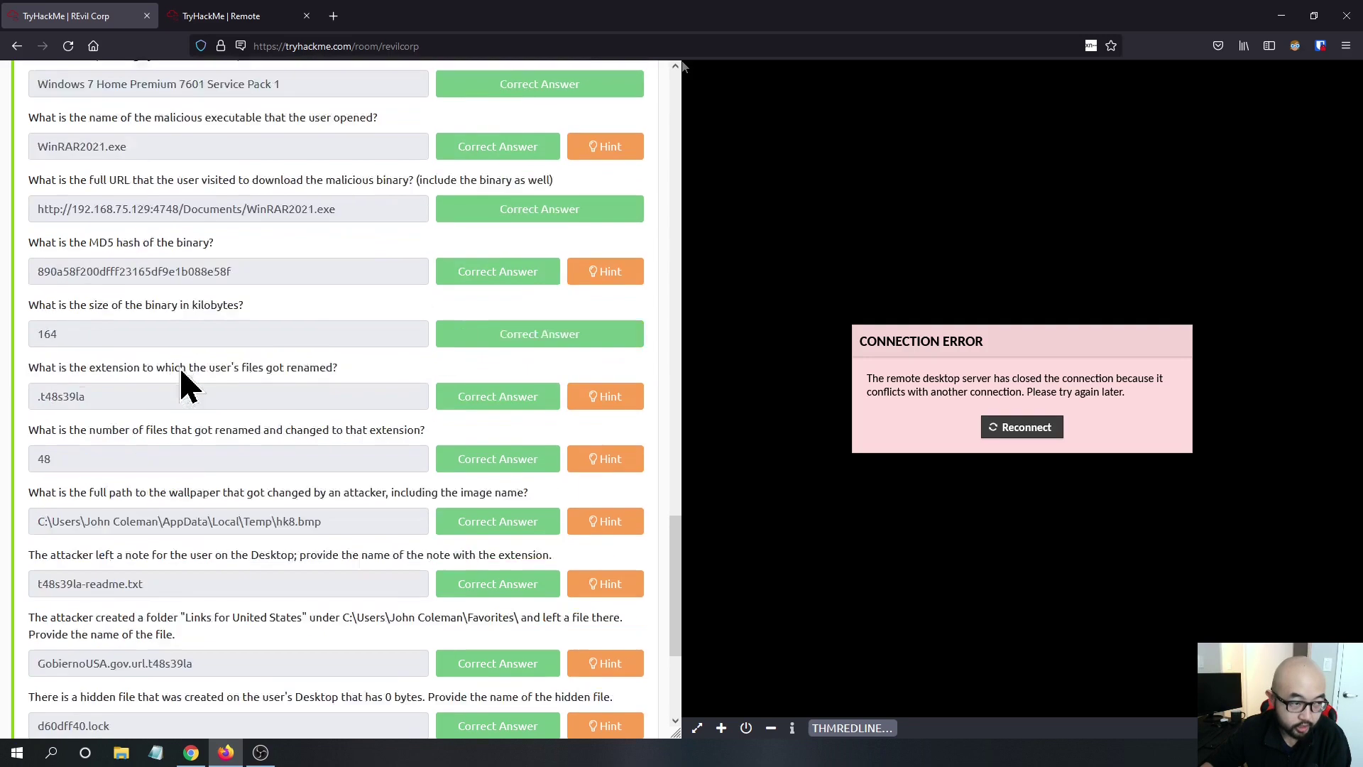
{"action": "double_click", "coordinate": [230, 467]}
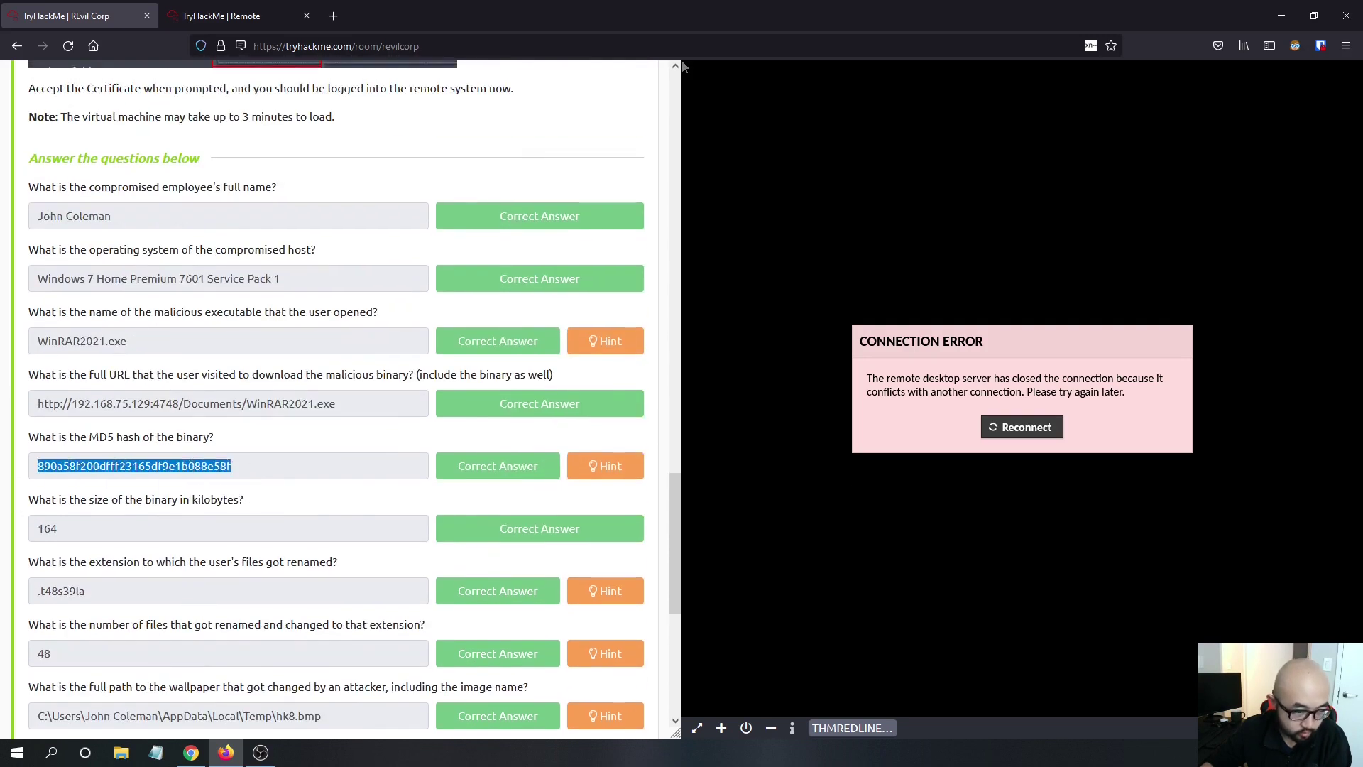
{"action": "right_click", "coordinate": [126, 496]}
{"action": "left_click", "coordinate": [177, 550]}
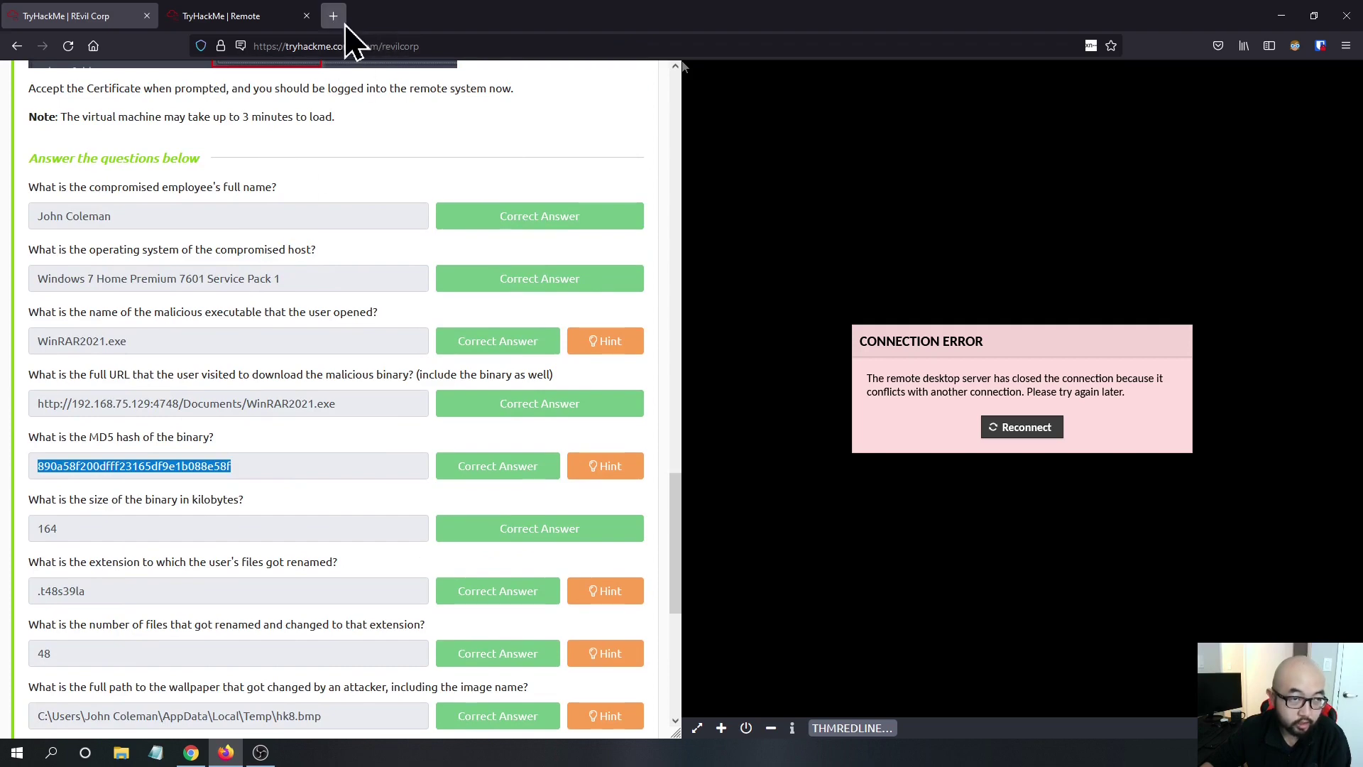
Switch to Chrome, open AlienVault OTX in a new tab and search for MD5 hash 890a58f200dfff23165df9e1b088e58f.
{"action": "left_click", "coordinate": [191, 753]}
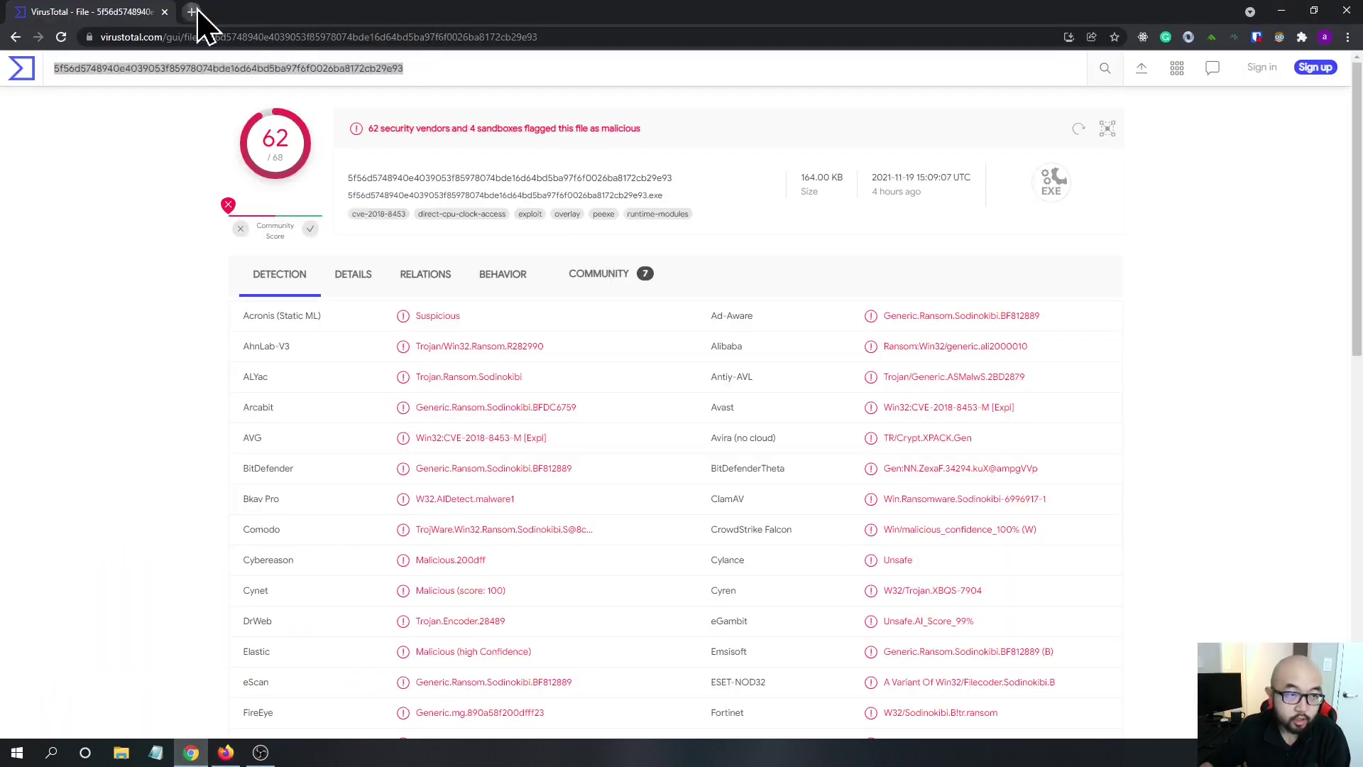
{"action": "left_click", "coordinate": [192, 12]}
{"action": "type", "text": "alien"}
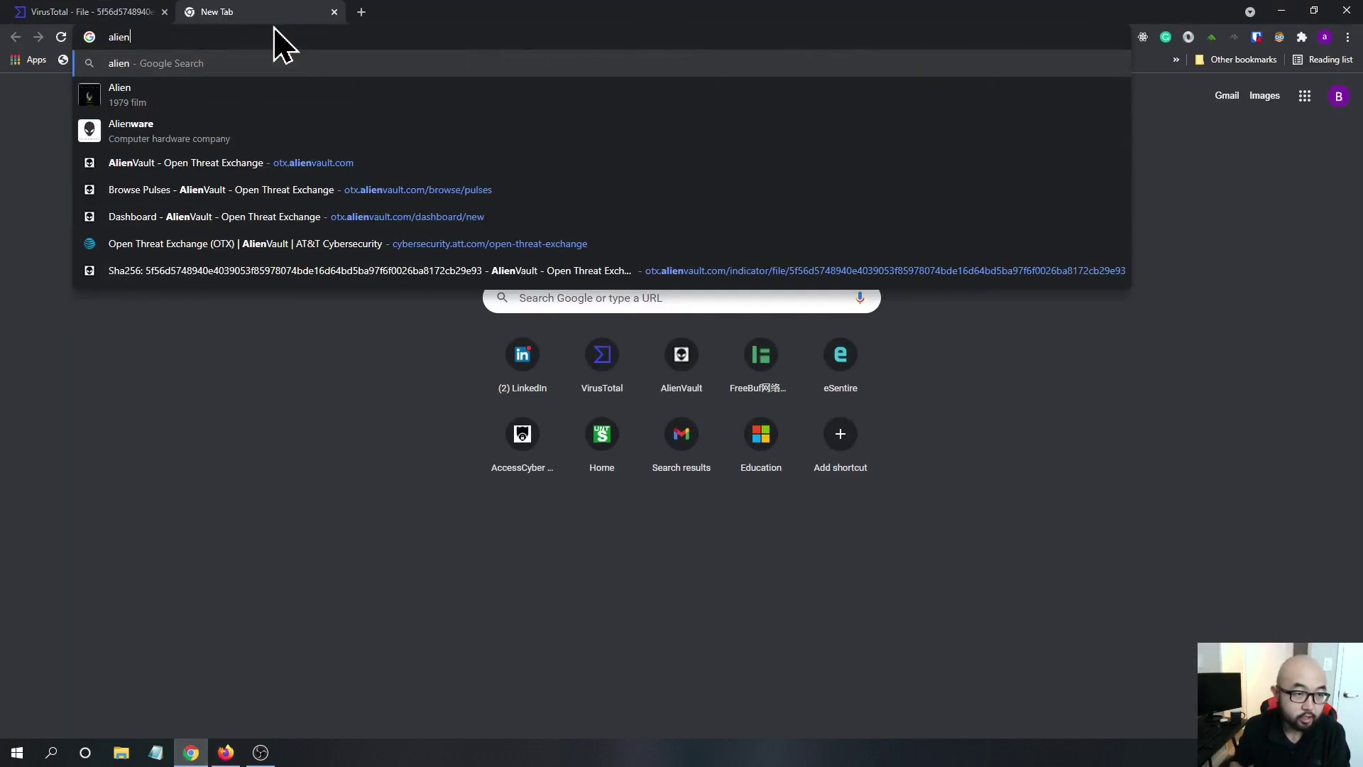
{"action": "left_click", "coordinate": [288, 162]}
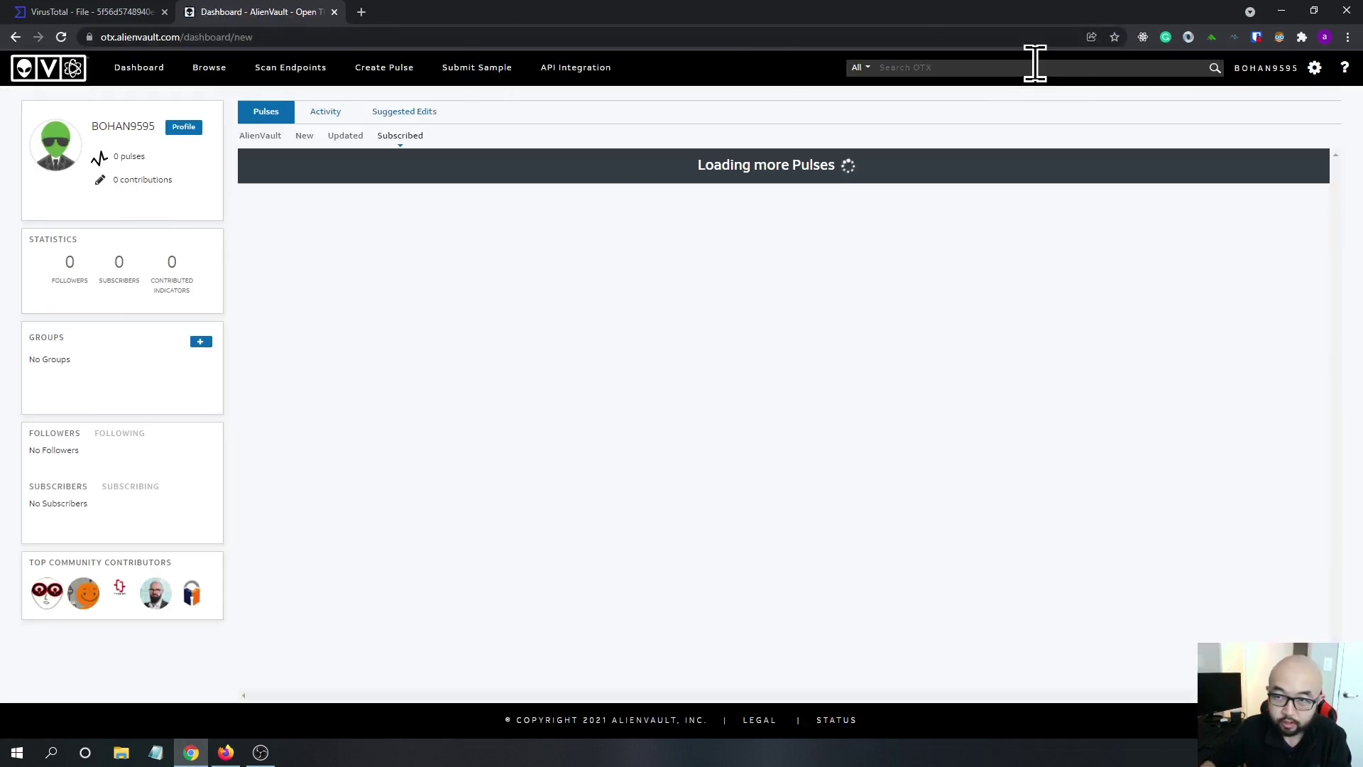
{"action": "key", "text": "ctrl+v"}
{"action": "key", "text": "Return"}
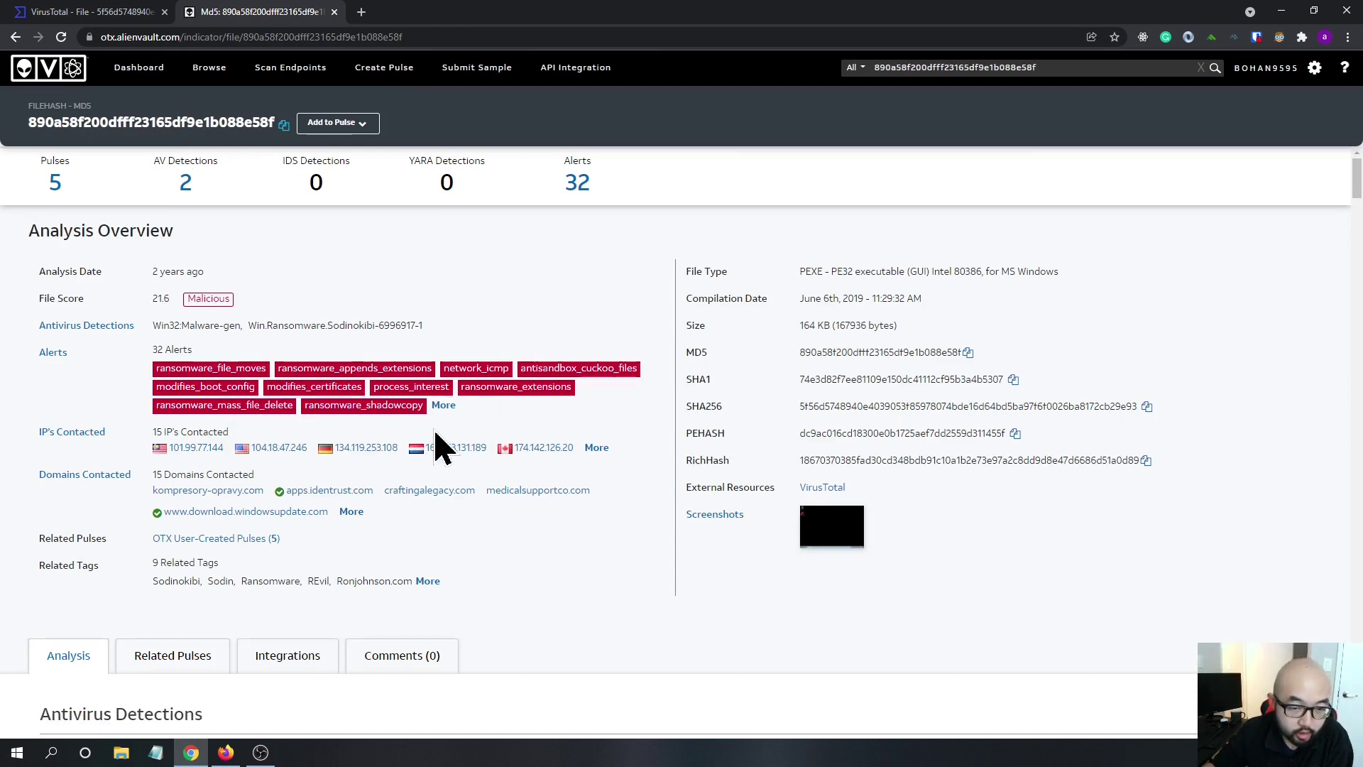
Examine the hash's AlienVault analysis overview, antivirus detections and related tags for names associated with the malware.
{"action": "scroll", "coordinate": [490, 433], "scroll_direction": "down", "scroll_amount": 4}
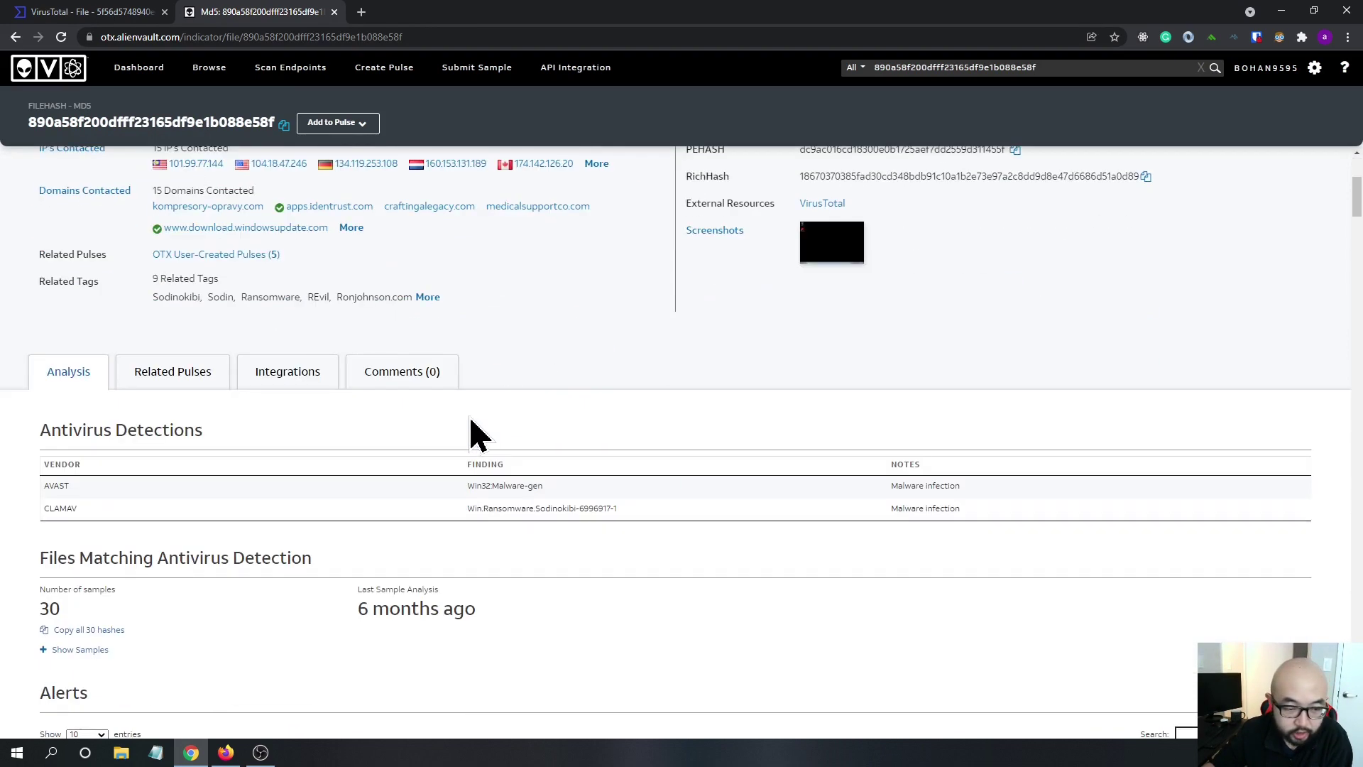
{"action": "scroll", "coordinate": [497, 432], "scroll_direction": "down", "scroll_amount": 4}
{"action": "scroll", "coordinate": [551, 426], "scroll_direction": "up", "scroll_amount": 4}
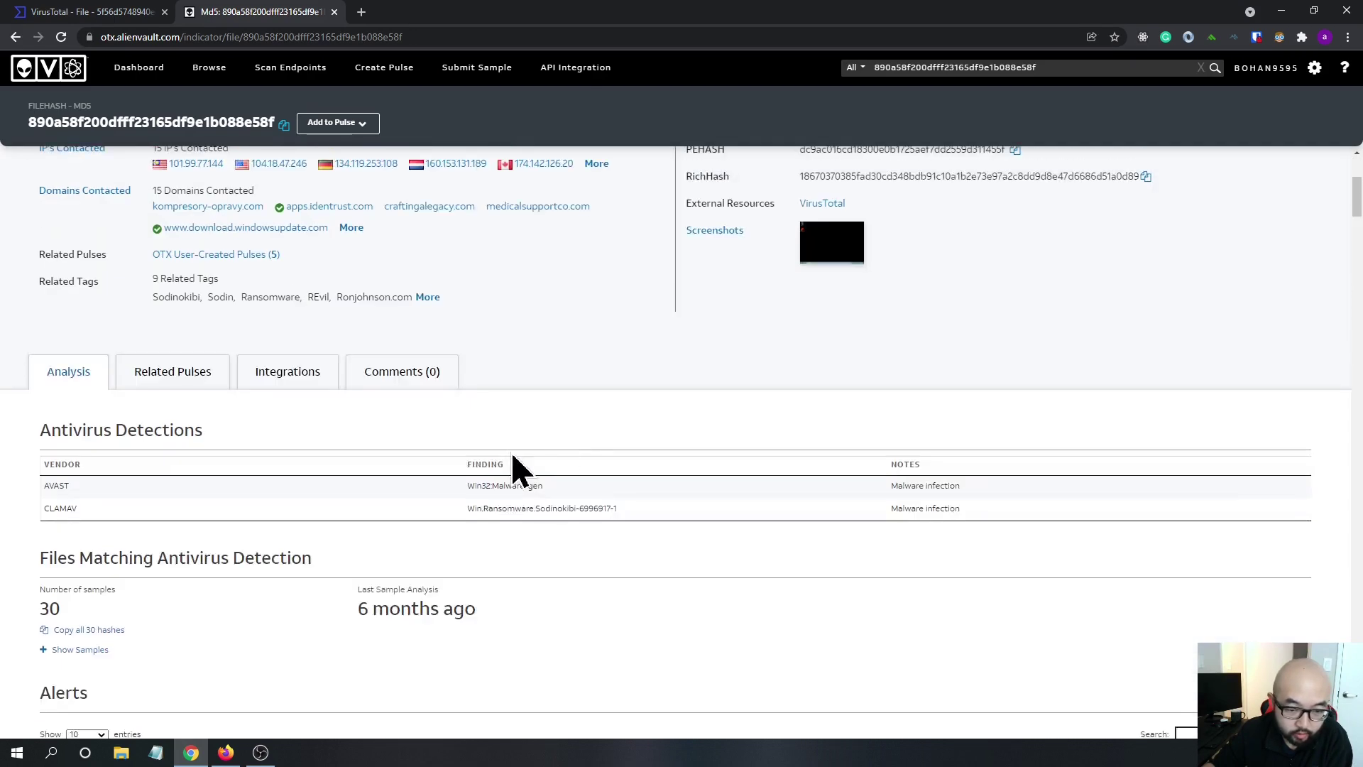
{"action": "scroll", "coordinate": [359, 472], "scroll_direction": "up", "scroll_amount": 4}
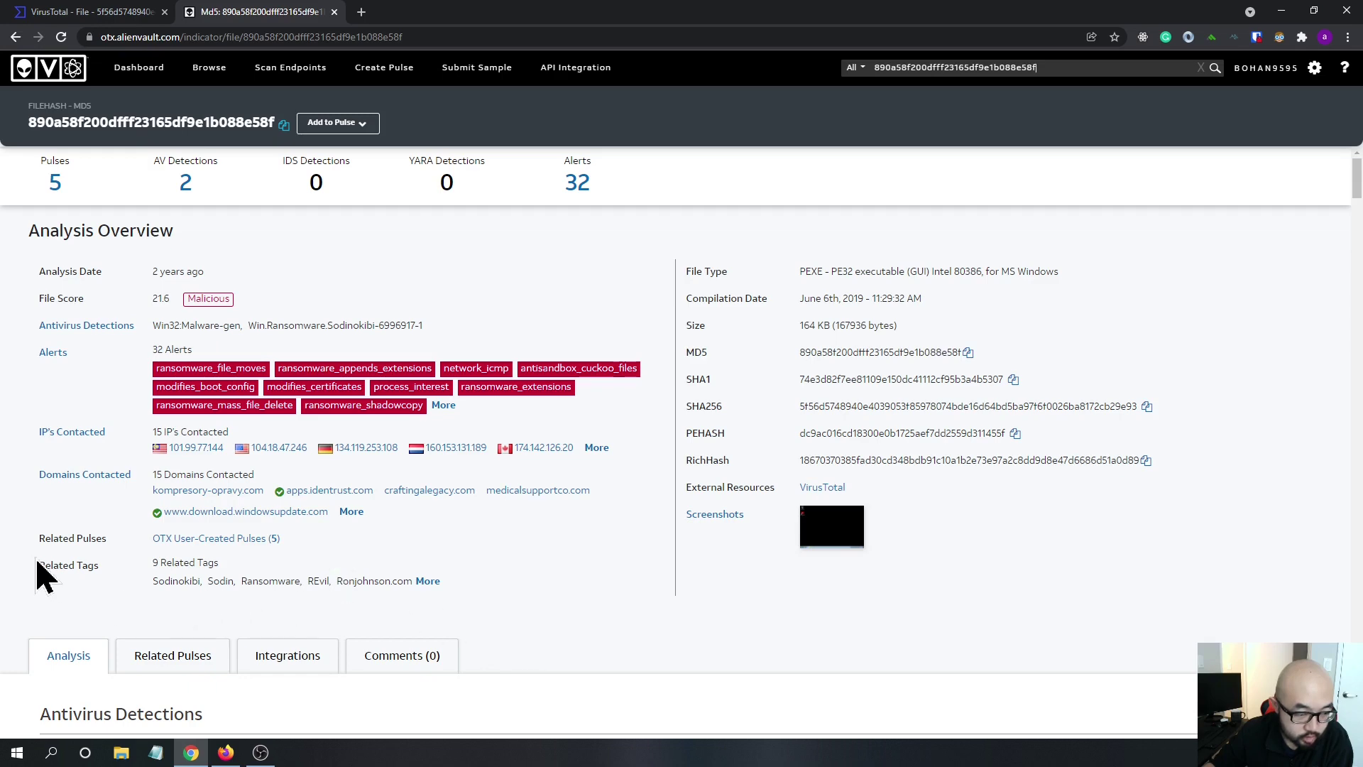
{"action": "scroll", "coordinate": [107, 553], "scroll_direction": "down", "scroll_amount": 3}
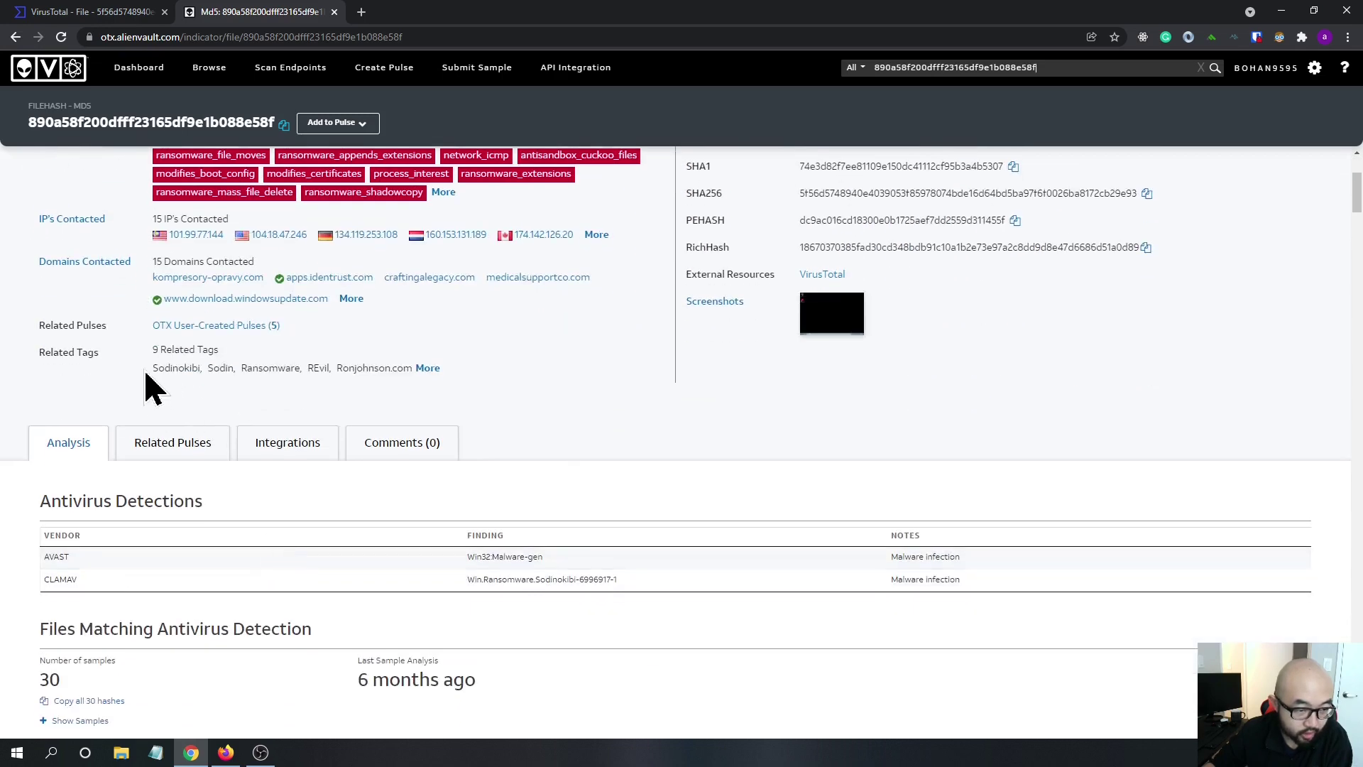
{"action": "double_click", "coordinate": [186, 368]}
{"action": "left_click", "coordinate": [213, 368]}
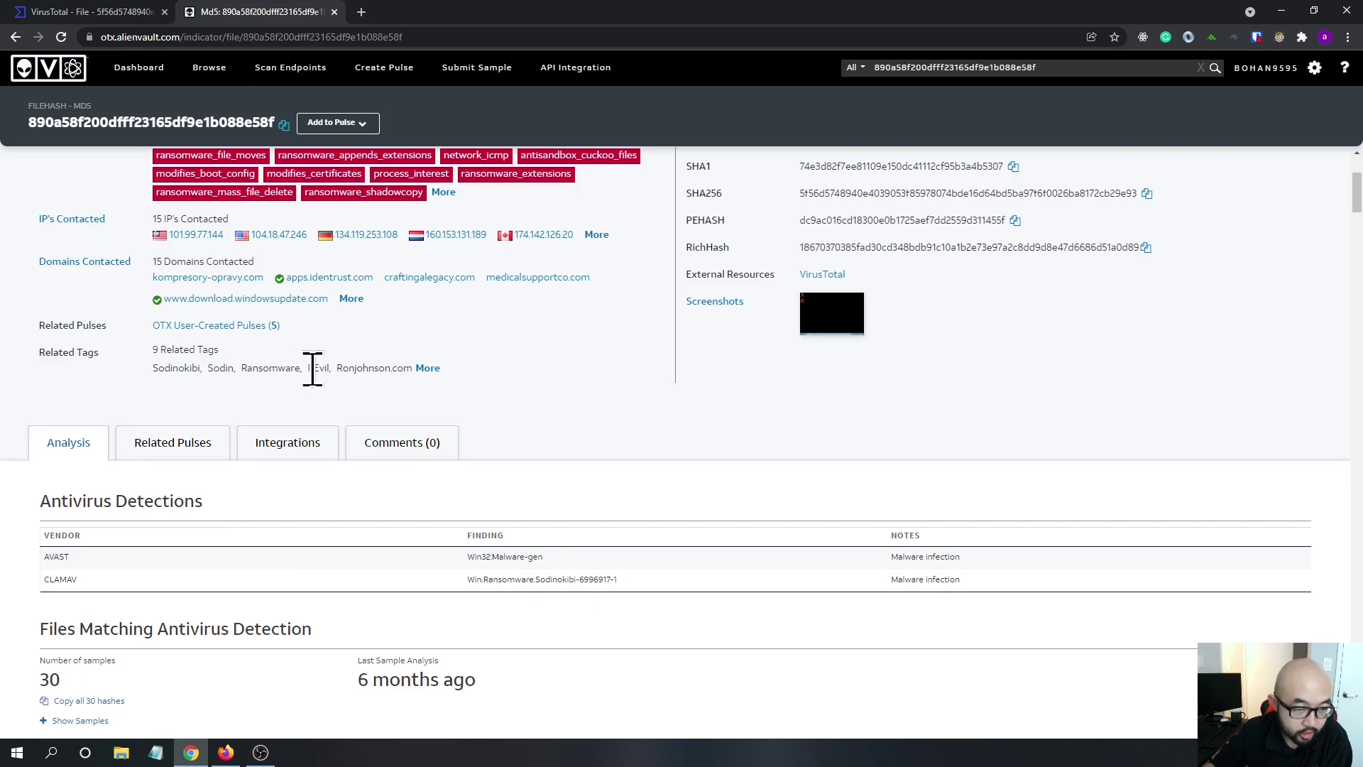
{"action": "left_click", "coordinate": [541, 415]}
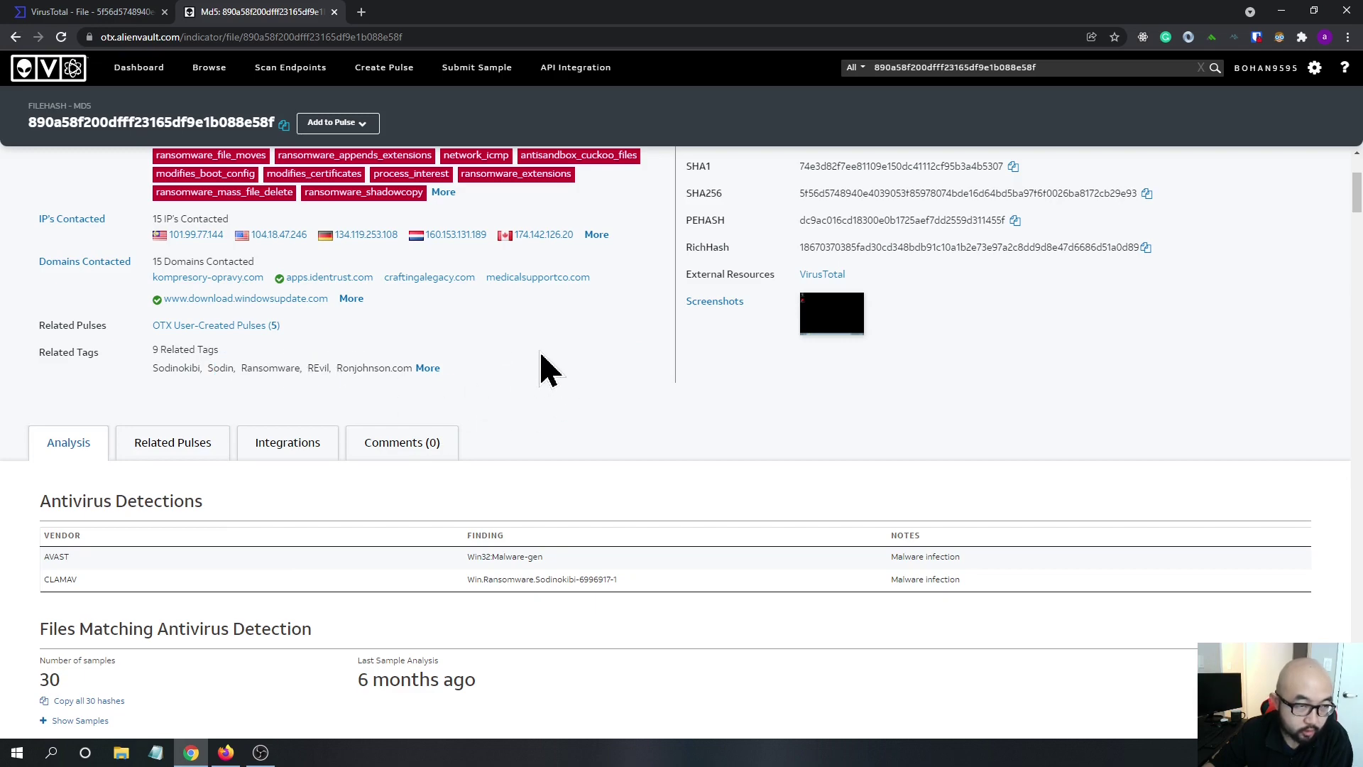
Glance at the VirusTotal report, minimize Chrome and return to the start of the TryHackMe REvil Corp room page.
{"action": "left_click", "coordinate": [169, 10]}
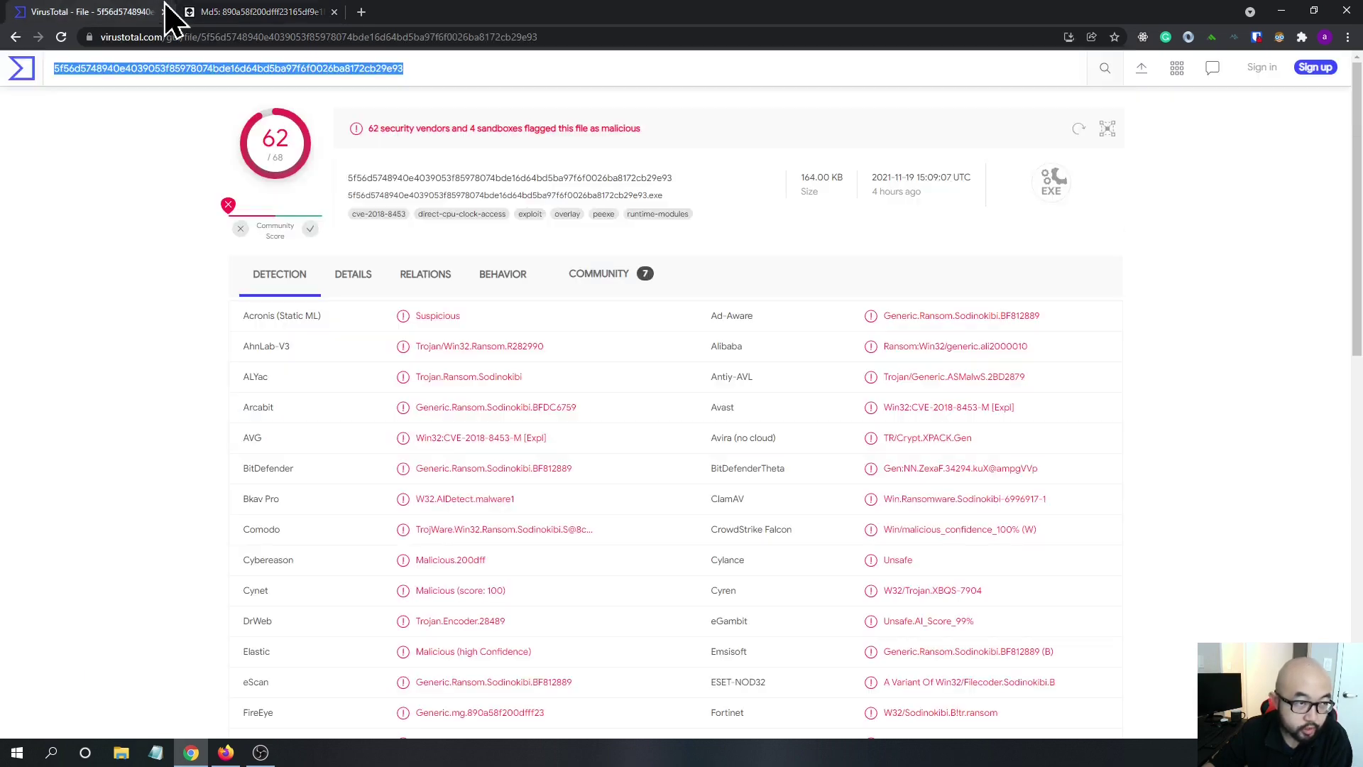
{"action": "left_click", "coordinate": [1281, 11]}
{"action": "scroll", "coordinate": [529, 441], "scroll_direction": "up", "scroll_amount": 15}
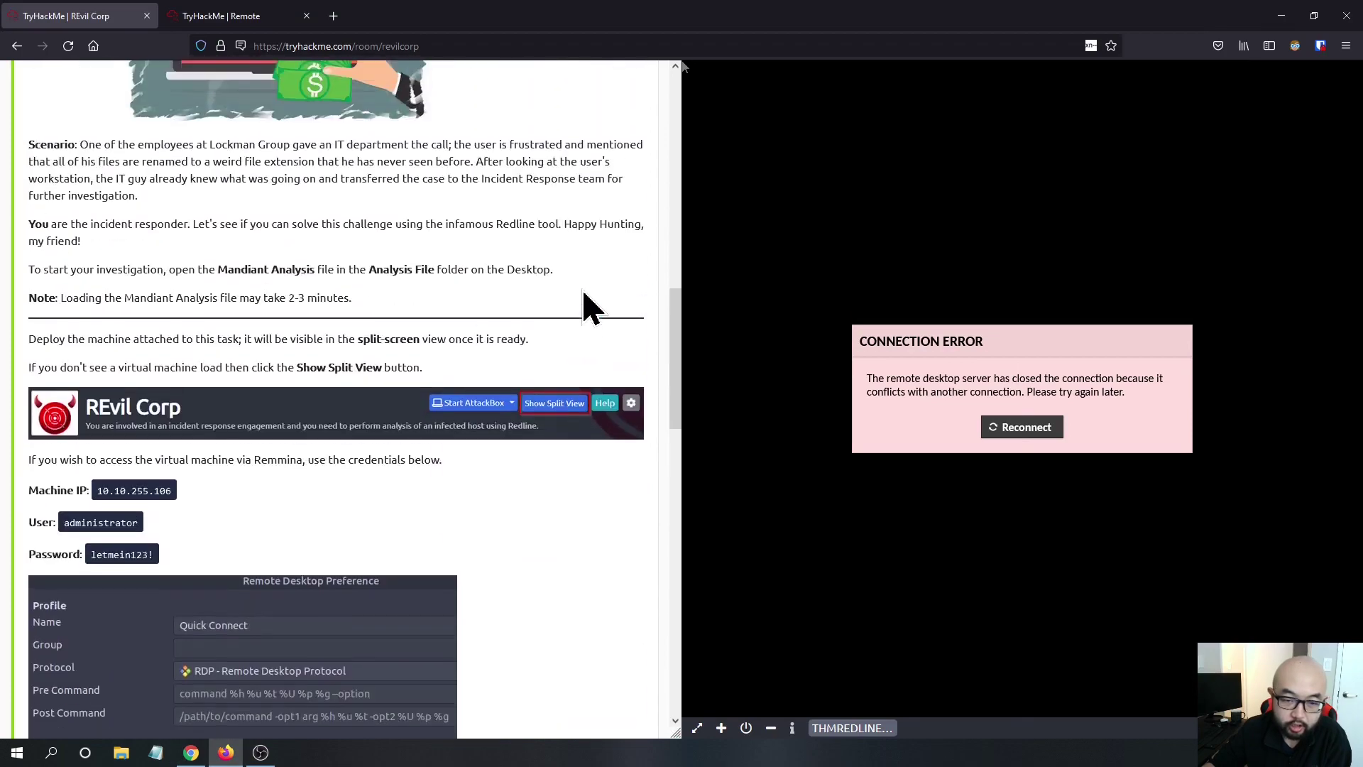
{"action": "scroll", "coordinate": [584, 293], "scroll_direction": "up", "scroll_amount": 12}
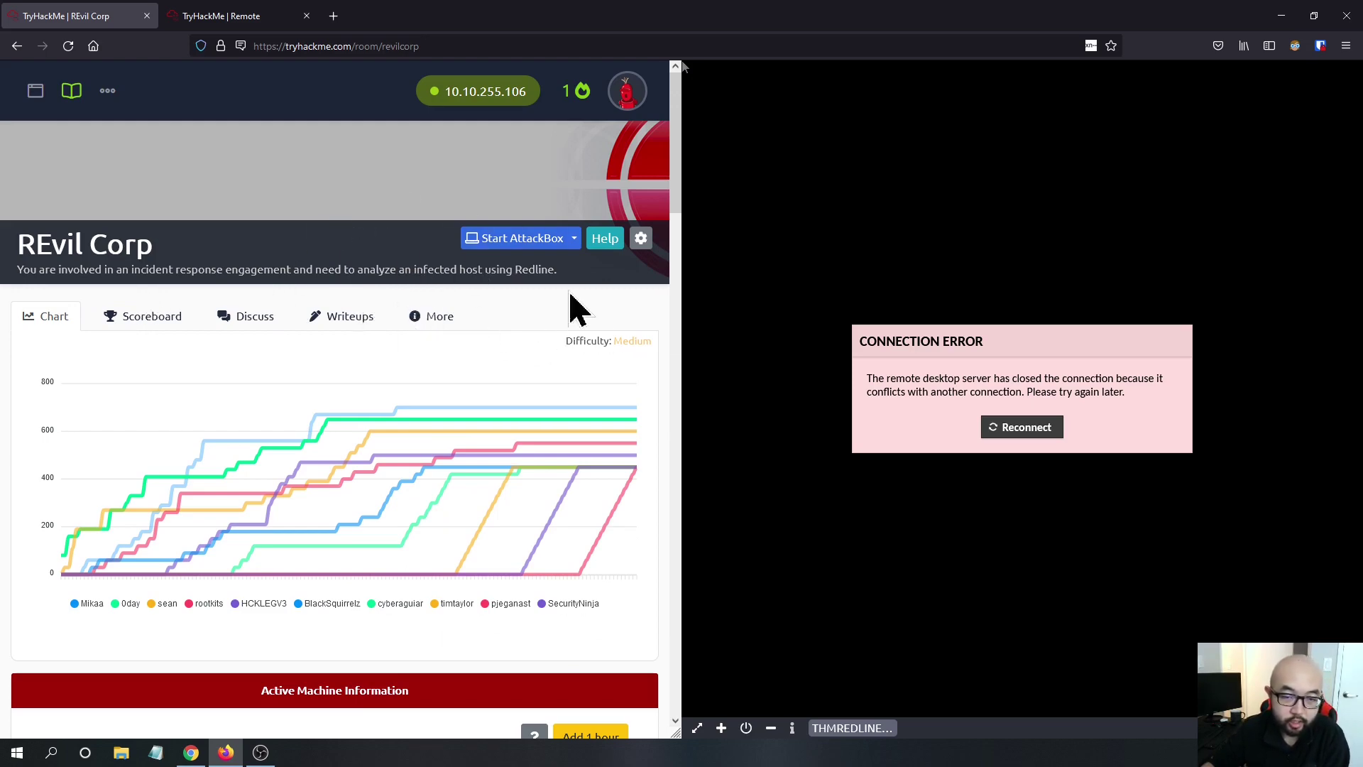
{"action": "mouse_move", "coordinate": [677, 168]}
{"action": "left_mouse_down"}
{"action": "mouse_move", "coordinate": [669, 222]}
{"action": "mouse_move", "coordinate": [682, 174]}
{"action": "left_mouse_up"}
{"action": "scroll", "coordinate": [676, 160], "scroll_direction": "up", "scroll_amount": 1}
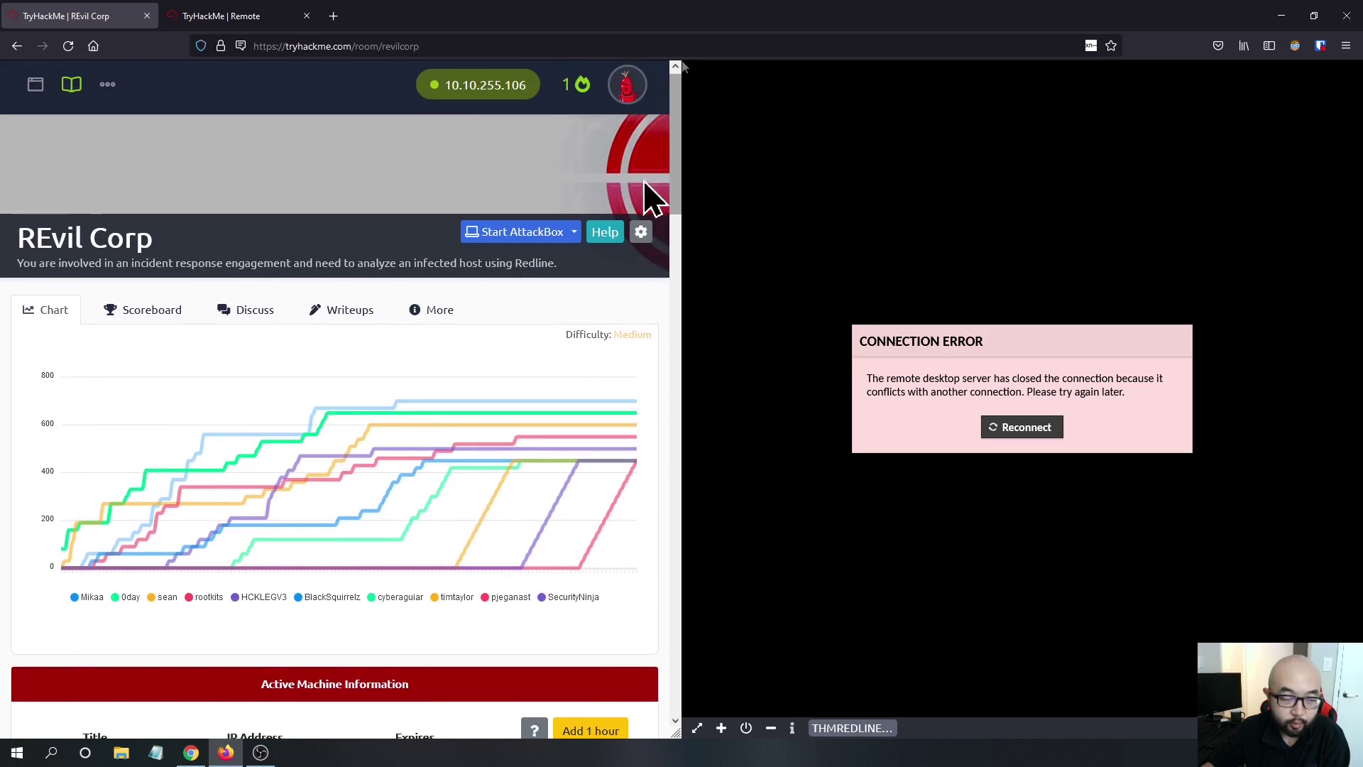
{"action": "scroll", "coordinate": [353, 274], "scroll_direction": "up", "scroll_amount": 1}
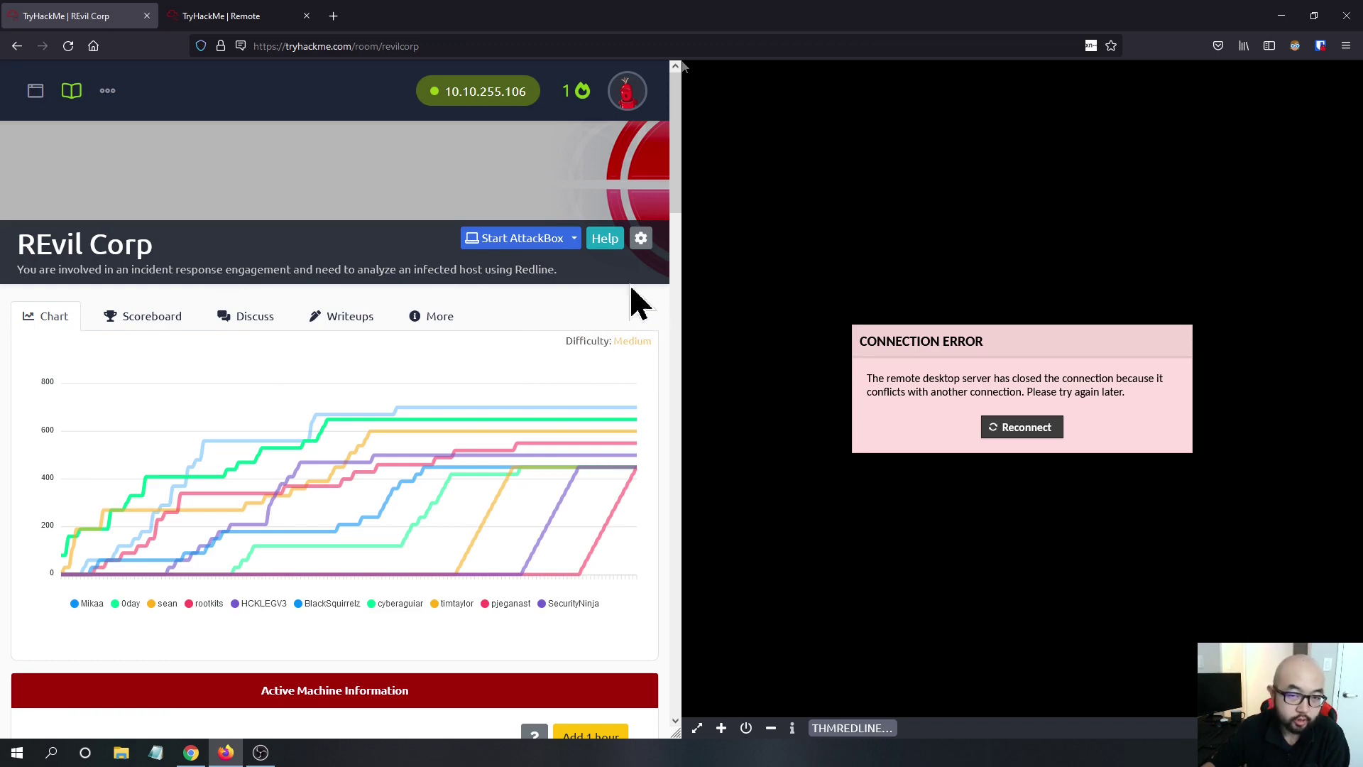
{"action": "mouse_move", "coordinate": [678, 167]}
{"action": "left_mouse_down"}
{"action": "mouse_move", "coordinate": [674, 209]}
{"action": "mouse_move", "coordinate": [675, 151]}
{"action": "mouse_move", "coordinate": [675, 213]}
{"action": "mouse_move", "coordinate": [675, 152]}
{"action": "left_mouse_up"}
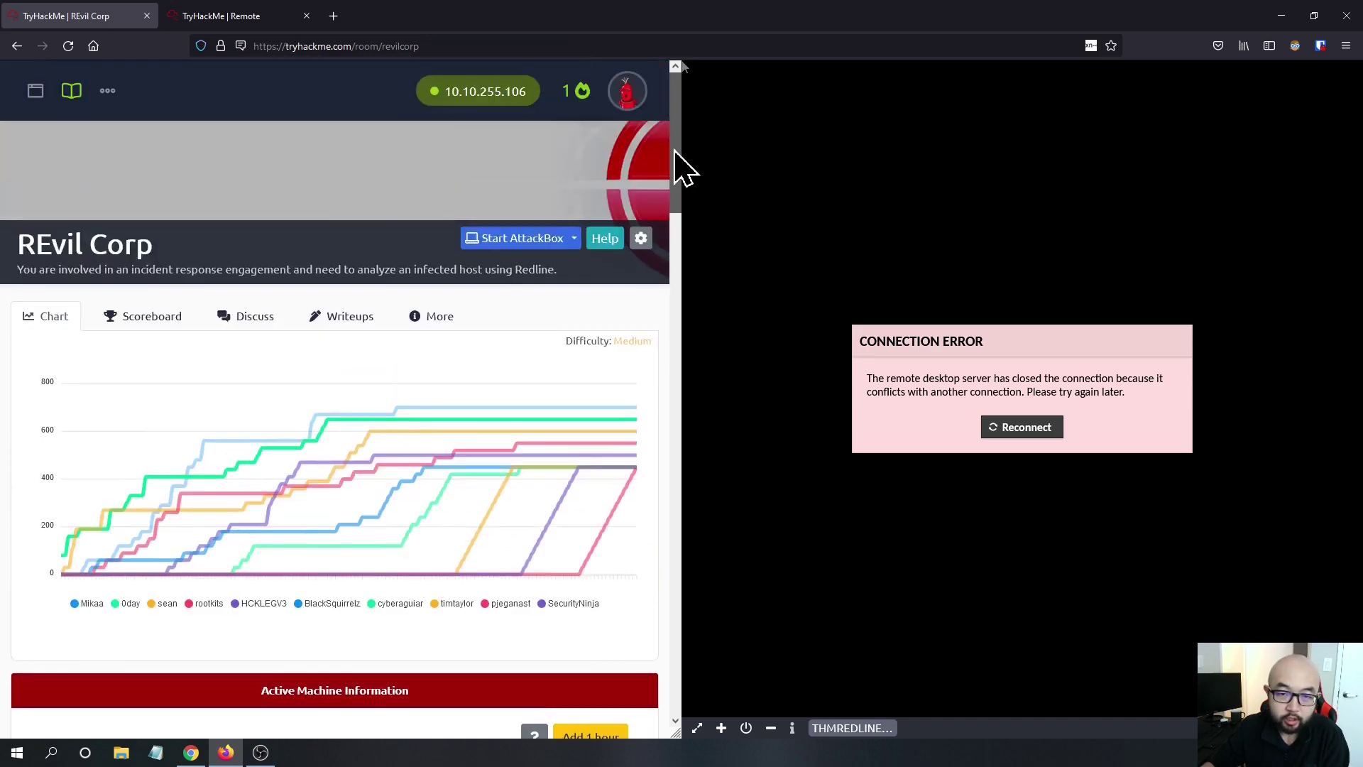